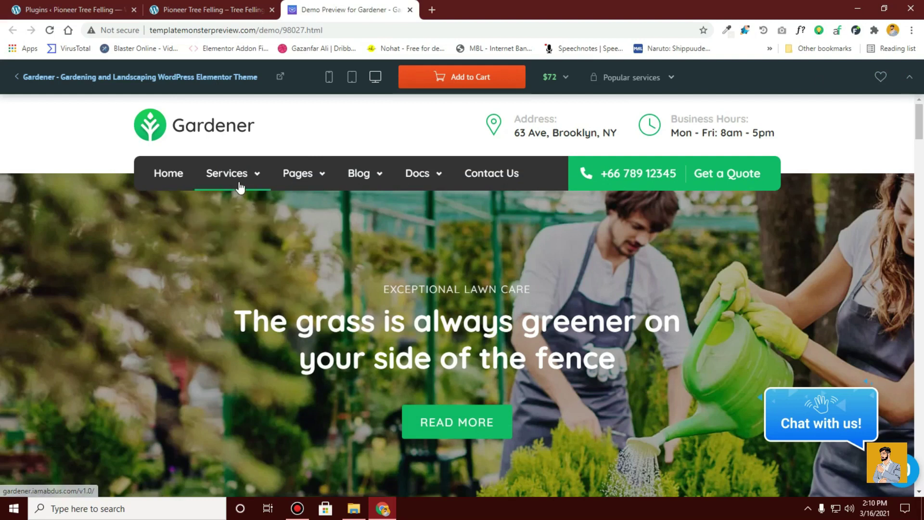
Look over the Gardener demo, then reload the Pioneer Tree Felling site and examine its current front page
{"action": "mouse_move", "coordinate": [241, 186]}
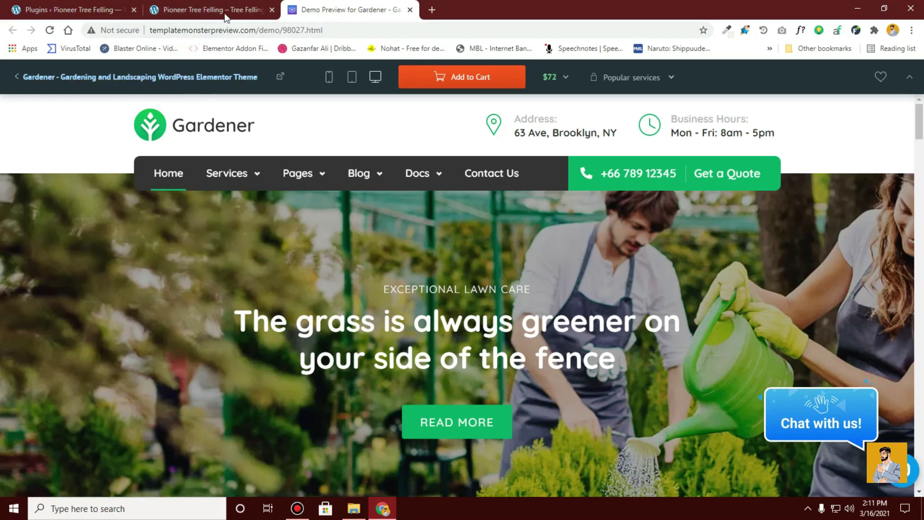
{"action": "left_click", "coordinate": [80, 6]}
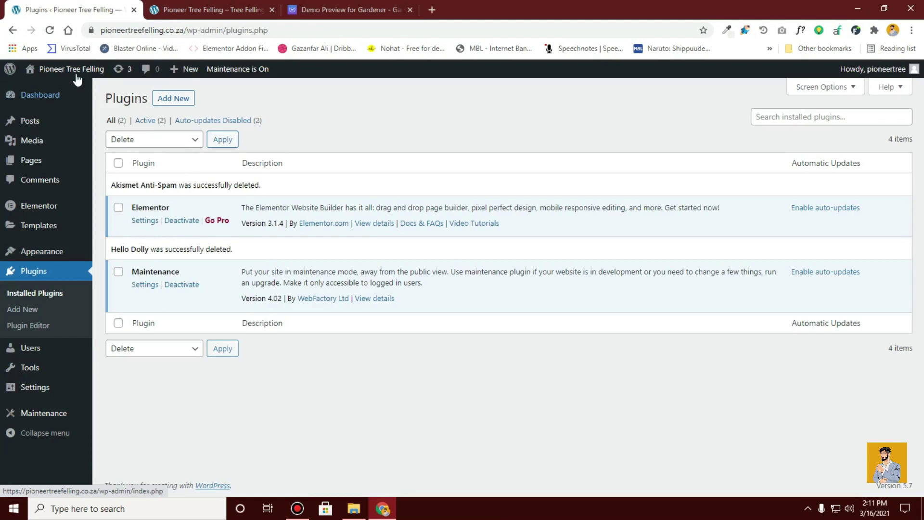
{"action": "left_click", "coordinate": [170, 4]}
{"action": "left_click", "coordinate": [49, 30]}
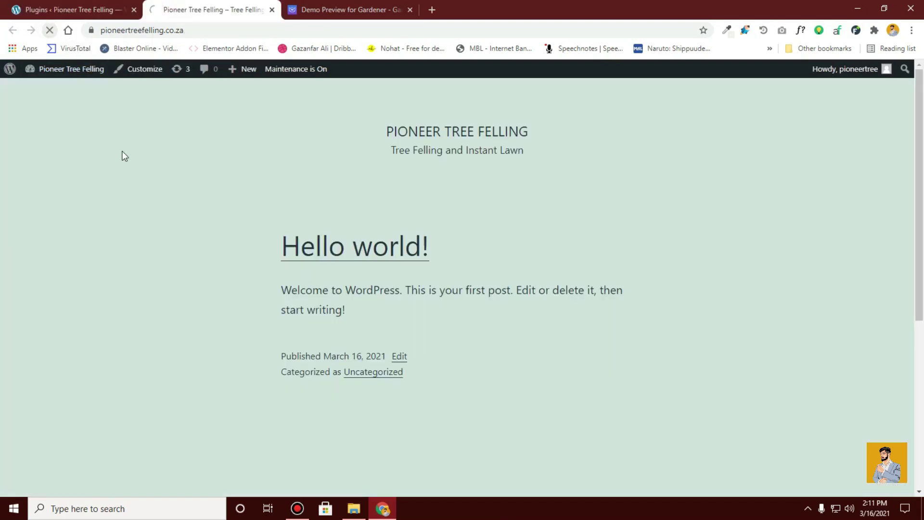
{"action": "scroll", "coordinate": [180, 186], "scroll_direction": "down", "scroll_amount": 5}
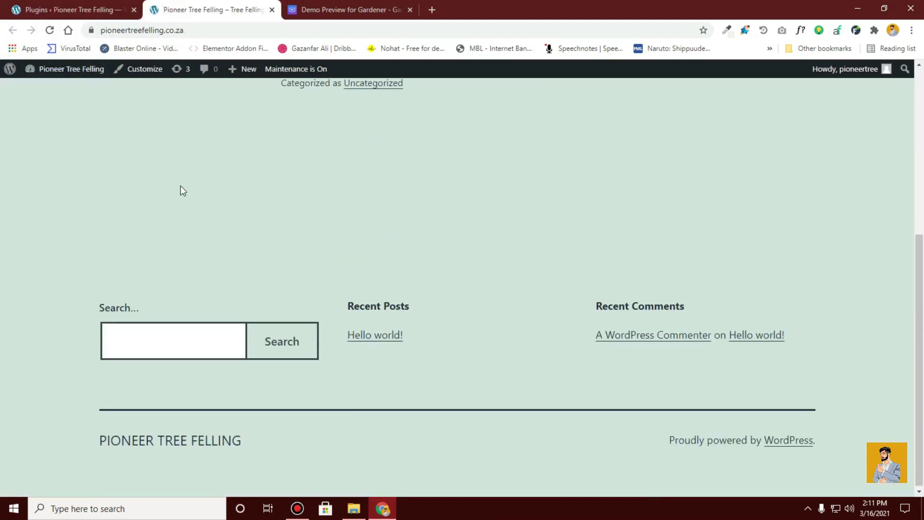
Upload the elementor-pro zip archive from the Desktop as a new plugin and install it
{"action": "left_click", "coordinate": [28, 5]}
{"action": "left_click", "coordinate": [177, 98]}
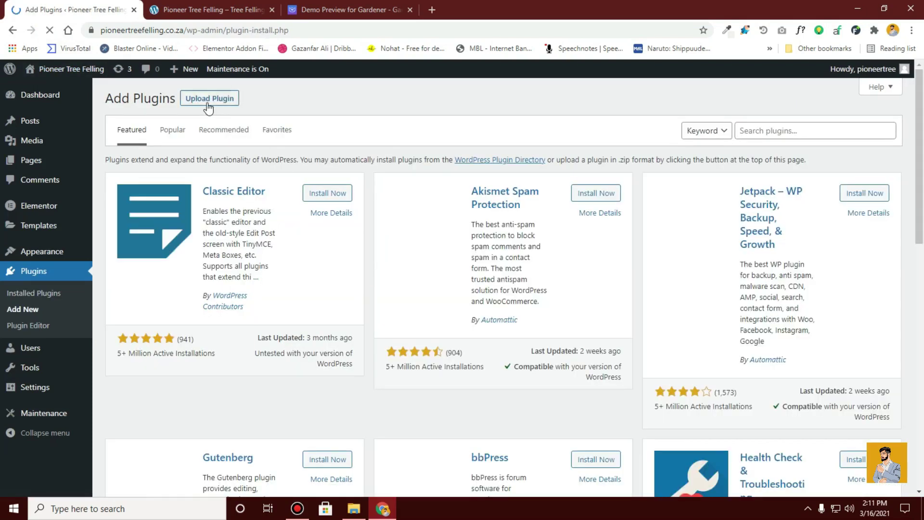
{"action": "left_click", "coordinate": [208, 102]}
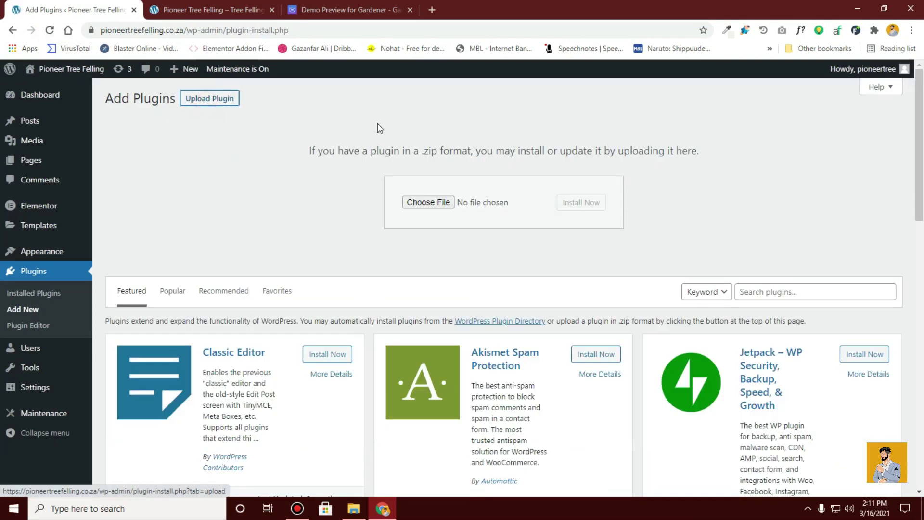
{"action": "left_click", "coordinate": [428, 201]}
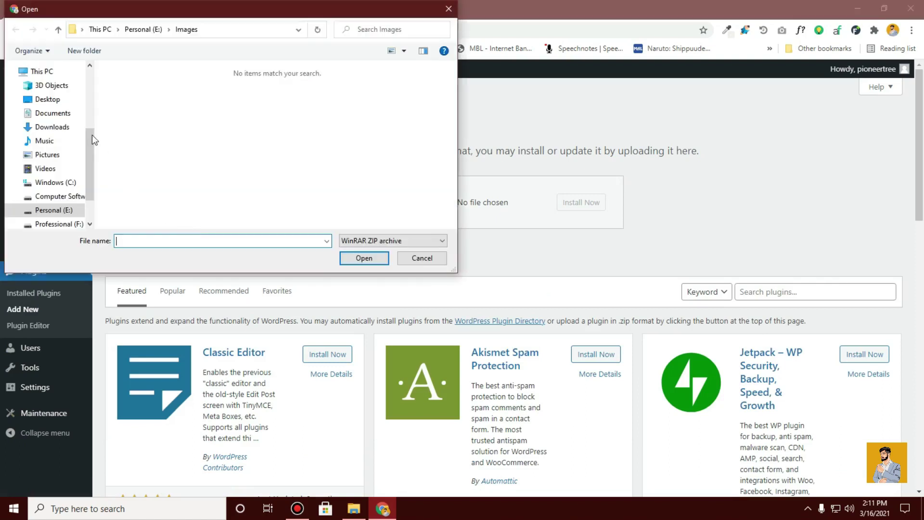
{"action": "left_click", "coordinate": [47, 98]}
{"action": "left_click", "coordinate": [132, 114]}
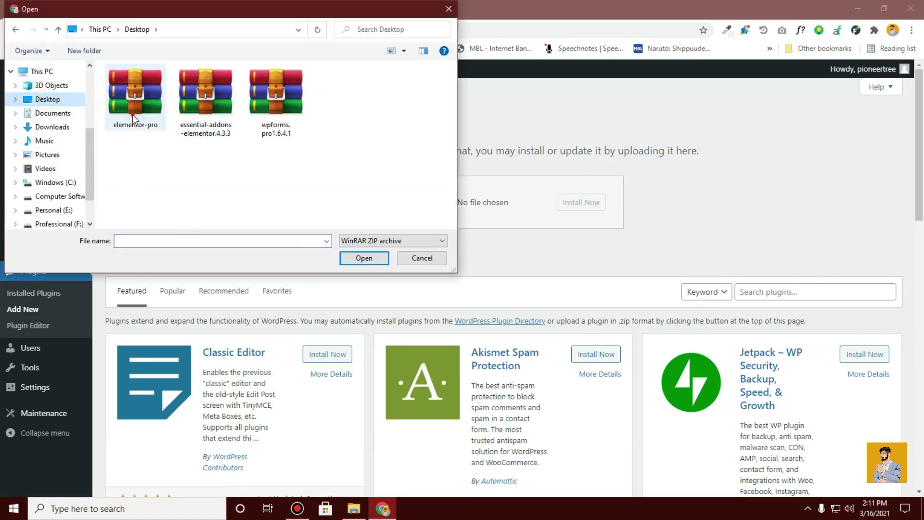
{"action": "left_click", "coordinate": [364, 259]}
{"action": "left_click", "coordinate": [591, 209]}
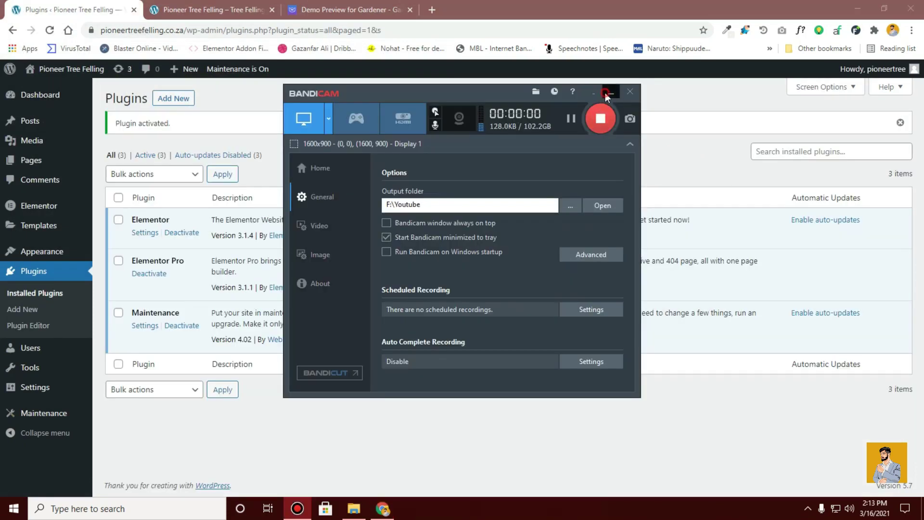
Look at the Gardener demo's home page and navigation bar as the design reference
{"action": "left_click", "coordinate": [610, 90]}
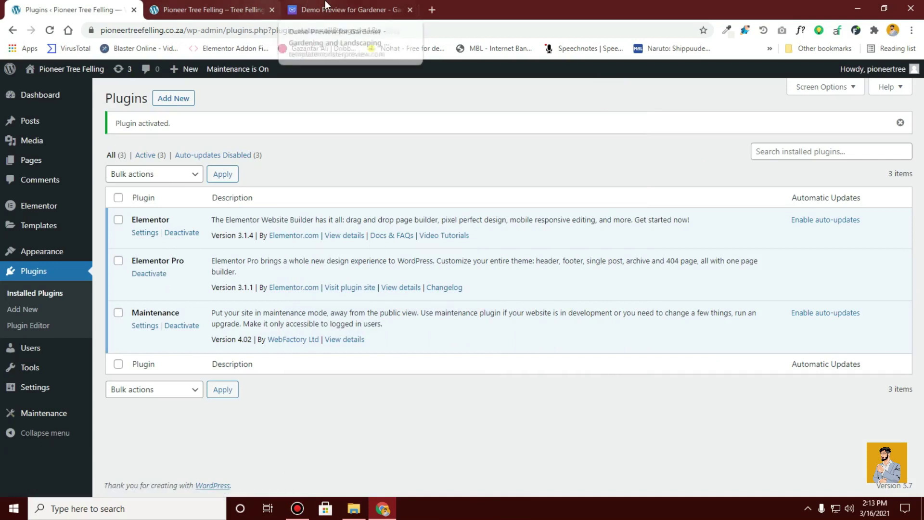
{"action": "left_click", "coordinate": [337, 10]}
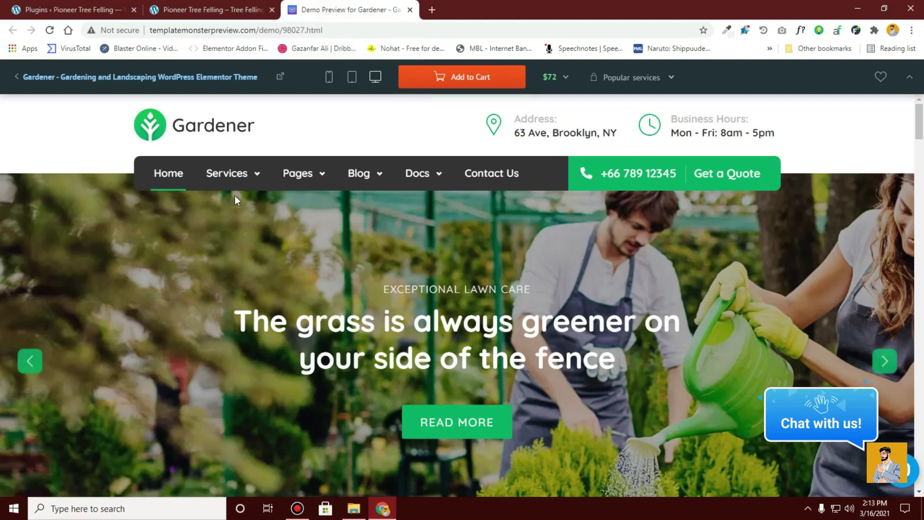
{"action": "mouse_move", "coordinate": [449, 183]}
{"action": "left_click", "coordinate": [63, 10]}
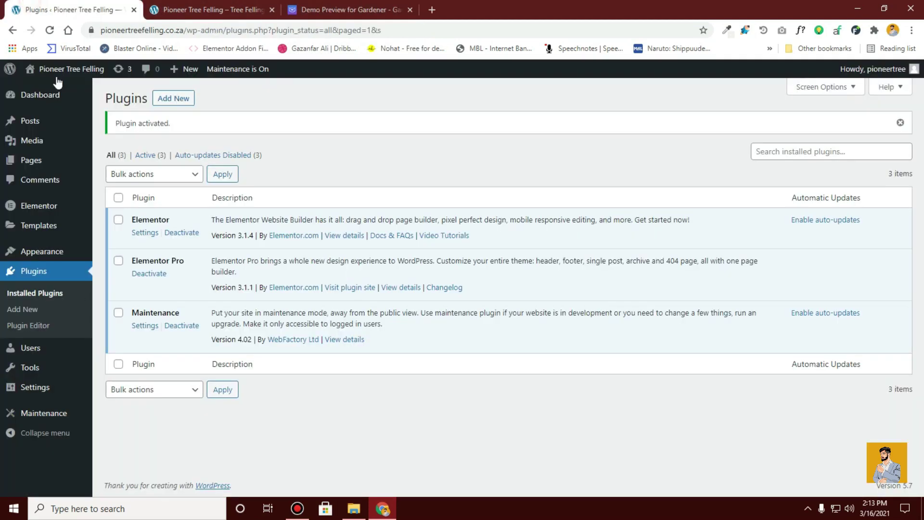
Dismiss the plugin notice and delete the Twenty Nineteen theme from the installed themes
{"action": "left_click", "coordinate": [900, 122]}
{"action": "left_click", "coordinate": [136, 164]}
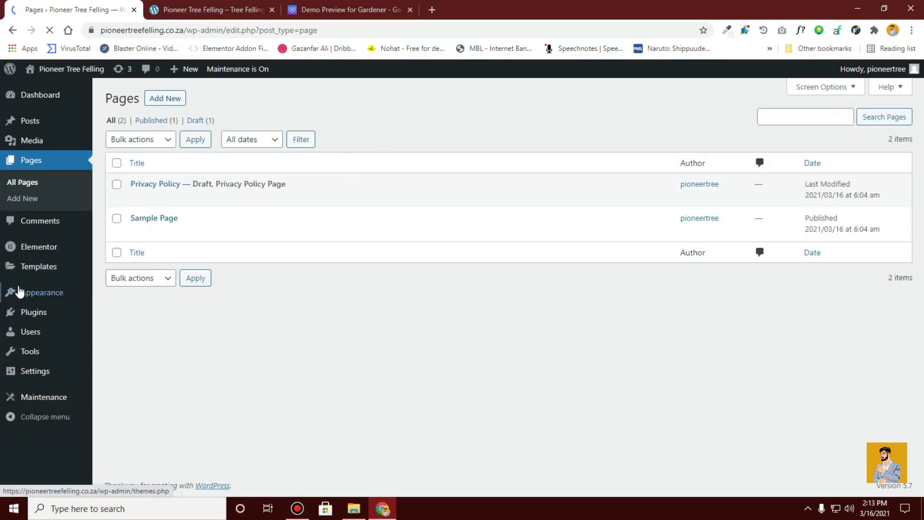
{"action": "left_click", "coordinate": [21, 295]}
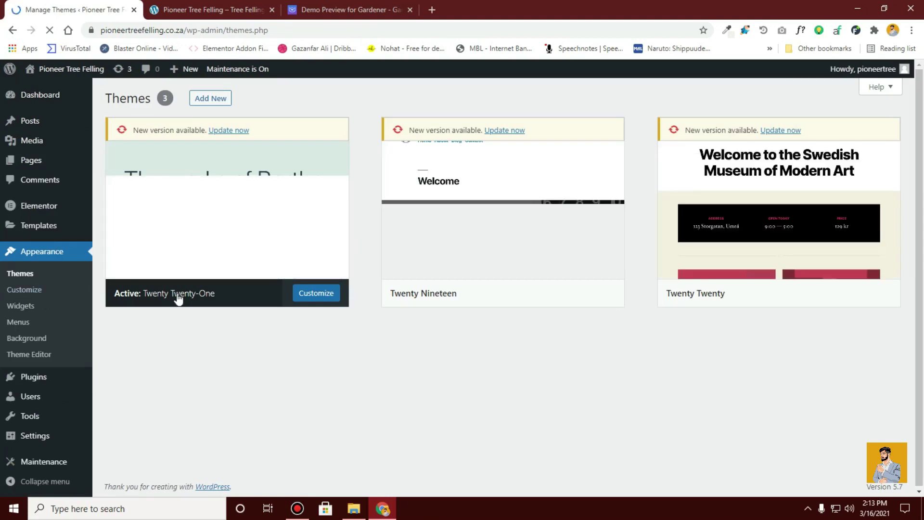
{"action": "left_click", "coordinate": [481, 242]}
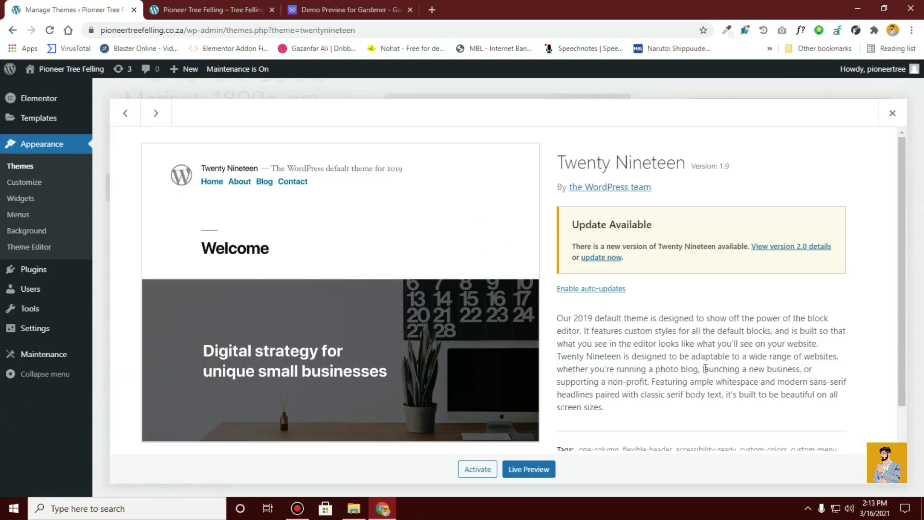
{"action": "left_click", "coordinate": [866, 469]}
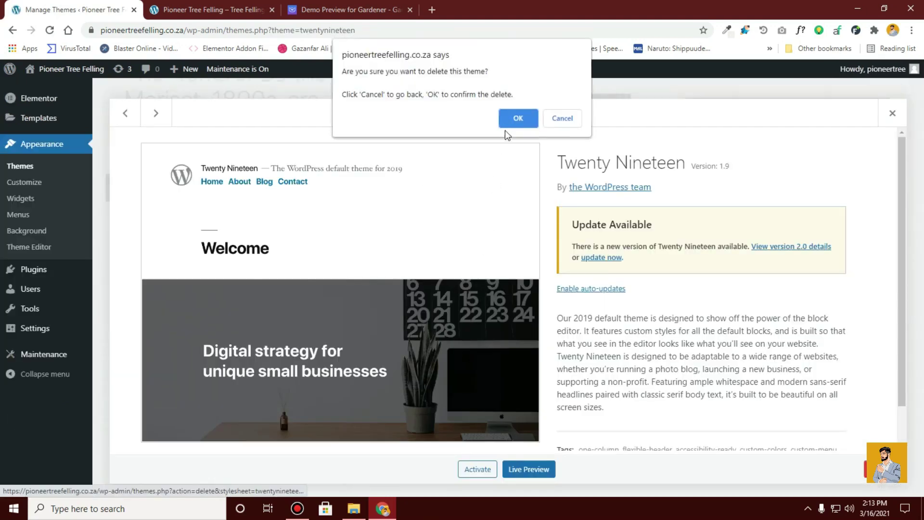
{"action": "left_click", "coordinate": [506, 116]}
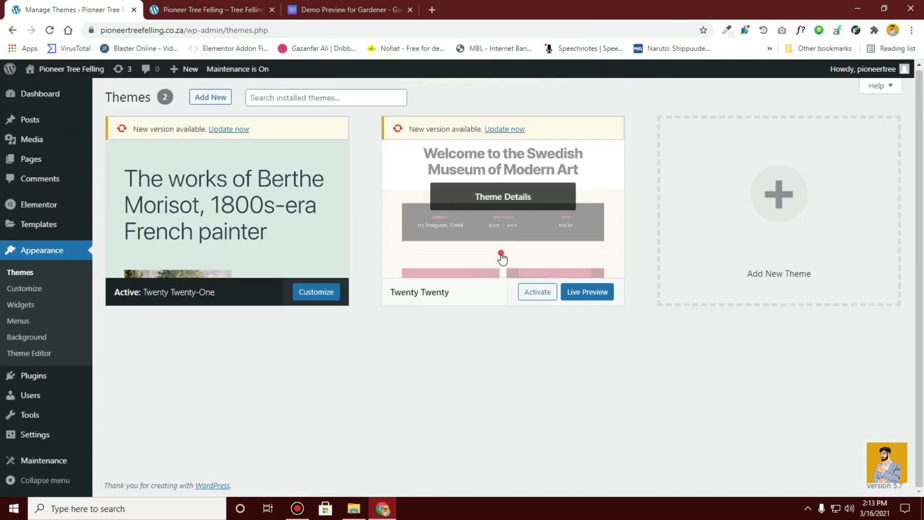
Delete the Twenty Twenty theme from the installed themes
{"action": "left_click", "coordinate": [502, 255]}
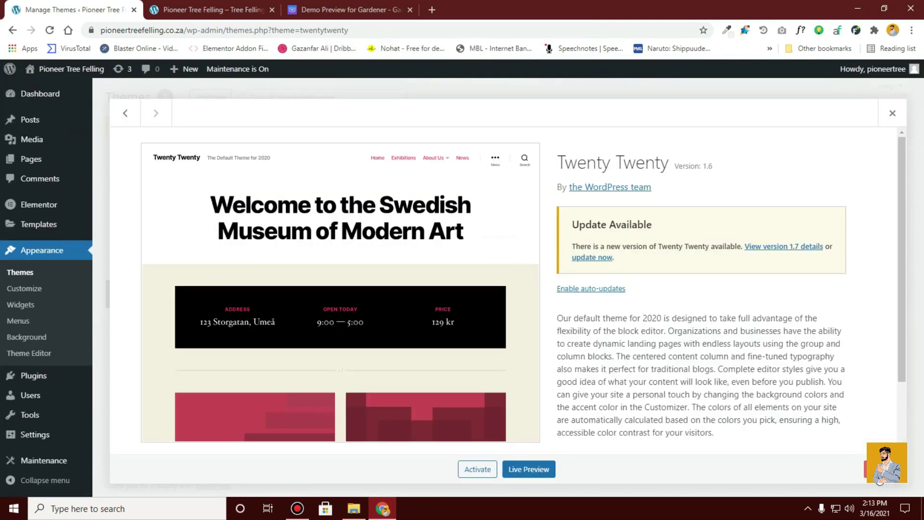
{"action": "left_click", "coordinate": [864, 474]}
{"action": "left_click", "coordinate": [511, 125]}
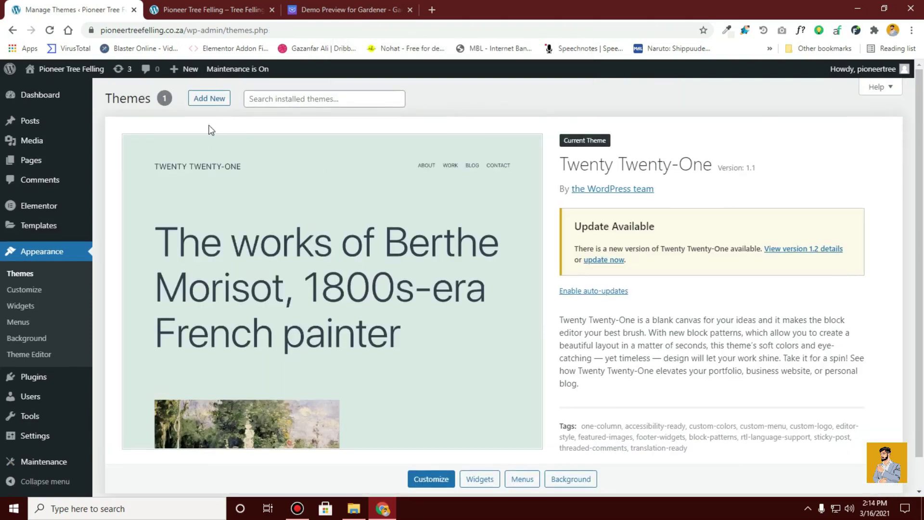
Search the theme directory for Astra, install and activate that theme, and dismiss its welcome notice
{"action": "left_click", "coordinate": [208, 98]}
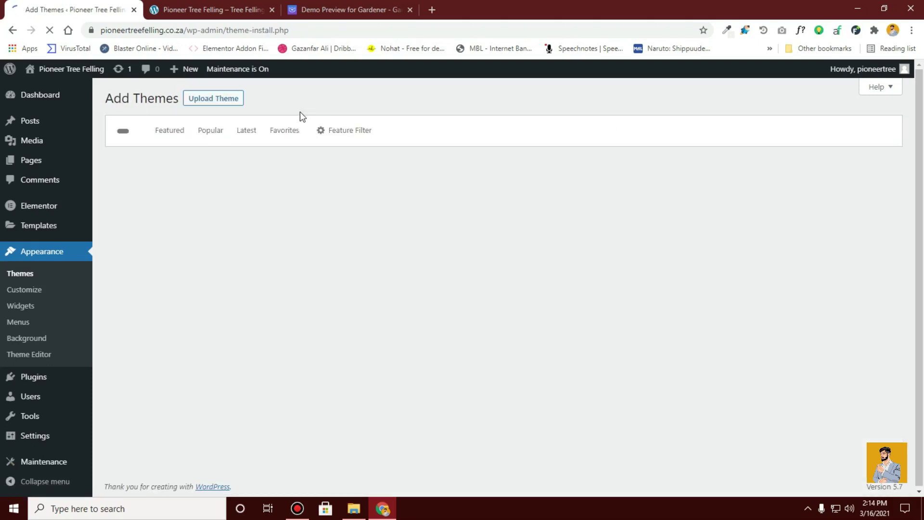
{"action": "left_click", "coordinate": [752, 134]}
{"action": "type", "text": "Astra"}
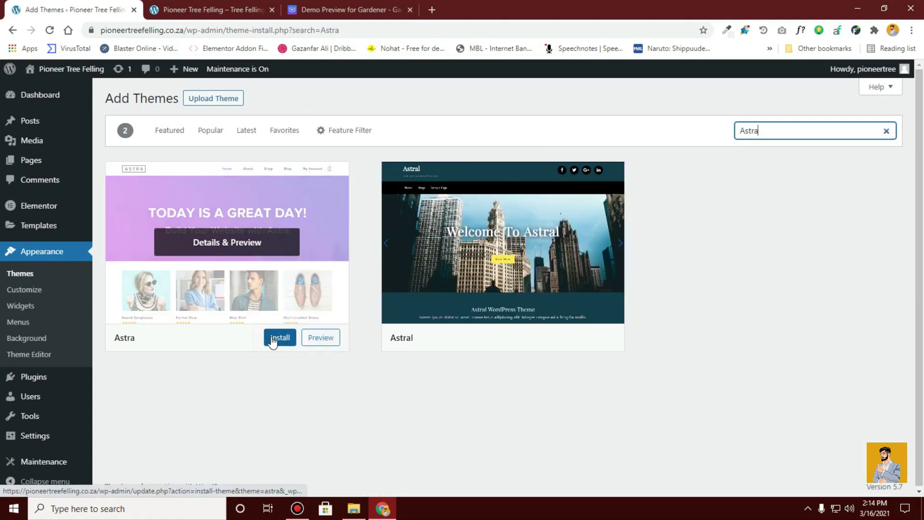
{"action": "left_click", "coordinate": [273, 339]}
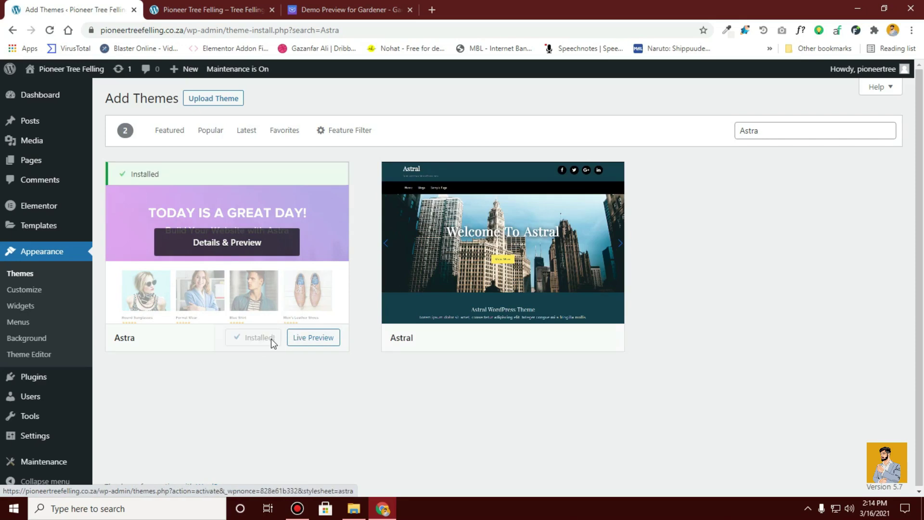
{"action": "left_click", "coordinate": [272, 343]}
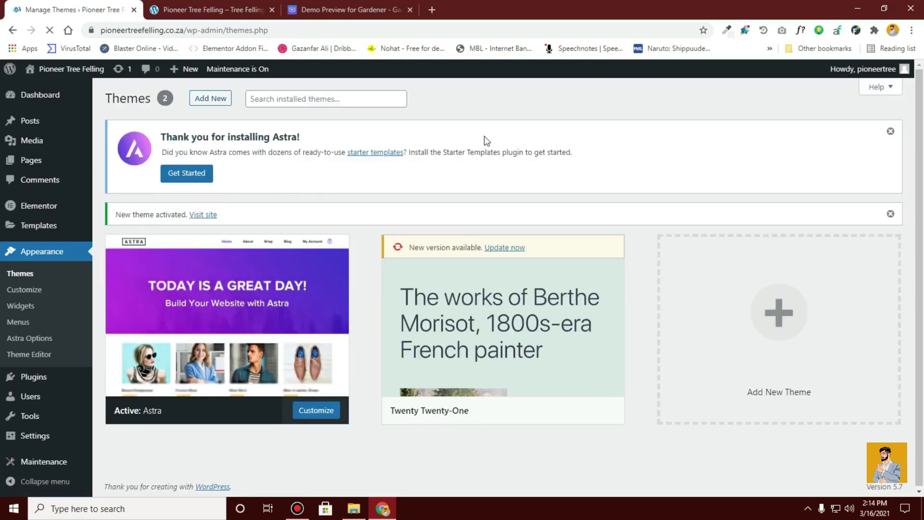
{"action": "left_click", "coordinate": [890, 131]}
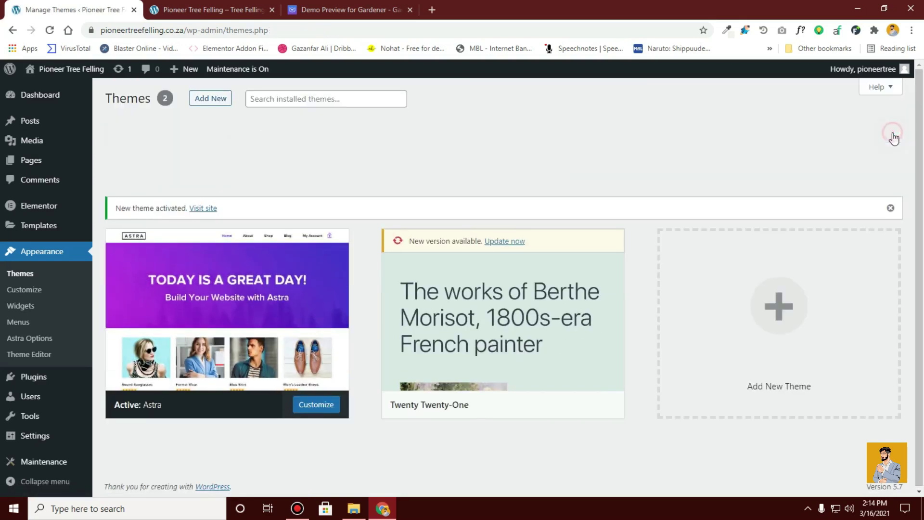
Delete the Twenty Twenty-One theme from the installed themes
{"action": "left_click", "coordinate": [507, 204]}
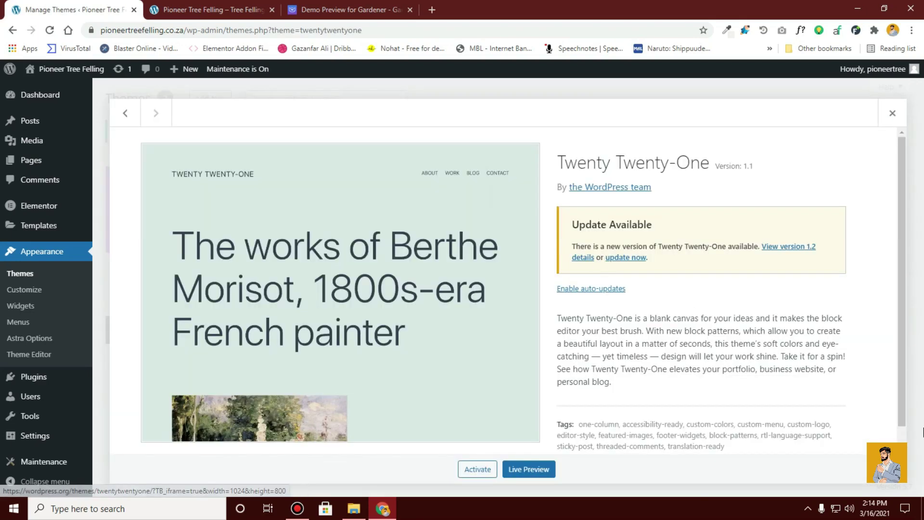
{"action": "left_click", "coordinate": [865, 469]}
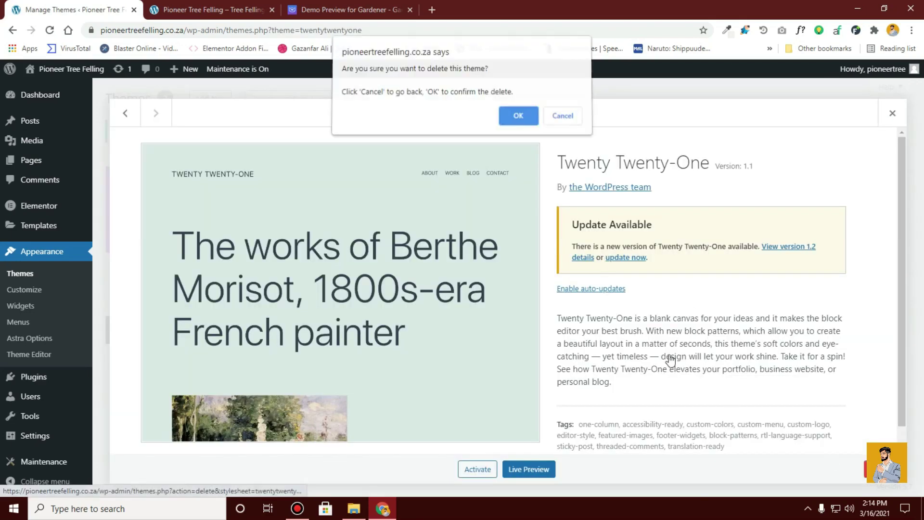
{"action": "left_click", "coordinate": [519, 124]}
Open the site's Pages list and examine the Gardener demo's navigation menu, including its Services, Pages and Blog entries
{"action": "mouse_move", "coordinate": [12, 162]}
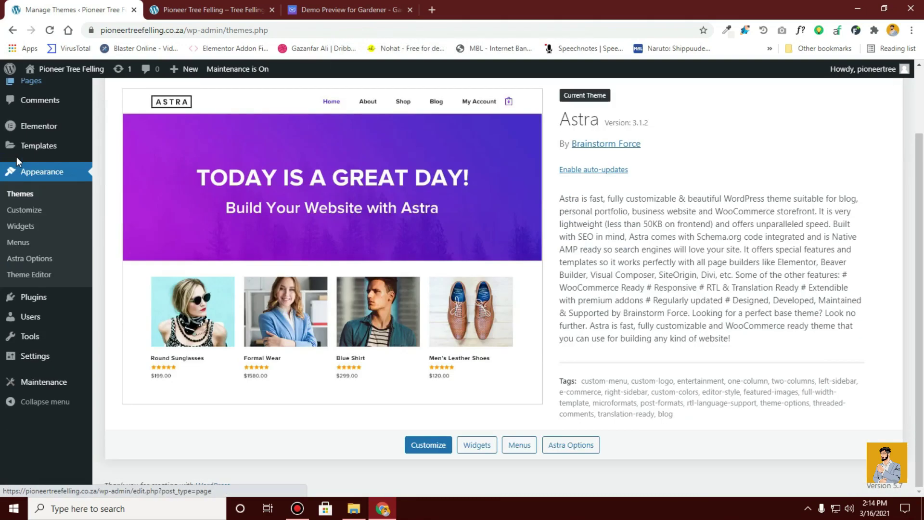
{"action": "mouse_move", "coordinate": [22, 131]}
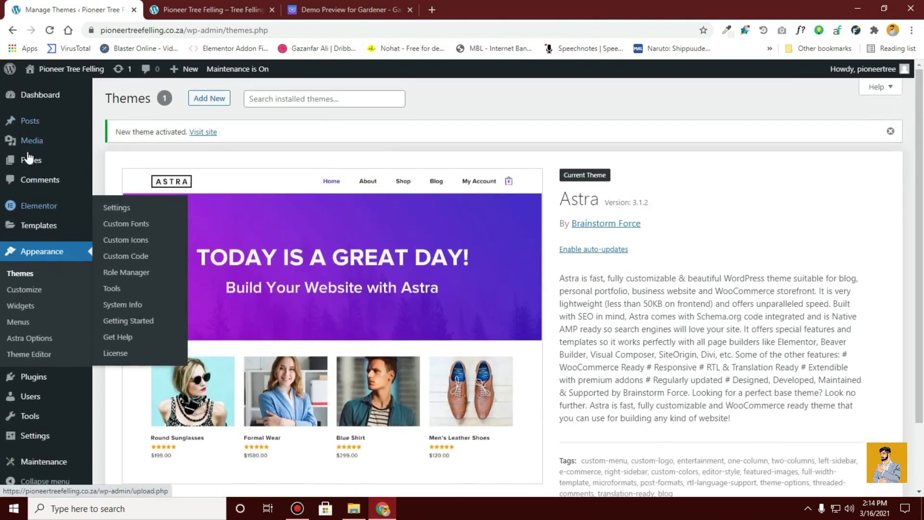
{"action": "left_click", "coordinate": [209, 3]}
{"action": "left_click", "coordinate": [299, 2]}
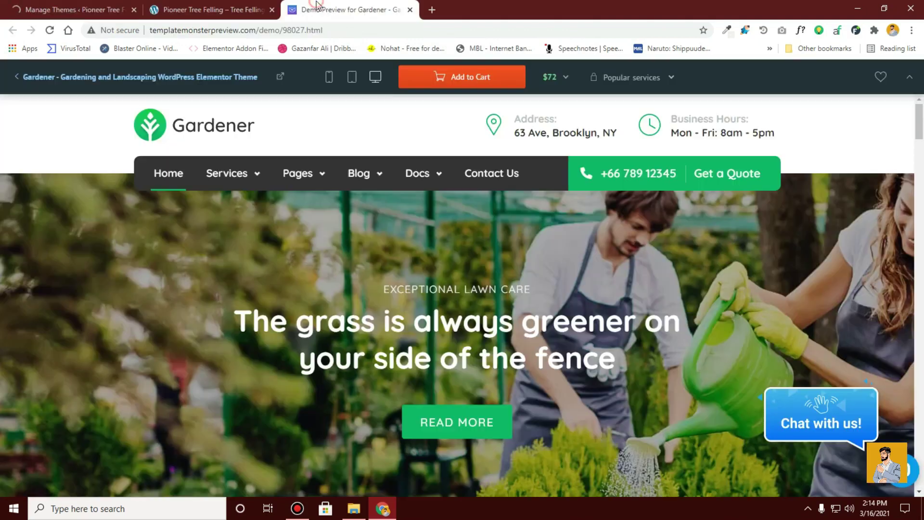
{"action": "mouse_move", "coordinate": [240, 184]}
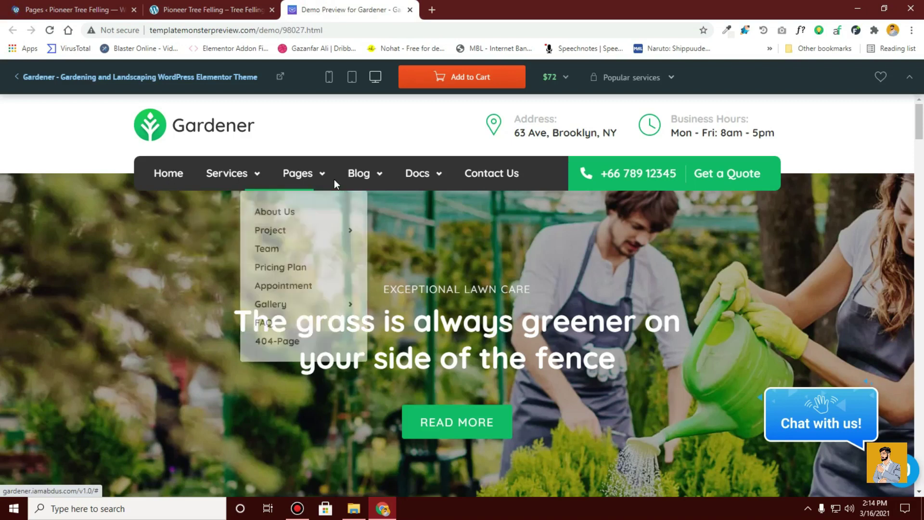
{"action": "mouse_move", "coordinate": [304, 177]}
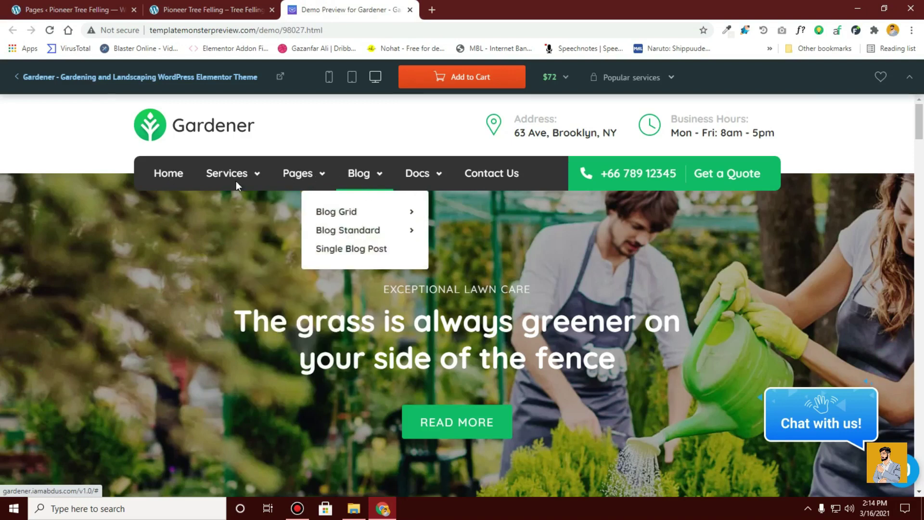
Move all existing pages, Privacy Policy and Sample Page, to the trash in one bulk action
{"action": "left_click", "coordinate": [35, 5]}
{"action": "left_click", "coordinate": [117, 162]}
{"action": "left_click", "coordinate": [141, 139]}
{"action": "left_click", "coordinate": [144, 177]}
{"action": "left_click", "coordinate": [192, 141]}
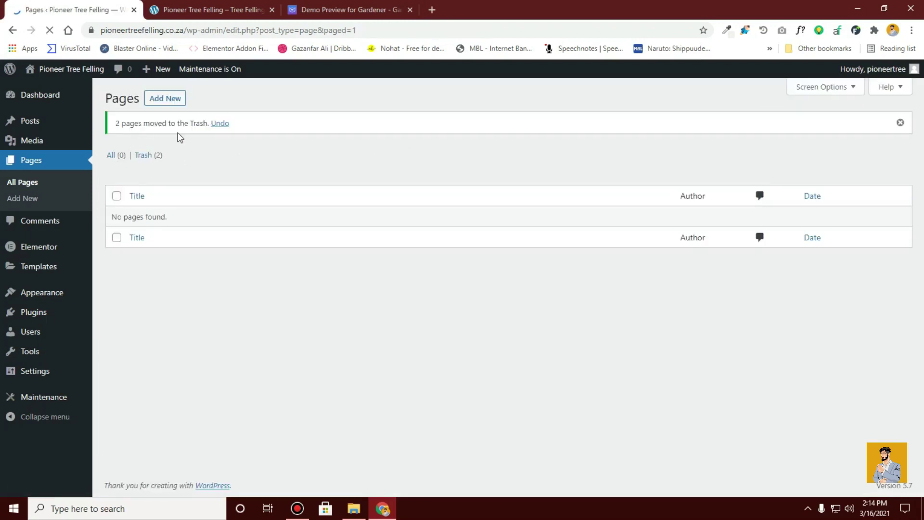
Empty the page trash to permanently delete the trashed pages, and dismiss the notice
{"action": "left_click", "coordinate": [150, 155]}
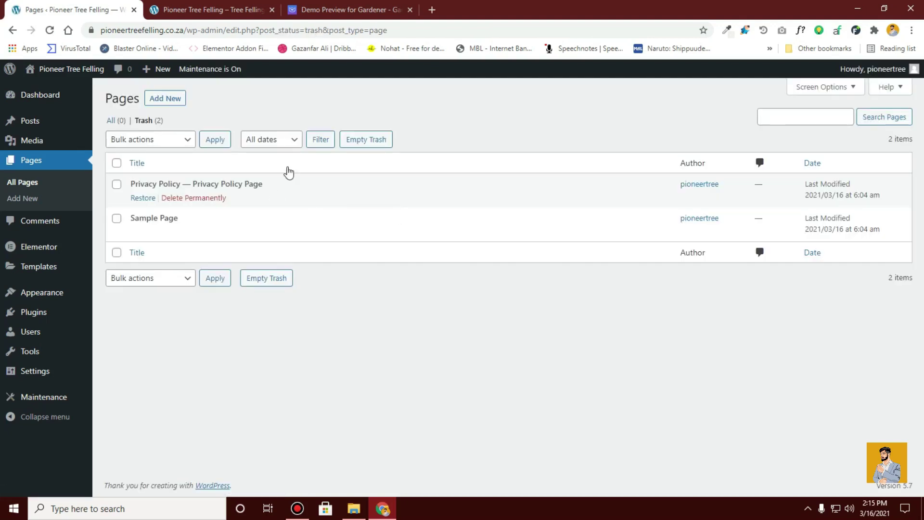
{"action": "left_click", "coordinate": [370, 138]}
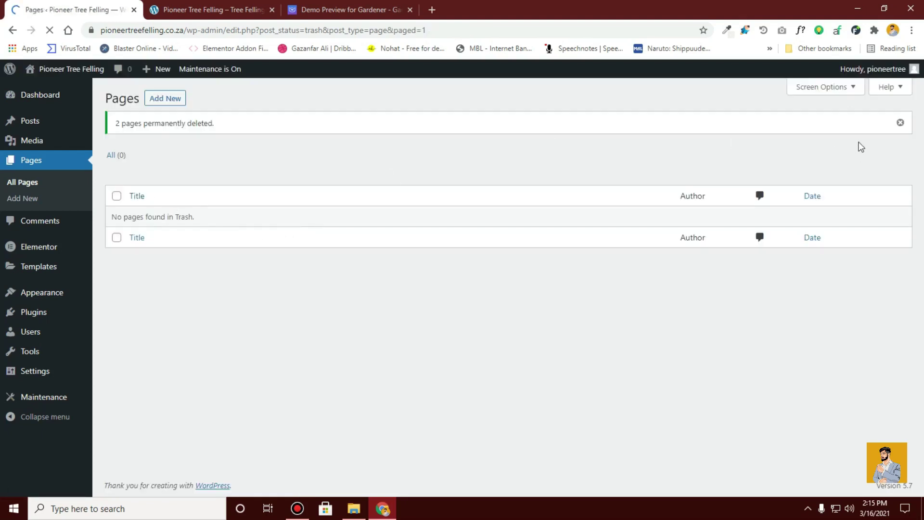
{"action": "left_click", "coordinate": [899, 122]}
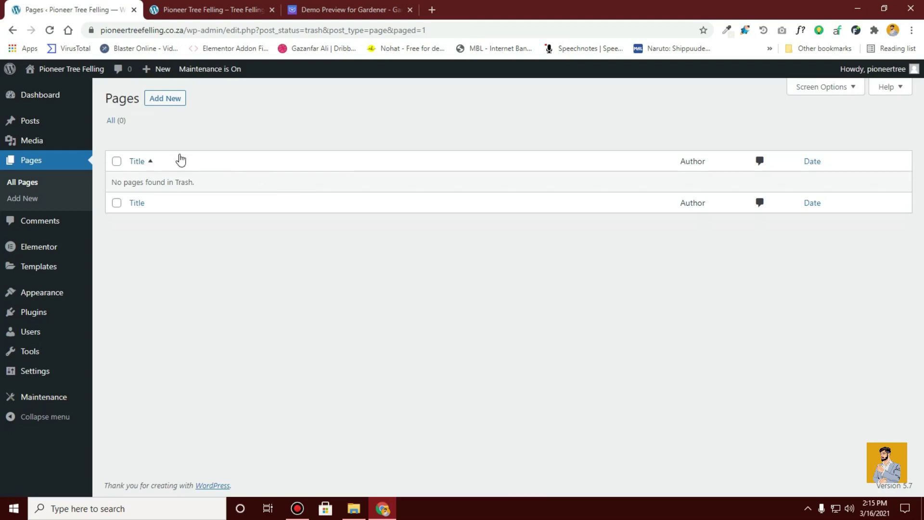
Reload the Pioneer Tree Felling live site, examine its front page, and return to the admin's Pages list
{"action": "left_click", "coordinate": [211, 9]}
{"action": "left_click", "coordinate": [49, 30]}
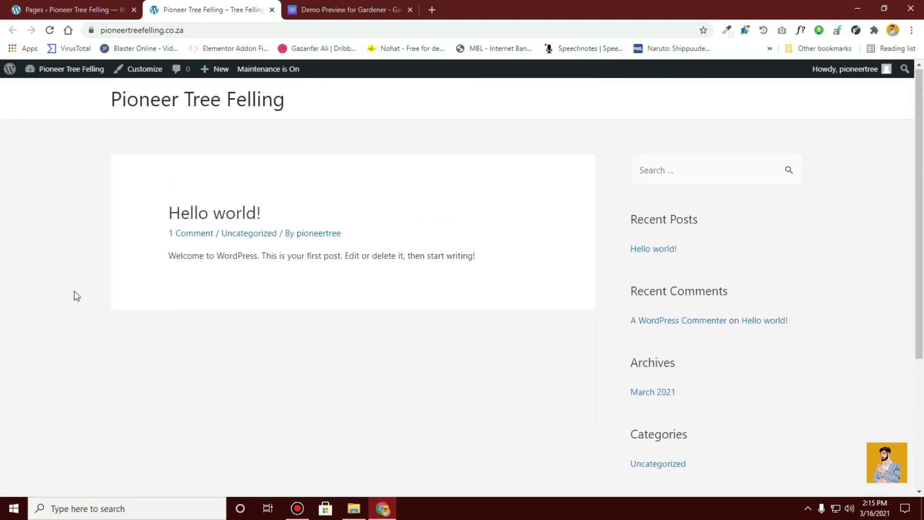
{"action": "scroll", "coordinate": [74, 291], "scroll_direction": "down", "scroll_amount": 3}
{"action": "scroll", "coordinate": [74, 291], "scroll_direction": "up", "scroll_amount": 3}
{"action": "left_click", "coordinate": [36, 9]}
{"action": "left_click", "coordinate": [178, 9]}
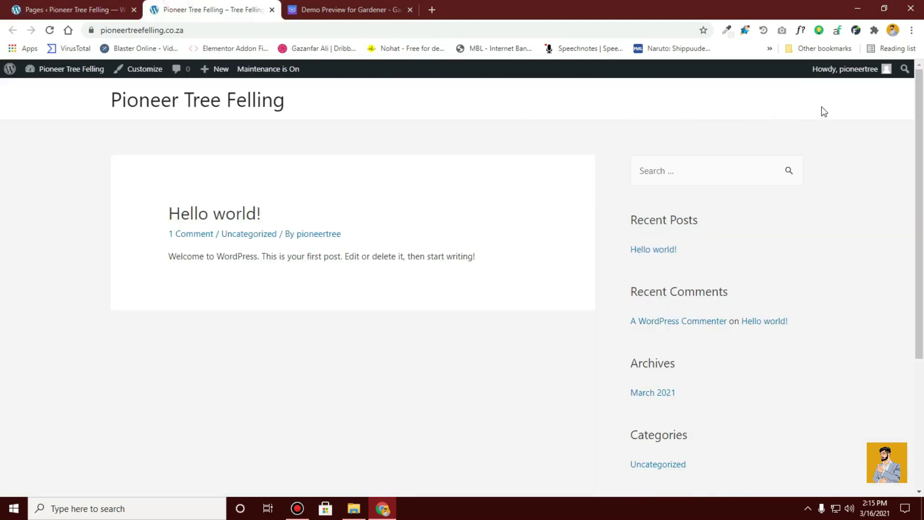
{"action": "left_click", "coordinate": [57, 8]}
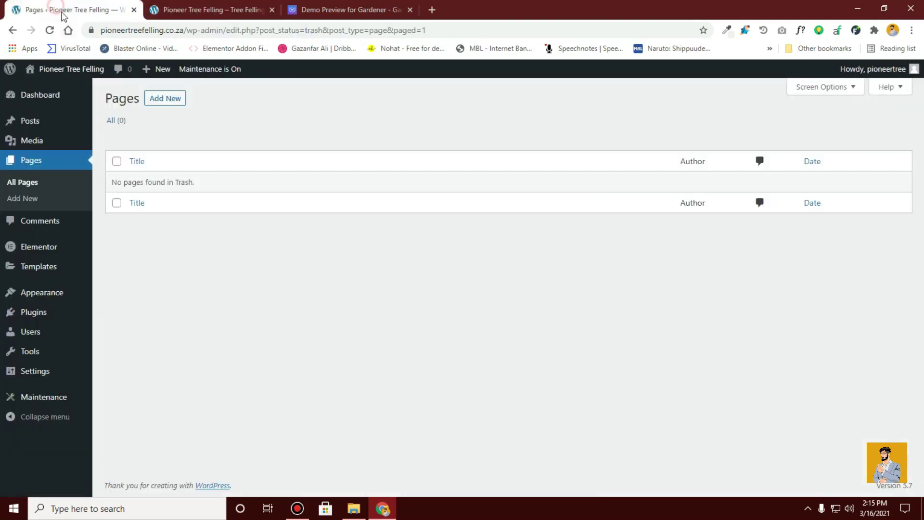
Start a new page, dismiss the block editor welcome guide, and turn off Fullscreen mode
{"action": "left_click", "coordinate": [159, 98]}
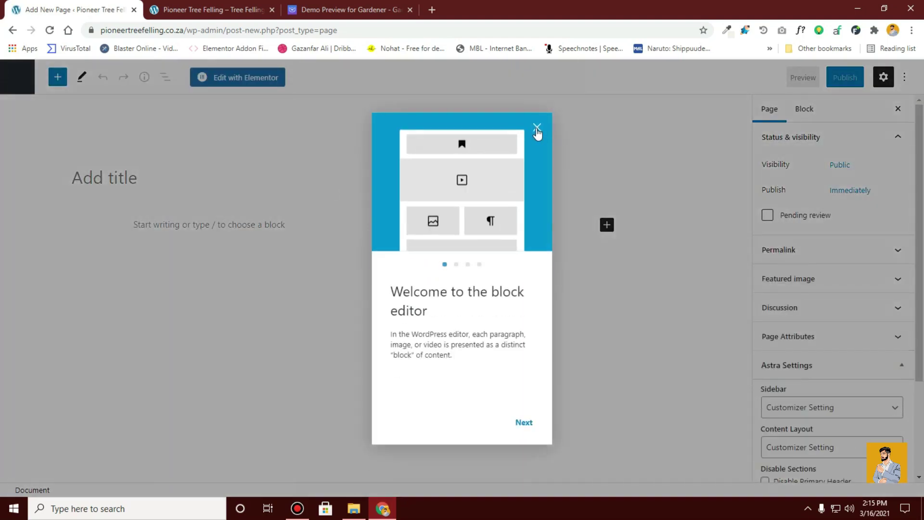
{"action": "left_click", "coordinate": [536, 128]}
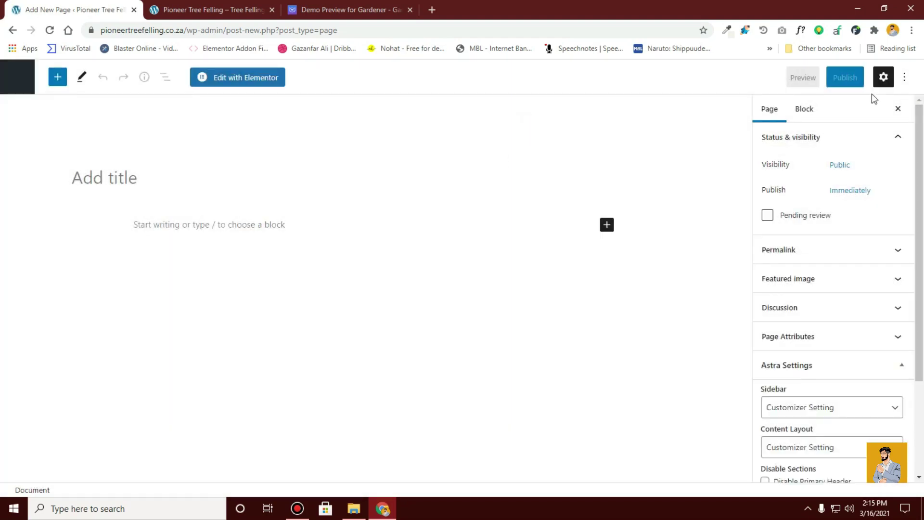
{"action": "left_click", "coordinate": [887, 79]}
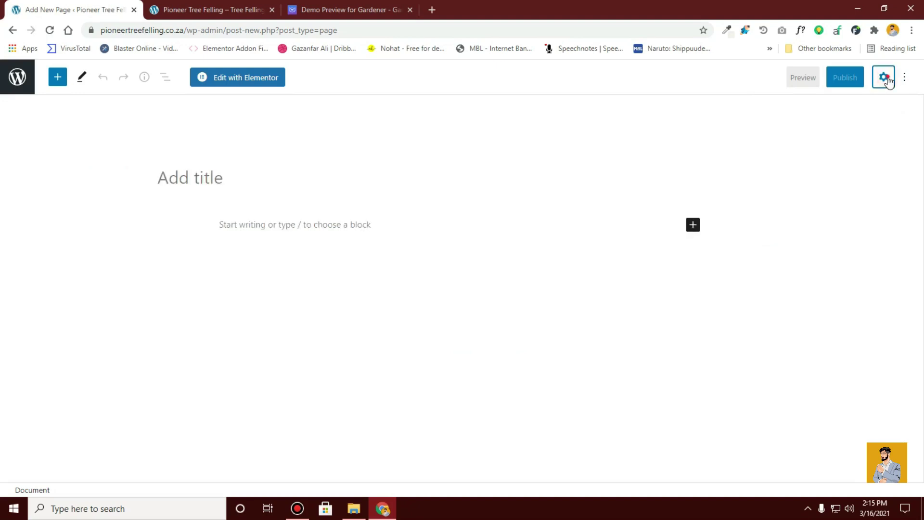
{"action": "left_click", "coordinate": [888, 79]}
{"action": "left_click", "coordinate": [905, 77]}
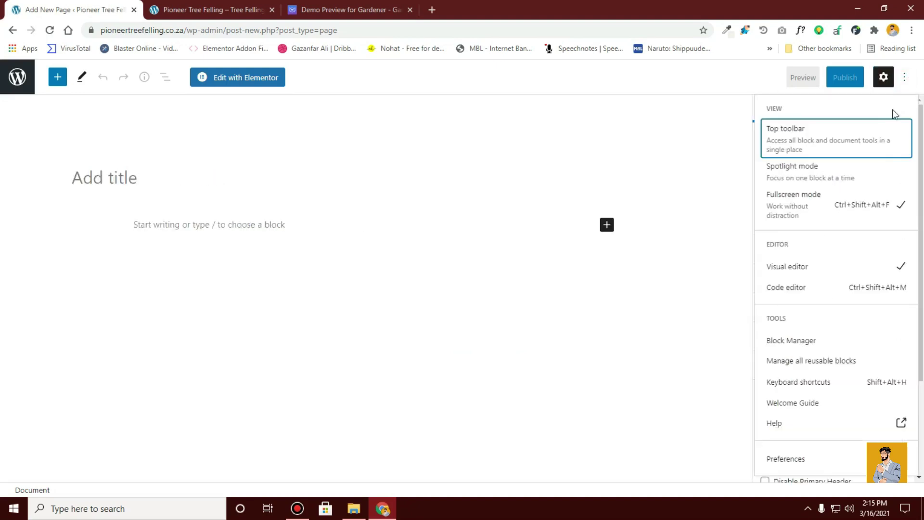
{"action": "left_click", "coordinate": [817, 216]}
Title the page Home and set its Astra sidebar to No Sidebar and content layout to Full Width / Stretched
{"action": "left_click", "coordinate": [205, 188]}
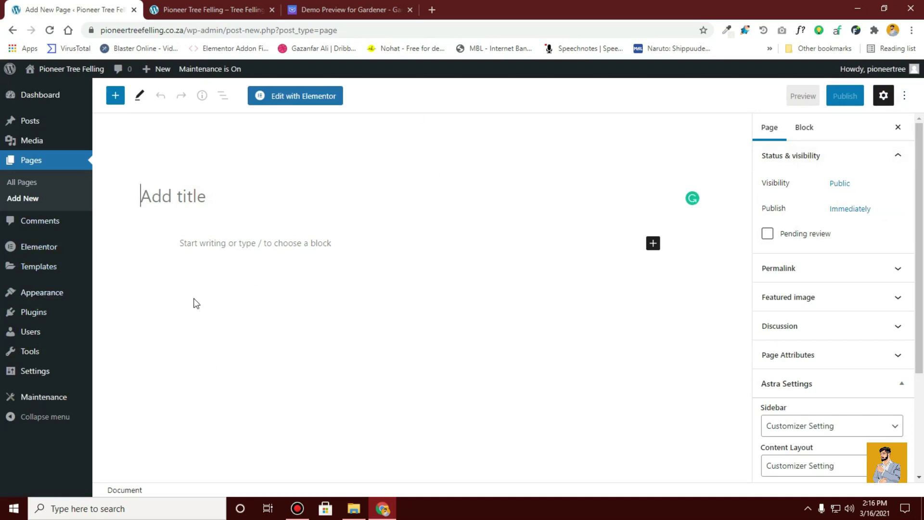
{"action": "type", "text": "Home"}
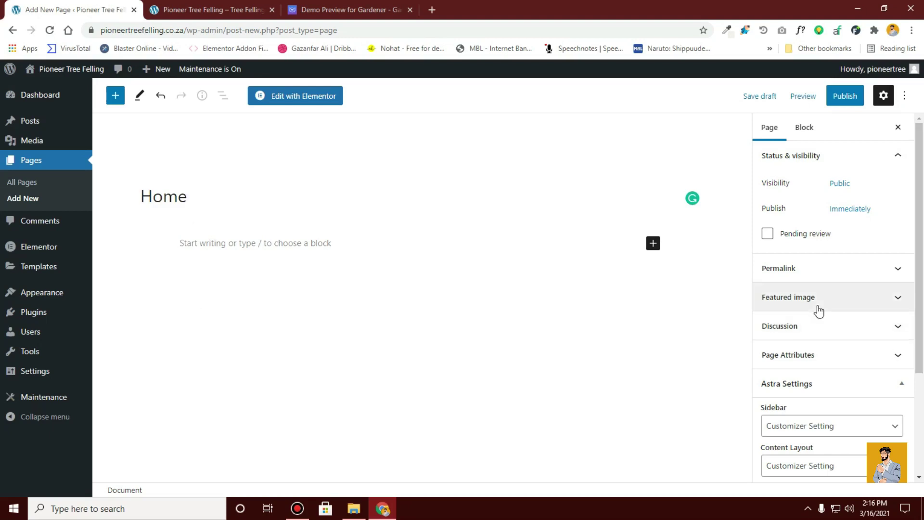
{"action": "scroll", "coordinate": [817, 318], "scroll_direction": "down", "scroll_amount": 1}
{"action": "left_click", "coordinate": [813, 369]}
{"action": "left_click", "coordinate": [825, 421]}
{"action": "scroll", "coordinate": [813, 294], "scroll_direction": "down", "scroll_amount": 2}
{"action": "left_click", "coordinate": [800, 320]}
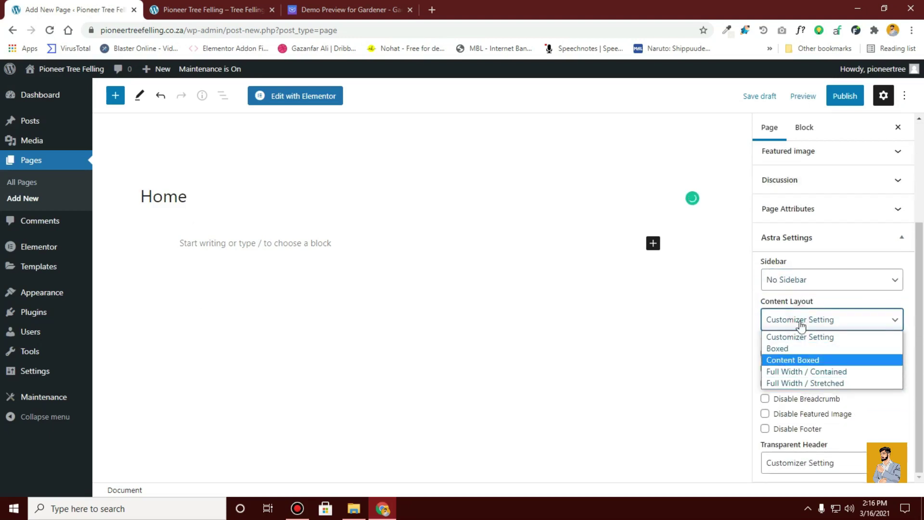
{"action": "left_click", "coordinate": [808, 384]}
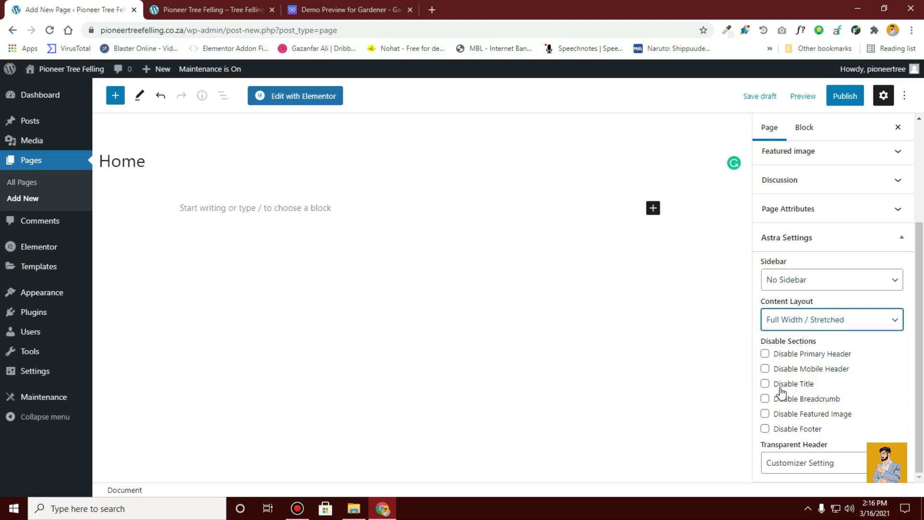
Disable the title and breadcrumb sections in the Home page's Astra settings
{"action": "left_click", "coordinate": [765, 384]}
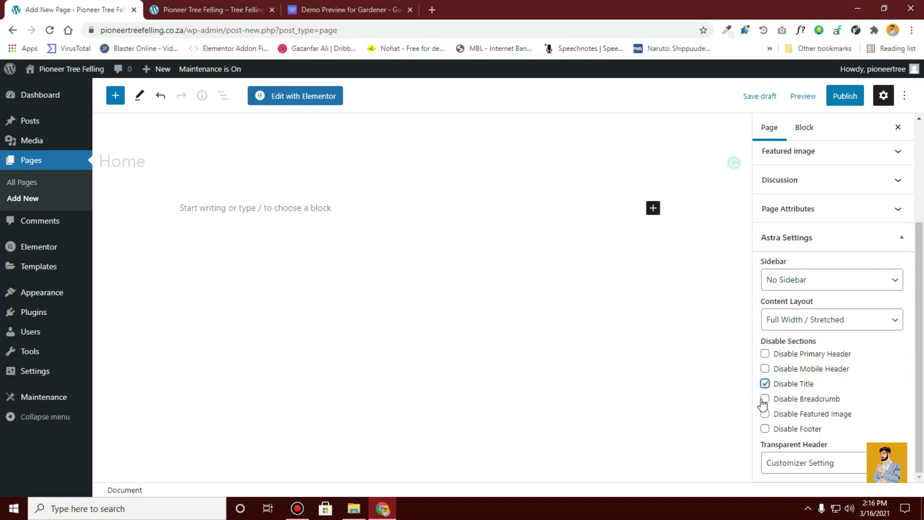
{"action": "left_click", "coordinate": [765, 399]}
{"action": "scroll", "coordinate": [780, 414], "scroll_direction": "up", "scroll_amount": 3}
{"action": "scroll", "coordinate": [785, 400], "scroll_direction": "down", "scroll_amount": 3}
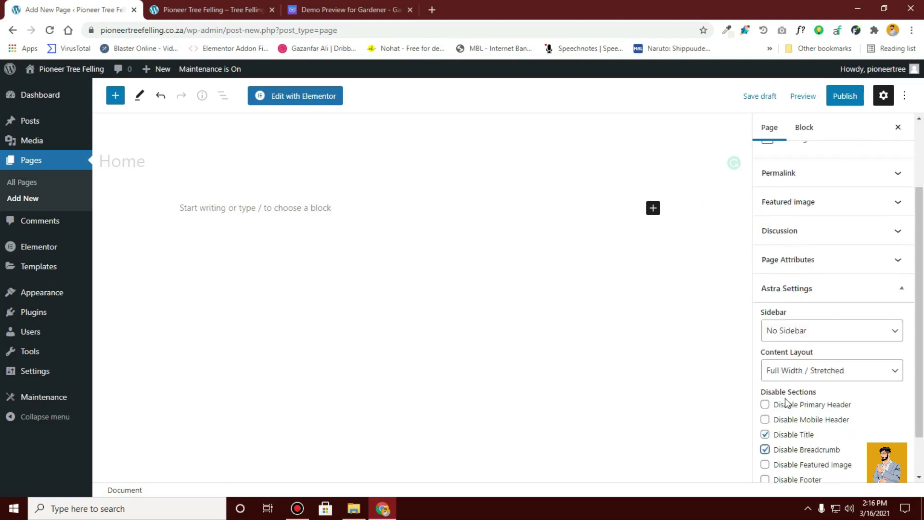
Set the Home page's template to Elementor Full Width and publish the page
{"action": "scroll", "coordinate": [789, 374], "scroll_direction": "up", "scroll_amount": 3}
{"action": "left_click", "coordinate": [831, 323]}
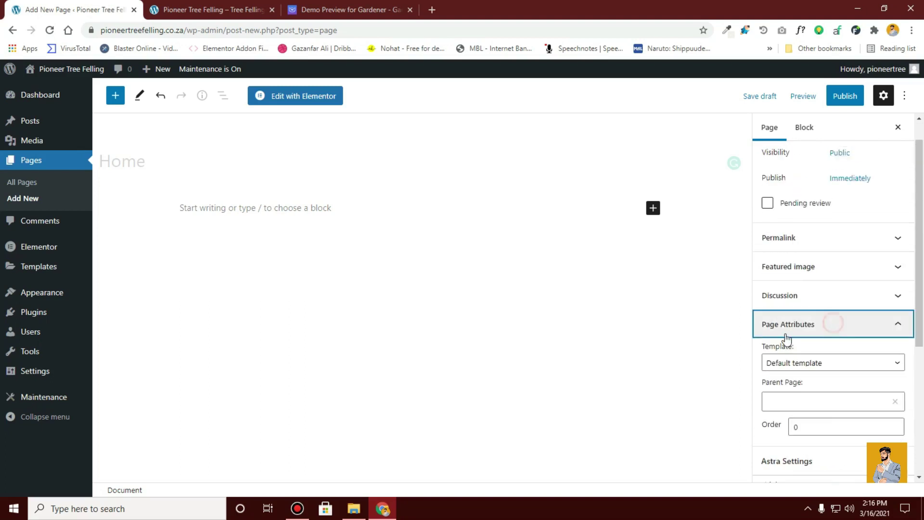
{"action": "left_click", "coordinate": [821, 369]}
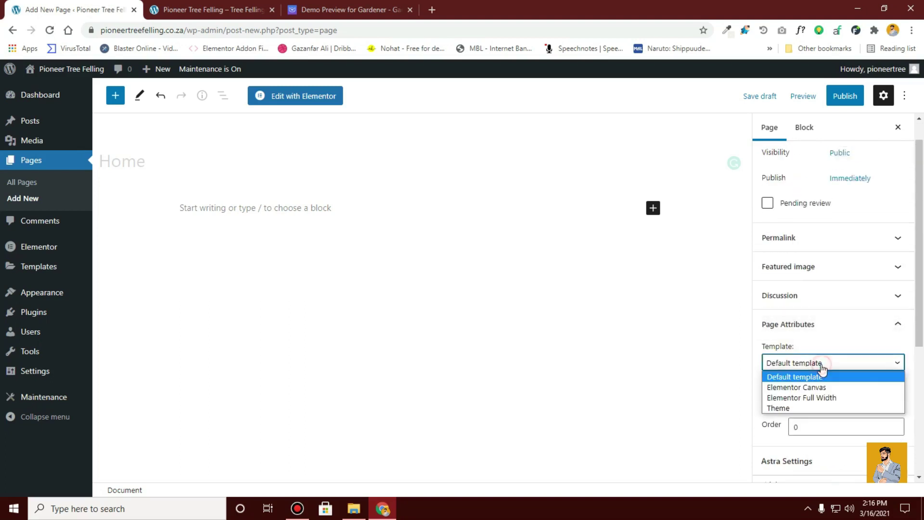
{"action": "left_click", "coordinate": [816, 400]}
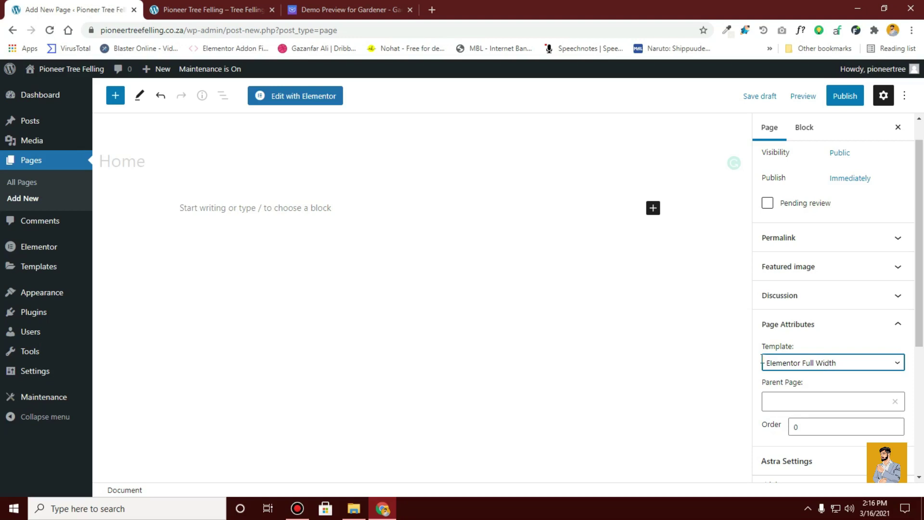
{"action": "left_click", "coordinate": [840, 98]}
{"action": "left_click", "coordinate": [838, 97]}
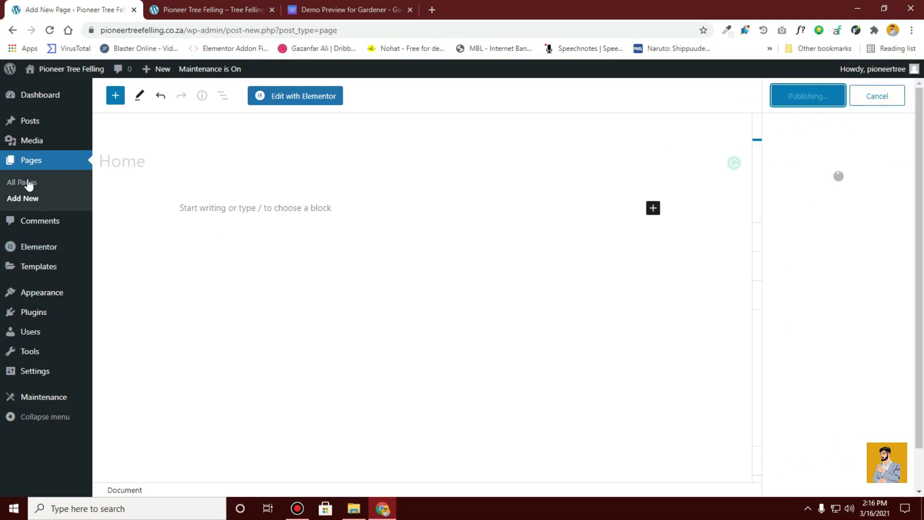
Start another new page, and reload the live site to check its Home page
{"action": "left_click", "coordinate": [23, 199]}
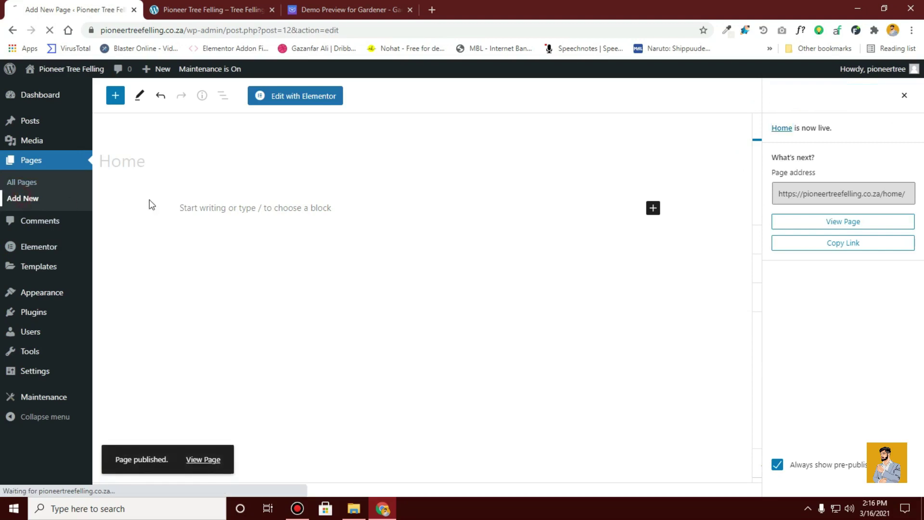
{"action": "left_click", "coordinate": [181, 1]}
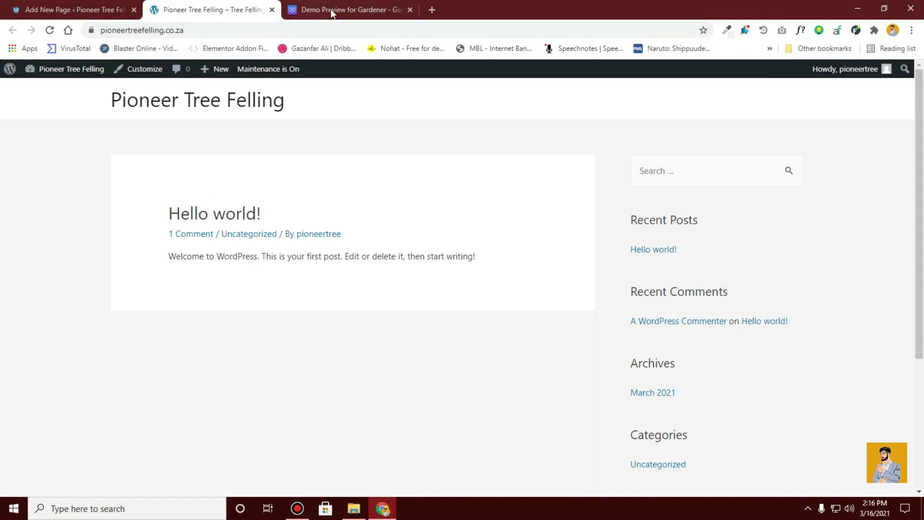
{"action": "left_click", "coordinate": [50, 30]}
{"action": "left_click", "coordinate": [785, 99]}
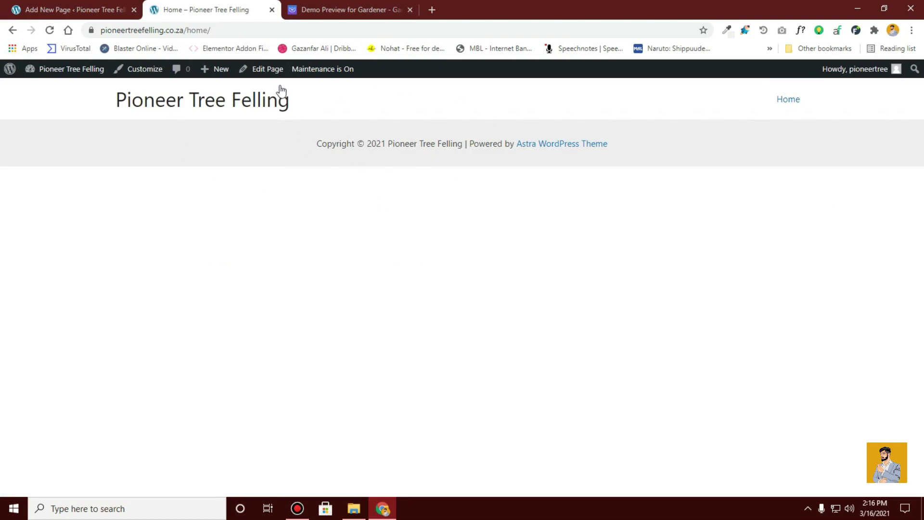
Check the Services entry in the Gardener demo's navigation and title the new page Services
{"action": "left_click", "coordinate": [345, 10]}
{"action": "mouse_move", "coordinate": [219, 172]}
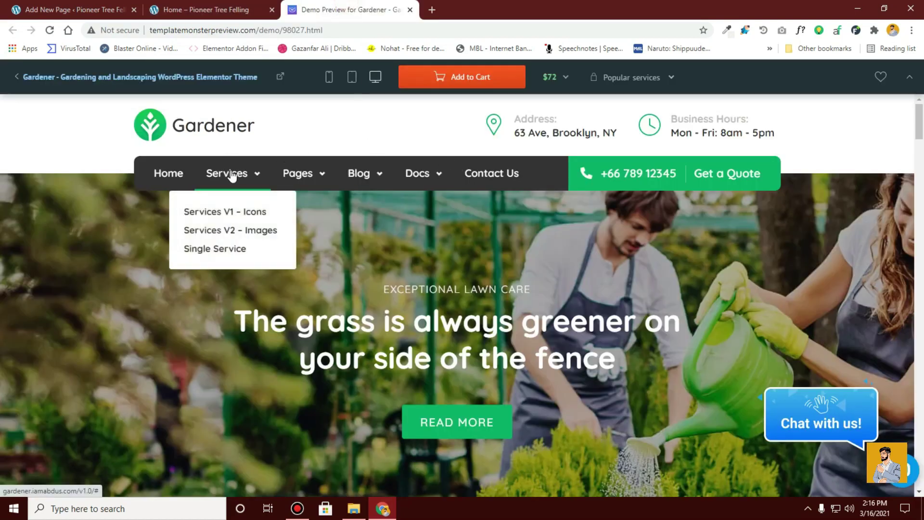
{"action": "left_click", "coordinate": [76, 6]}
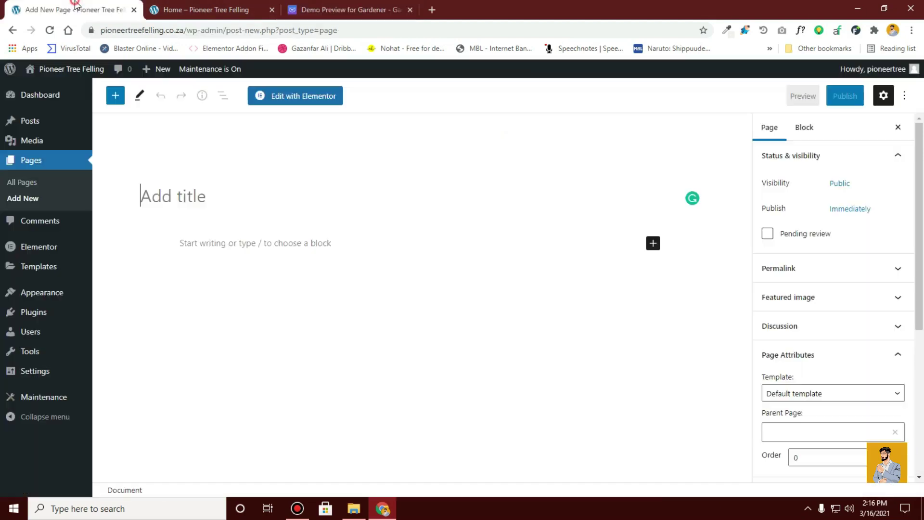
{"action": "type", "text": "Services"}
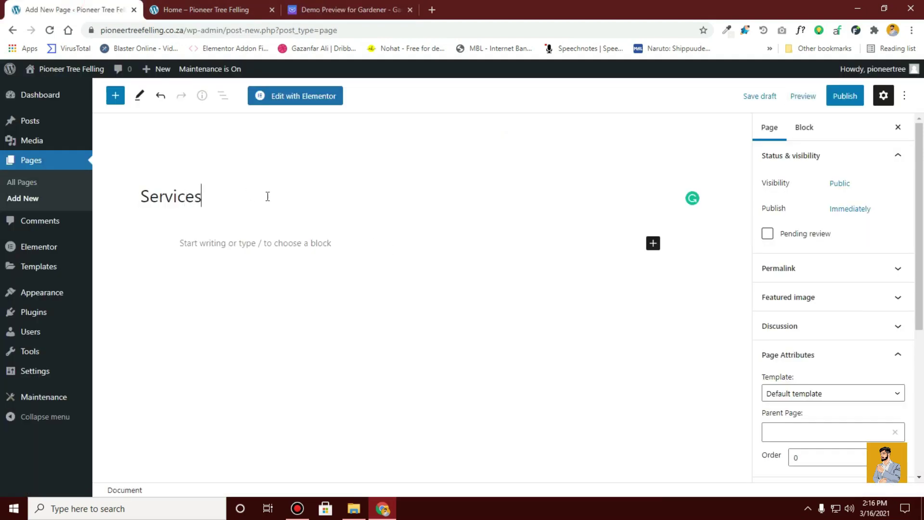
Set the Services page to the Elementor Full Width template, No Sidebar, and the Full Width / Stretched content layout
{"action": "scroll", "coordinate": [825, 324], "scroll_direction": "down", "scroll_amount": 1}
{"action": "left_click", "coordinate": [814, 335]}
{"action": "left_click", "coordinate": [824, 372]}
{"action": "scroll", "coordinate": [833, 295], "scroll_direction": "down", "scroll_amount": 4}
{"action": "left_click", "coordinate": [809, 303]}
{"action": "left_click", "coordinate": [810, 354]}
{"action": "left_click", "coordinate": [812, 350]}
{"action": "left_click", "coordinate": [813, 404]}
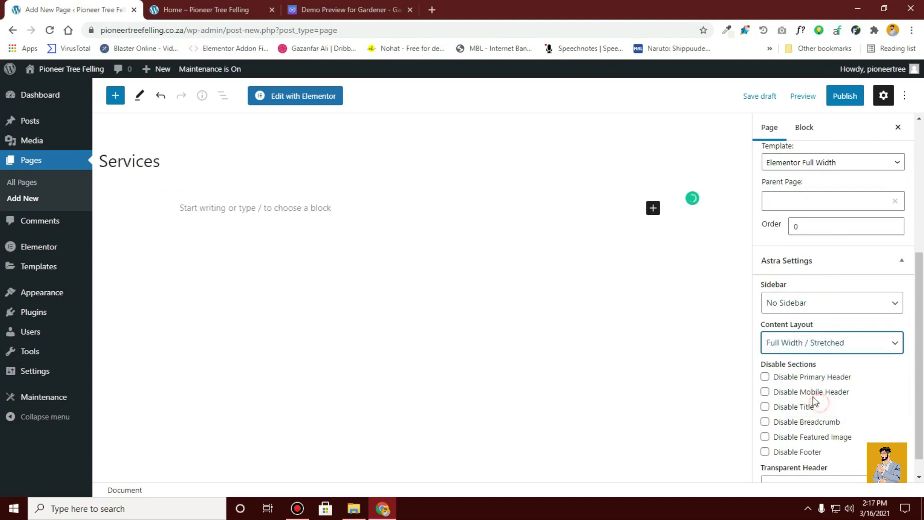
Disable the title and breadcrumb sections on the Services page and publish it
{"action": "scroll", "coordinate": [813, 402], "scroll_direction": "down", "scroll_amount": 1}
{"action": "left_click", "coordinate": [765, 383]}
{"action": "left_click", "coordinate": [765, 398]}
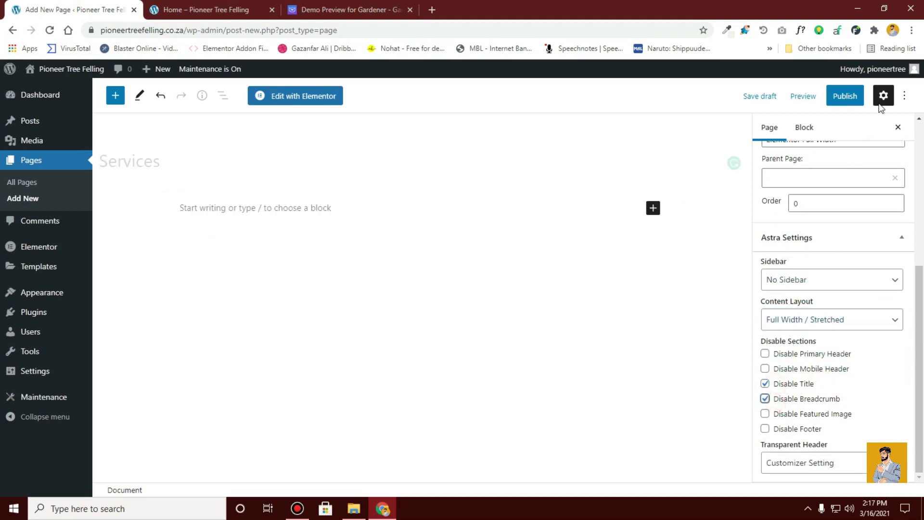
{"action": "left_click", "coordinate": [845, 96]}
{"action": "left_click", "coordinate": [818, 99]}
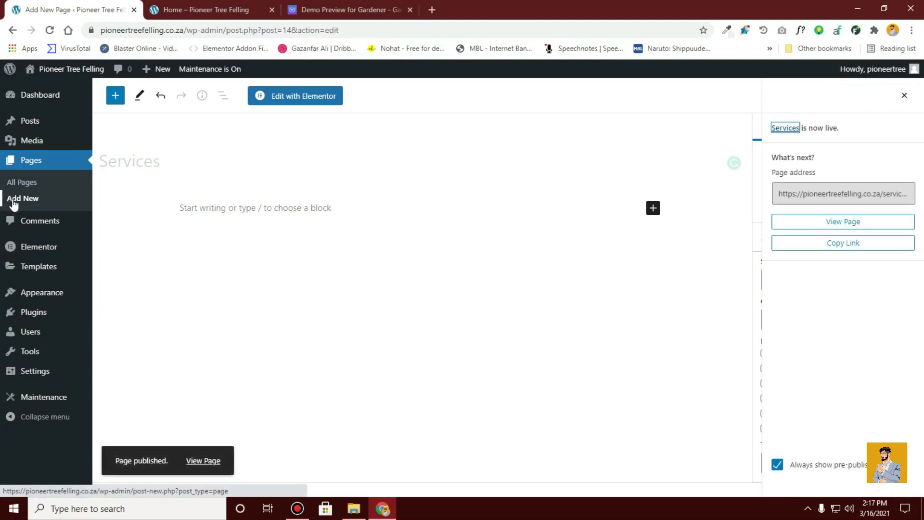
Check the Pages submenu in the Gardener demo's navigation and title the next new page About Us
{"action": "left_click", "coordinate": [207, 9]}
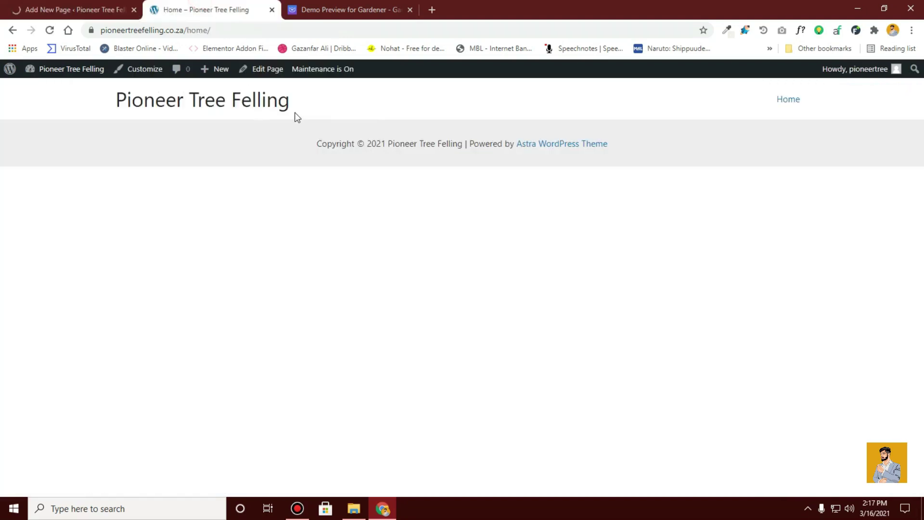
{"action": "left_click", "coordinate": [336, 2]}
{"action": "mouse_move", "coordinate": [299, 187]}
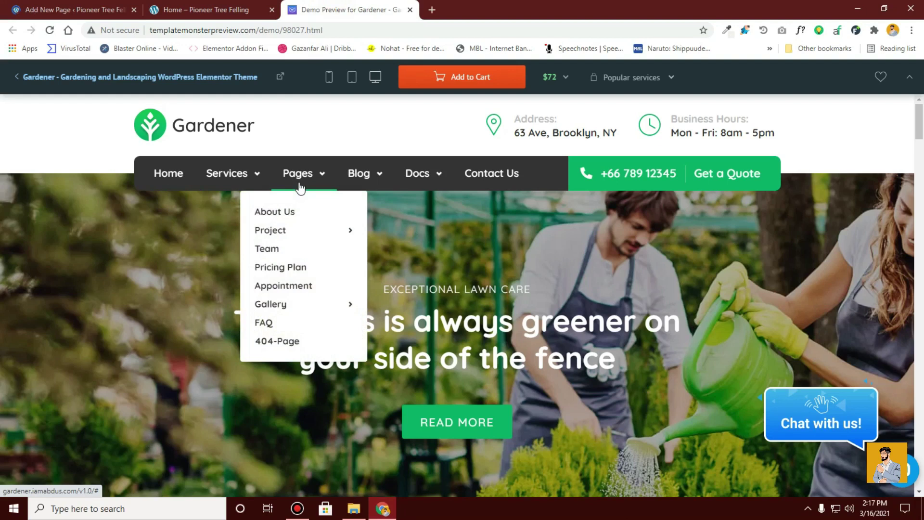
{"action": "left_click", "coordinate": [54, 7]}
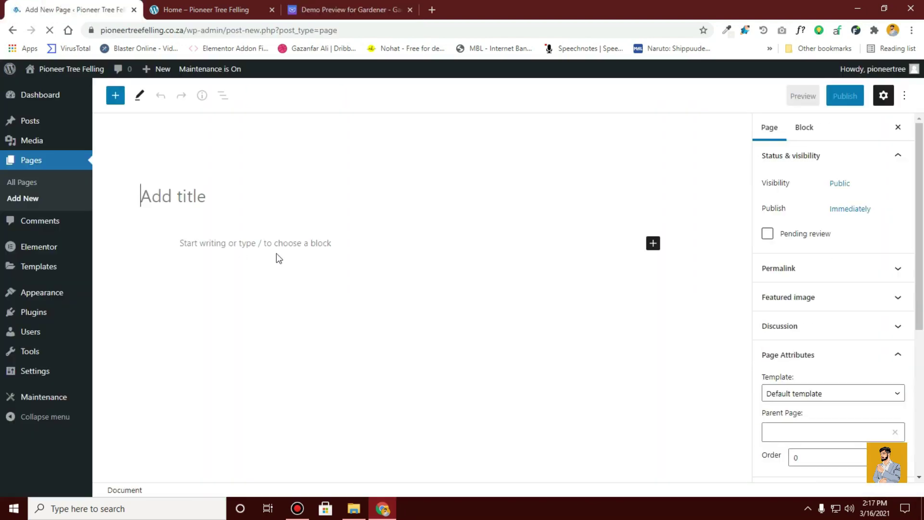
{"action": "type", "text": "About Us"}
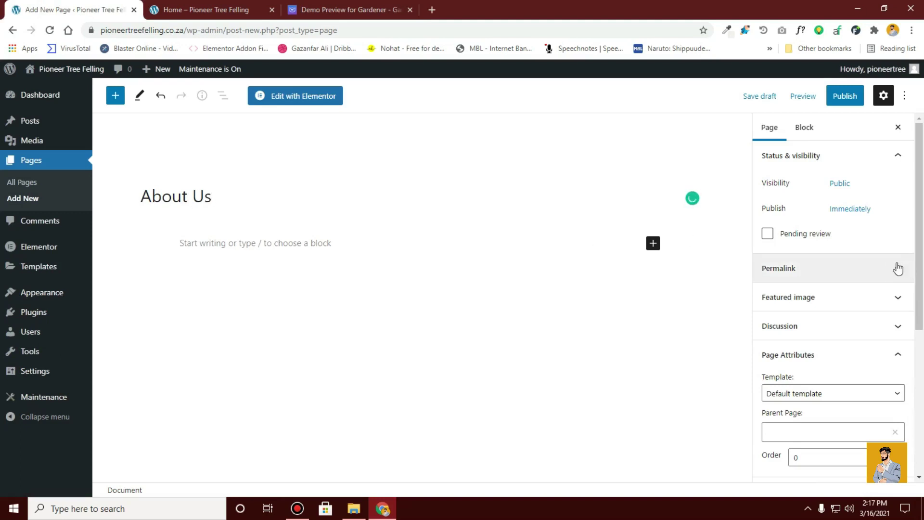
Set the About Us page to the Elementor Full Width template, No Sidebar, and the Full Width / Stretched content layout
{"action": "scroll", "coordinate": [818, 263], "scroll_direction": "down", "scroll_amount": 3}
{"action": "left_click", "coordinate": [792, 221]}
{"action": "left_click", "coordinate": [803, 255]}
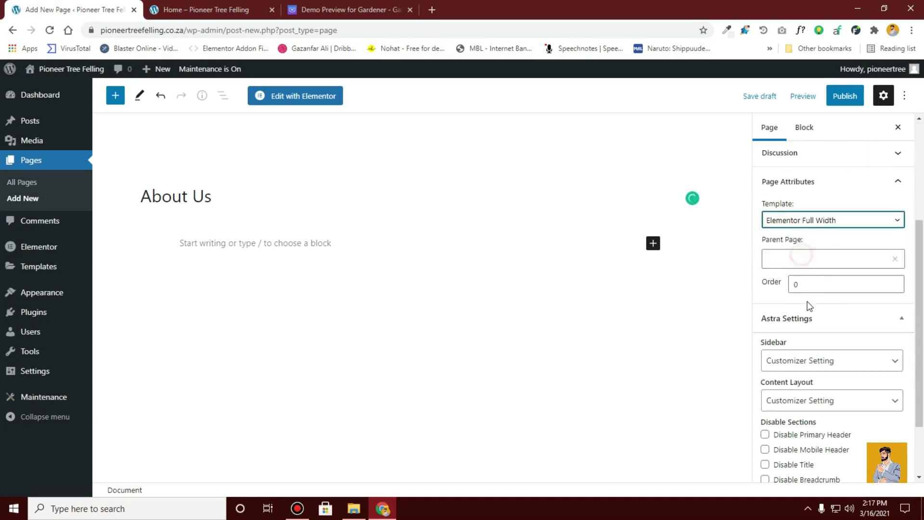
{"action": "scroll", "coordinate": [799, 279], "scroll_direction": "down", "scroll_amount": 2}
{"action": "left_click", "coordinate": [794, 280]}
{"action": "left_click", "coordinate": [809, 331]}
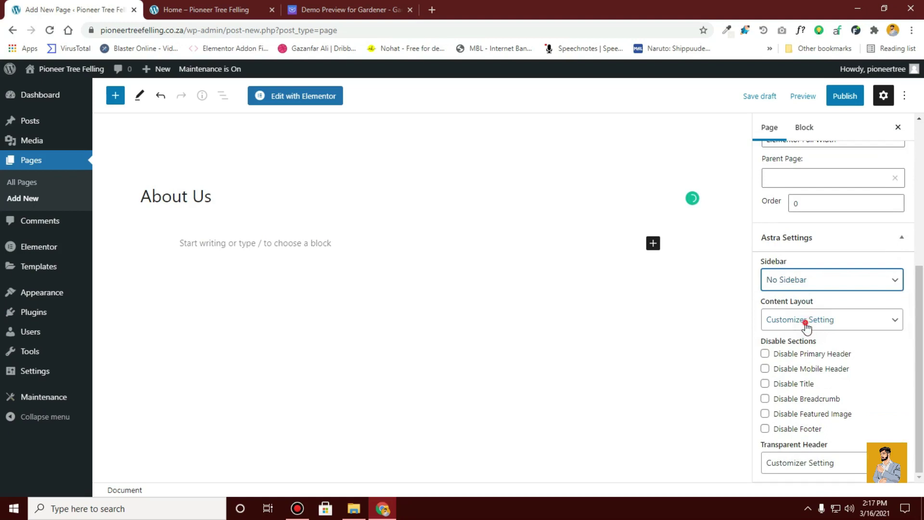
{"action": "left_click", "coordinate": [804, 320]}
{"action": "left_click", "coordinate": [819, 383]}
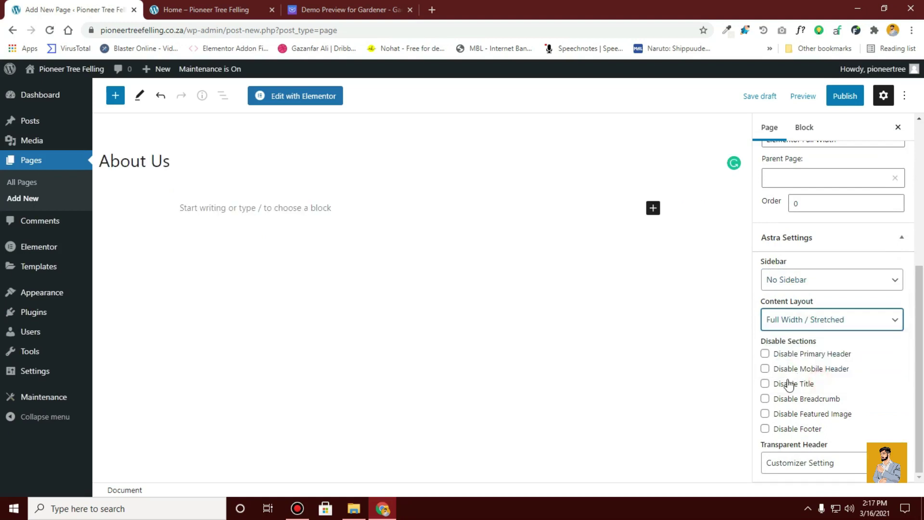
Disable the title and breadcrumb sections on the About Us page and publish it
{"action": "left_click", "coordinate": [786, 384]}
{"action": "left_click", "coordinate": [785, 399]}
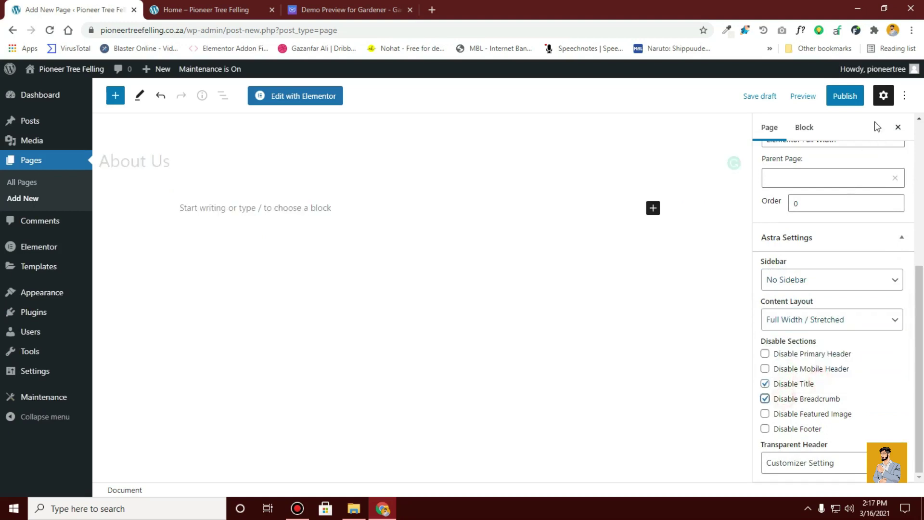
{"action": "left_click", "coordinate": [845, 95]}
{"action": "left_click", "coordinate": [809, 96]}
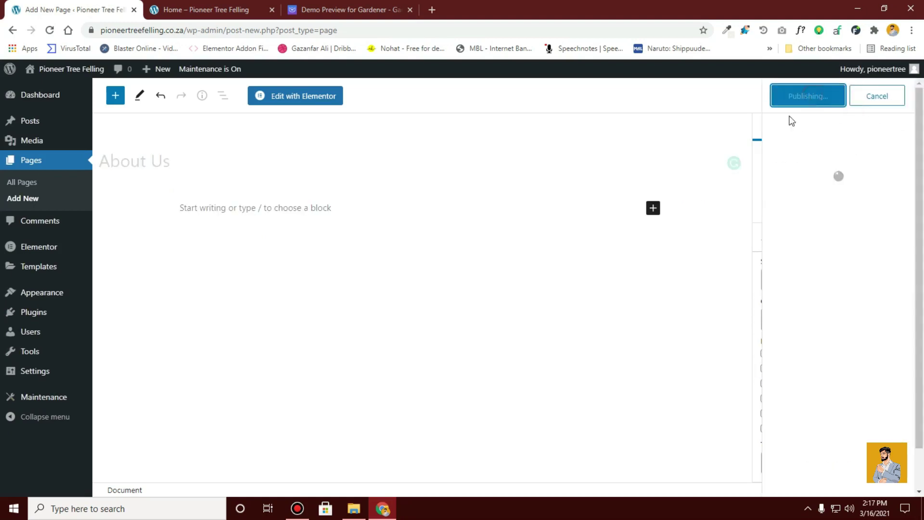
Create a page titled Gallery with the Elementor Full Width template, No Sidebar, and the Full Width / Stretched content layout
{"action": "left_click", "coordinate": [17, 199]}
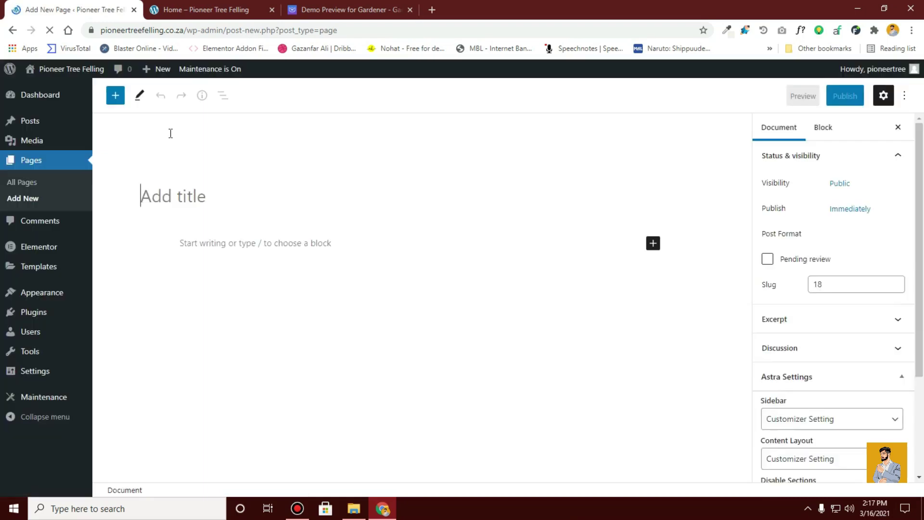
{"action": "type", "text": "Gall"}
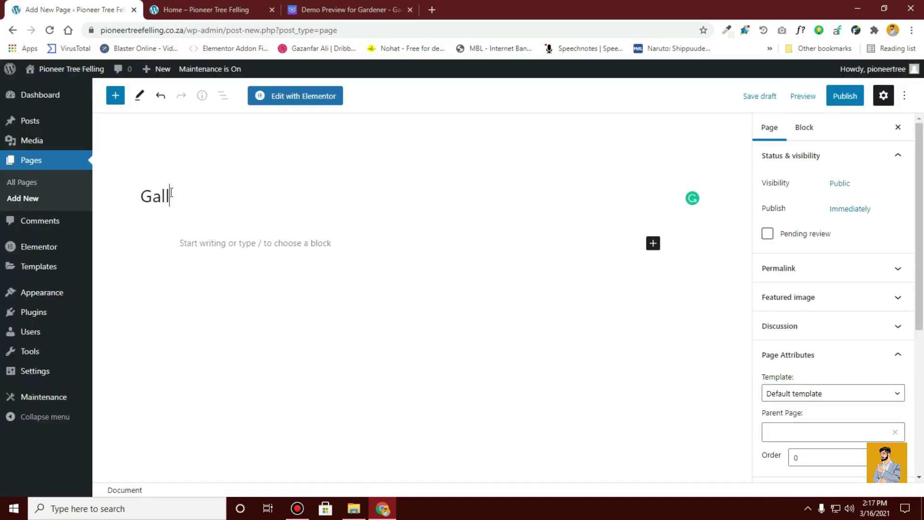
{"action": "scroll", "coordinate": [839, 266], "scroll_direction": "down", "scroll_amount": 5}
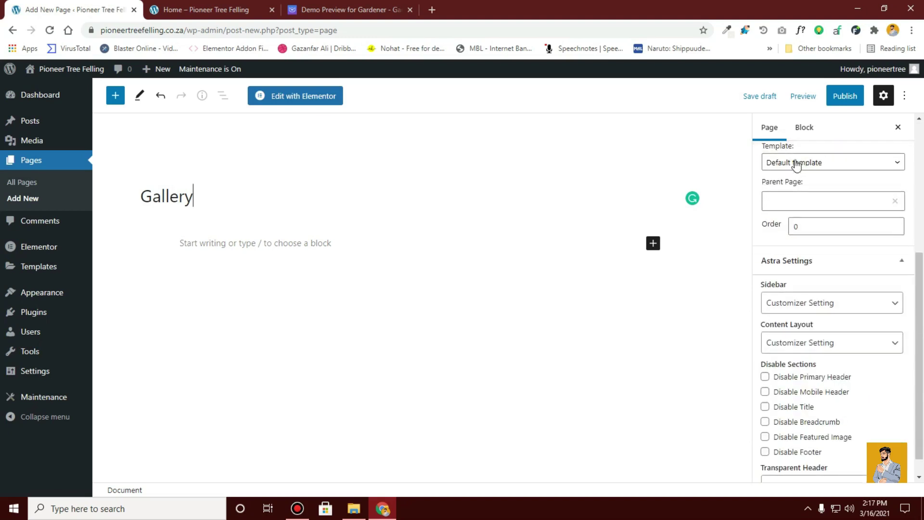
{"action": "left_click", "coordinate": [794, 162]}
{"action": "left_click", "coordinate": [803, 198]}
{"action": "left_click", "coordinate": [810, 303]}
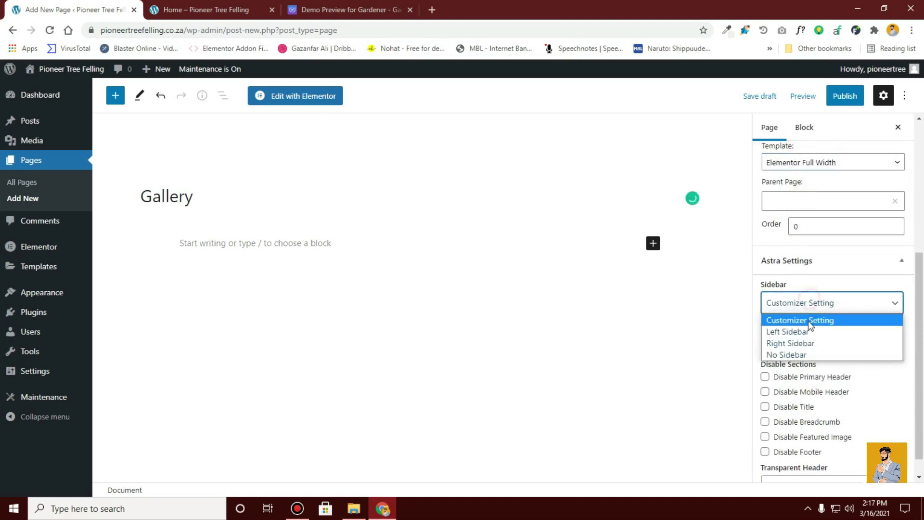
{"action": "left_click", "coordinate": [810, 356]}
{"action": "left_click", "coordinate": [782, 343]}
{"action": "left_click", "coordinate": [815, 405]}
Disable the title and breadcrumb sections on the Gallery page and publish it
{"action": "left_click", "coordinate": [789, 407]}
{"action": "left_click", "coordinate": [788, 422]}
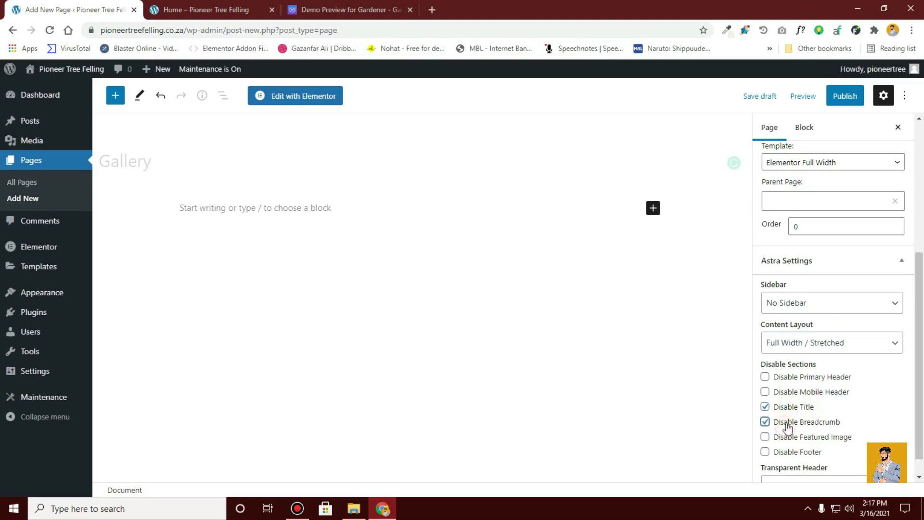
{"action": "left_click", "coordinate": [848, 98]}
{"action": "left_click", "coordinate": [784, 96]}
Check the Gardener demo's navigation for the remaining pages the site needs
{"action": "left_click", "coordinate": [202, 10]}
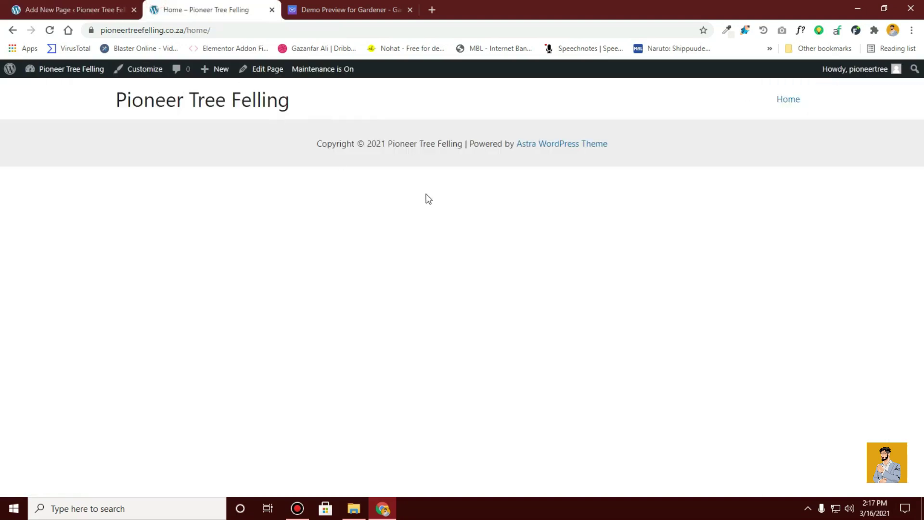
{"action": "left_click", "coordinate": [292, 11]}
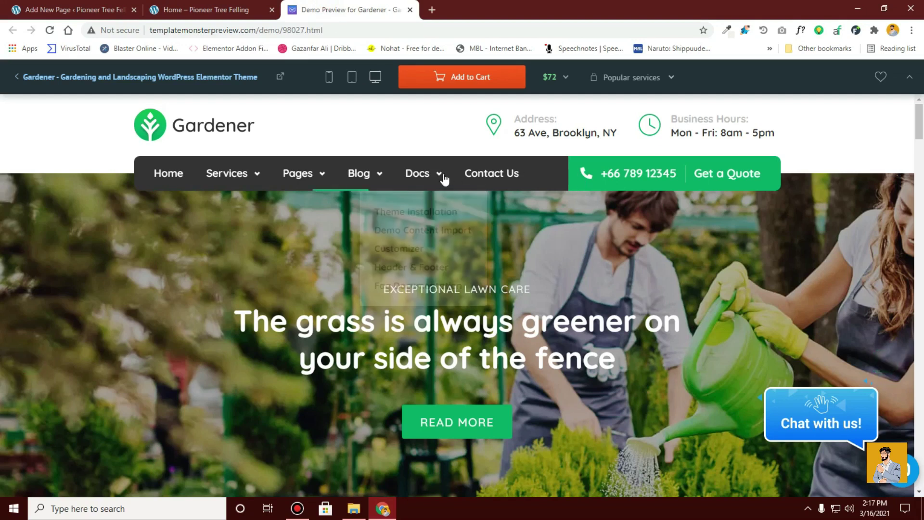
{"action": "left_click", "coordinate": [72, 9]}
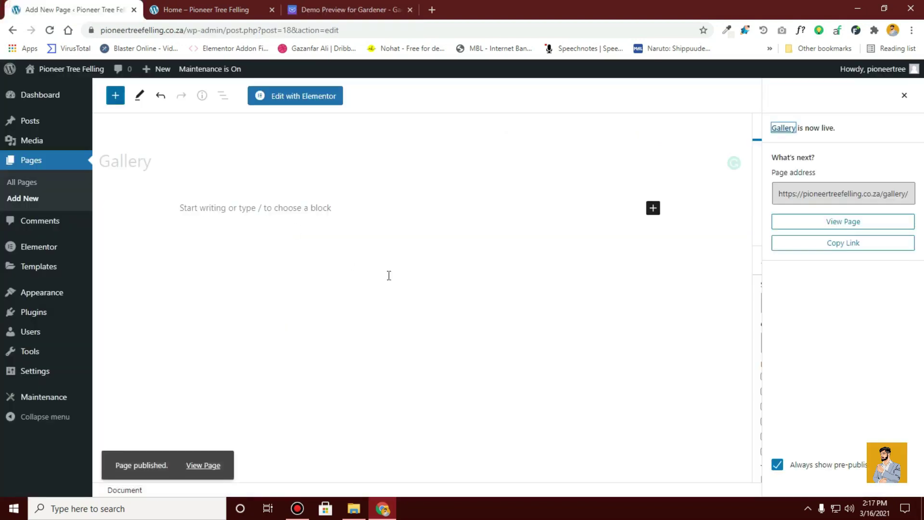
Create a page titled Contact Us with the Elementor Full Width template, No Sidebar, and the Full Width / Stretched content layout
{"action": "left_click", "coordinate": [9, 198]}
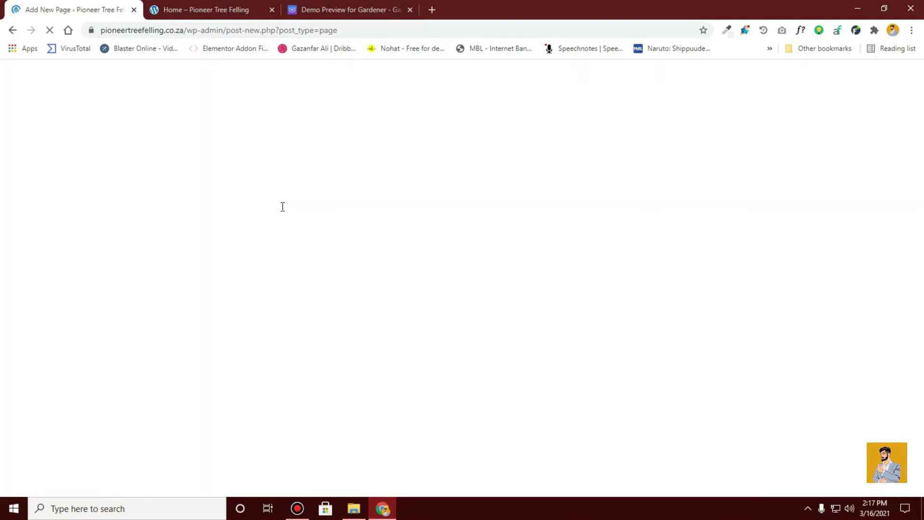
{"action": "type", "text": "Contact Us"}
{"action": "scroll", "coordinate": [874, 280], "scroll_direction": "down", "scroll_amount": 5}
{"action": "left_click", "coordinate": [815, 164]}
{"action": "left_click", "coordinate": [818, 196]}
{"action": "left_click", "coordinate": [797, 302]}
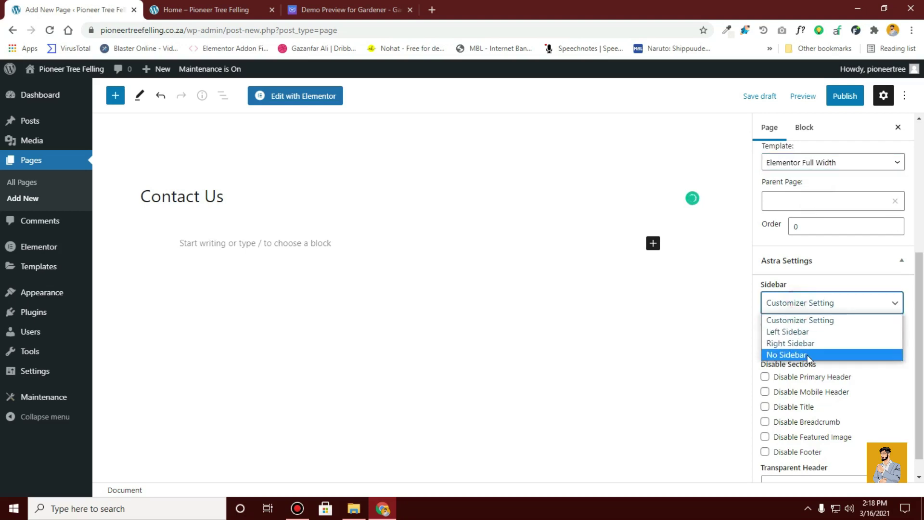
{"action": "left_click", "coordinate": [806, 355]}
{"action": "left_click", "coordinate": [800, 343]}
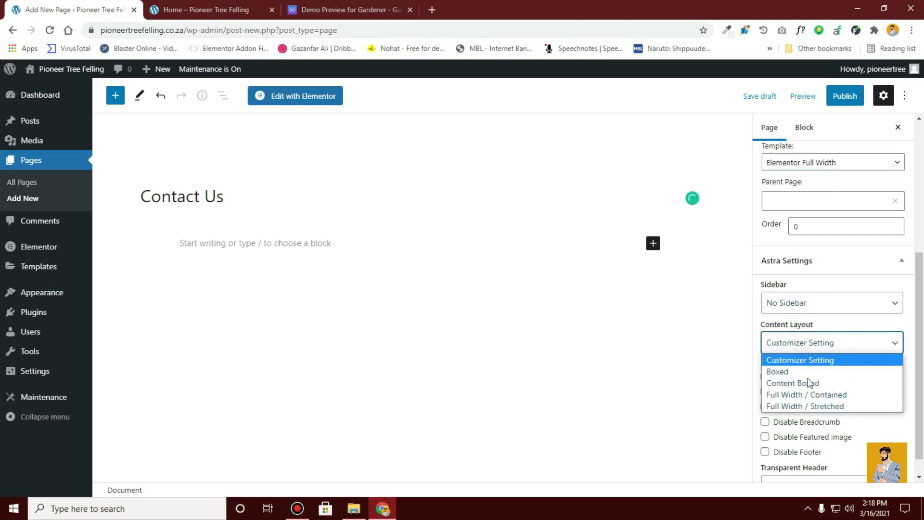
{"action": "left_click", "coordinate": [793, 406]}
Disable the title and breadcrumb sections on the Contact Us page and publish it
{"action": "left_click", "coordinate": [791, 406]}
{"action": "left_click", "coordinate": [787, 422]}
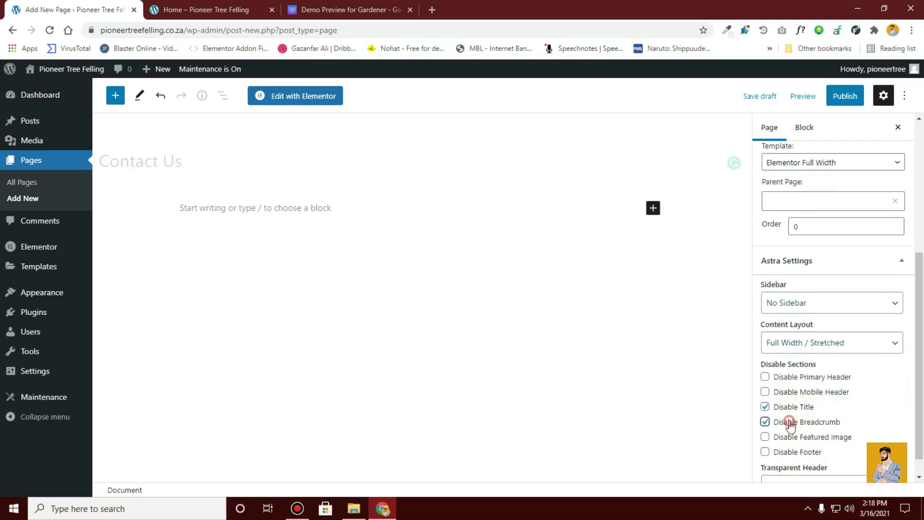
{"action": "scroll", "coordinate": [838, 388], "scroll_direction": "down", "scroll_amount": 1}
{"action": "scroll", "coordinate": [835, 385], "scroll_direction": "up", "scroll_amount": 5}
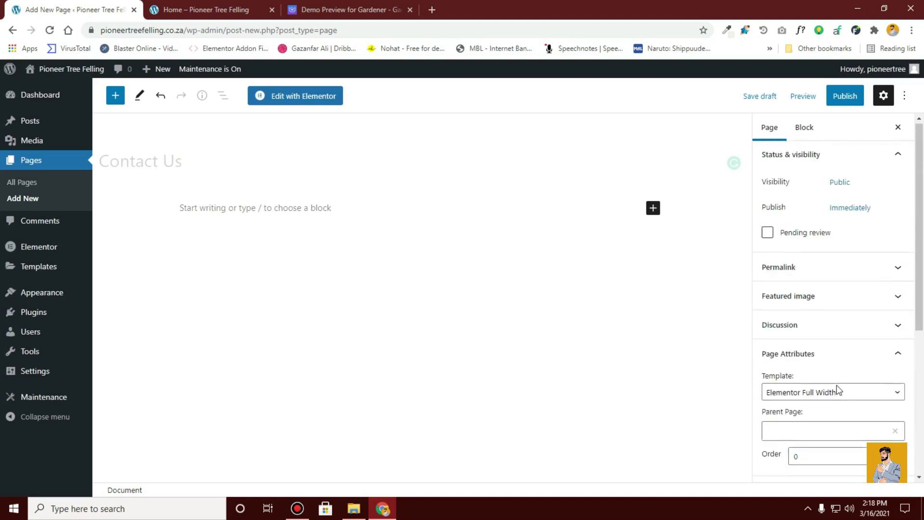
{"action": "left_click", "coordinate": [842, 106]}
{"action": "left_click", "coordinate": [809, 99]}
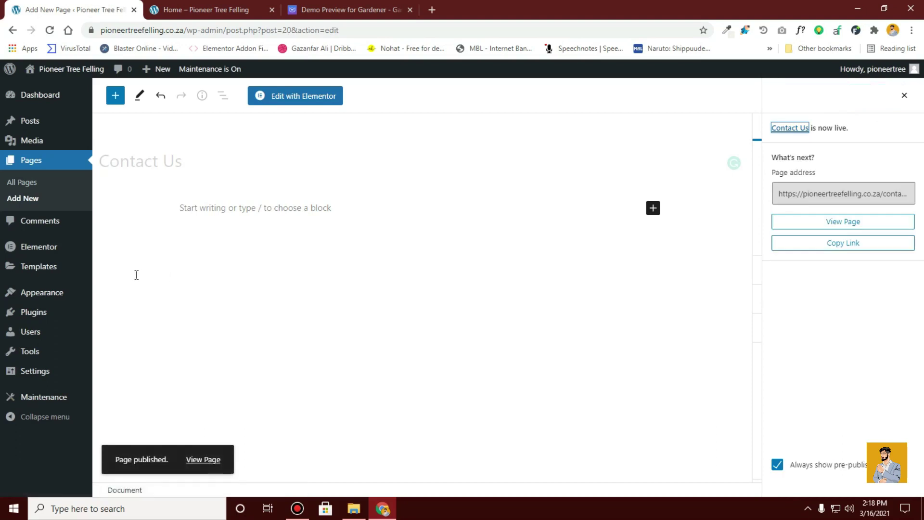
{"action": "left_click", "coordinate": [904, 93]}
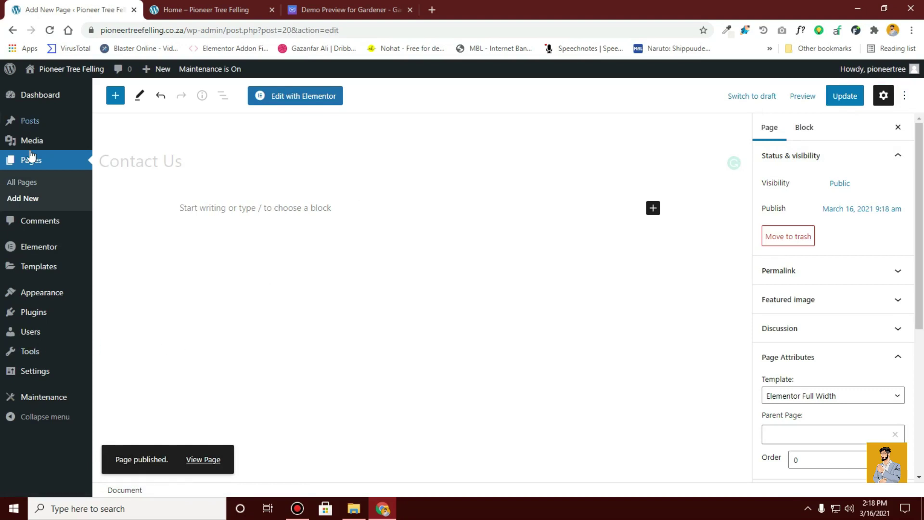
Review the list of all pages and reload the live Home page to check the order of its navigation links
{"action": "mouse_move", "coordinate": [38, 300]}
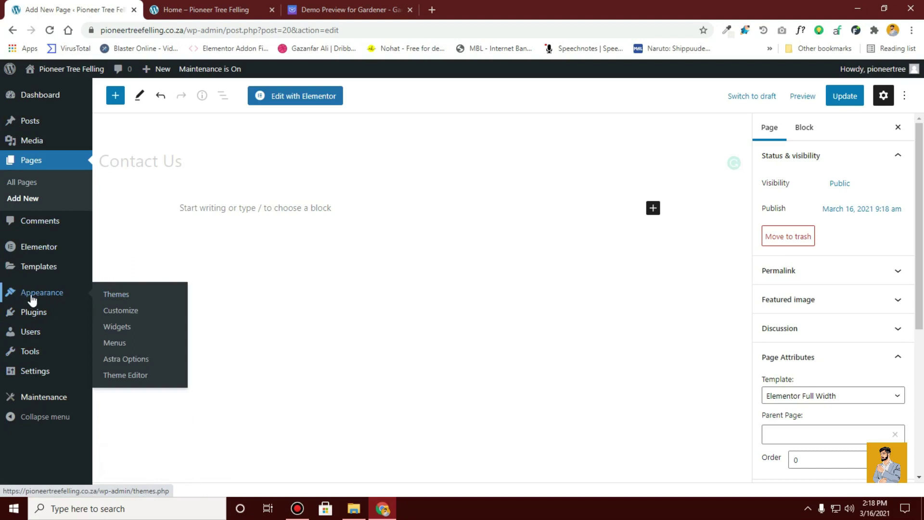
{"action": "left_click", "coordinate": [30, 183]}
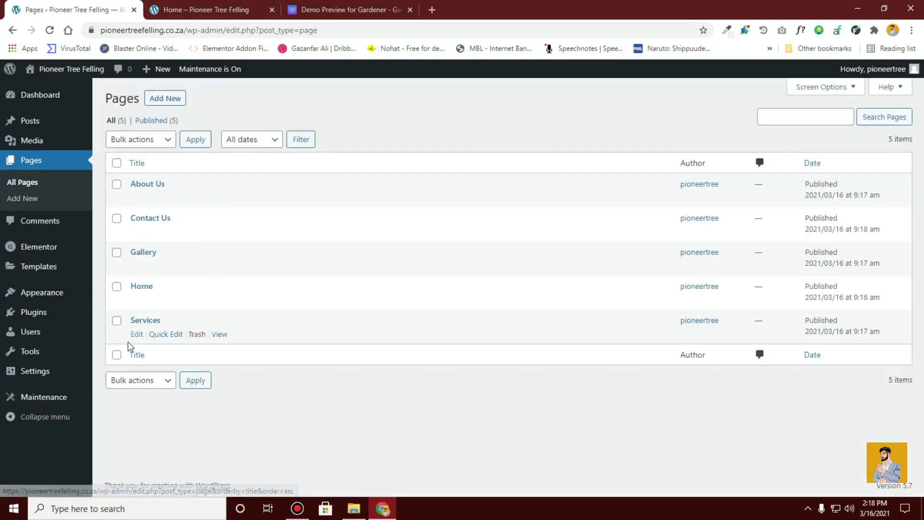
{"action": "left_click", "coordinate": [202, 10]}
{"action": "left_click", "coordinate": [50, 30]}
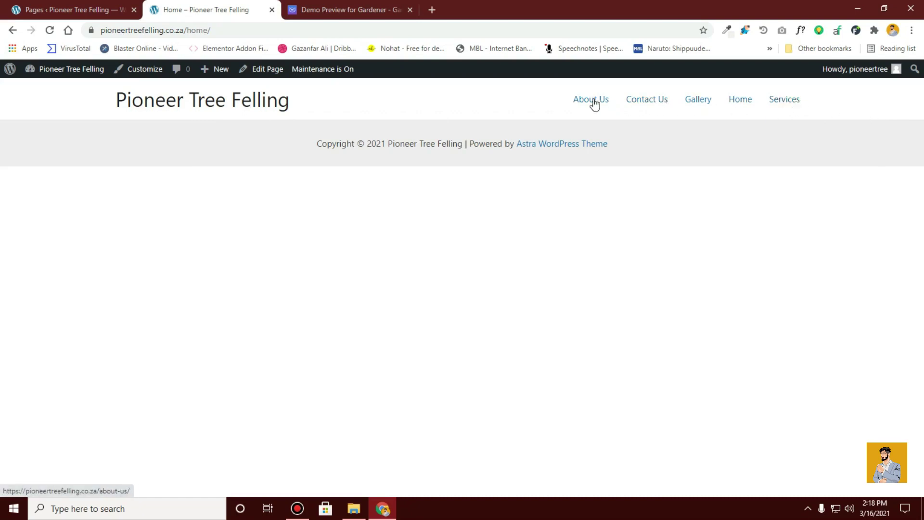
Create a navigation menu named Main Navigation in the WordPress admin
{"action": "left_click", "coordinate": [48, 6]}
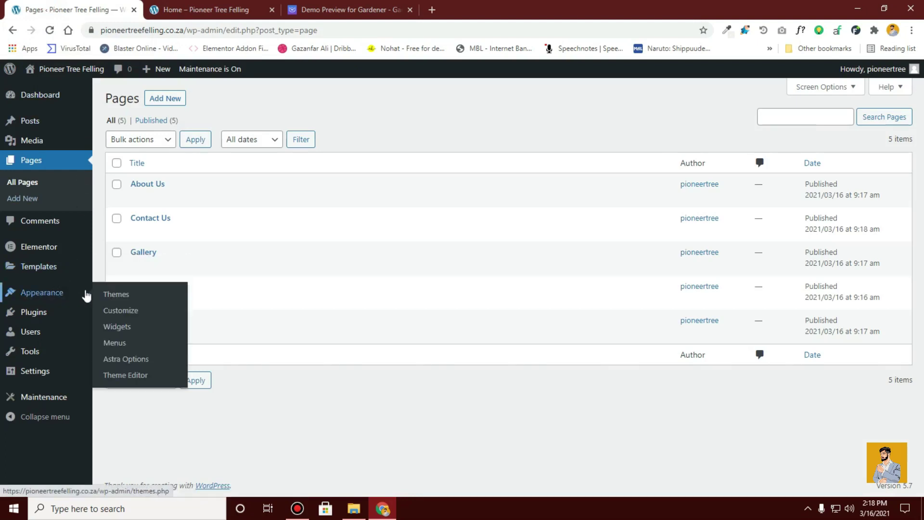
{"action": "left_click", "coordinate": [112, 344]}
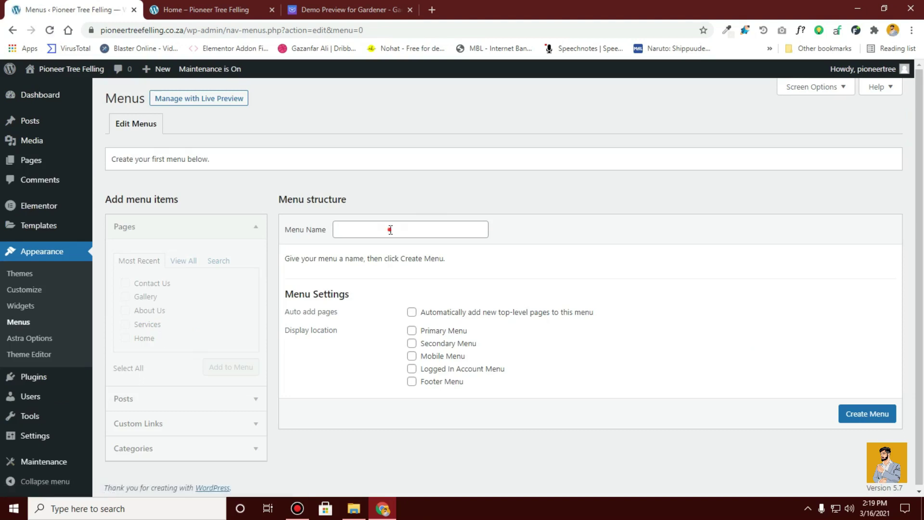
{"action": "left_click", "coordinate": [390, 229]}
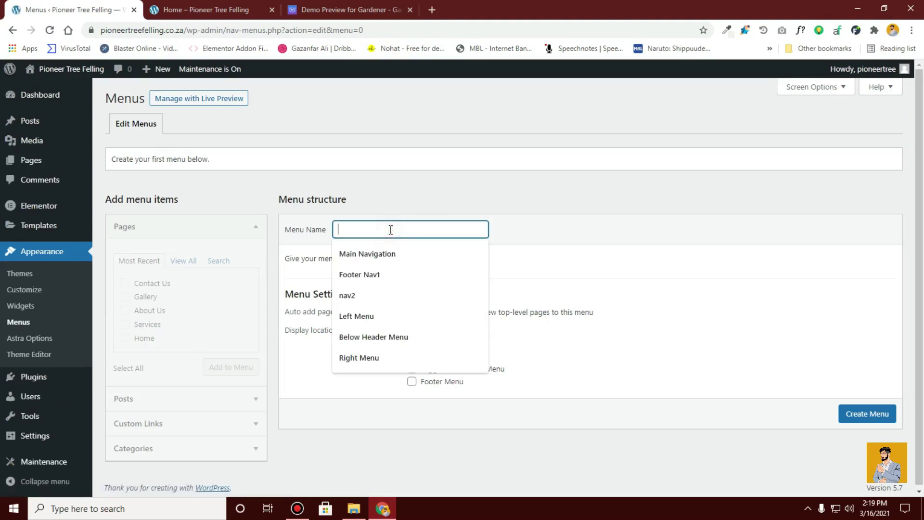
{"action": "left_click", "coordinate": [363, 258]}
{"action": "scroll", "coordinate": [381, 354], "scroll_direction": "down", "scroll_amount": 1}
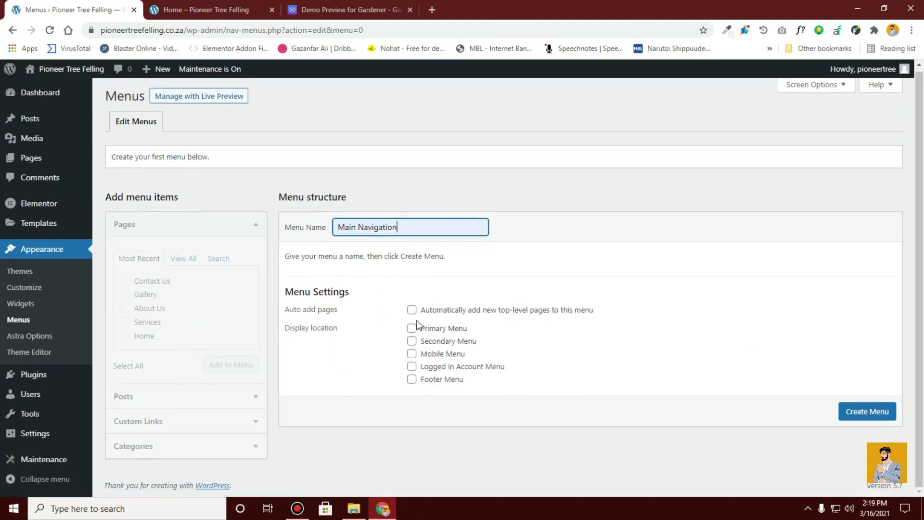
{"action": "left_click", "coordinate": [875, 412]}
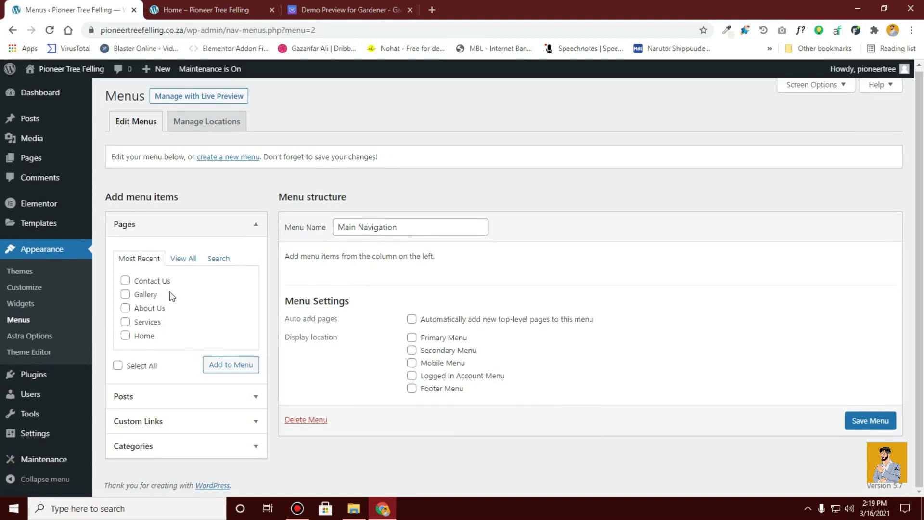
Add all pages to the Main Navigation menu and remove the Home custom link
{"action": "left_click", "coordinate": [181, 258]}
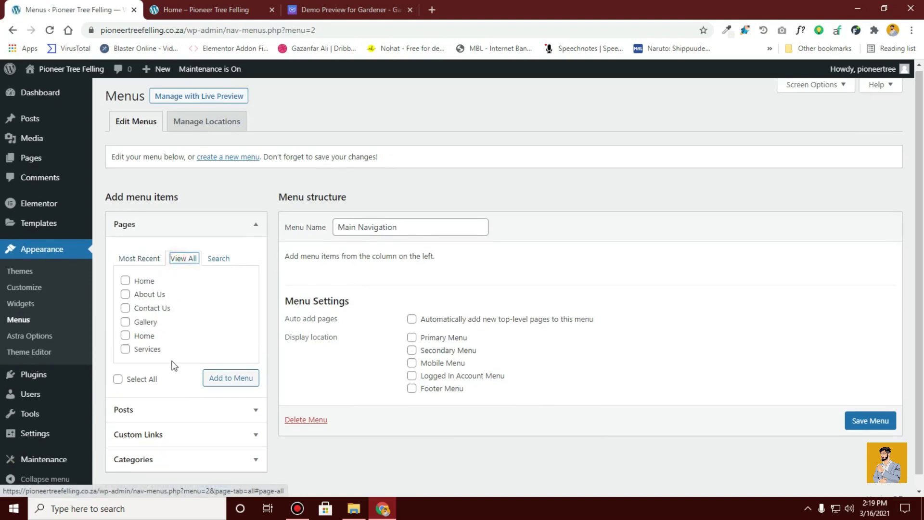
{"action": "left_click", "coordinate": [146, 379]}
{"action": "left_click", "coordinate": [232, 378]}
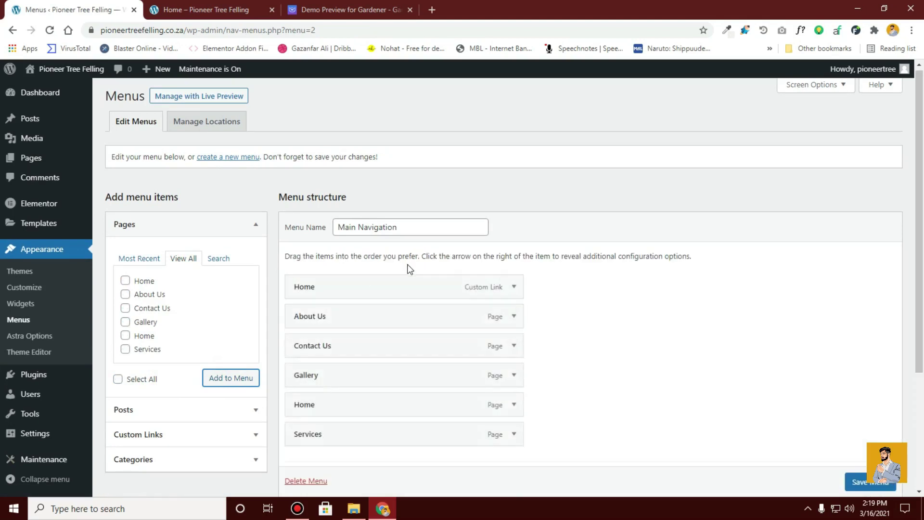
{"action": "scroll", "coordinate": [408, 279], "scroll_direction": "down", "scroll_amount": 3}
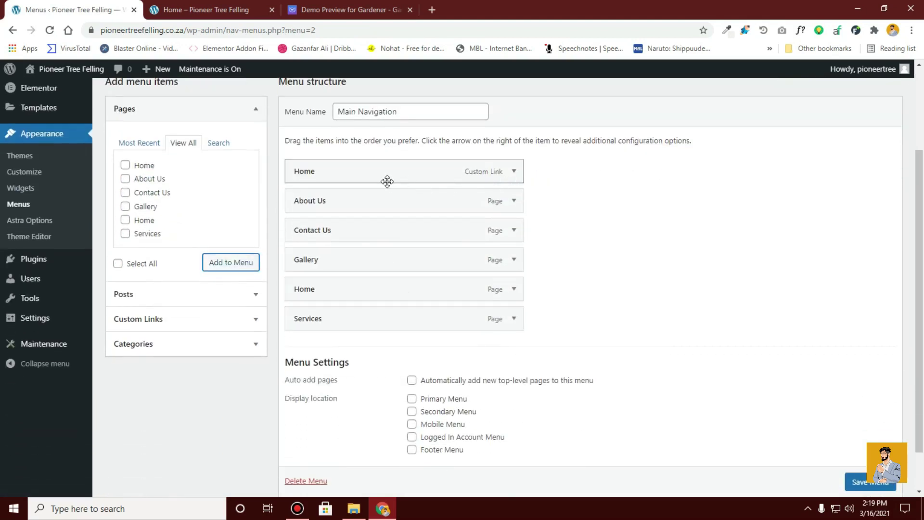
{"action": "left_click", "coordinate": [513, 172]}
{"action": "left_click", "coordinate": [299, 287]}
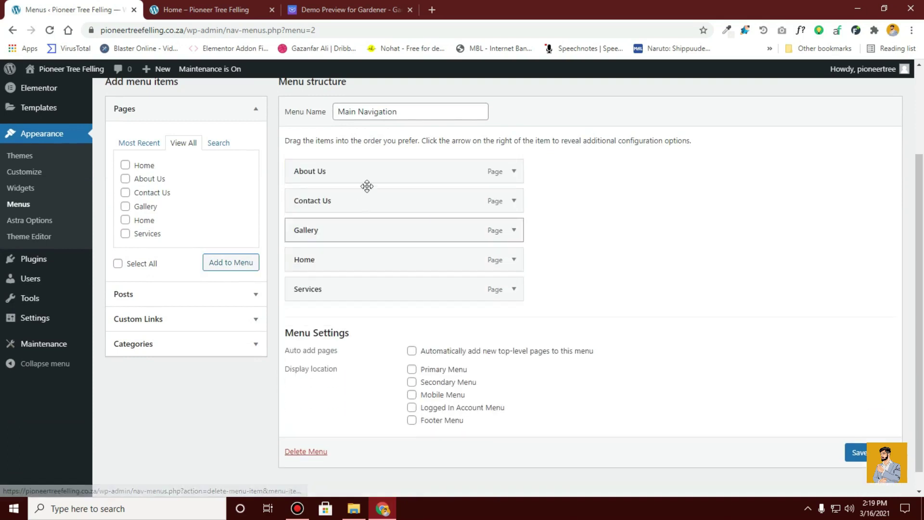
Reorder the menu items to Home, Services, Gallery, About Us, Contact Us
{"action": "left_click_drag", "start_coordinate": [341, 264], "coordinate": [345, 190]}
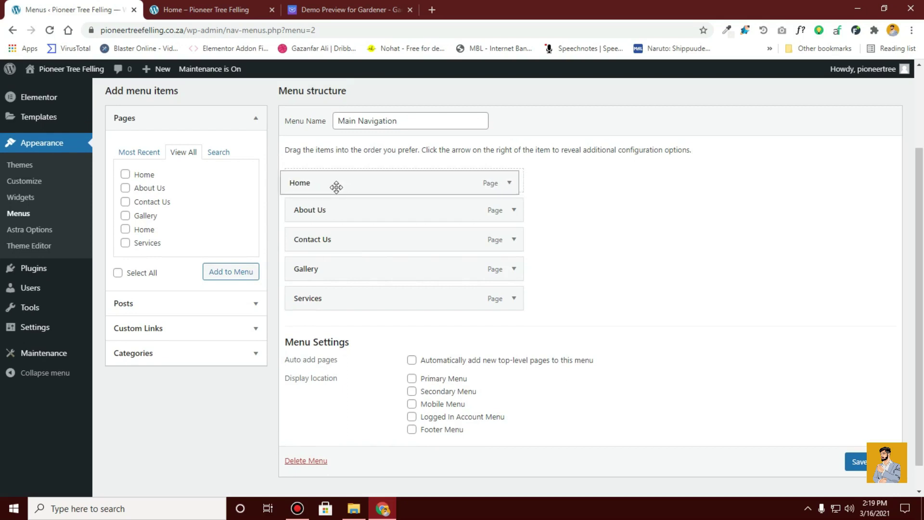
{"action": "left_click_drag", "start_coordinate": [336, 188], "coordinate": [334, 183]}
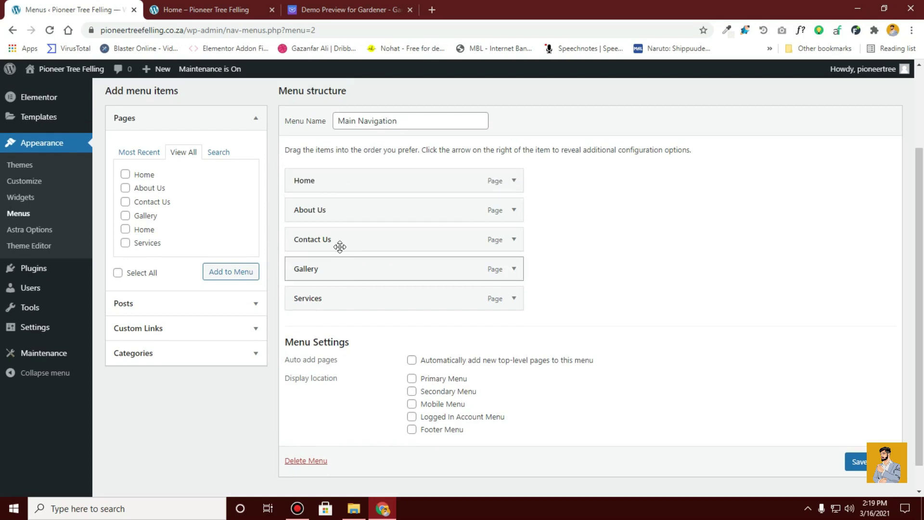
{"action": "left_click_drag", "start_coordinate": [336, 298], "coordinate": [345, 211]}
{"action": "left_click_drag", "start_coordinate": [324, 301], "coordinate": [314, 245]}
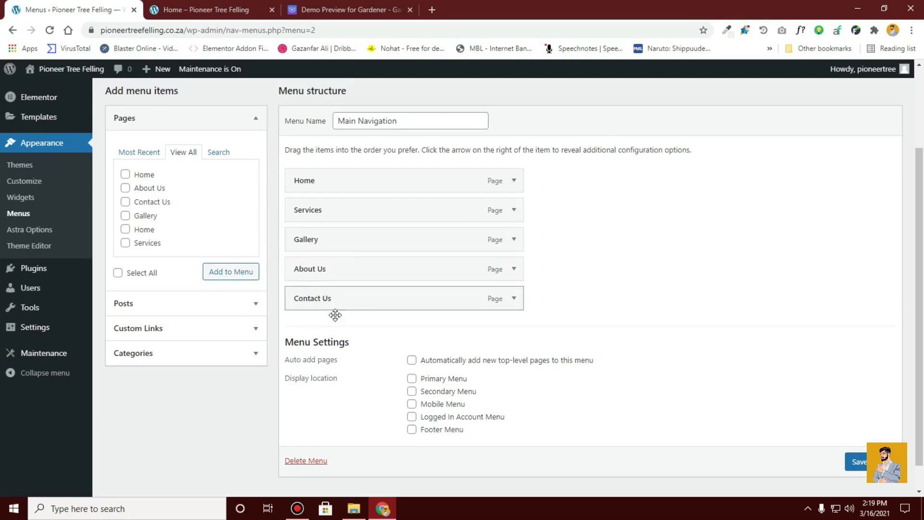
Assign the Main Navigation menu to the Primary Menu location and save it
{"action": "scroll", "coordinate": [455, 372], "scroll_direction": "down", "scroll_amount": 1}
{"action": "left_click", "coordinate": [412, 350]}
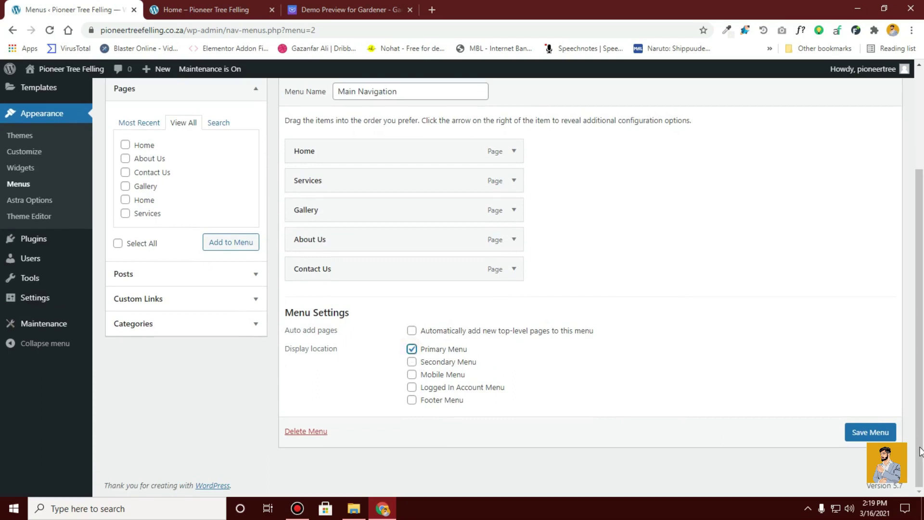
{"action": "left_click", "coordinate": [881, 433]}
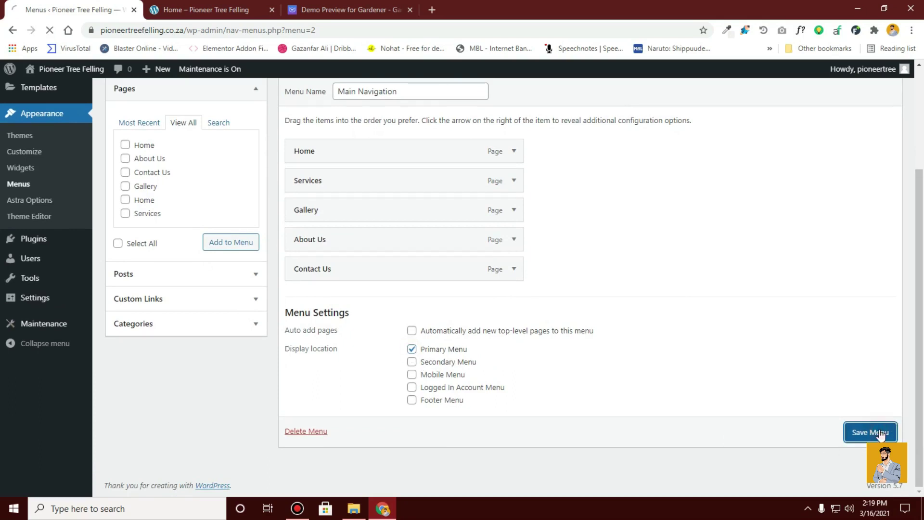
Reload the live Home page and compare its navigation with the saved menu structure
{"action": "left_click", "coordinate": [190, 4]}
{"action": "left_click", "coordinate": [44, 32]}
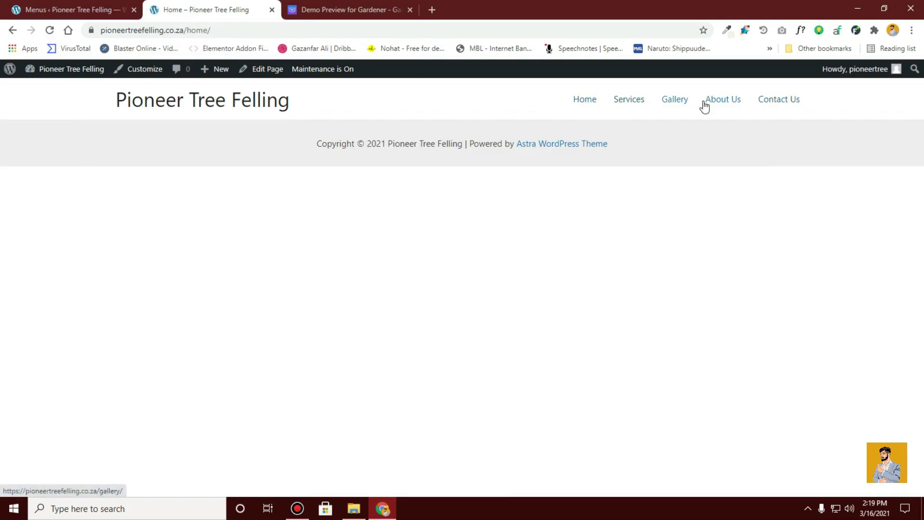
{"action": "left_click", "coordinate": [43, 5]}
{"action": "scroll", "coordinate": [142, 315], "scroll_direction": "down", "scroll_amount": 4}
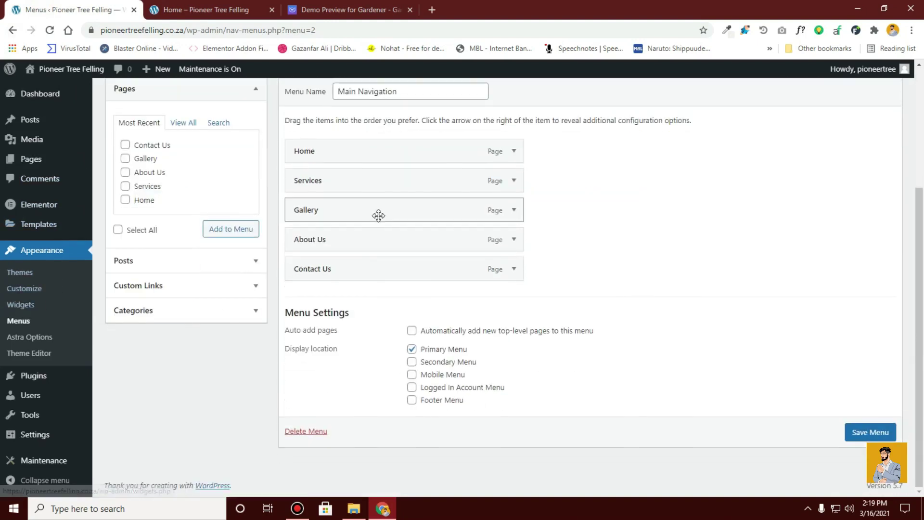
{"action": "left_click", "coordinate": [207, 6]}
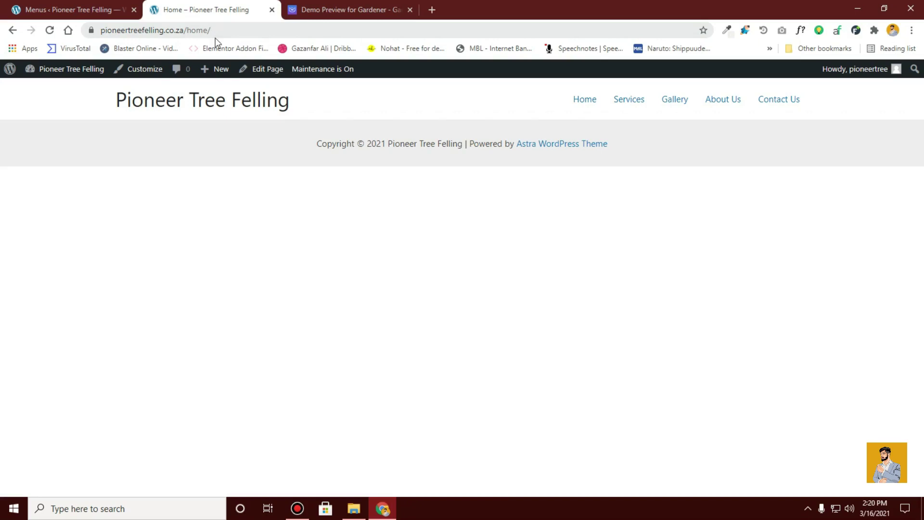
Load the site's root address pioneertreefelling.co.za without the /home/ path to see its default front page
{"action": "left_click_drag", "start_coordinate": [212, 30], "coordinate": [189, 31]}
{"action": "key", "text": "BackSpace"}
{"action": "key", "text": "Return"}
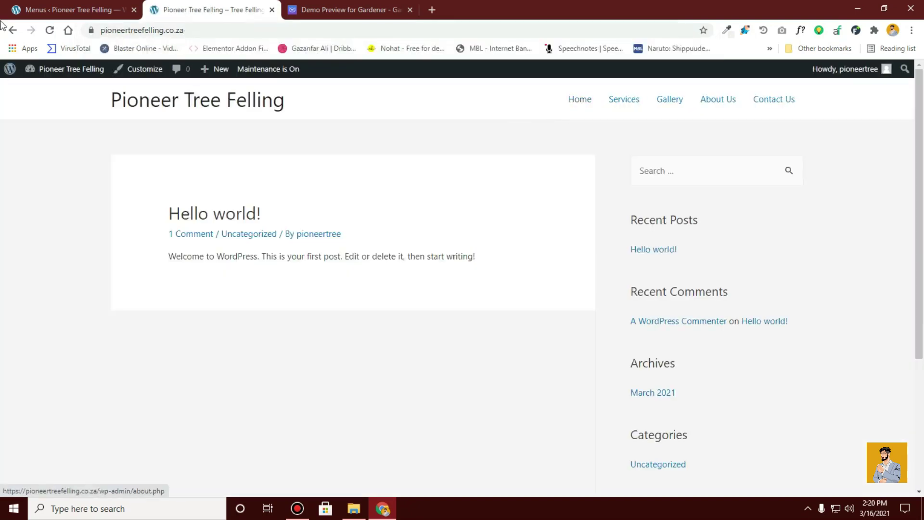
Set the site's homepage to display a static page, choose Home as the homepage, and save the reading settings
{"action": "left_click", "coordinate": [27, 8]}
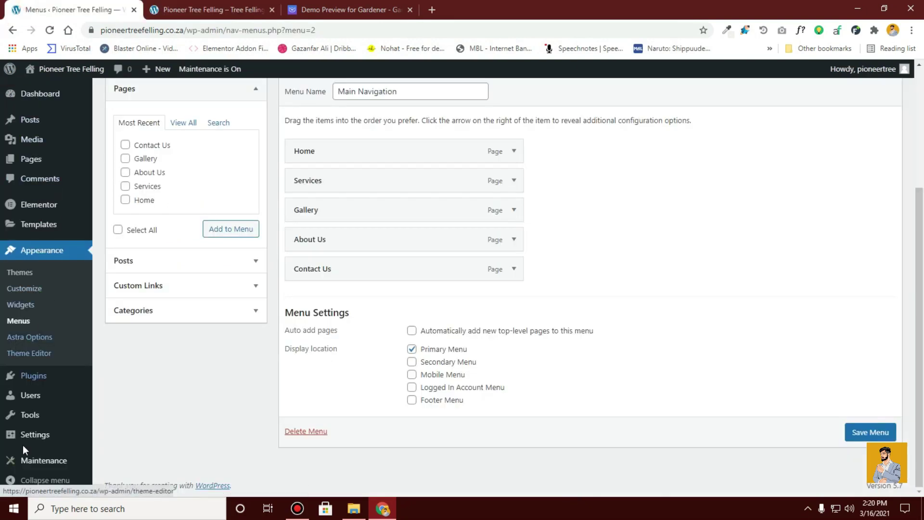
{"action": "mouse_move", "coordinate": [31, 441]}
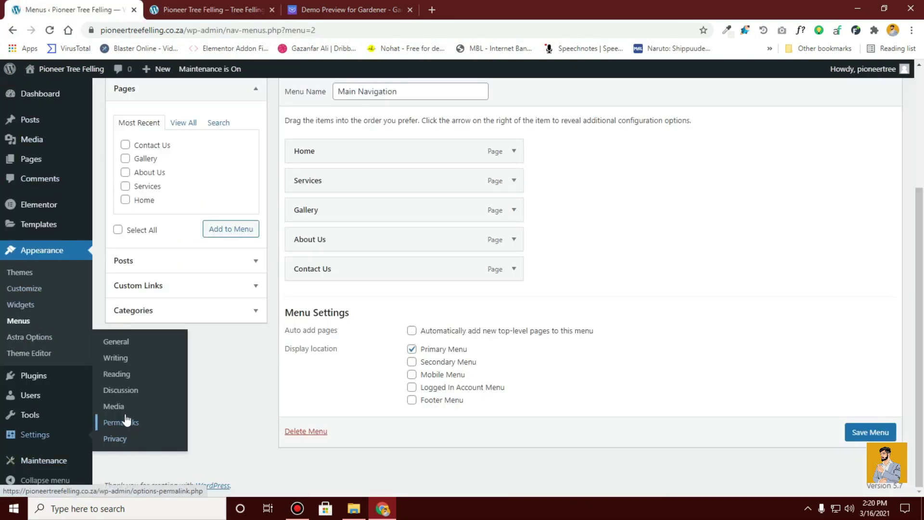
{"action": "left_click", "coordinate": [134, 374]}
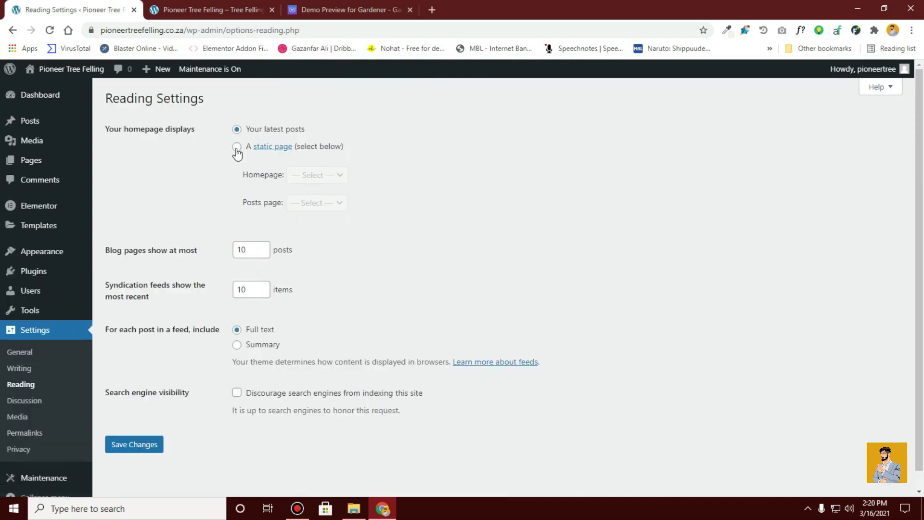
{"action": "left_click", "coordinate": [236, 147]}
{"action": "left_click", "coordinate": [339, 175]}
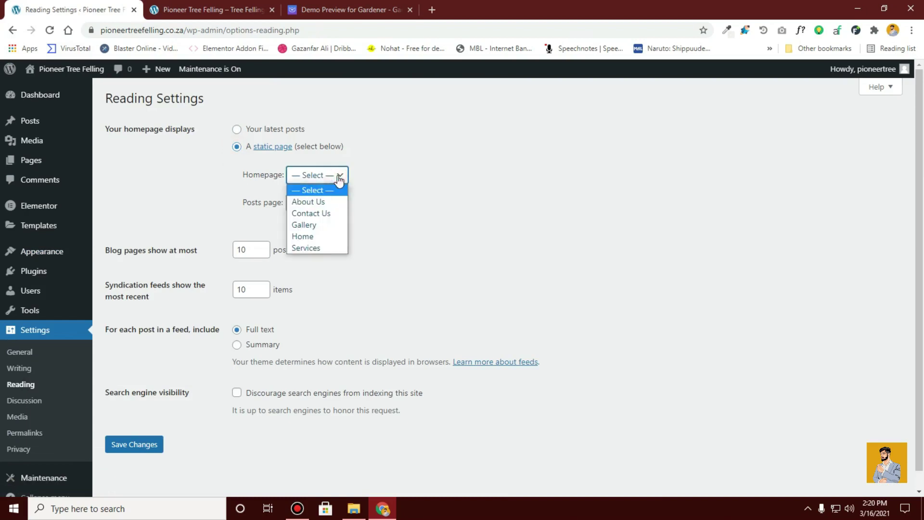
{"action": "left_click", "coordinate": [322, 236]}
{"action": "scroll", "coordinate": [149, 355], "scroll_direction": "down", "scroll_amount": 1}
{"action": "left_click", "coordinate": [147, 429]}
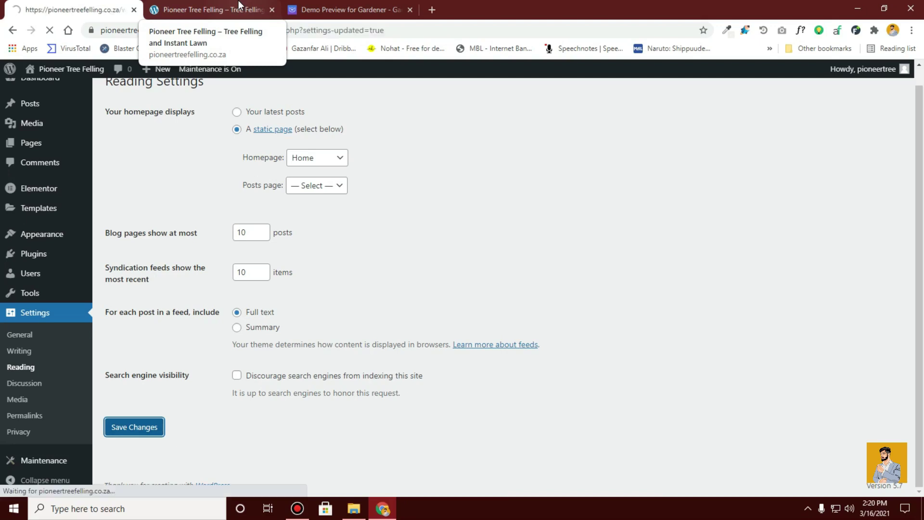
Reload the live site's root address and check which page it serves as the homepage
{"action": "left_click", "coordinate": [239, 6]}
{"action": "left_click", "coordinate": [50, 30]}
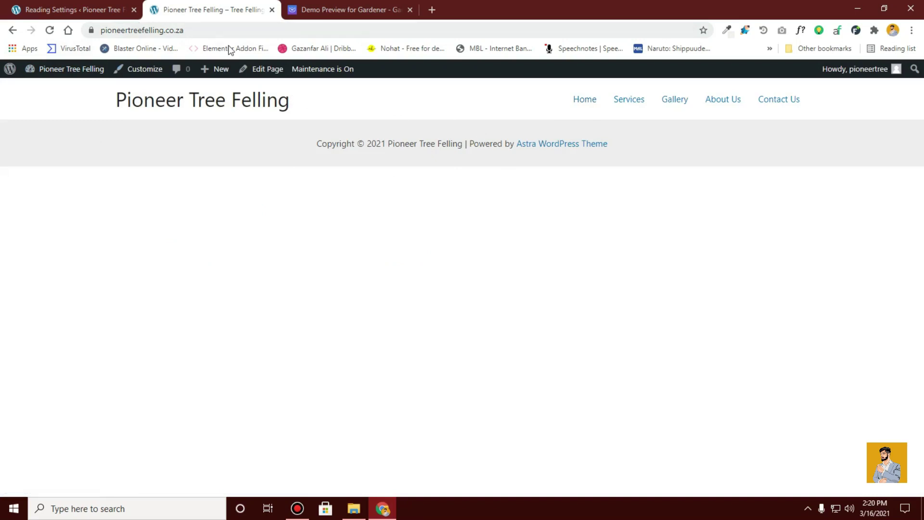
{"action": "left_click_drag", "start_coordinate": [188, 31], "coordinate": [105, 32]}
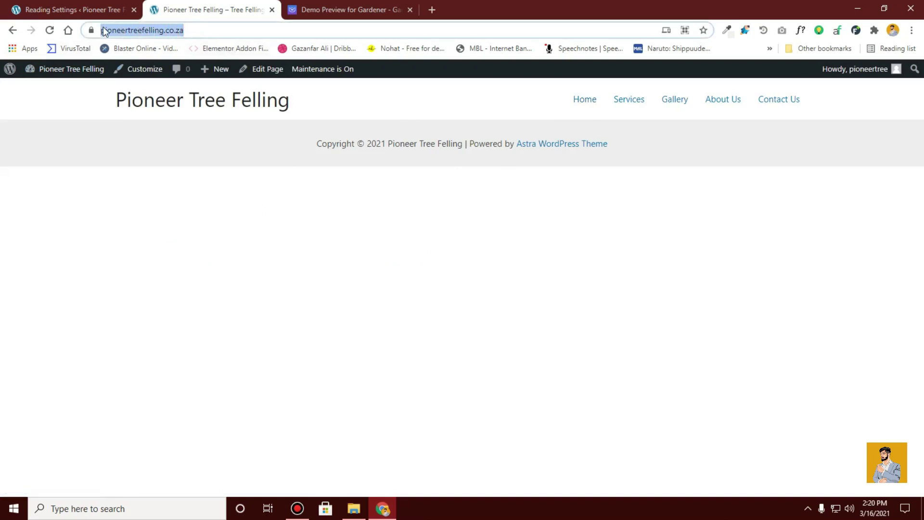
Review the permalink structures in the site settings and save them with Post name selected
{"action": "left_click", "coordinate": [96, 6]}
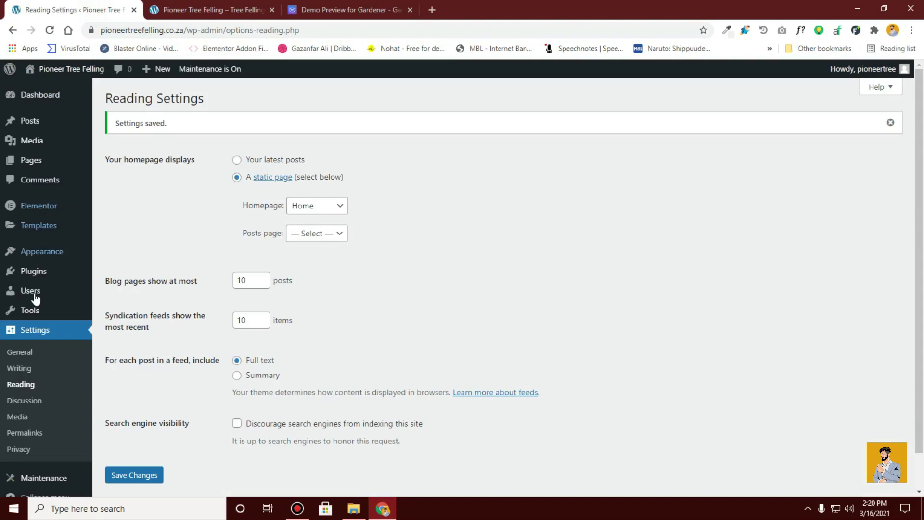
{"action": "scroll", "coordinate": [33, 297], "scroll_direction": "down", "scroll_amount": 1}
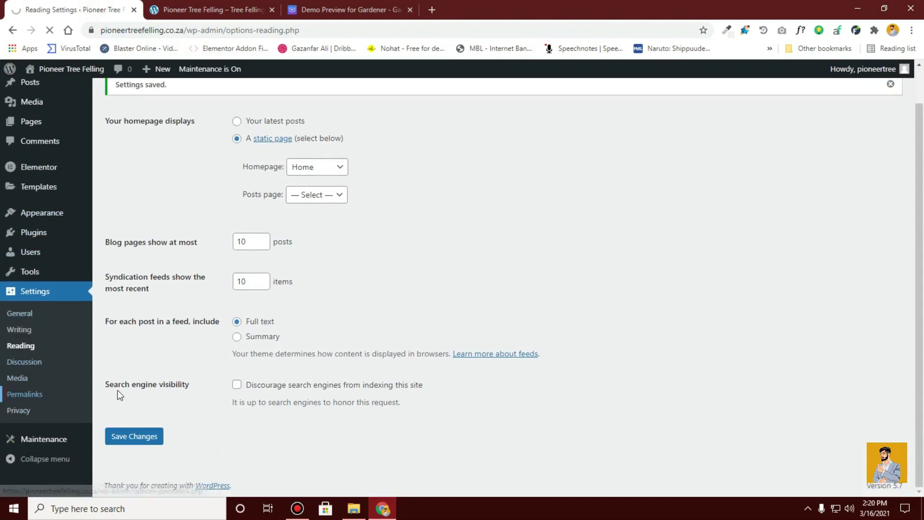
{"action": "left_click", "coordinate": [129, 330]}
{"action": "scroll", "coordinate": [254, 212], "scroll_direction": "down", "scroll_amount": 3}
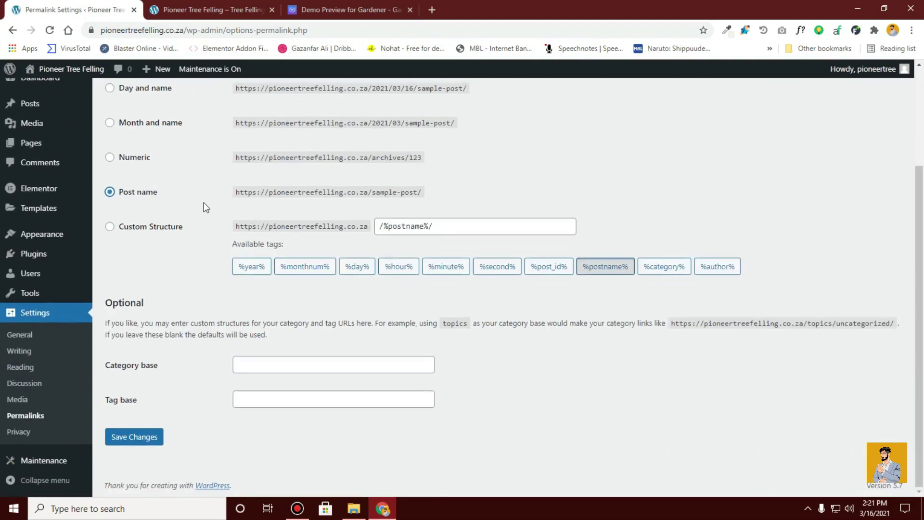
{"action": "scroll", "coordinate": [181, 199], "scroll_direction": "up", "scroll_amount": 3}
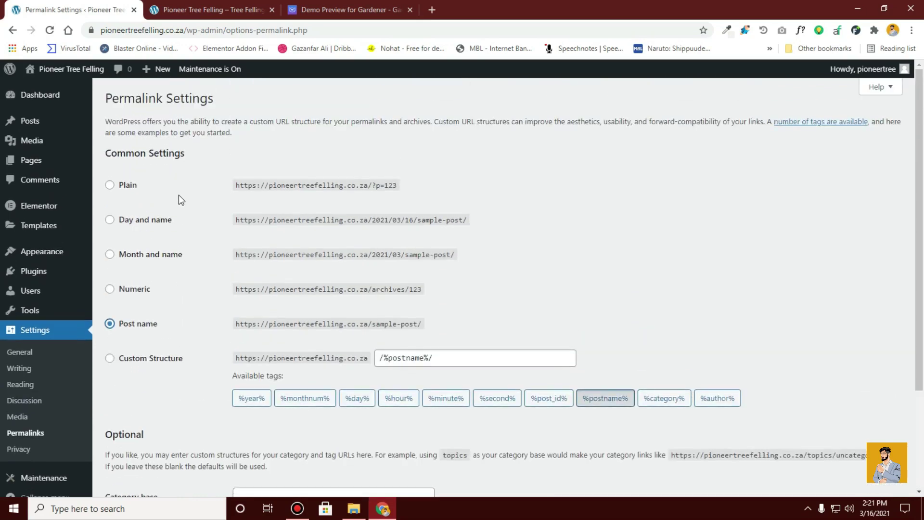
{"action": "scroll", "coordinate": [178, 195], "scroll_direction": "down", "scroll_amount": 3}
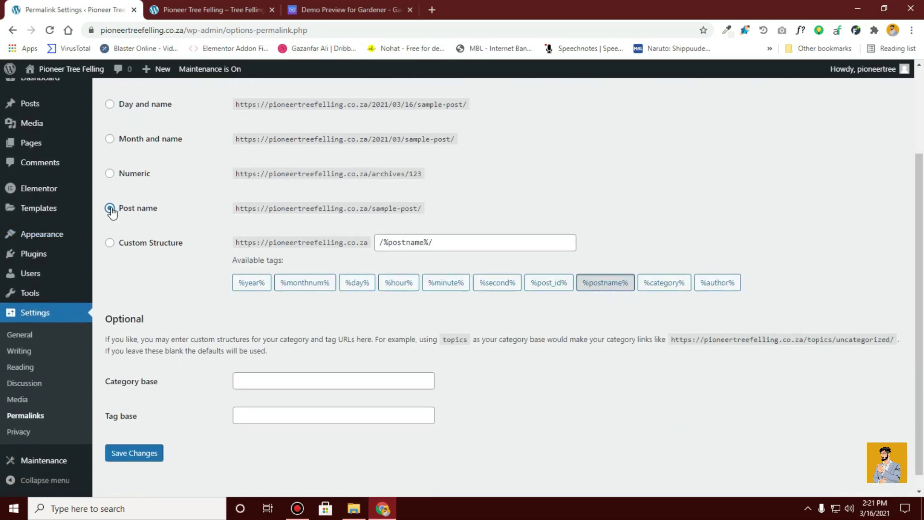
{"action": "scroll", "coordinate": [154, 385], "scroll_direction": "down", "scroll_amount": 1}
{"action": "left_click", "coordinate": [134, 437]}
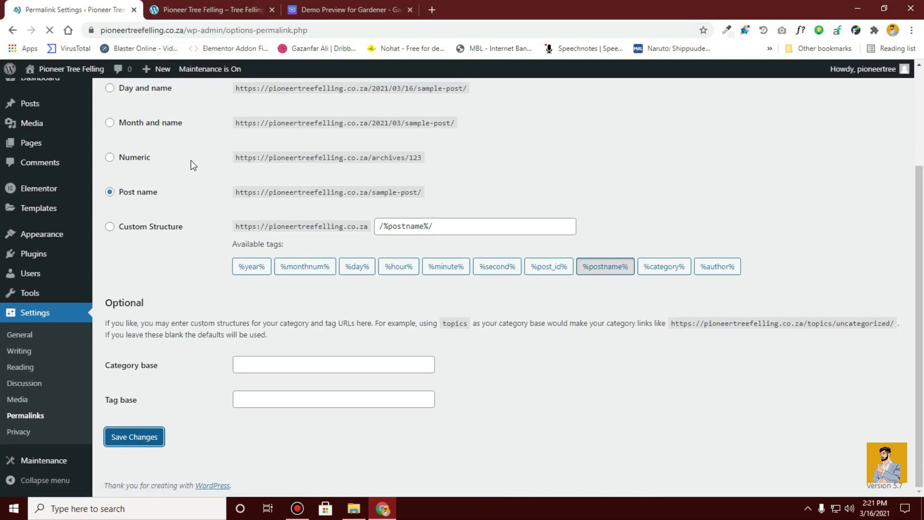
Reload the live homepage and switch to the Gardener demo preview for reference
{"action": "key", "text": "ctrl+Tab"}
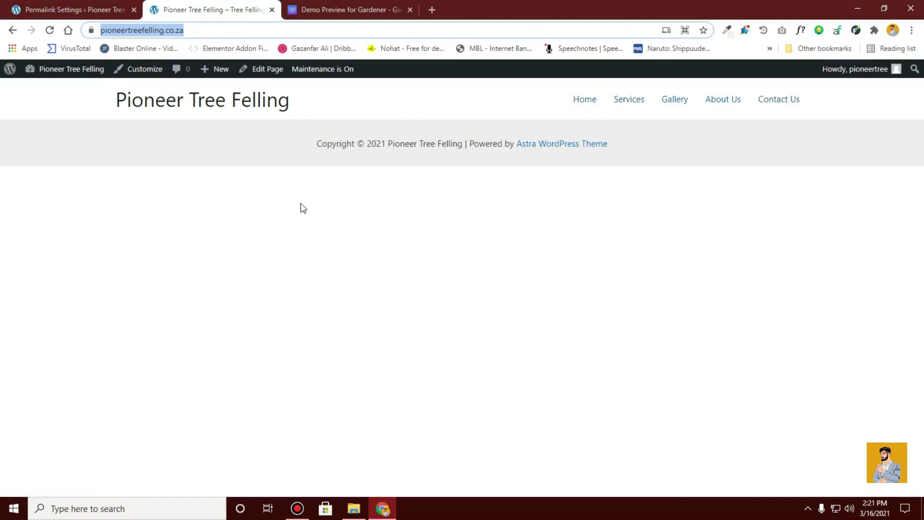
{"action": "key", "text": "Return"}
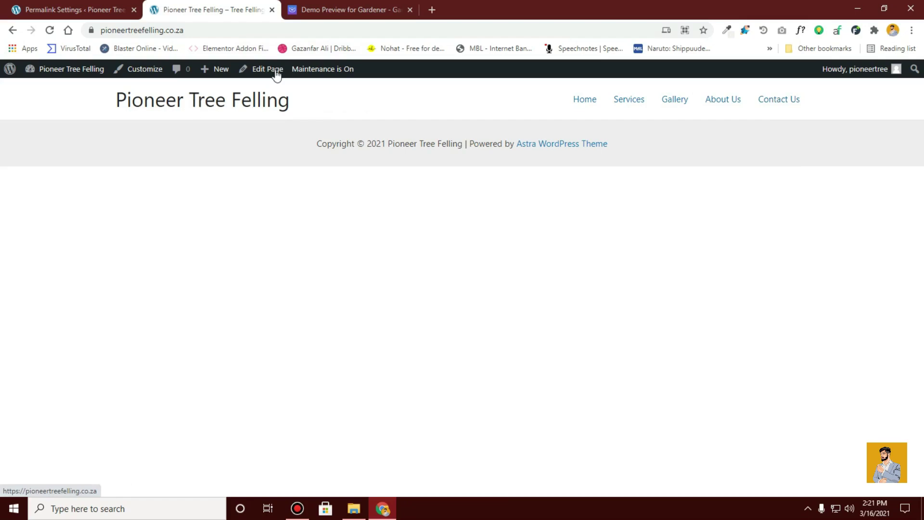
{"action": "left_click", "coordinate": [324, 9]}
{"action": "right_click", "coordinate": [148, 126]}
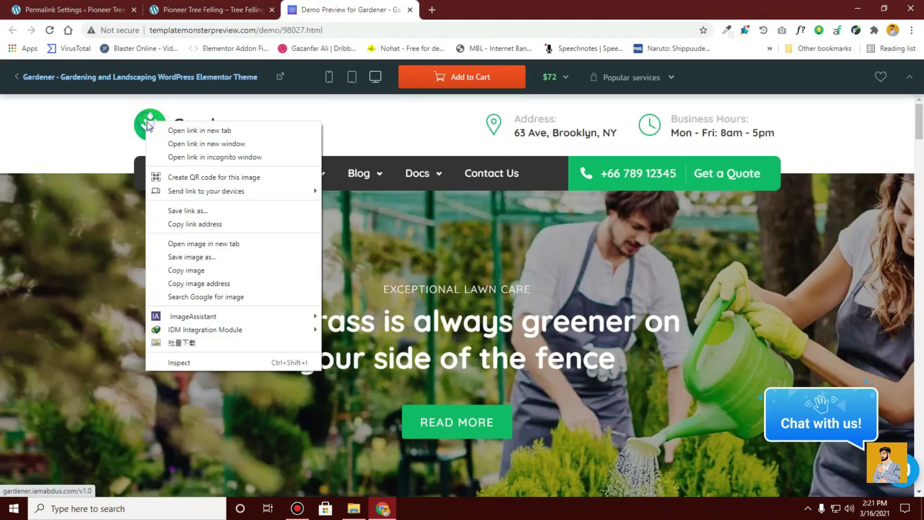
{"action": "left_click", "coordinate": [204, 257]}
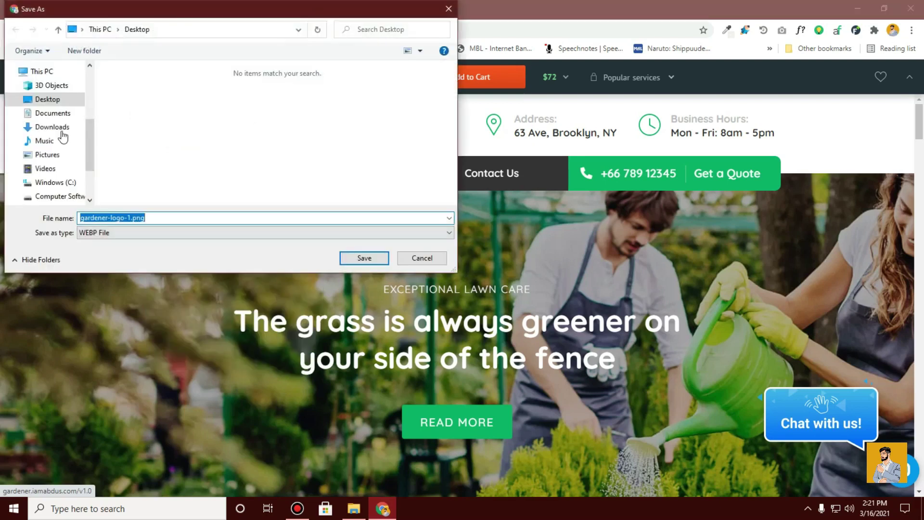
{"action": "left_click", "coordinate": [404, 258]}
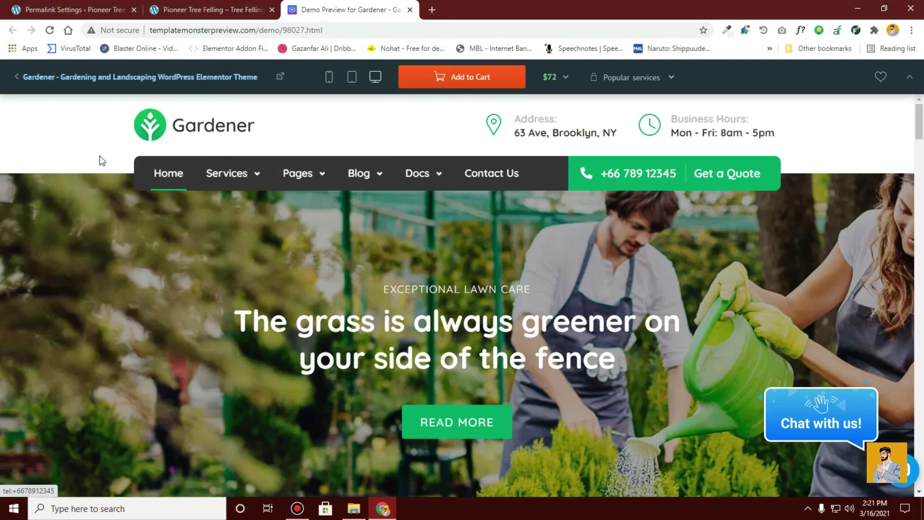
Save the Gardener logo image from the demo header to the Desktop as gardener-logo-1.png in WEBP format
{"action": "right_click", "coordinate": [157, 133]}
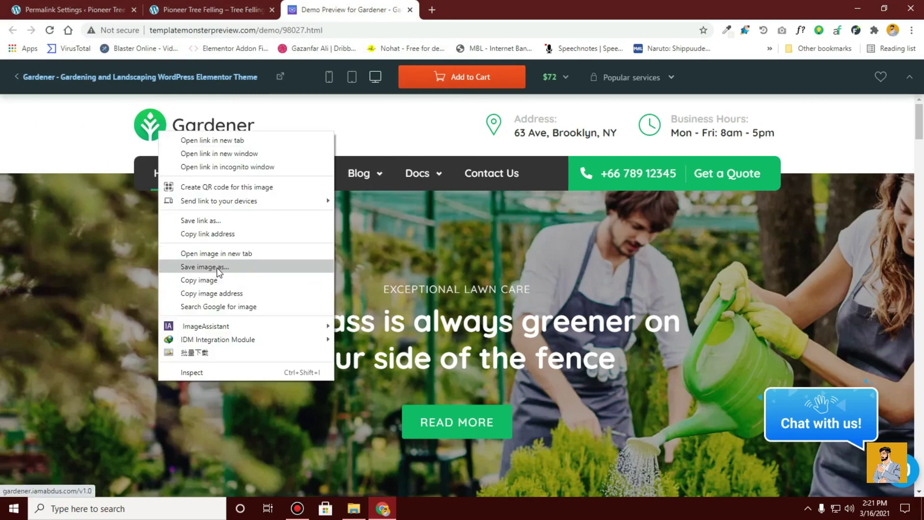
{"action": "left_click", "coordinate": [218, 268]}
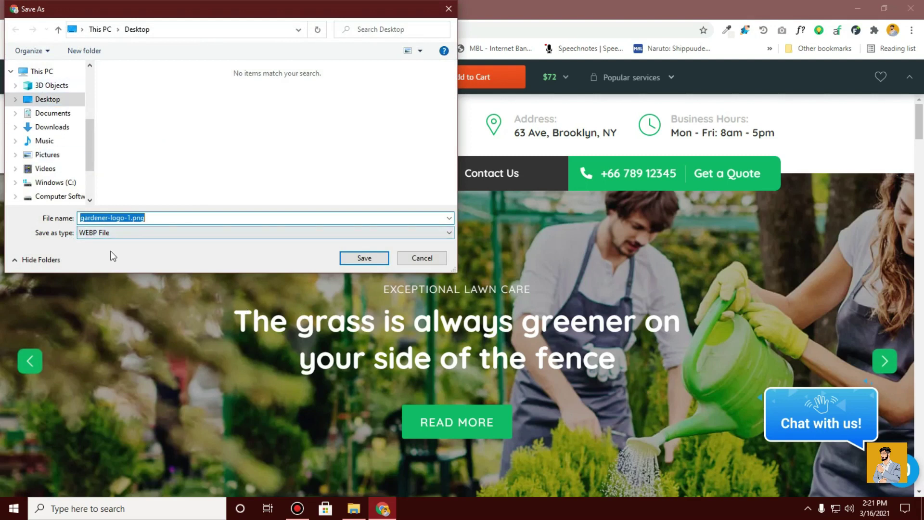
{"action": "left_click", "coordinate": [364, 259]}
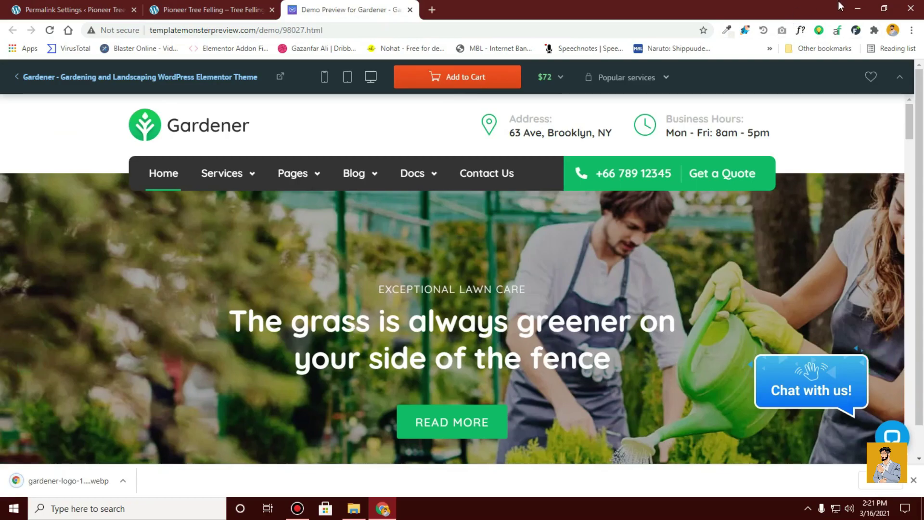
Inspect the saved gardener-logo-1.png file's type and dimensions on the desktop, and return to the Gardener demo in the browser
{"action": "left_click", "coordinate": [857, 8]}
{"action": "right_click", "coordinate": [20, 148]}
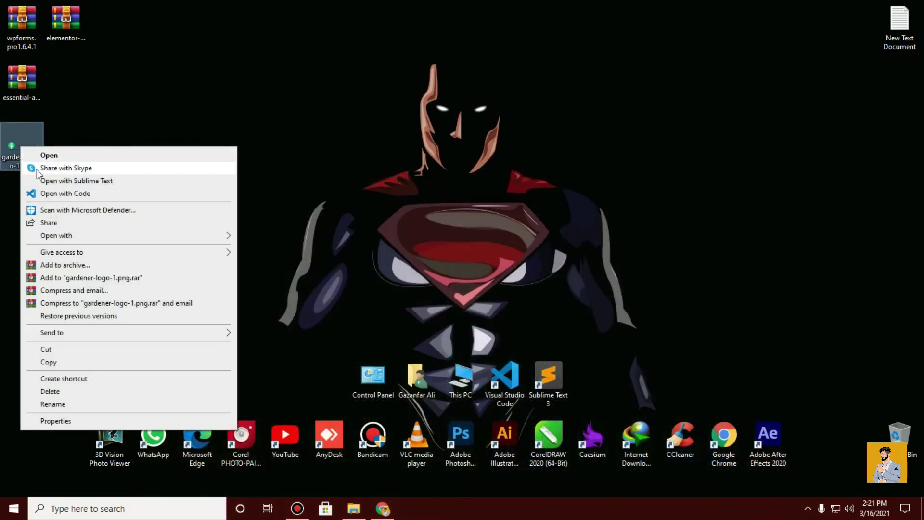
{"action": "left_click", "coordinate": [452, 123]}
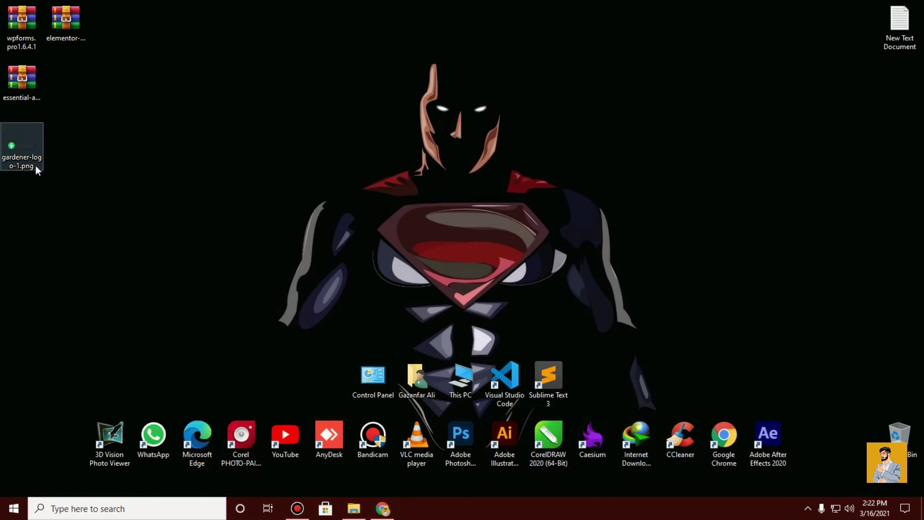
{"action": "mouse_move", "coordinate": [35, 166]}
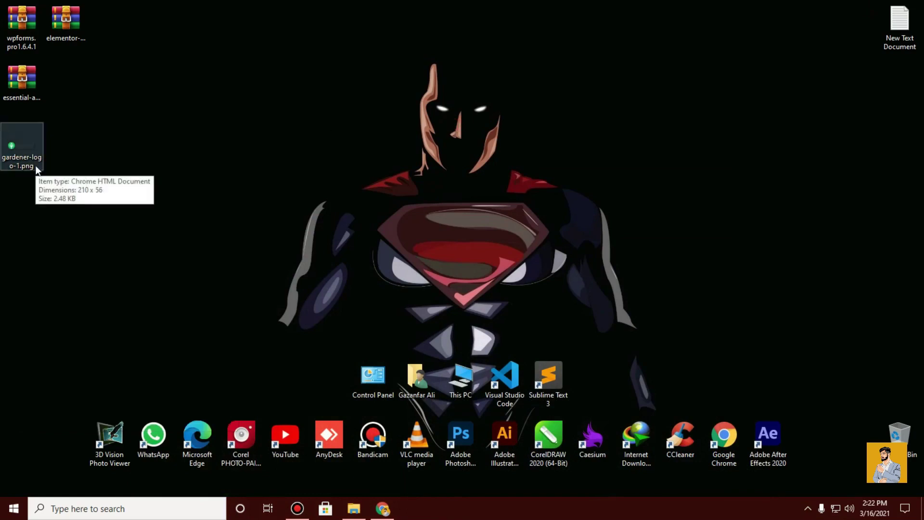
{"action": "left_click", "coordinate": [159, 179]}
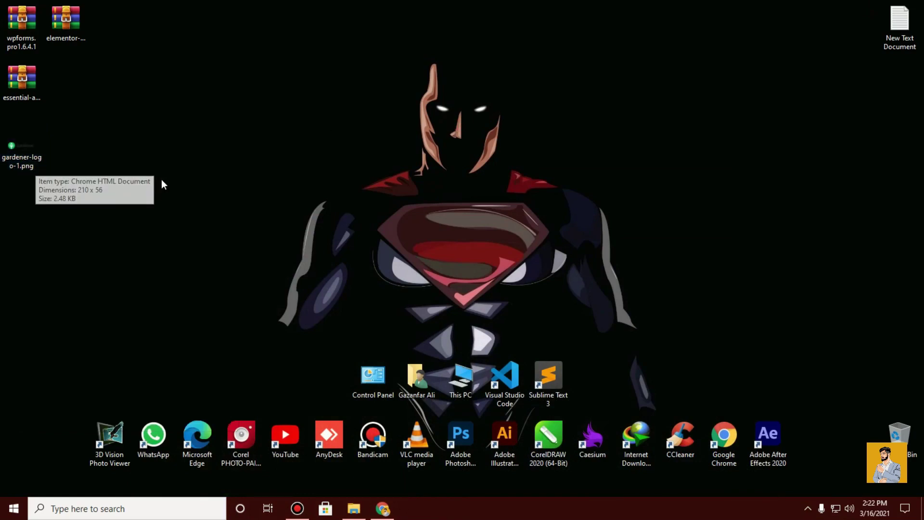
{"action": "left_click", "coordinate": [392, 504]}
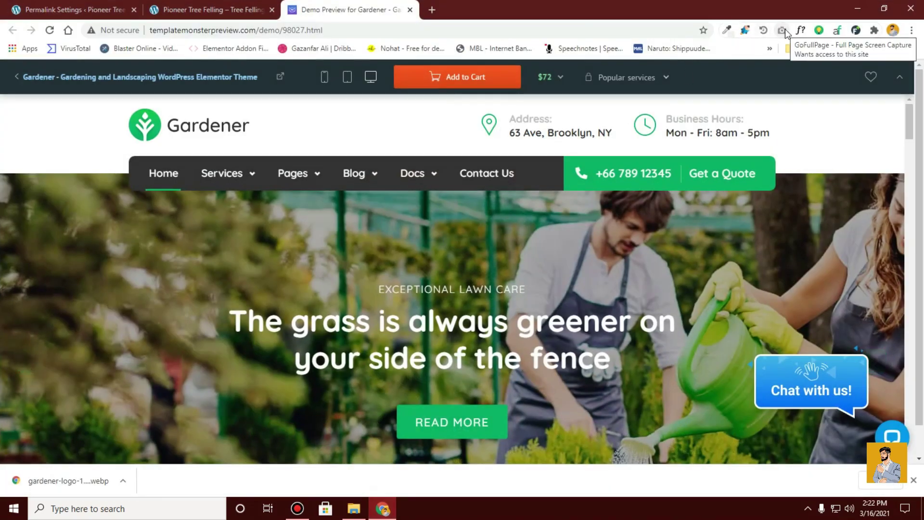
Pin the ImageAssistant Batch Image Downloader extension and use it to extract the images from the Gardener demo page
{"action": "left_click", "coordinate": [874, 31]}
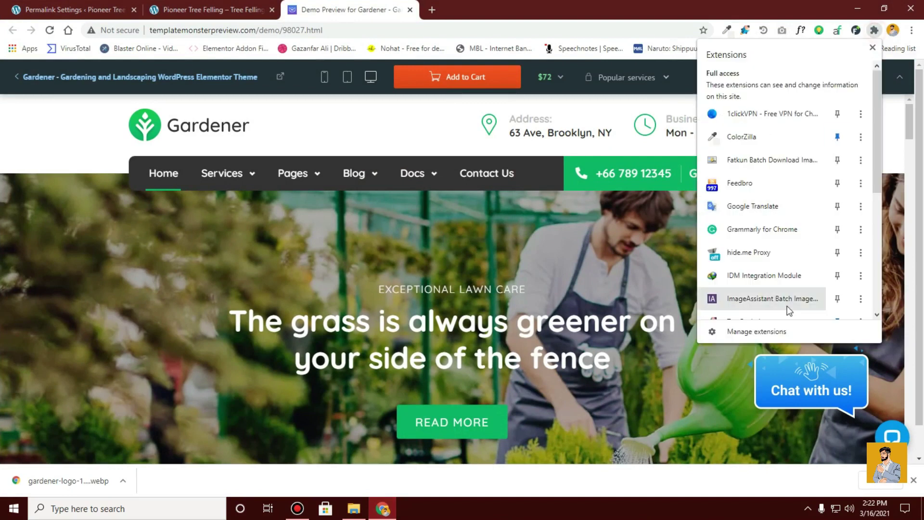
{"action": "left_click", "coordinate": [837, 299]}
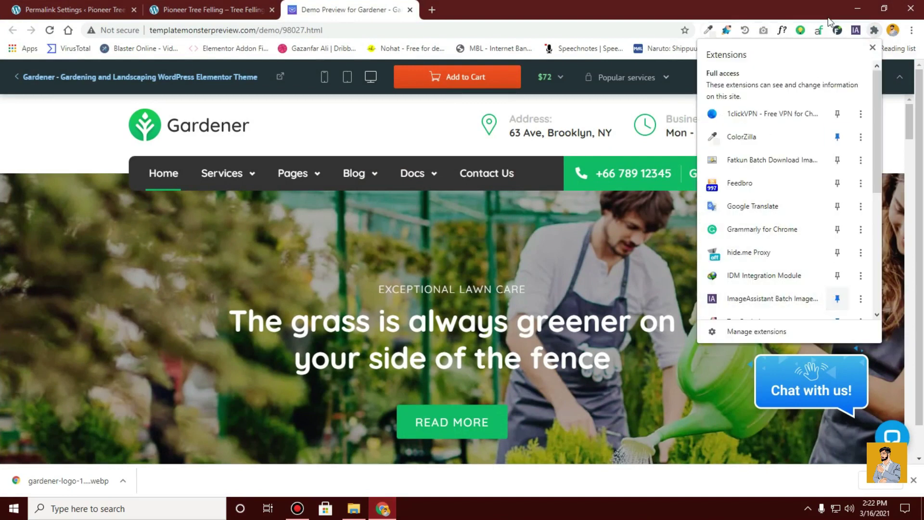
{"action": "left_click", "coordinate": [859, 33]}
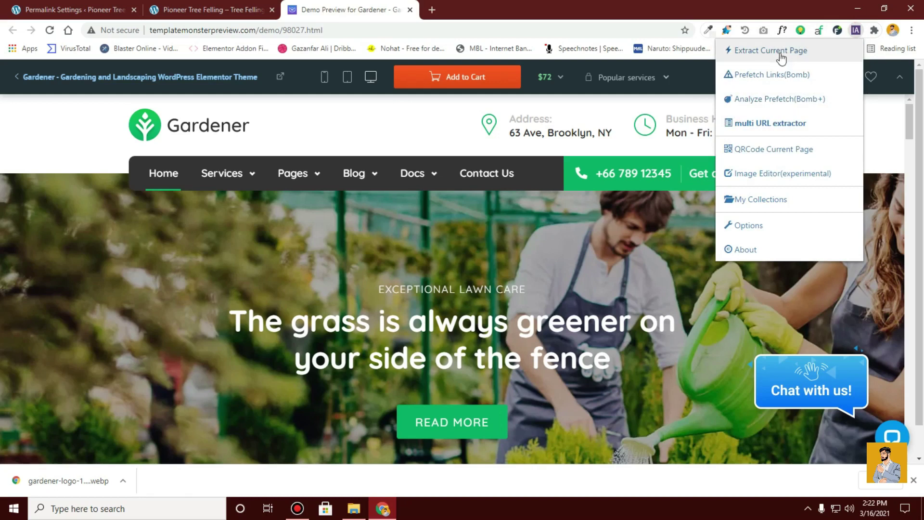
{"action": "left_click", "coordinate": [780, 53]}
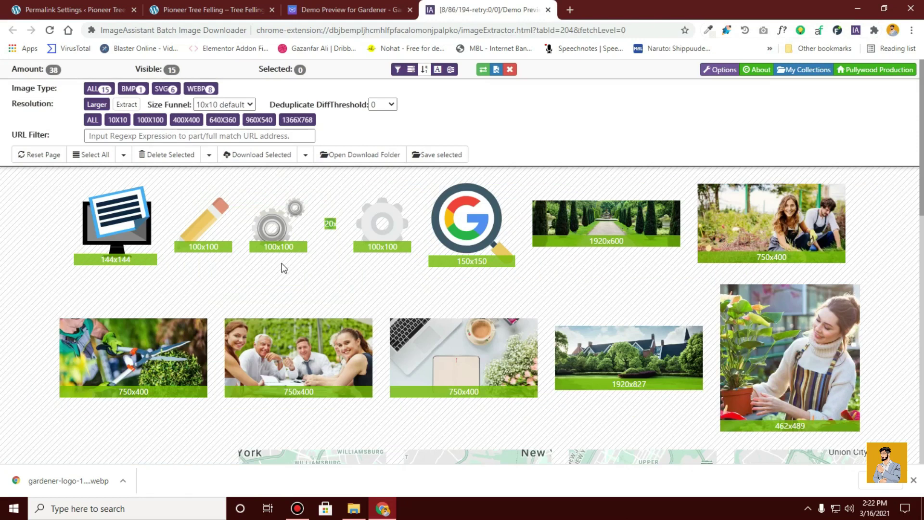
Preview the Gardener logo among the extracted images and try to save it
{"action": "scroll", "coordinate": [283, 267], "scroll_direction": "down", "scroll_amount": 1}
{"action": "scroll", "coordinate": [283, 268], "scroll_direction": "down", "scroll_amount": 10}
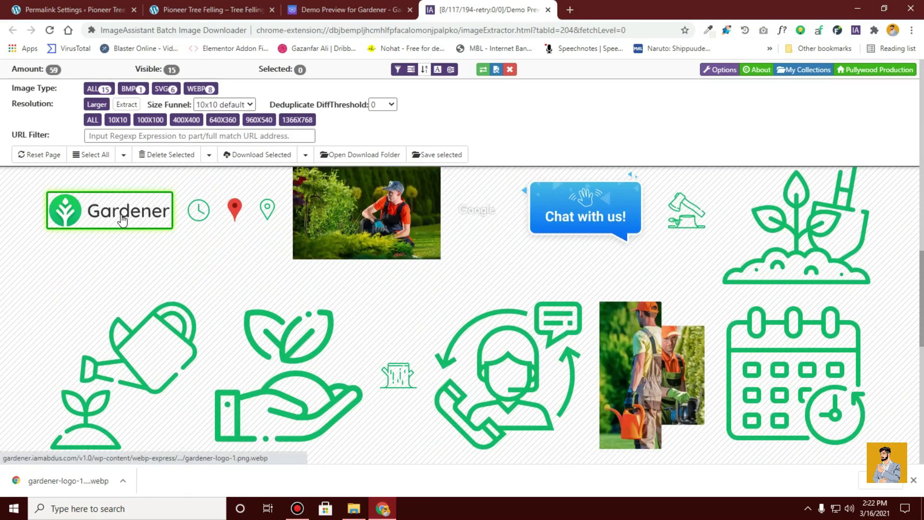
{"action": "left_click", "coordinate": [121, 218]}
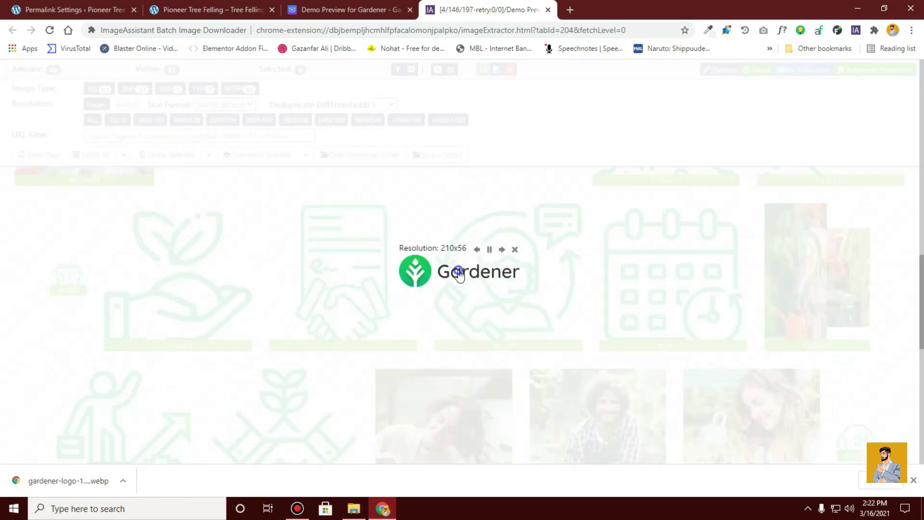
{"action": "right_click", "coordinate": [458, 273]}
{"action": "left_click", "coordinate": [472, 293]}
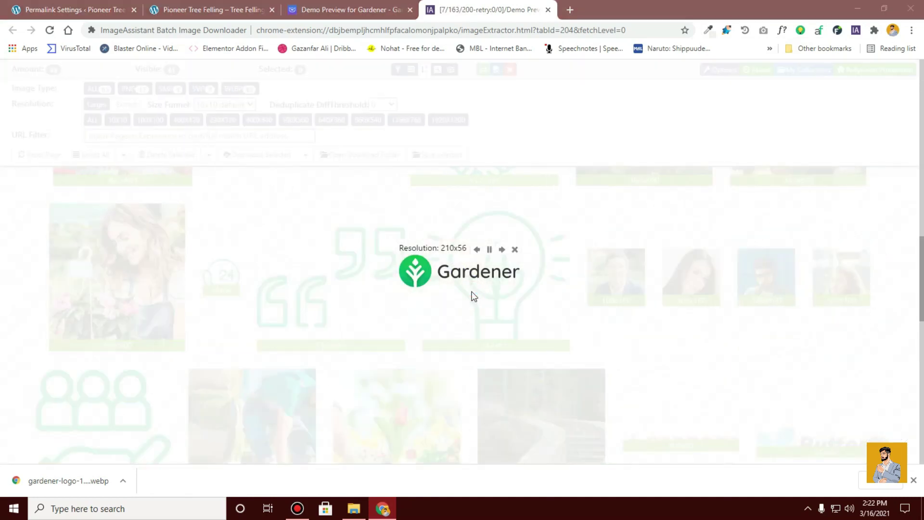
{"action": "left_click", "coordinate": [431, 263]}
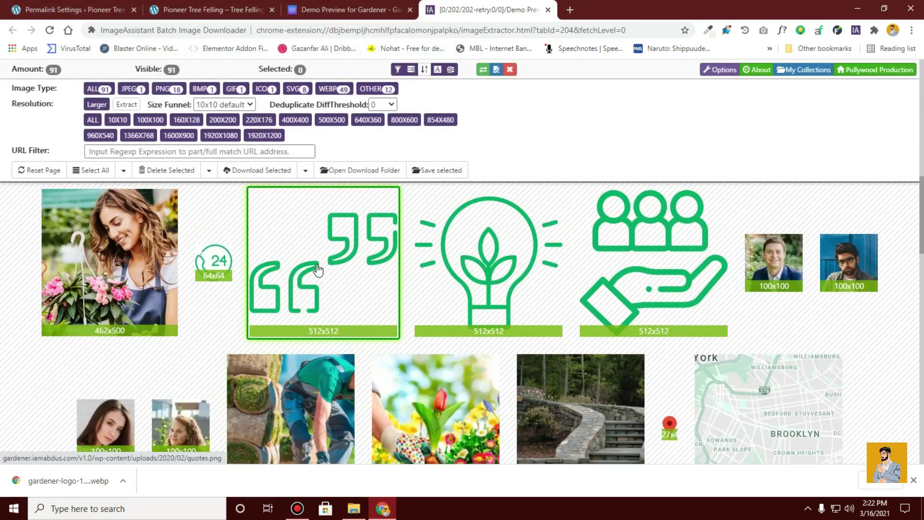
Look through the images extracted from the Gardener demo page
{"action": "scroll", "coordinate": [318, 270], "scroll_direction": "down", "scroll_amount": 14}
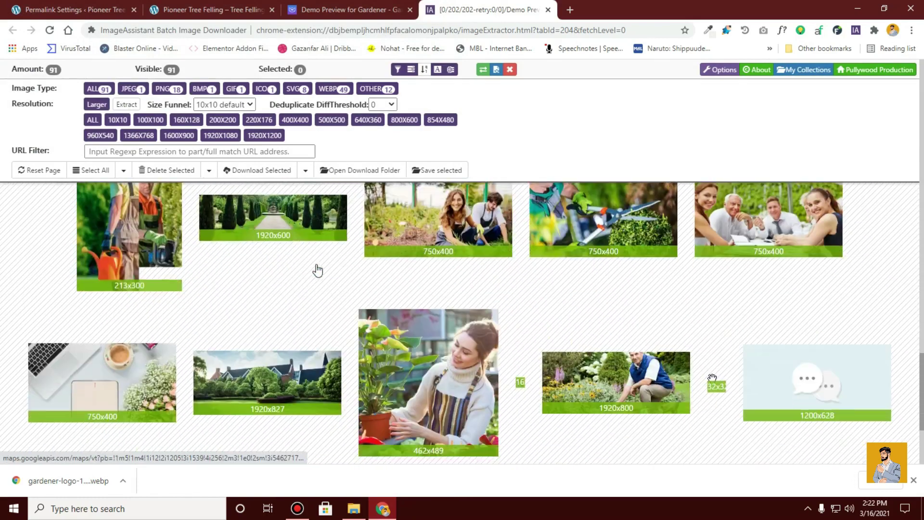
{"action": "scroll", "coordinate": [318, 270], "scroll_direction": "up", "scroll_amount": 2}
{"action": "scroll", "coordinate": [316, 269], "scroll_direction": "down", "scroll_amount": 6}
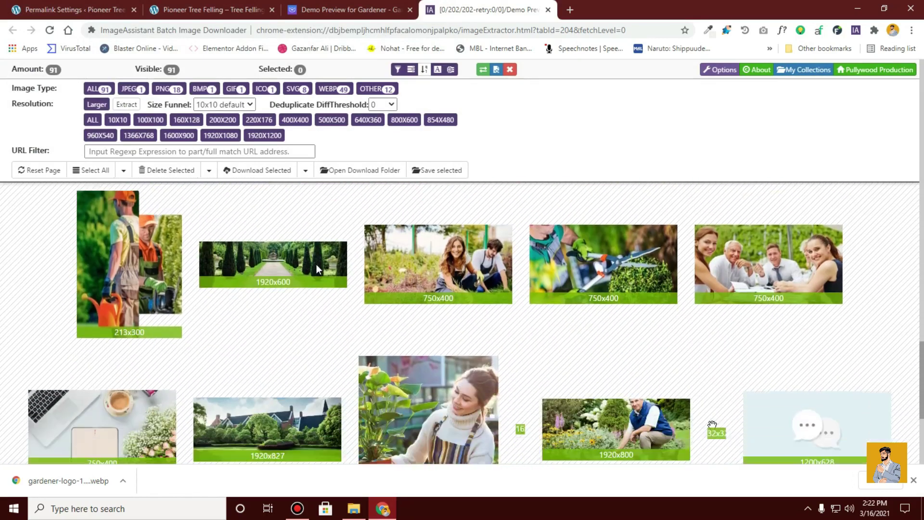
{"action": "scroll", "coordinate": [317, 269], "scroll_direction": "up", "scroll_amount": 8}
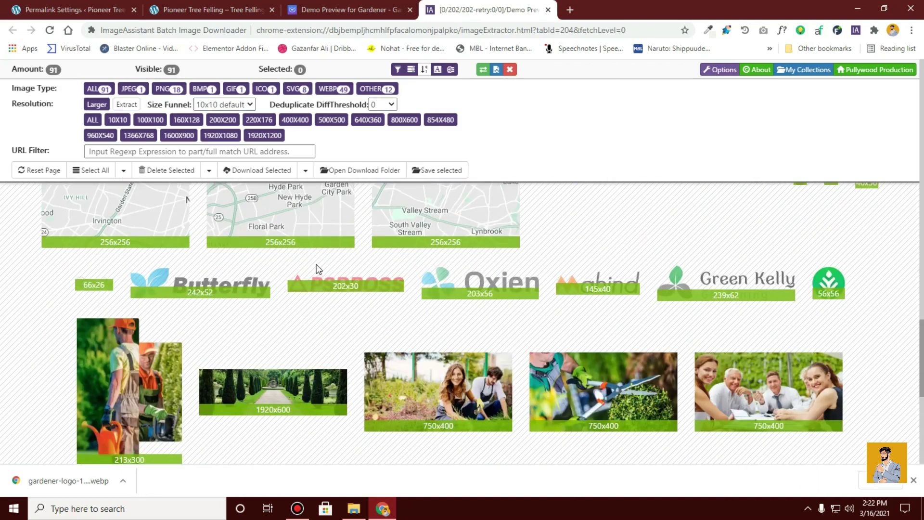
{"action": "scroll", "coordinate": [317, 269], "scroll_direction": "up", "scroll_amount": 7}
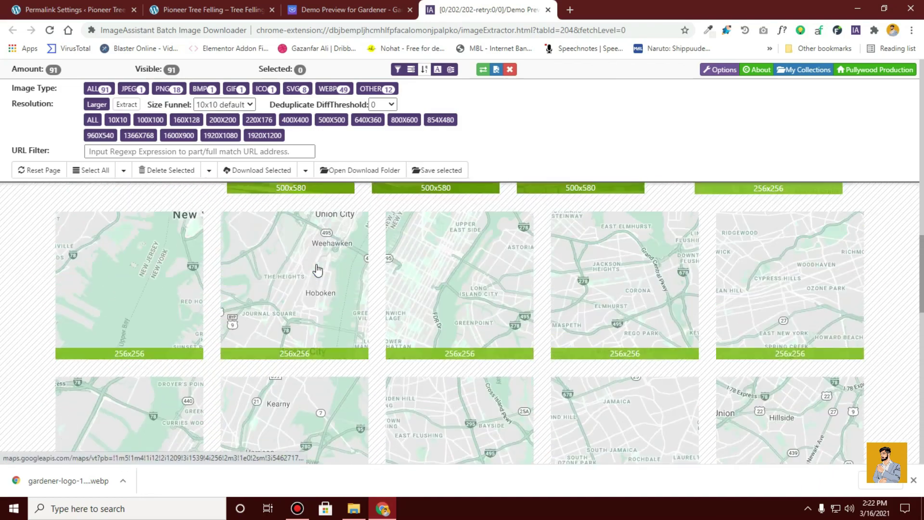
{"action": "scroll", "coordinate": [317, 269], "scroll_direction": "up", "scroll_amount": 10}
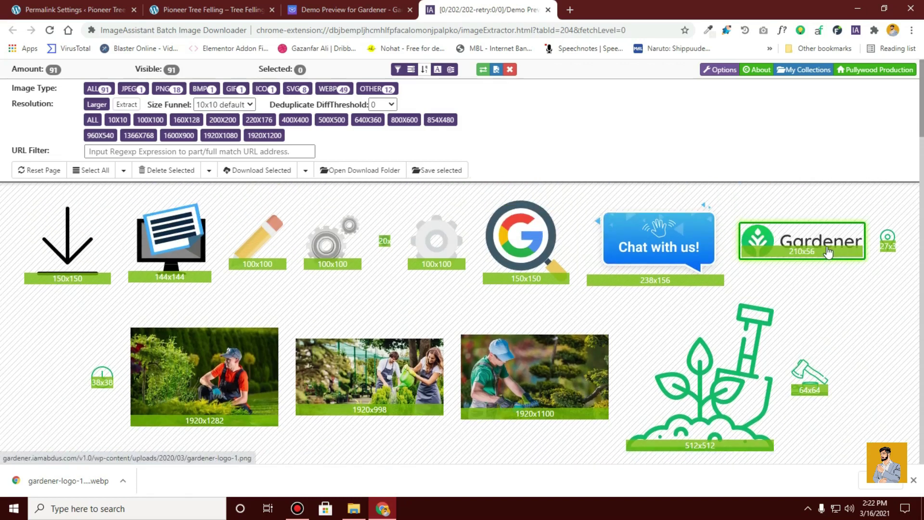
{"action": "left_click", "coordinate": [827, 252]}
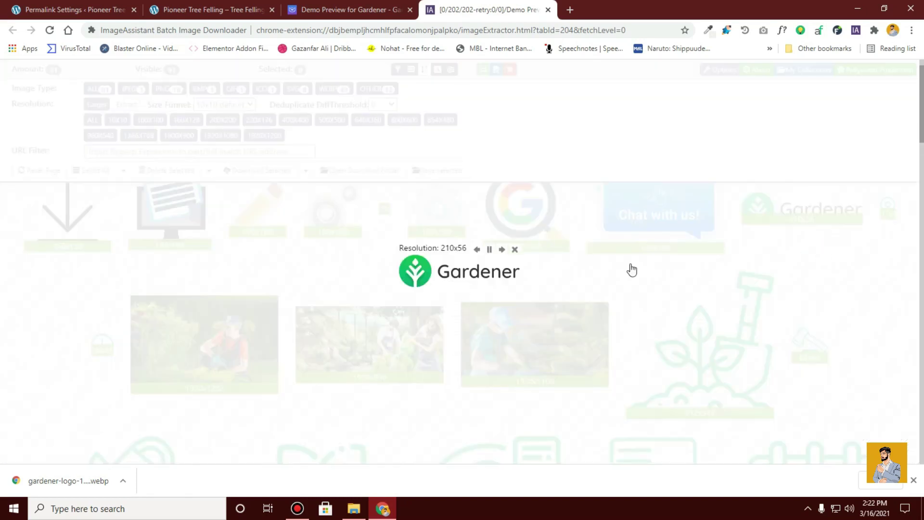
{"action": "right_click", "coordinate": [471, 276]}
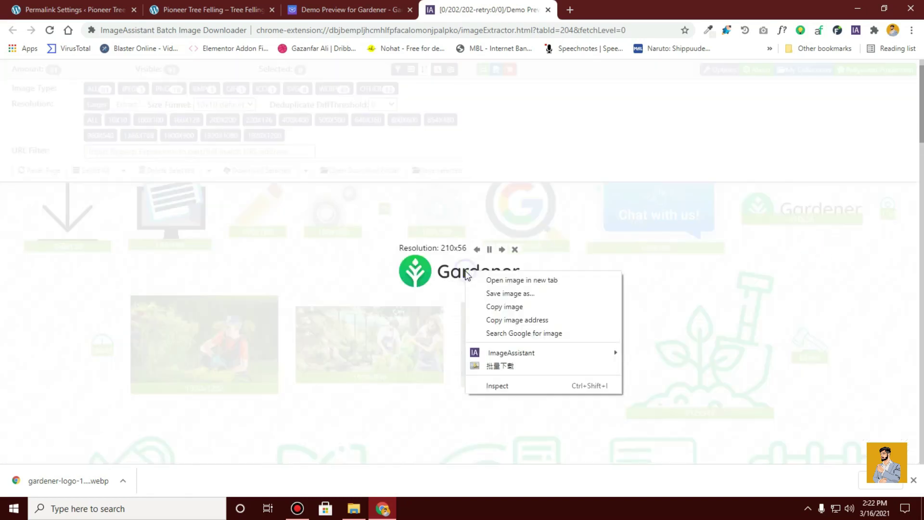
{"action": "left_click", "coordinate": [489, 296]}
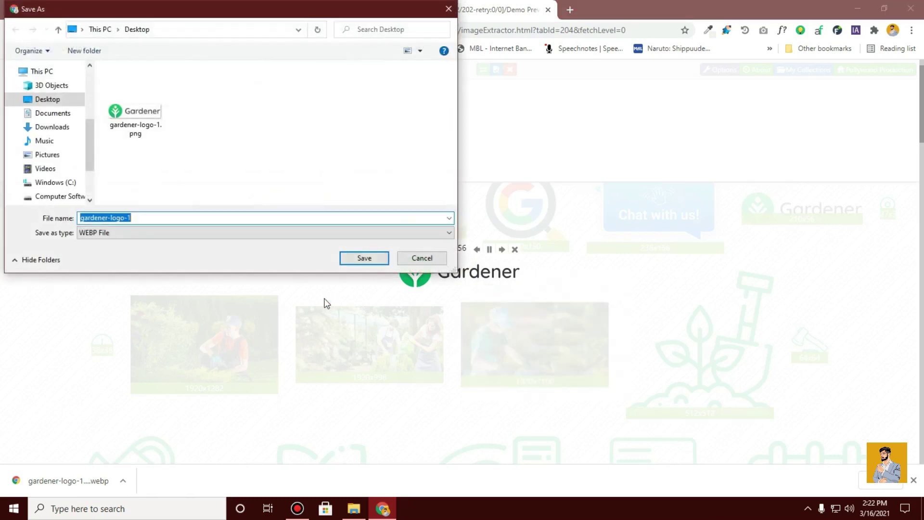
{"action": "left_click", "coordinate": [433, 258]}
{"action": "left_click", "coordinate": [629, 140]}
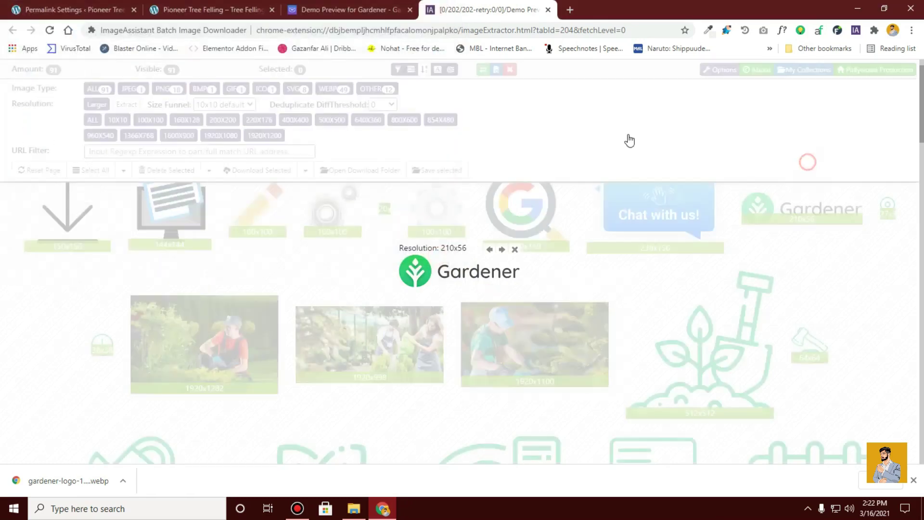
Close the image extractor page and open gardener-logo-1.png from the desktop in Paint
{"action": "left_click", "coordinate": [549, 9]}
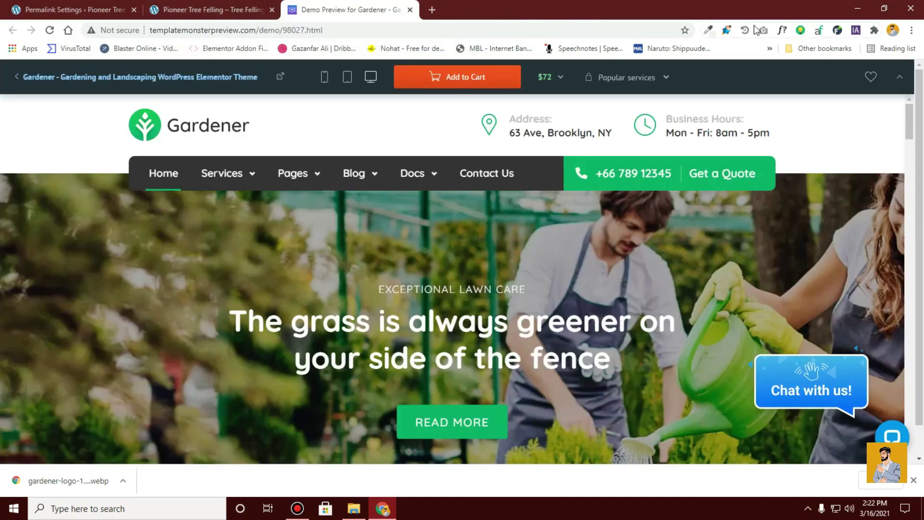
{"action": "left_click", "coordinate": [857, 9]}
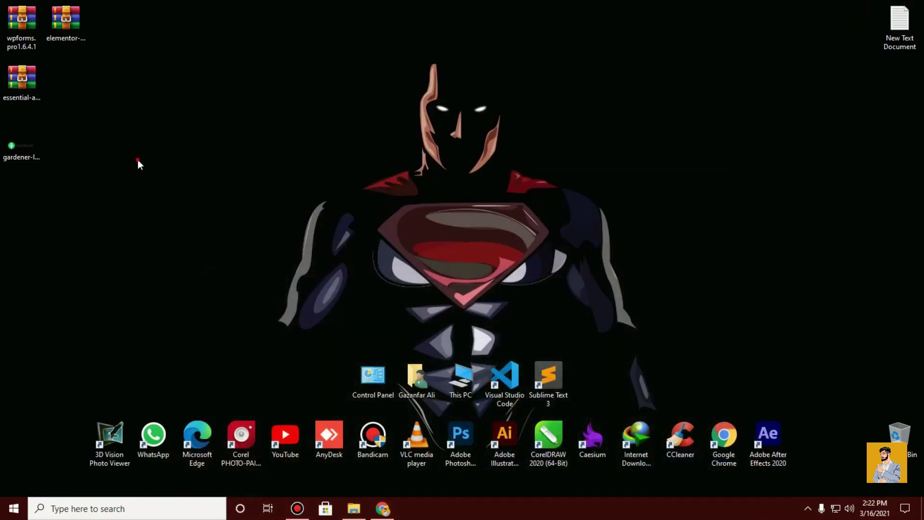
{"action": "right_click", "coordinate": [20, 158]}
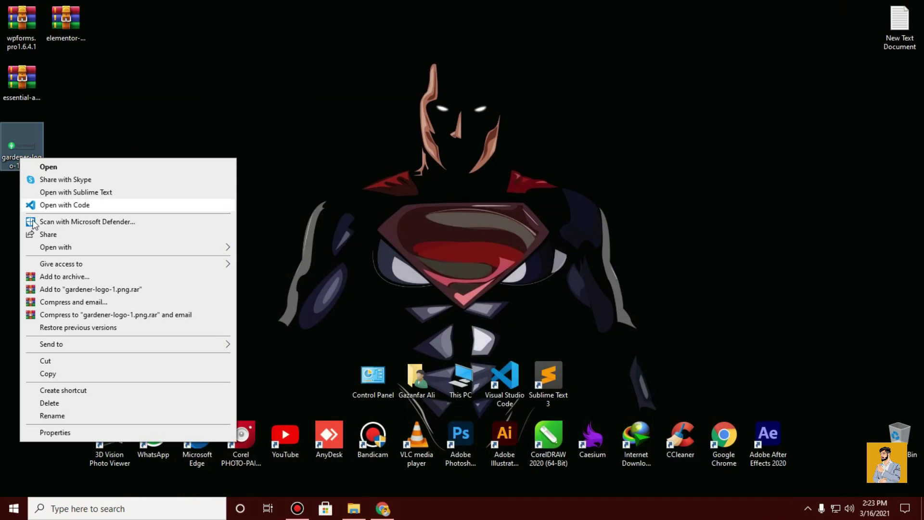
{"action": "mouse_move", "coordinate": [216, 247]}
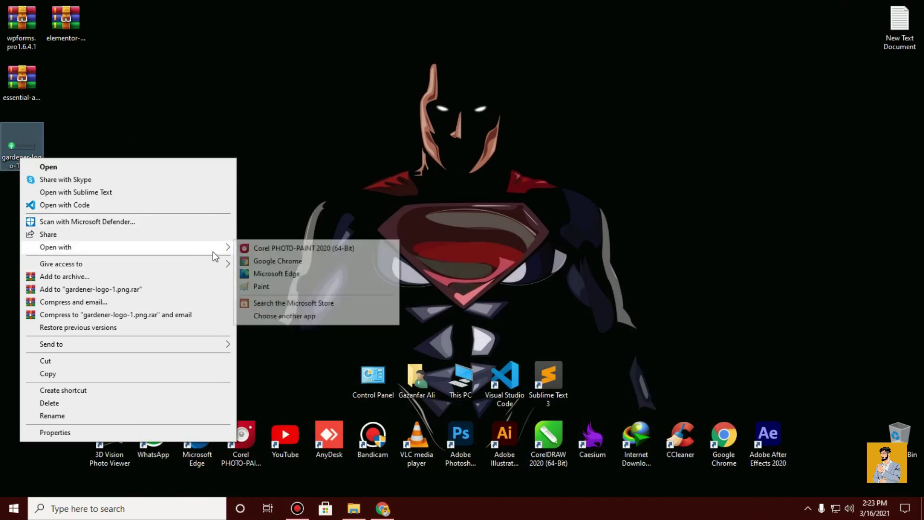
{"action": "left_click", "coordinate": [288, 283]}
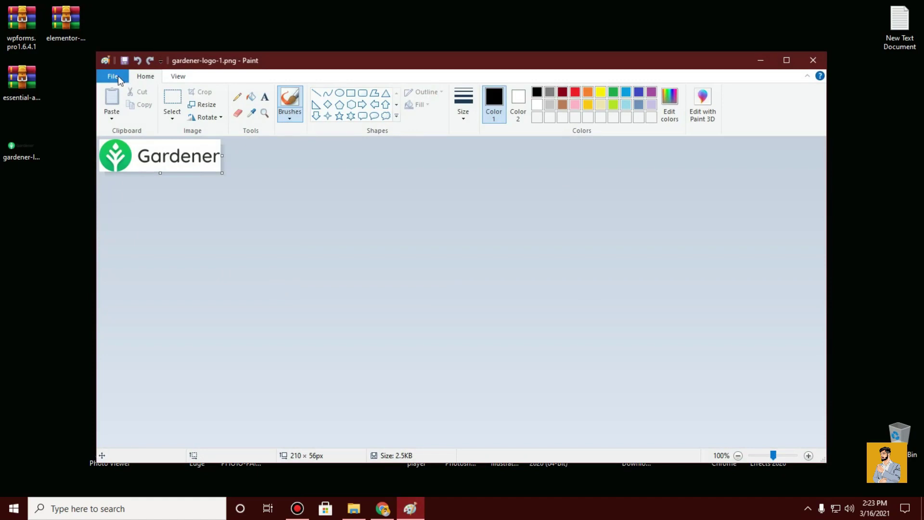
Save the logo as a PNG picture named "gardener-logo 1" on the Desktop, and check the saved file in the photo viewer
{"action": "left_click", "coordinate": [116, 76]}
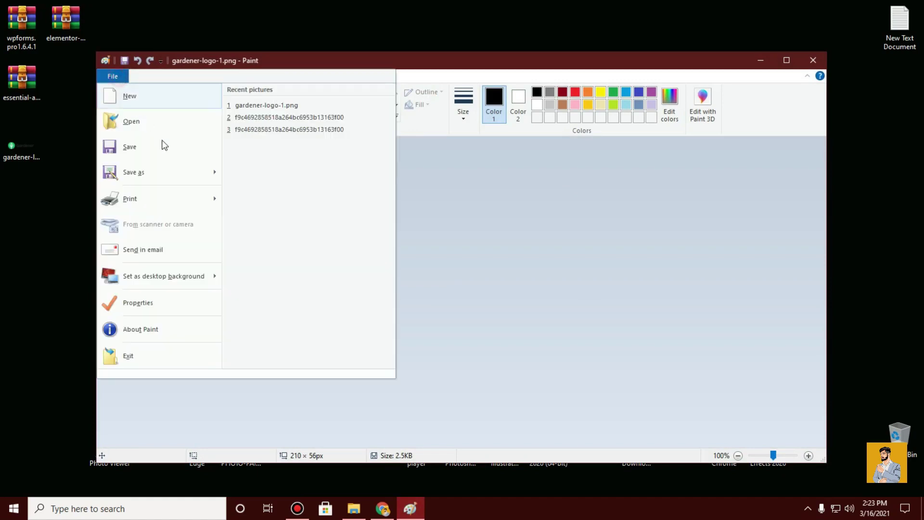
{"action": "mouse_move", "coordinate": [196, 181]}
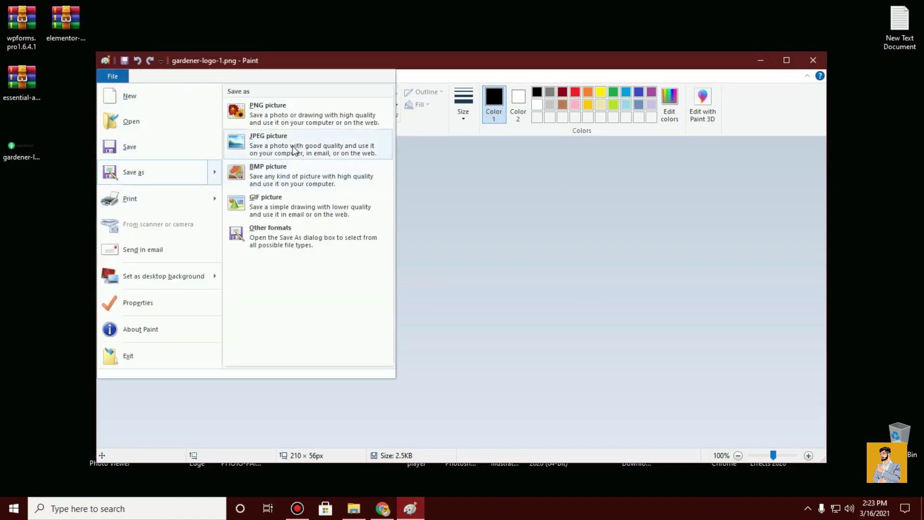
{"action": "left_click", "coordinate": [289, 115]}
{"action": "left_click", "coordinate": [418, 330]}
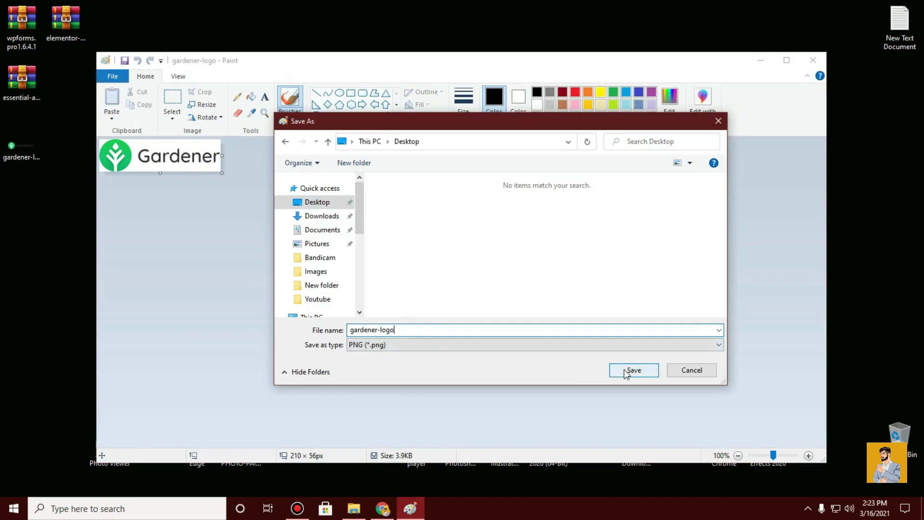
{"action": "type", "text": "1"}
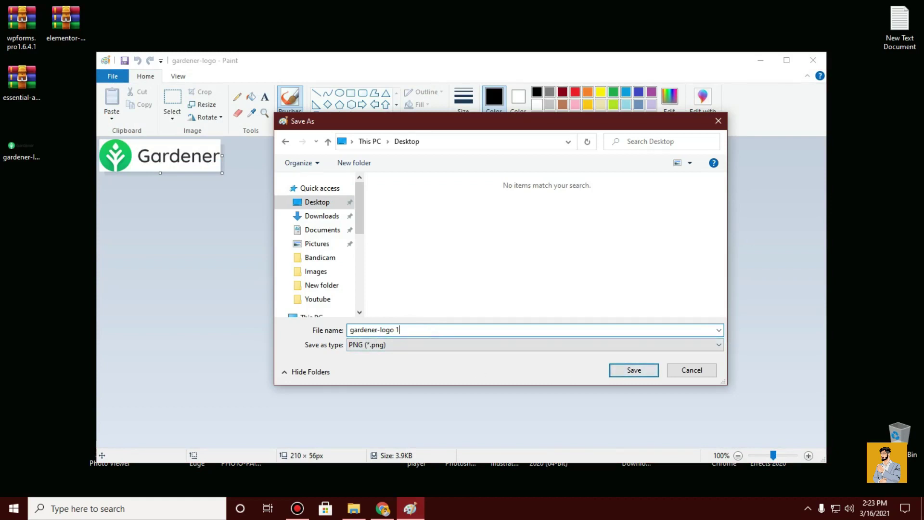
{"action": "left_click", "coordinate": [633, 370]}
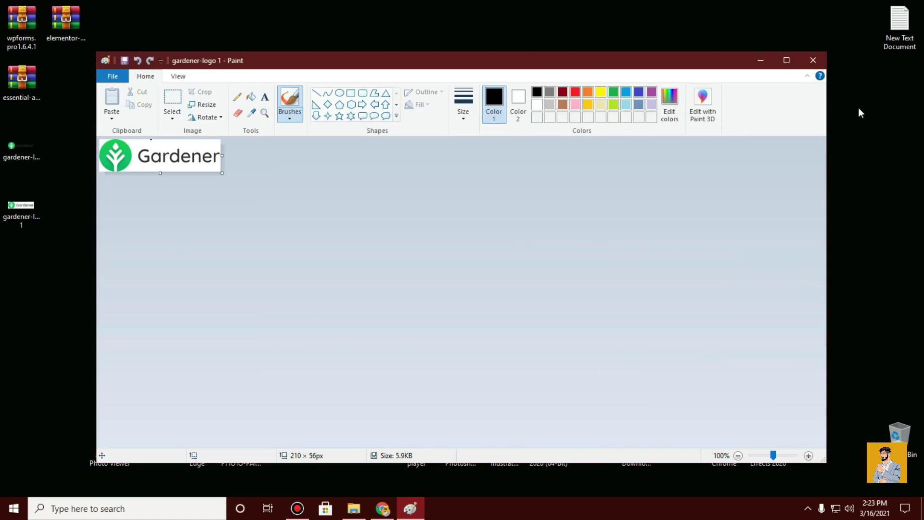
{"action": "left_click", "coordinate": [813, 59]}
{"action": "double_click", "coordinate": [23, 212]}
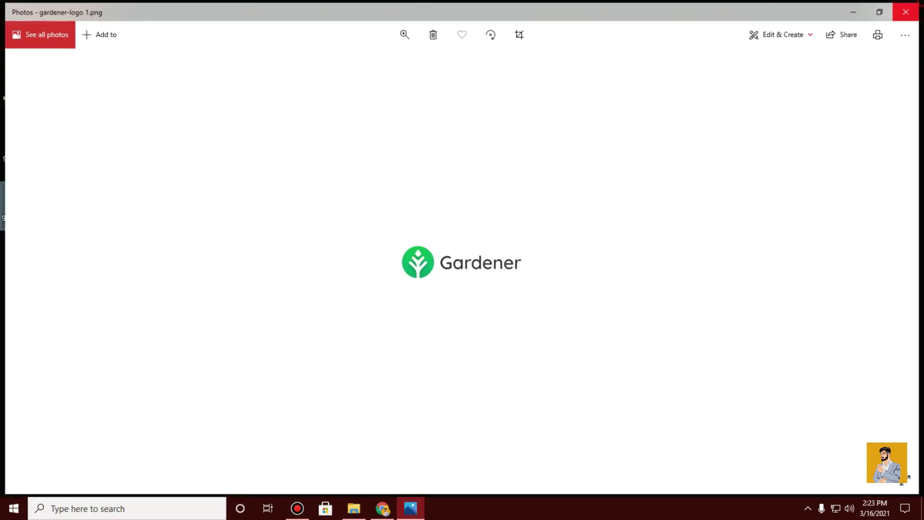
{"action": "left_click", "coordinate": [911, 7]}
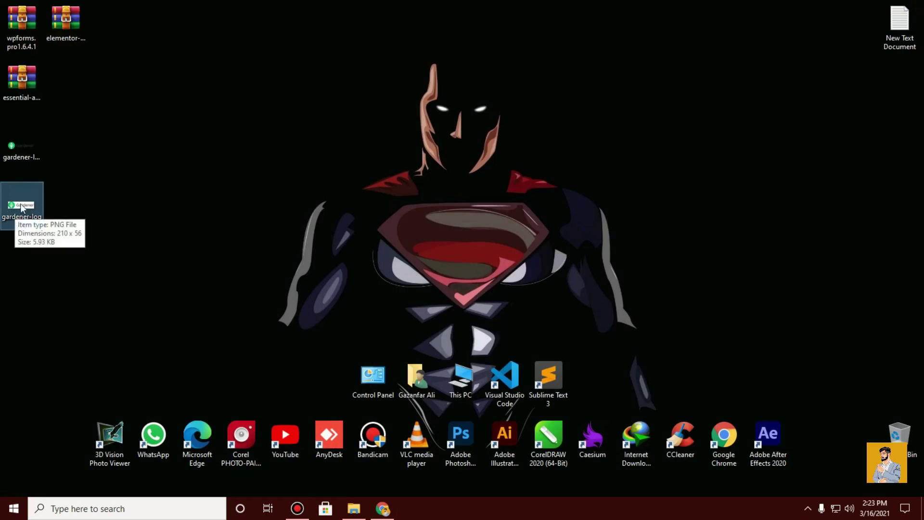
Permanently delete the WEBP-format gardener-logo-1.png from the desktop and move the "gardener-logo 1" file into its place
{"action": "key", "text": "Up"}
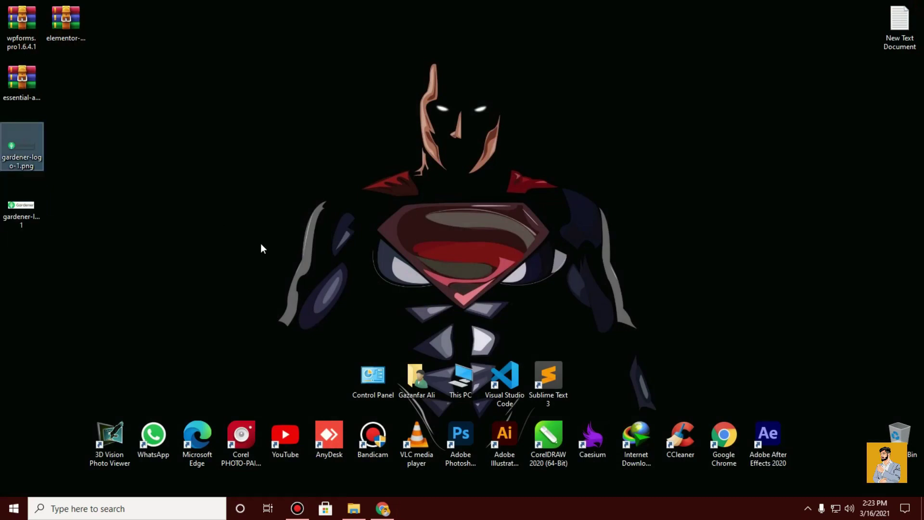
{"action": "key", "text": "shift+Delete"}
{"action": "key", "text": "Return"}
{"action": "left_click_drag", "start_coordinate": [35, 219], "coordinate": [38, 132]}
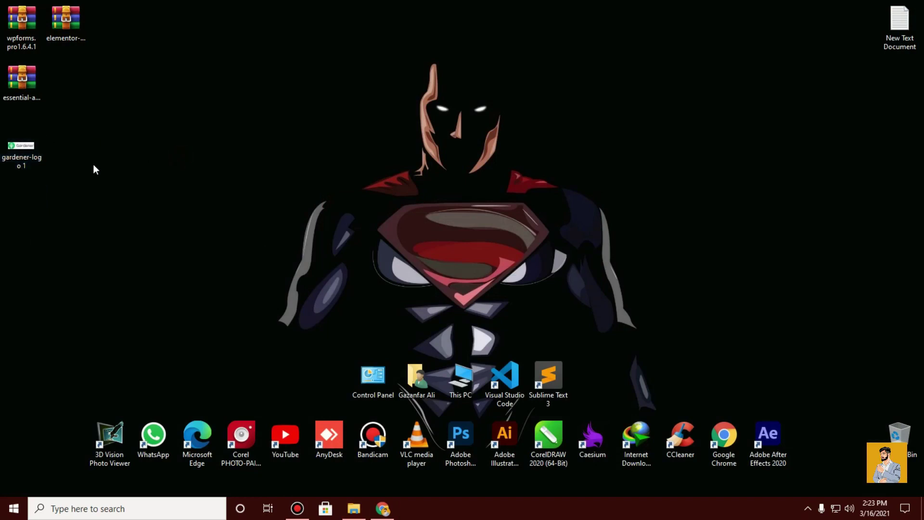
Switch back to Chrome and open the theme customizer for the Pioneer Tree Felling site, dismissing the downloads bar
{"action": "left_click", "coordinate": [382, 508]}
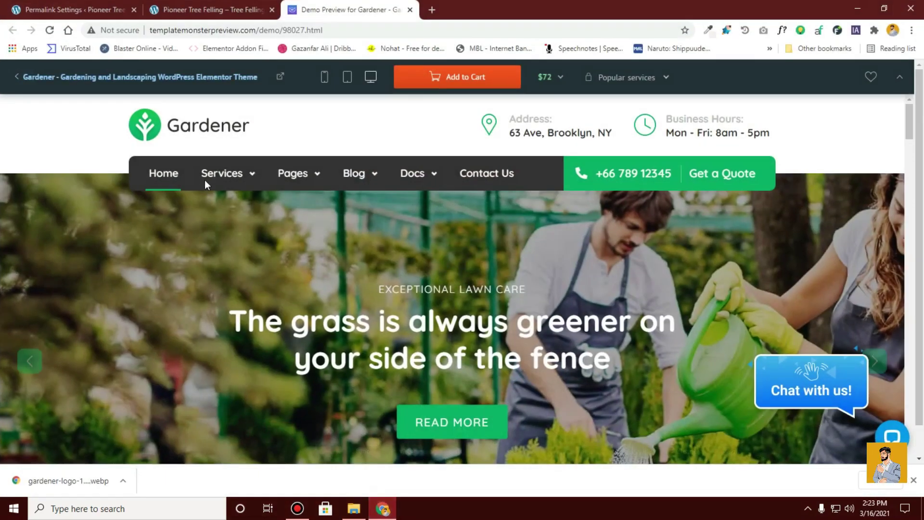
{"action": "left_click", "coordinate": [255, 14]}
{"action": "left_click", "coordinate": [67, 8]}
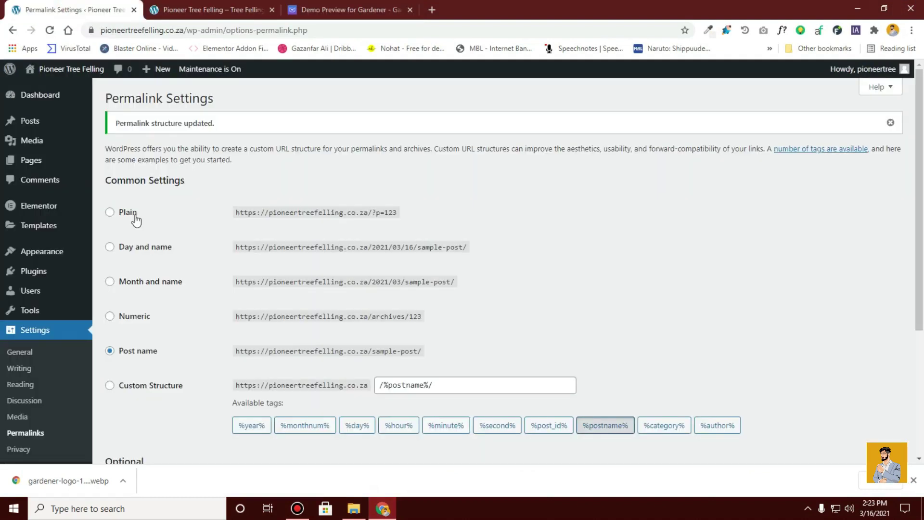
{"action": "left_click", "coordinate": [192, 10]}
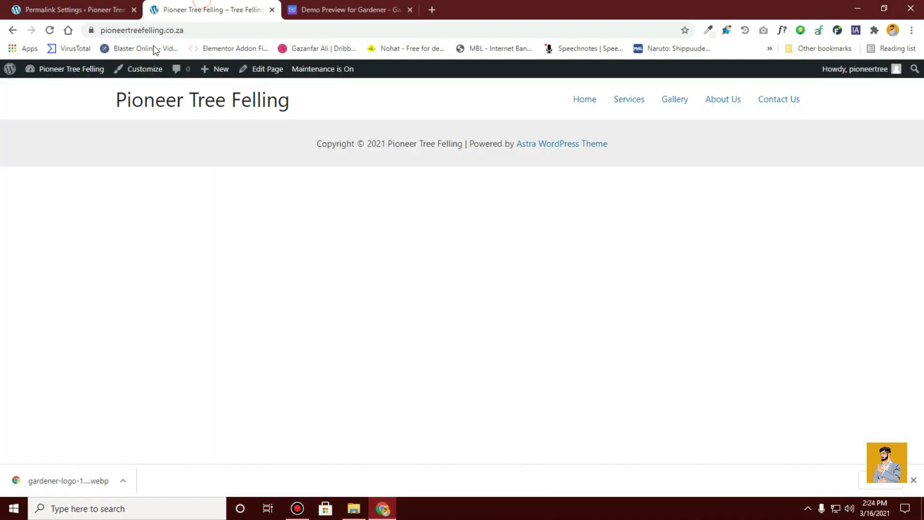
{"action": "left_click", "coordinate": [142, 71]}
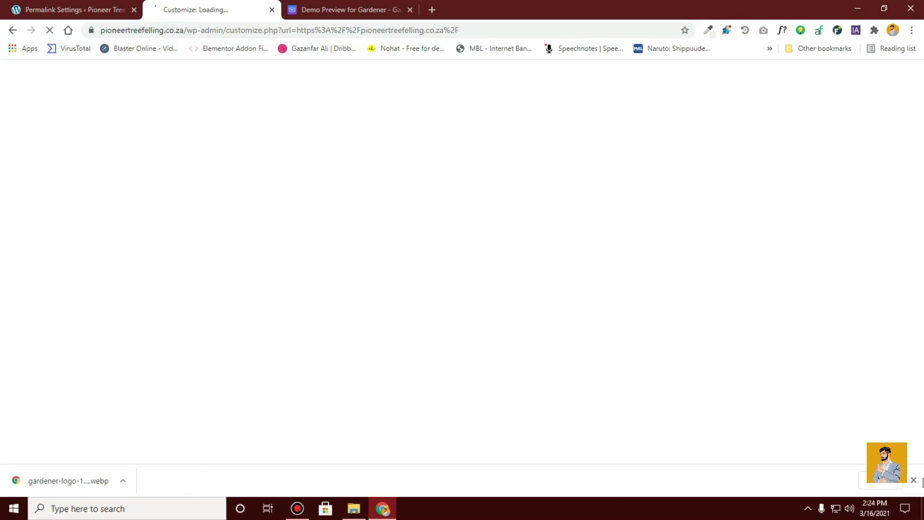
{"action": "left_click", "coordinate": [914, 480]}
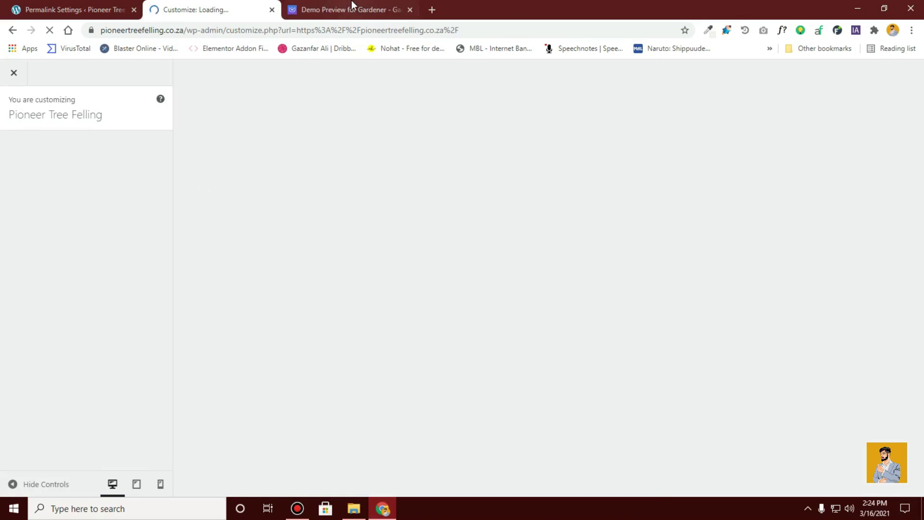
{"action": "mouse_move", "coordinate": [352, 2]}
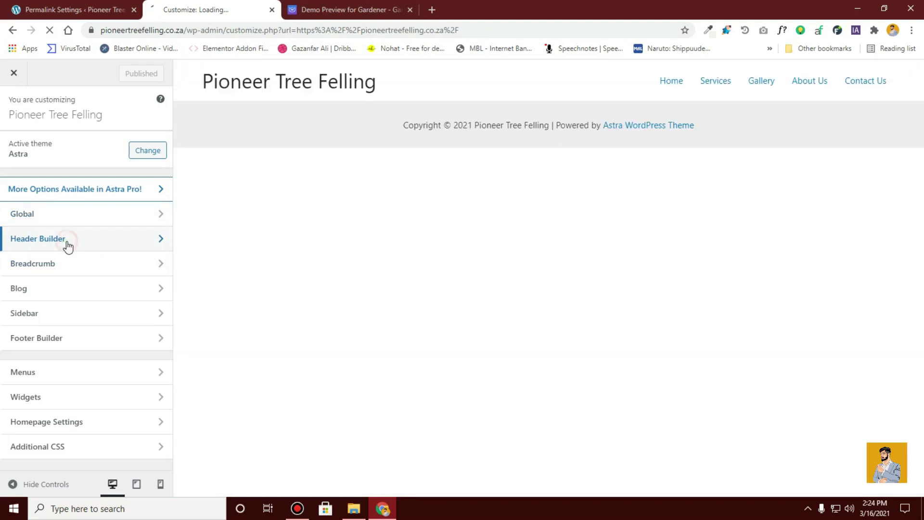
Open the logo settings in the Header Builder and upload the "gardener-logo 1" PNG from the desktop
{"action": "left_click", "coordinate": [66, 244]}
{"action": "left_click", "coordinate": [68, 183]}
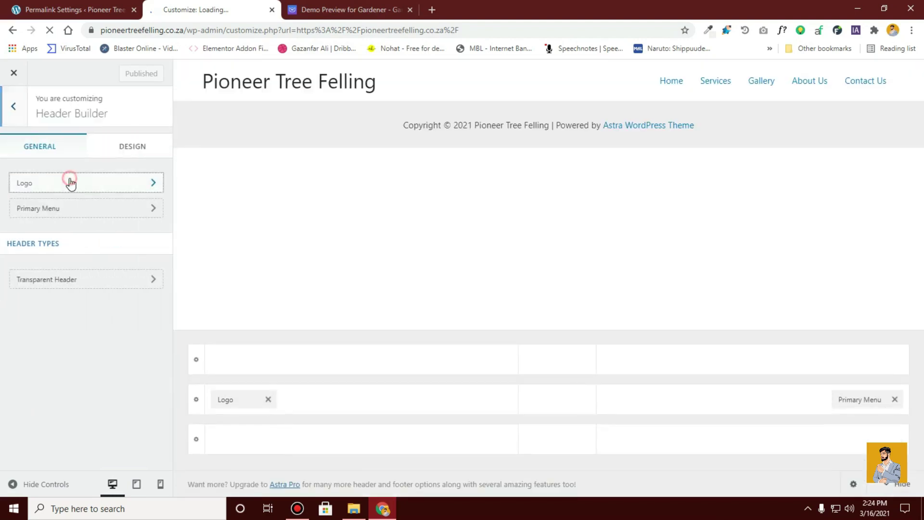
{"action": "left_click", "coordinate": [83, 212]}
{"action": "left_click", "coordinate": [67, 119]}
{"action": "left_click", "coordinate": [492, 295]}
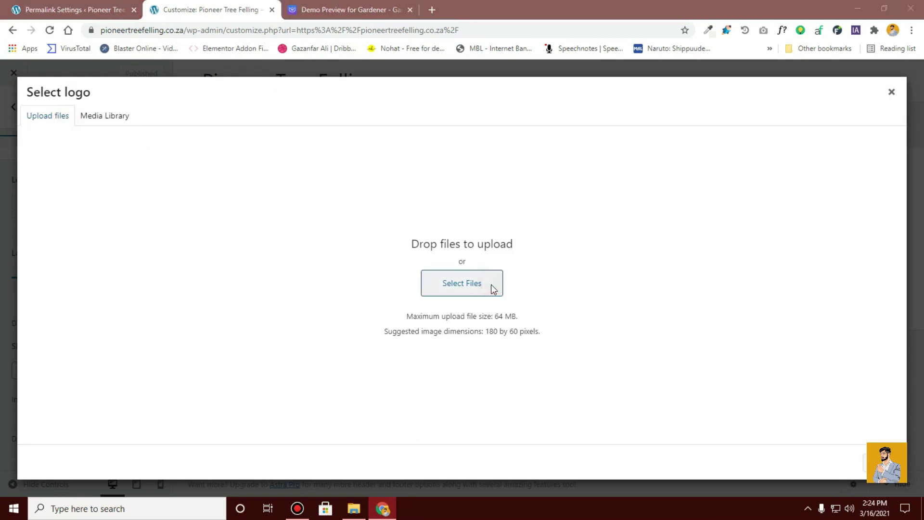
{"action": "left_click", "coordinate": [298, 118]}
{"action": "left_click", "coordinate": [356, 257]}
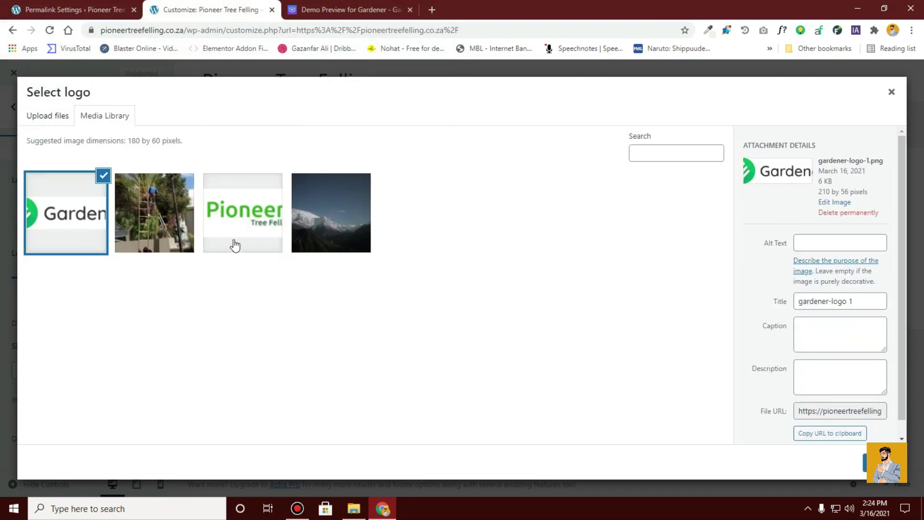
Choose gardener-logo-1.png as the site logo and extend the crop area to cover the whole image
{"action": "left_click", "coordinate": [246, 224]}
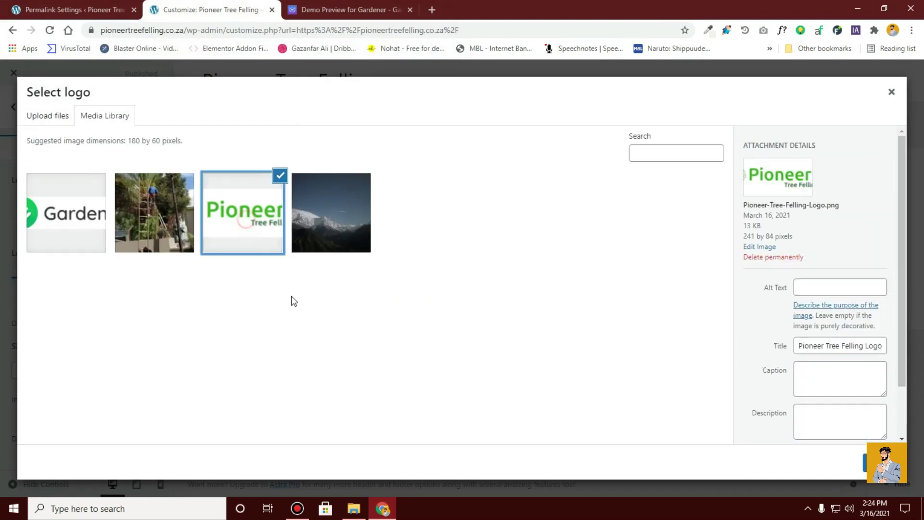
{"action": "left_click", "coordinate": [99, 200]}
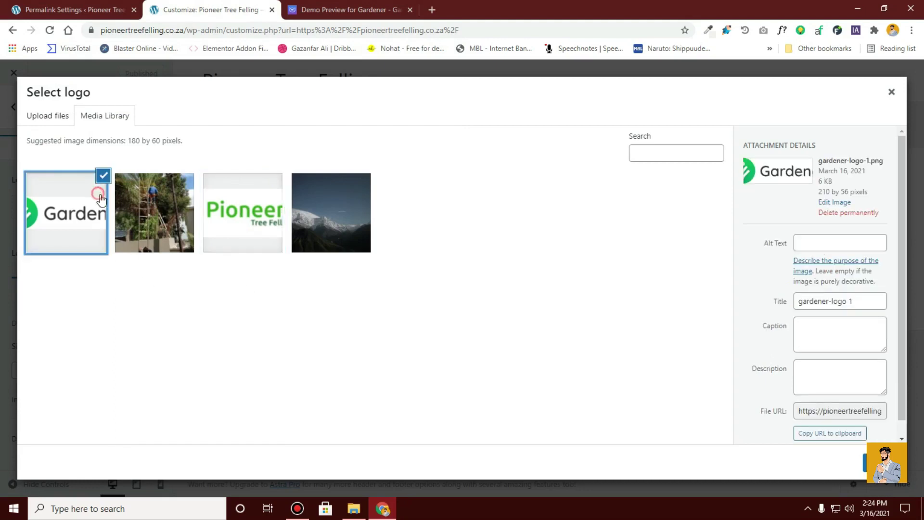
{"action": "left_click", "coordinate": [878, 463]}
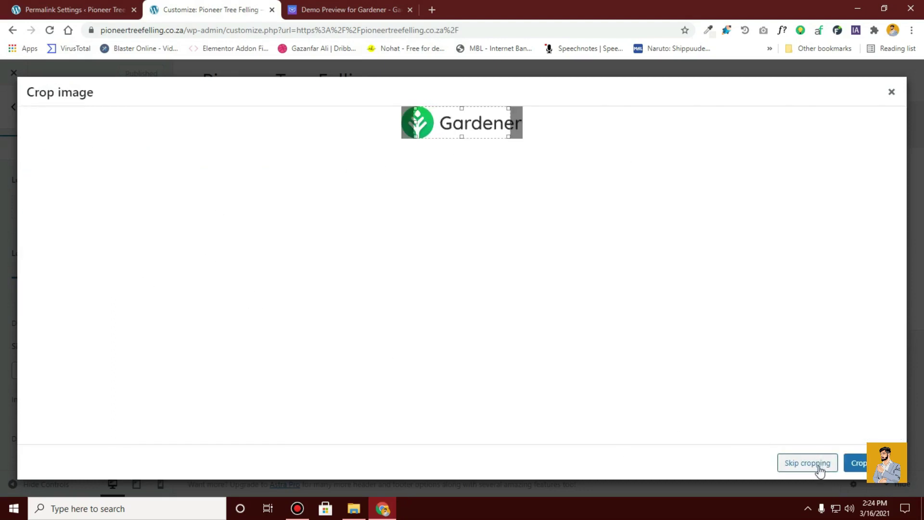
{"action": "left_click_drag", "start_coordinate": [416, 116], "coordinate": [377, 121]}
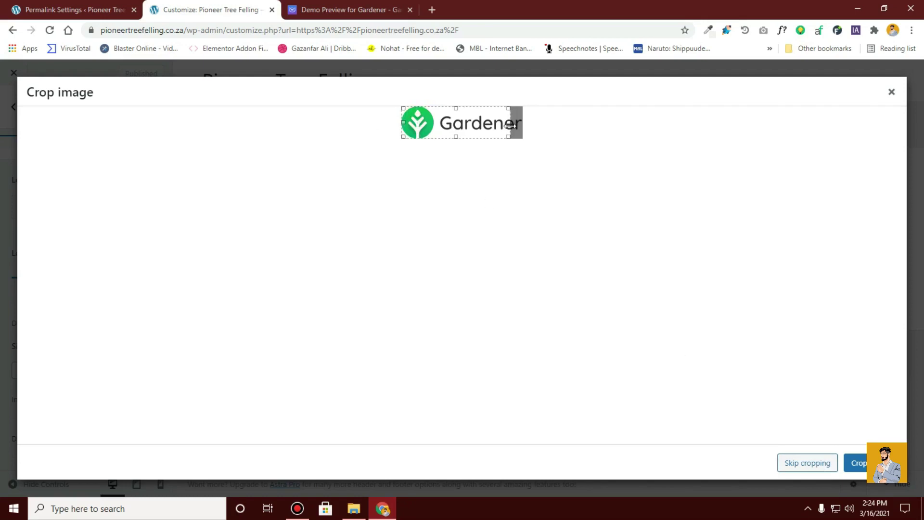
{"action": "left_click_drag", "start_coordinate": [511, 125], "coordinate": [567, 131]}
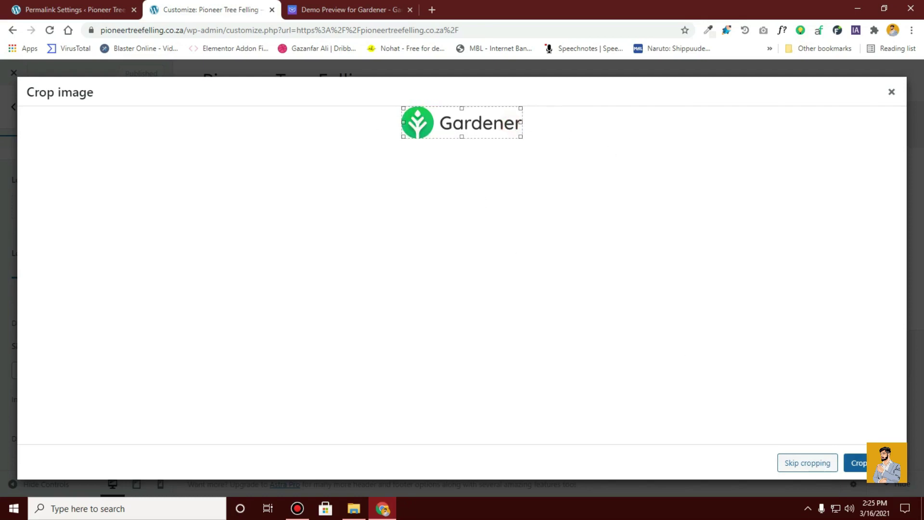
{"action": "left_click", "coordinate": [856, 463]}
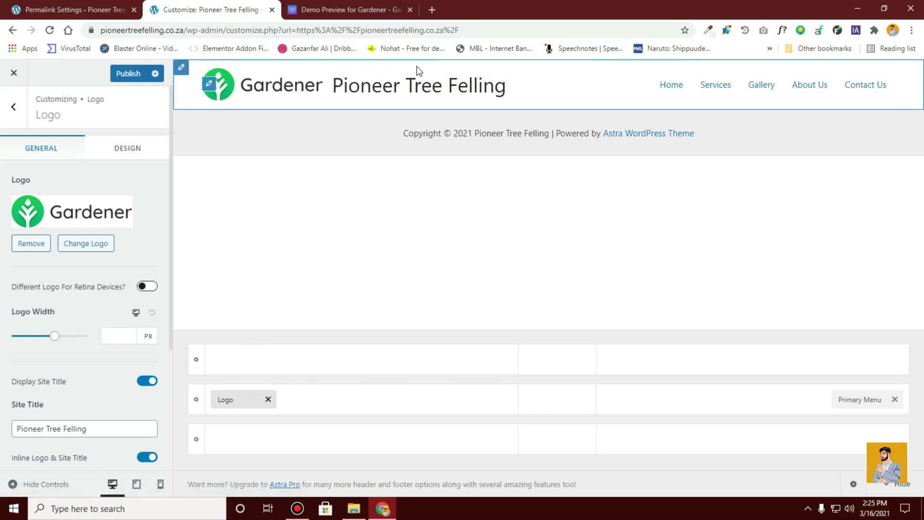
Turn off Inline Logo & Site Title, and switch the site tagline display on and back off
{"action": "scroll", "coordinate": [10, 271], "scroll_direction": "down", "scroll_amount": 3}
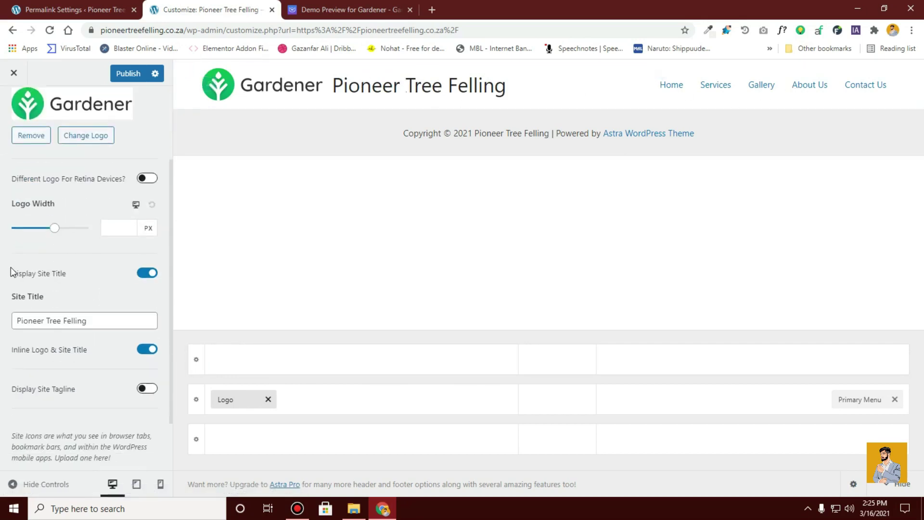
{"action": "left_click", "coordinate": [146, 345]}
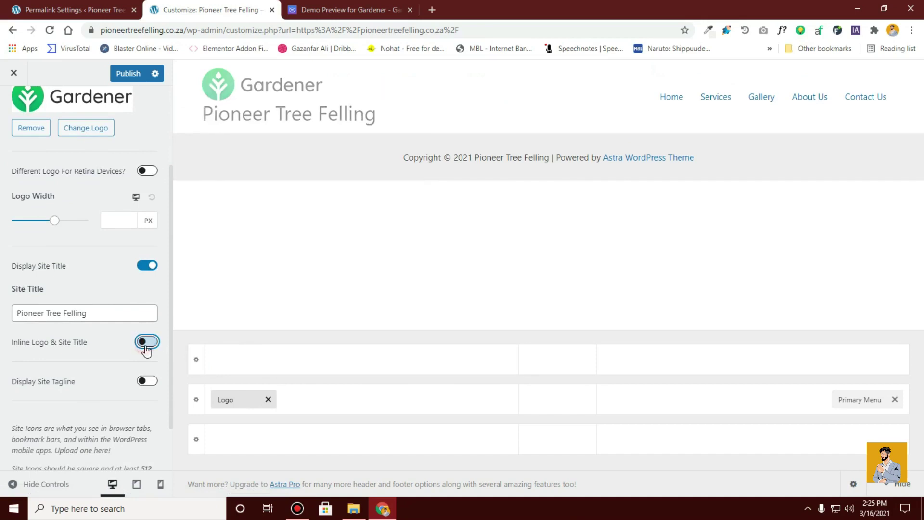
{"action": "scroll", "coordinate": [16, 345], "scroll_direction": "down", "scroll_amount": 1}
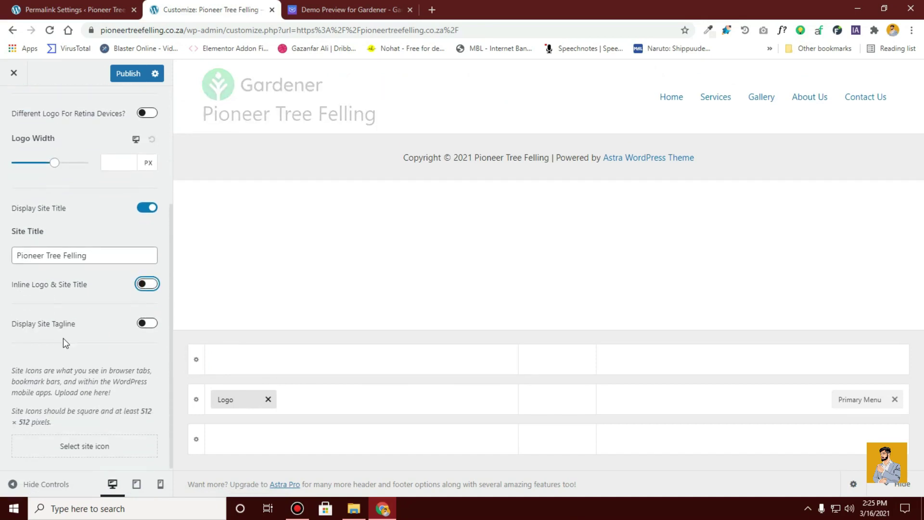
{"action": "left_click", "coordinate": [148, 326]}
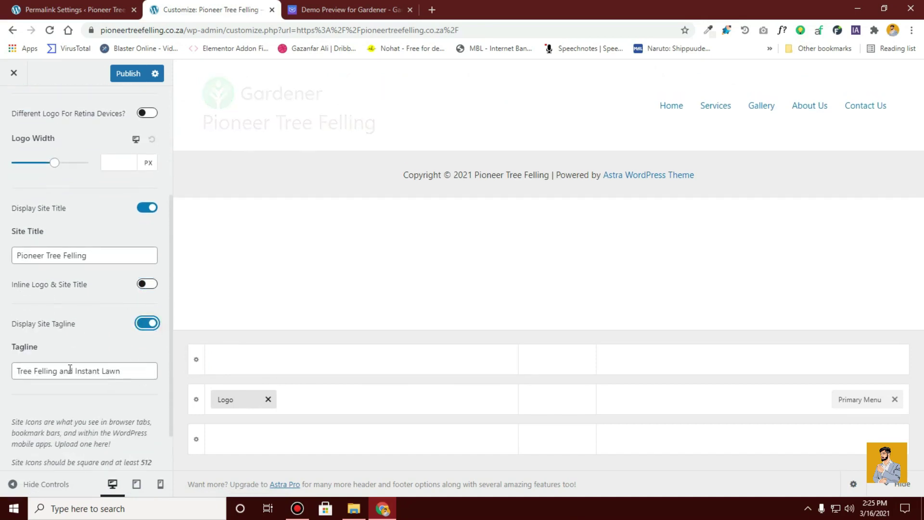
{"action": "left_click", "coordinate": [141, 324]}
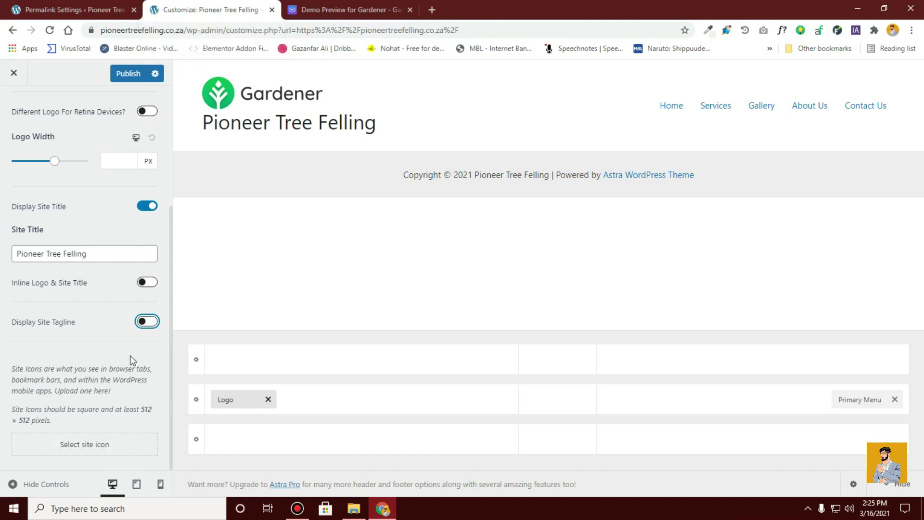
Set the site icon from the Gardener logo image, cropped to its round green leaf emblem
{"action": "left_click", "coordinate": [92, 443]}
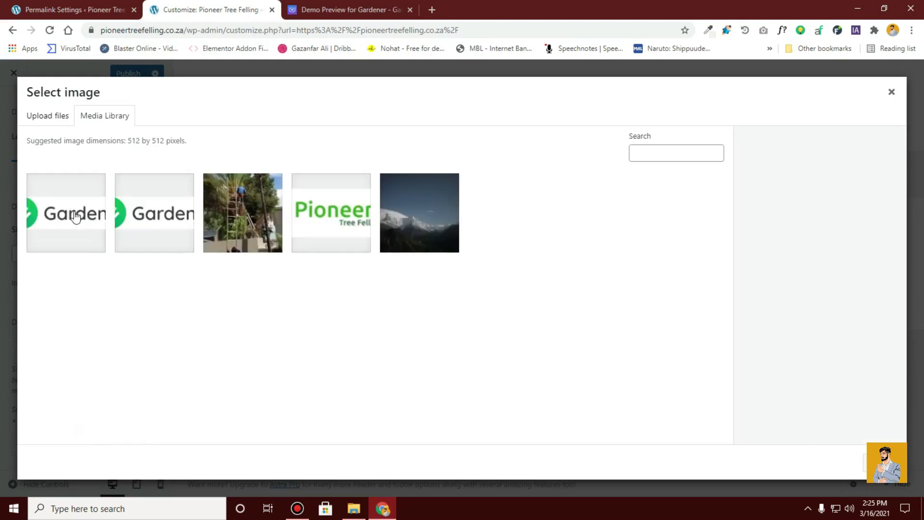
{"action": "left_click", "coordinate": [73, 214]}
{"action": "left_click", "coordinate": [881, 463]}
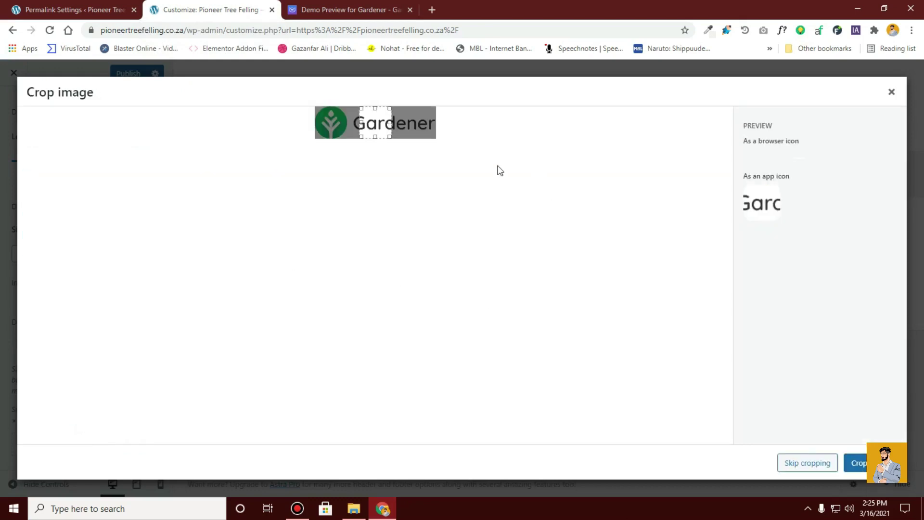
{"action": "left_click_drag", "start_coordinate": [375, 128], "coordinate": [321, 124]}
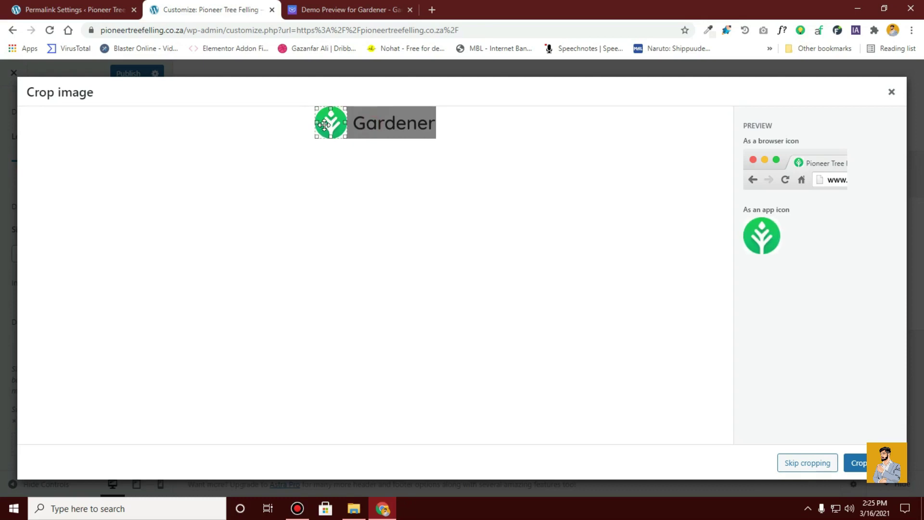
{"action": "left_click", "coordinate": [856, 462]}
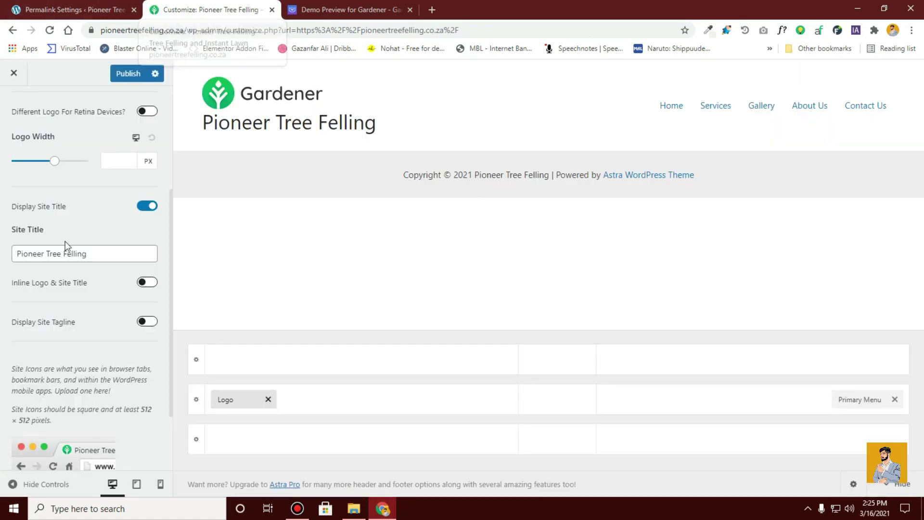
Publish the logo and icon changes, then turn off Display Site Title and publish again
{"action": "scroll", "coordinate": [19, 289], "scroll_direction": "up", "scroll_amount": 4}
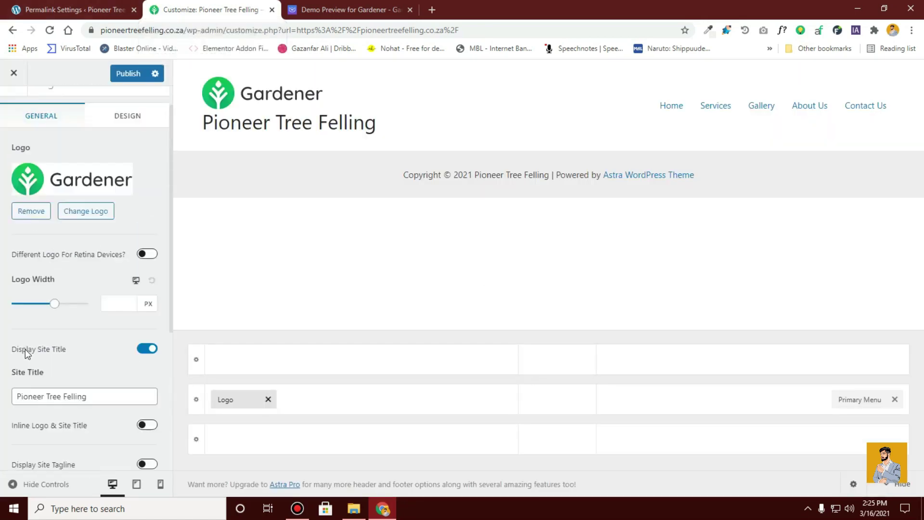
{"action": "left_click", "coordinate": [124, 75]}
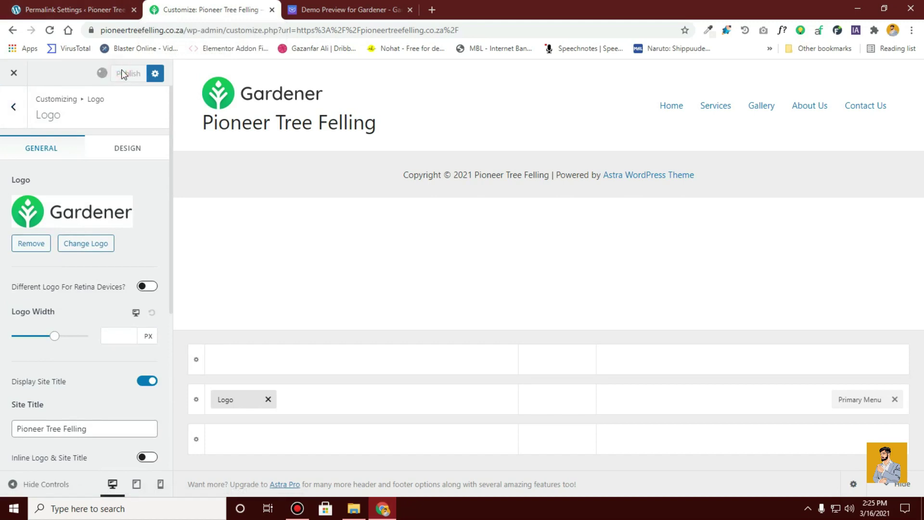
{"action": "scroll", "coordinate": [104, 299], "scroll_direction": "down", "scroll_amount": 1}
{"action": "left_click", "coordinate": [148, 324]}
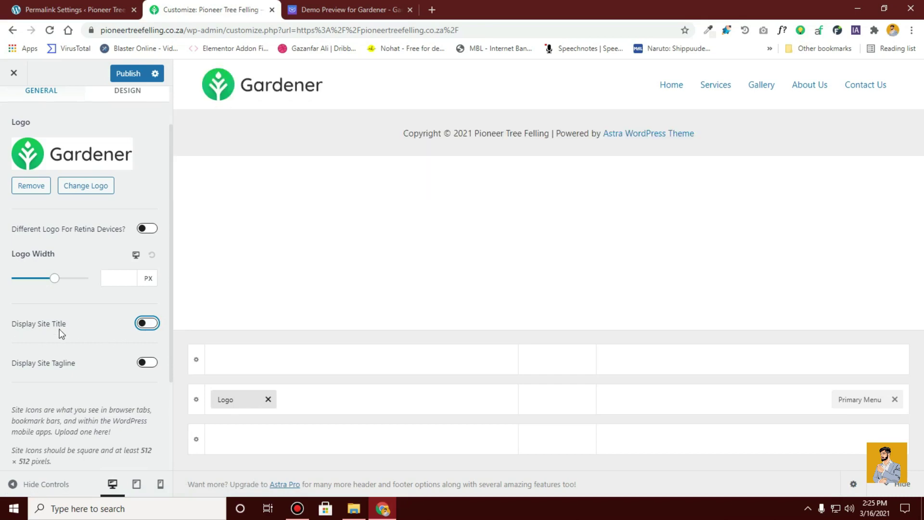
{"action": "scroll", "coordinate": [57, 330], "scroll_direction": "up", "scroll_amount": 1}
{"action": "left_click", "coordinate": [122, 75]}
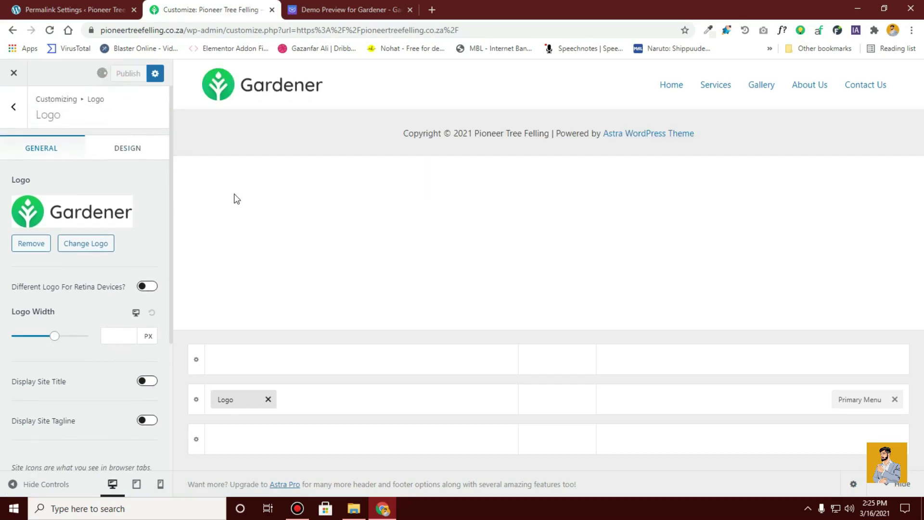
{"action": "left_click_drag", "start_coordinate": [184, 30], "coordinate": [104, 27]}
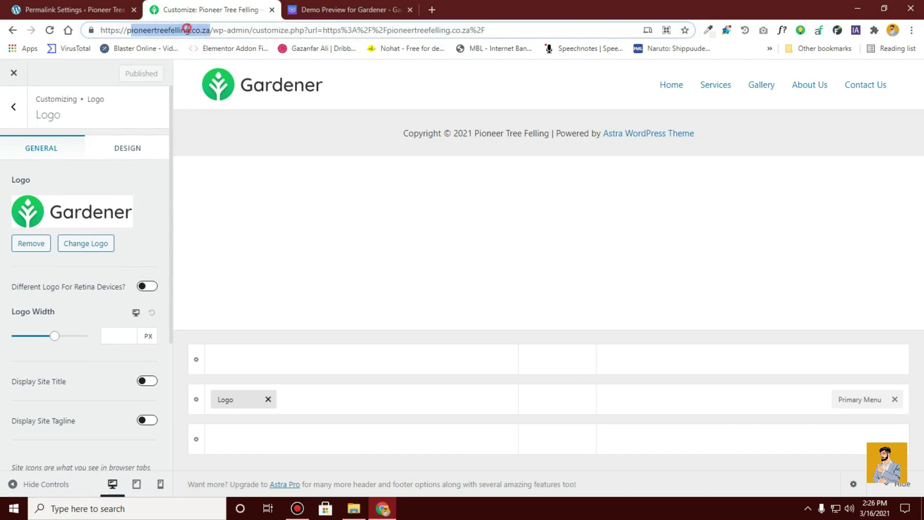
{"action": "left_click_drag", "start_coordinate": [210, 30], "coordinate": [99, 33]}
{"action": "key", "text": "ctrl+c"}
{"action": "left_click", "coordinate": [432, 10]}
{"action": "key", "text": "ctrl+v"}
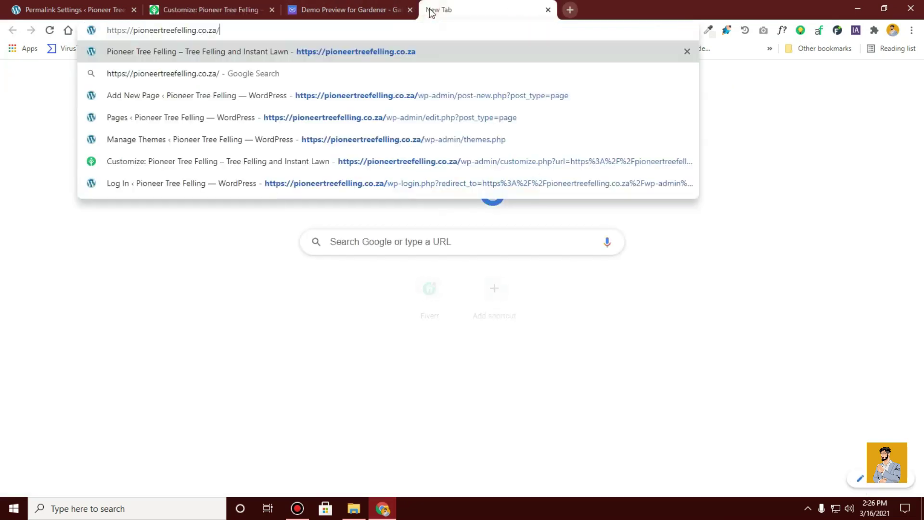
{"action": "key", "text": "Return"}
{"action": "left_click_drag", "start_coordinate": [432, 9], "coordinate": [313, 9]}
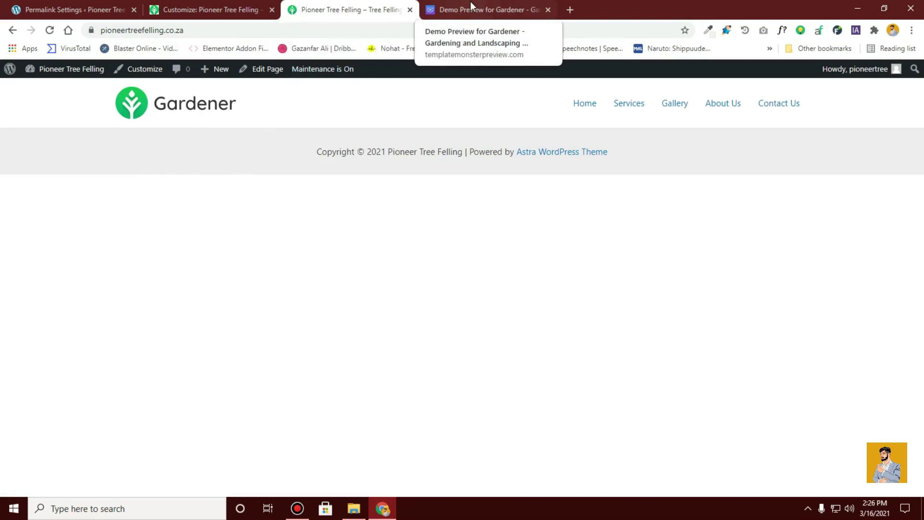
Return to the customizer, leave the Header Builder and open the Global Typography settings
{"action": "left_click", "coordinate": [207, 9]}
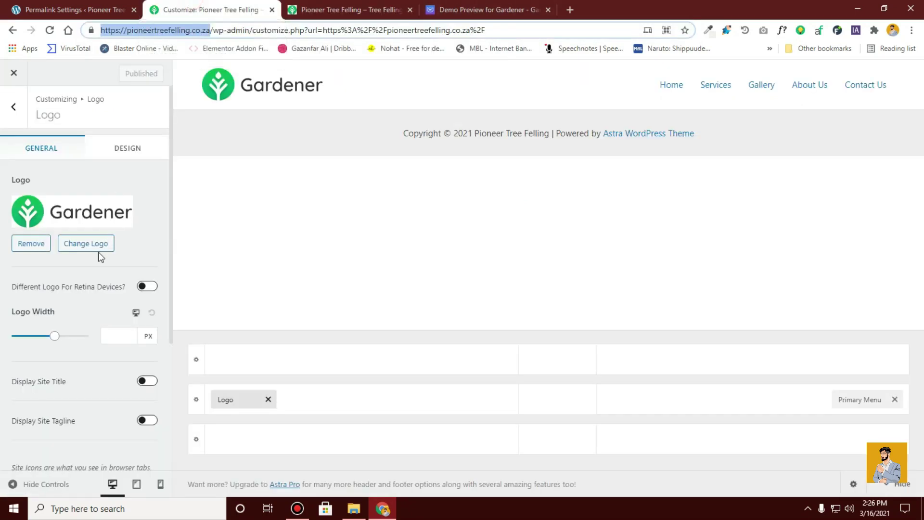
{"action": "left_click", "coordinate": [14, 106]}
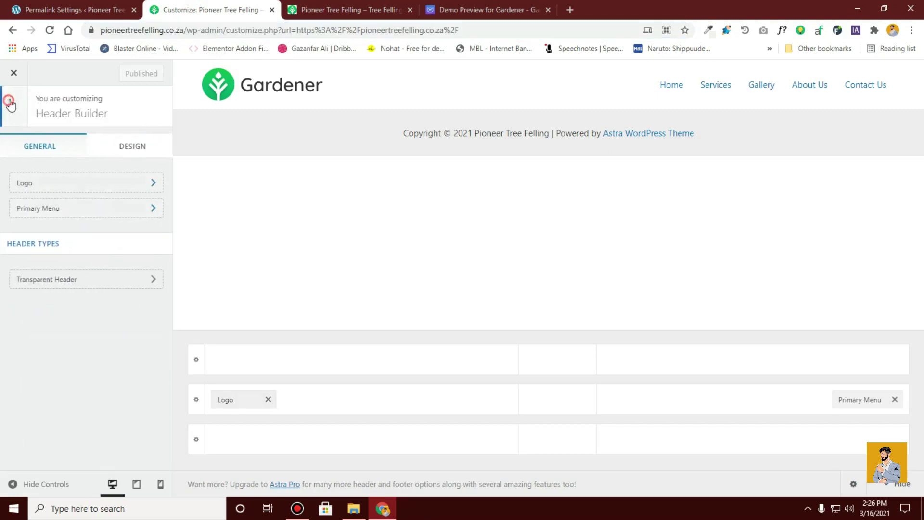
{"action": "left_click", "coordinate": [13, 107]}
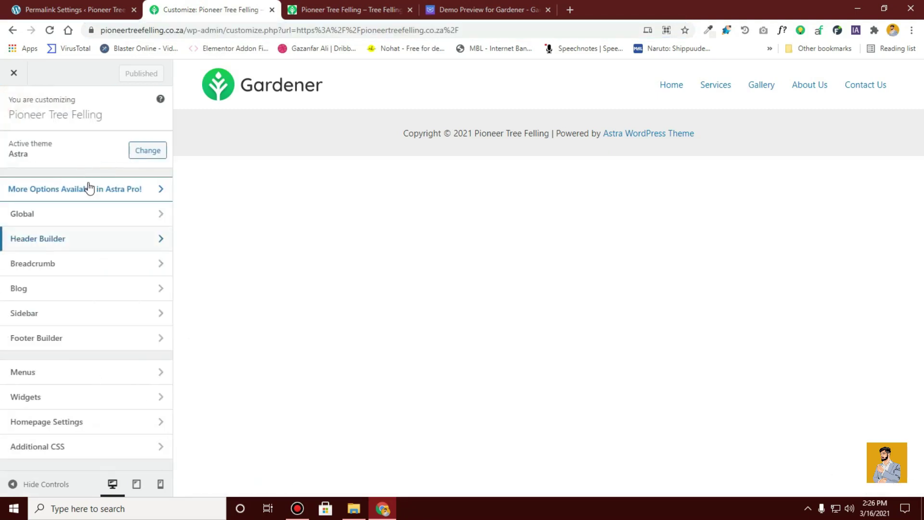
{"action": "left_click", "coordinate": [54, 221]}
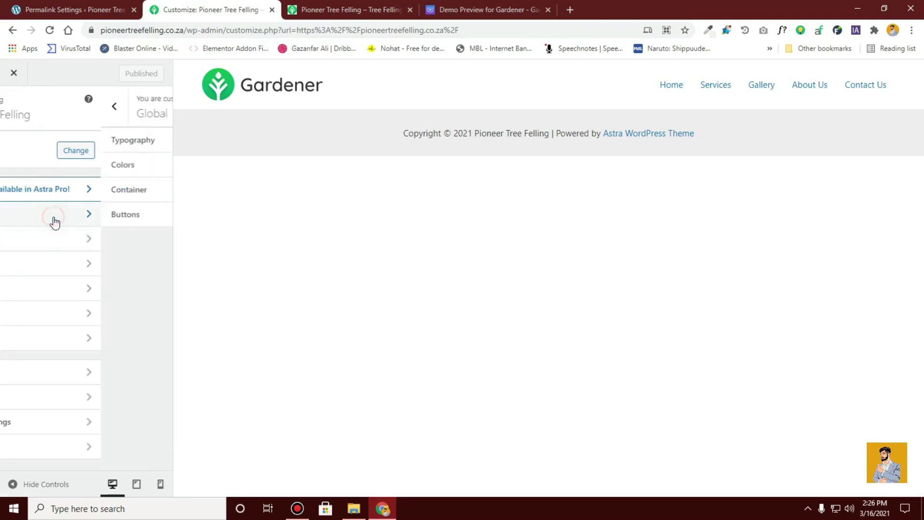
{"action": "left_click", "coordinate": [82, 140]}
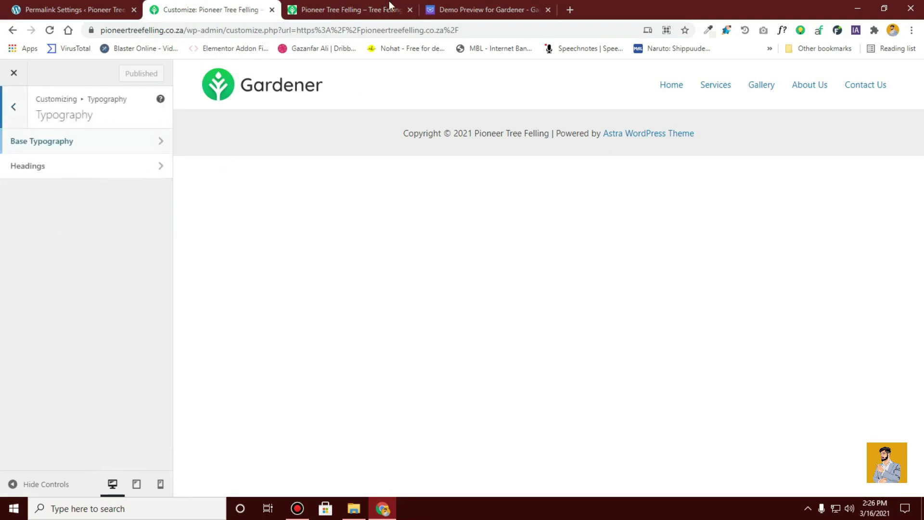
Examine the heading and body fonts in the Gardener demo's services section with WhatFont, then return to the customizer's typography settings
{"action": "left_click", "coordinate": [354, 8]}
{"action": "left_click", "coordinate": [504, 6]}
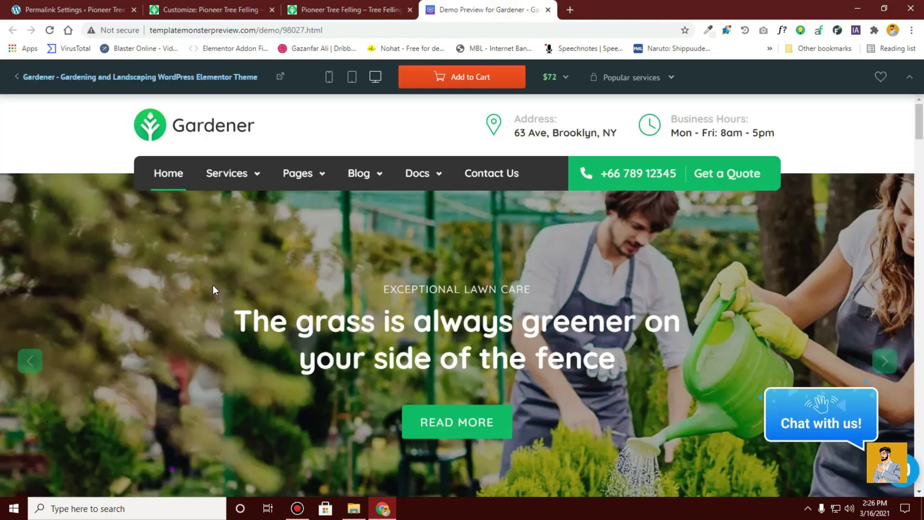
{"action": "scroll", "coordinate": [293, 331], "scroll_direction": "down", "scroll_amount": 3}
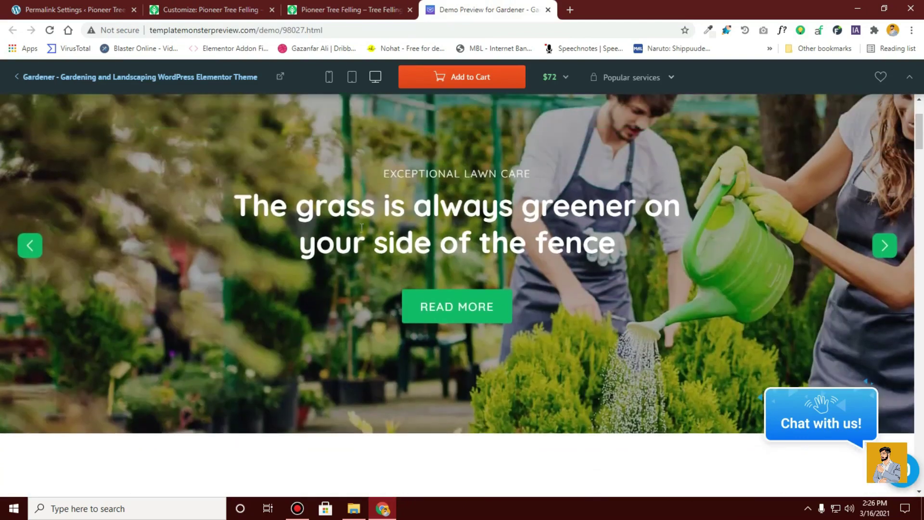
{"action": "scroll", "coordinate": [339, 297], "scroll_direction": "down", "scroll_amount": 8}
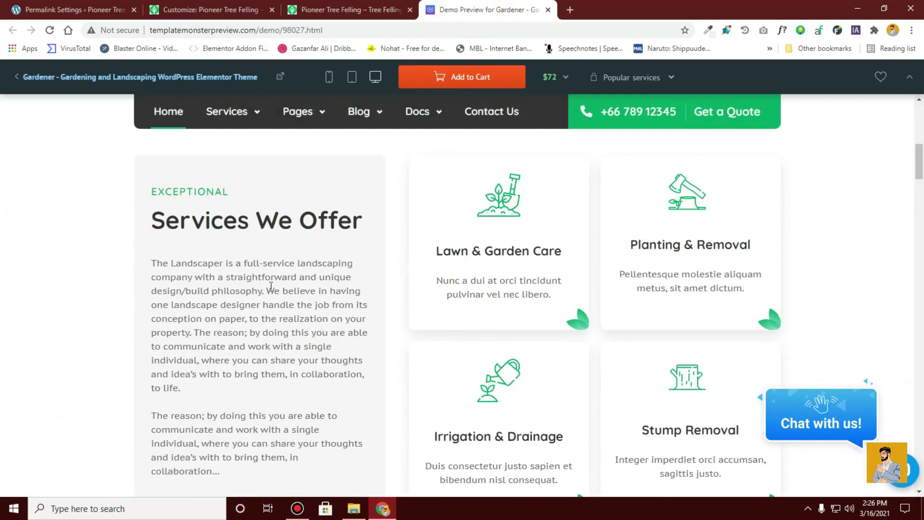
{"action": "left_click", "coordinate": [787, 31]}
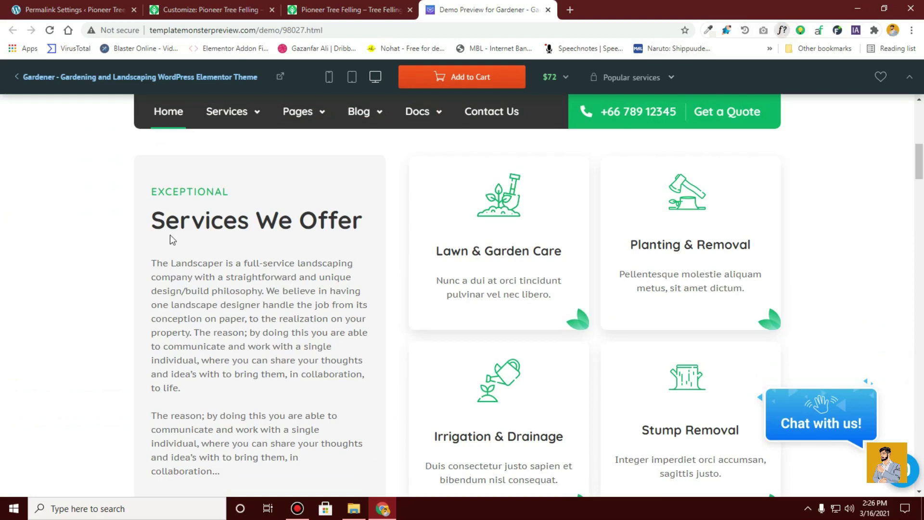
{"action": "scroll", "coordinate": [294, 229], "scroll_direction": "down", "scroll_amount": 5}
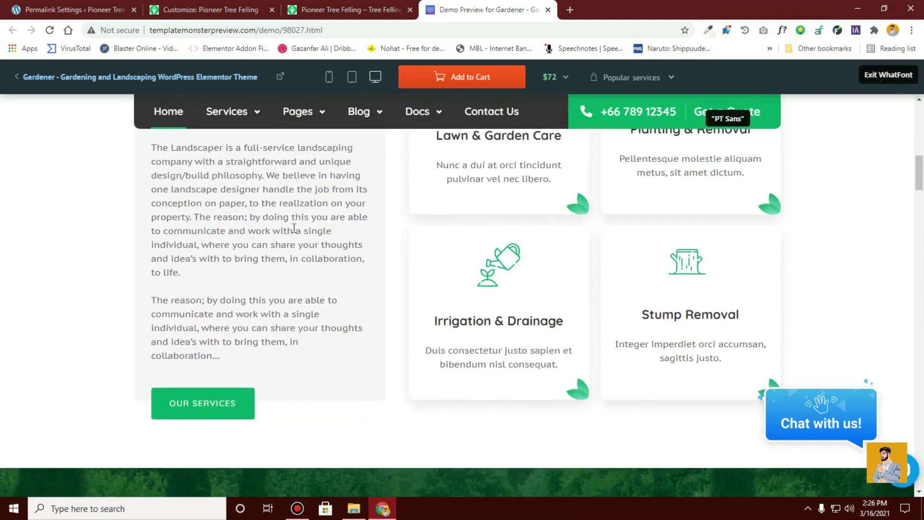
{"action": "scroll", "coordinate": [296, 227], "scroll_direction": "up", "scroll_amount": 2}
{"action": "scroll", "coordinate": [302, 201], "scroll_direction": "up", "scroll_amount": 3}
{"action": "scroll", "coordinate": [236, 321], "scroll_direction": "down", "scroll_amount": 2}
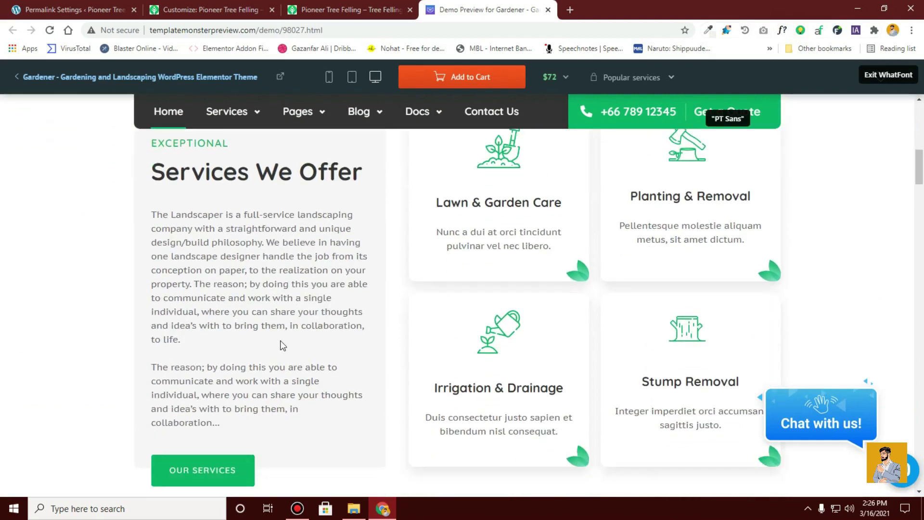
{"action": "left_click", "coordinate": [888, 75]}
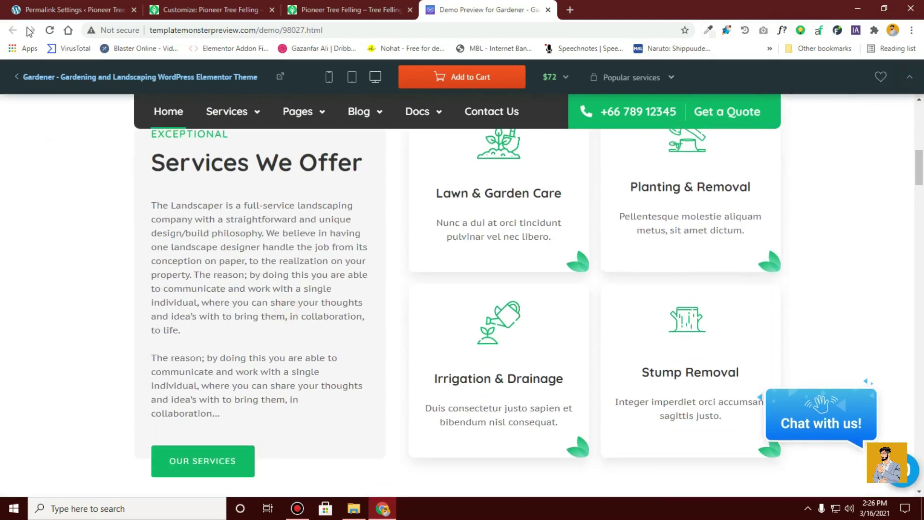
{"action": "left_click", "coordinate": [202, 9]}
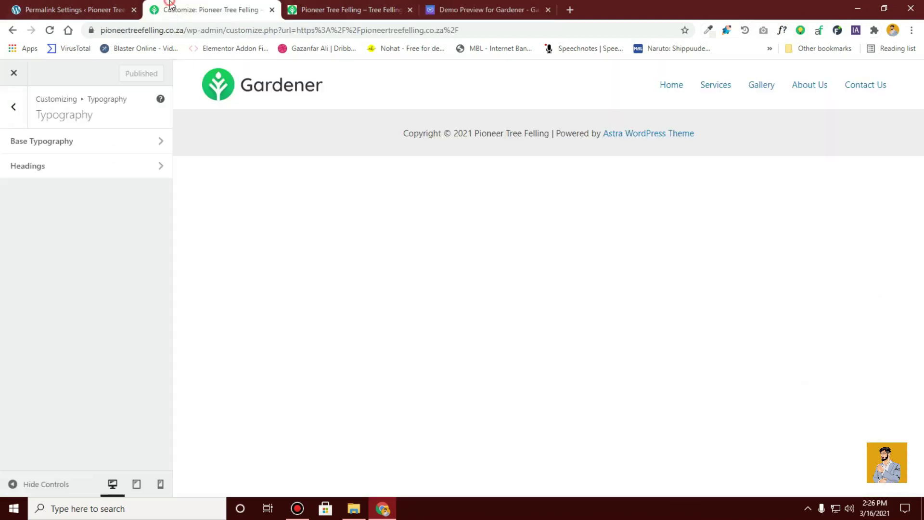
Set the Body Font Family in the Base Typography settings to PT Sans
{"action": "left_click", "coordinate": [27, 151]}
{"action": "left_click", "coordinate": [70, 171]}
{"action": "left_click", "coordinate": [73, 187]}
{"action": "type", "text": "pt sa"}
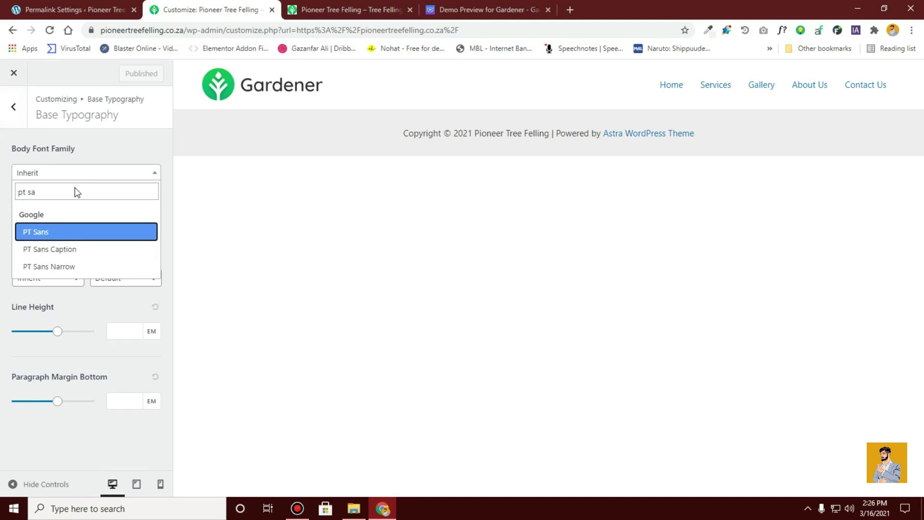
{"action": "key", "text": "Return"}
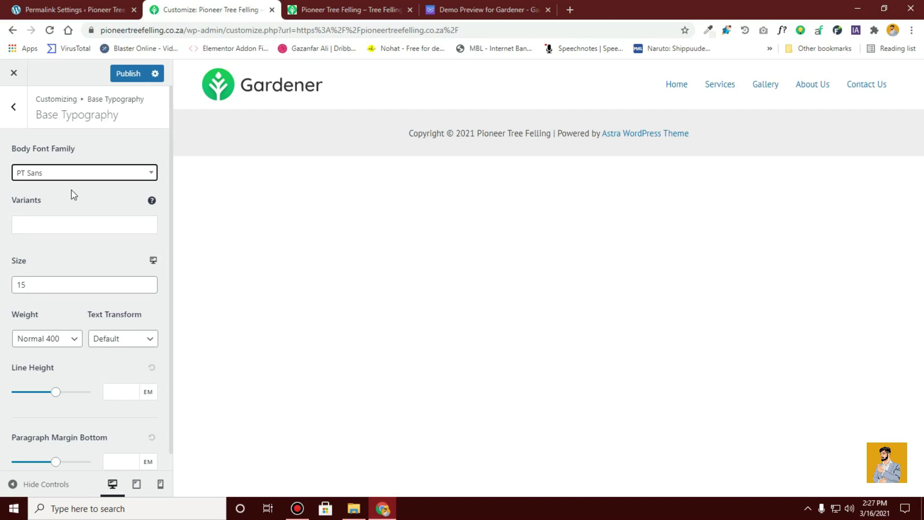
{"action": "scroll", "coordinate": [7, 259], "scroll_direction": "down", "scroll_amount": 1}
{"action": "scroll", "coordinate": [7, 258], "scroll_direction": "up", "scroll_amount": 1}
Leave Base Typography, open the Headings typography settings and set the Heading Font Family to Poppins
{"action": "left_click", "coordinate": [15, 126]}
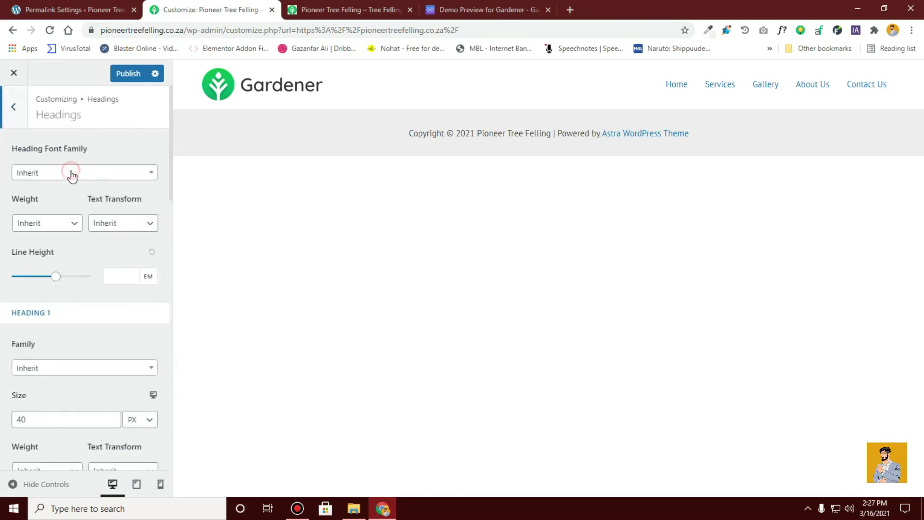
{"action": "left_click", "coordinate": [71, 172]}
{"action": "left_click", "coordinate": [74, 189]}
{"action": "type", "text": "popp"}
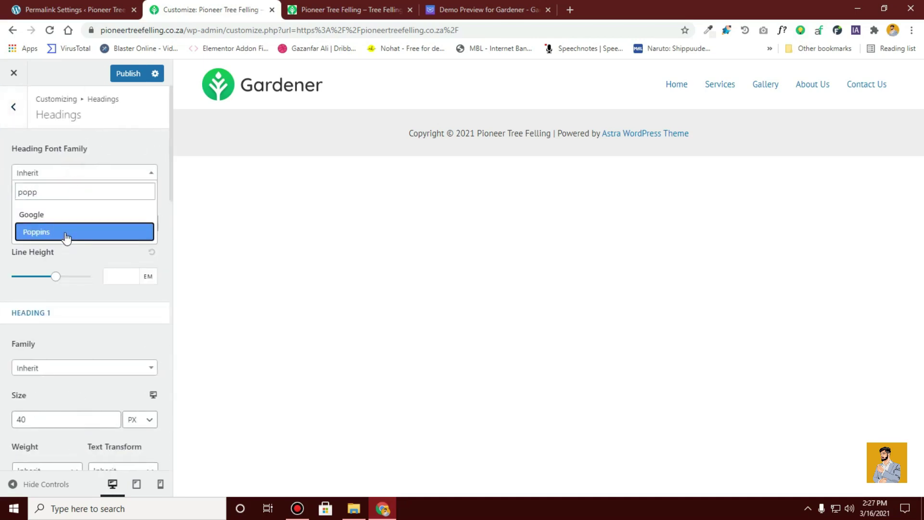
{"action": "left_click", "coordinate": [66, 232]}
Set the Heading 1 font family to Poppins
{"action": "scroll", "coordinate": [43, 220], "scroll_direction": "down", "scroll_amount": 3}
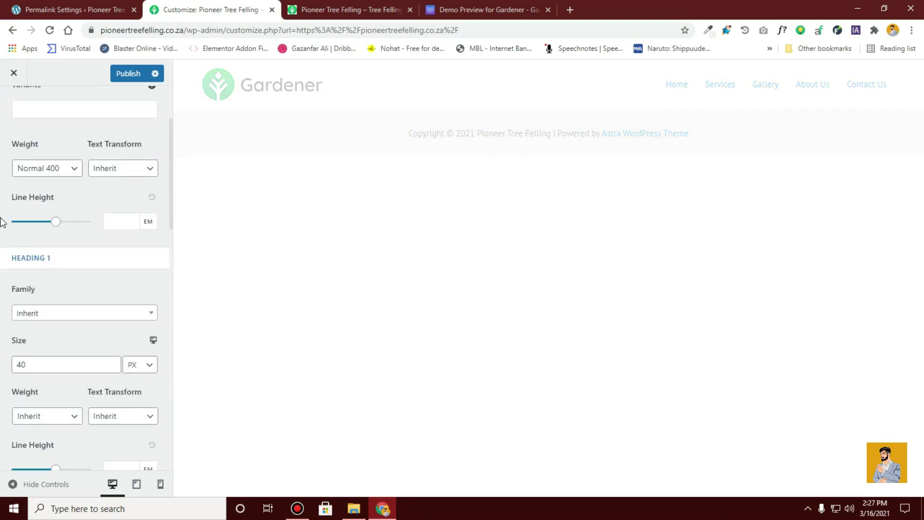
{"action": "scroll", "coordinate": [42, 220], "scroll_direction": "down", "scroll_amount": 3}
{"action": "left_click", "coordinate": [62, 198]}
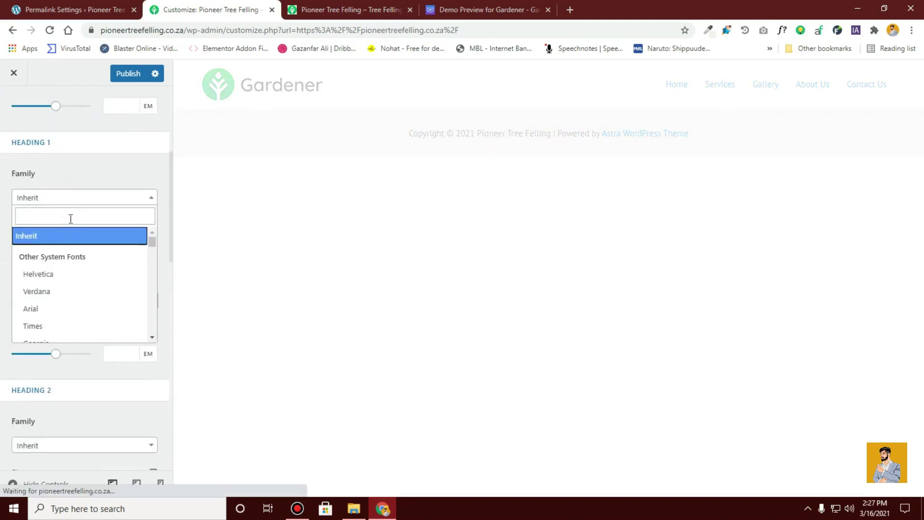
{"action": "type", "text": "p[o"}
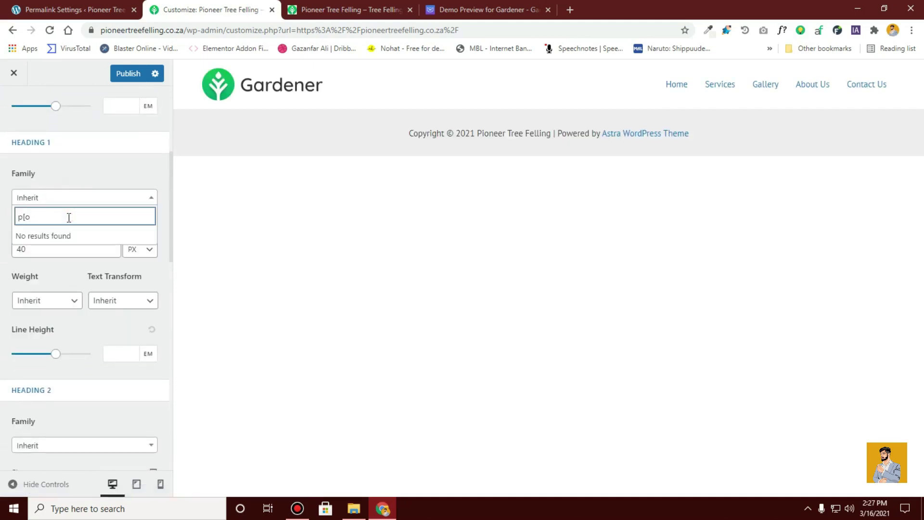
{"action": "key", "text": "BackSpace"}
{"action": "type", "text": "opp"}
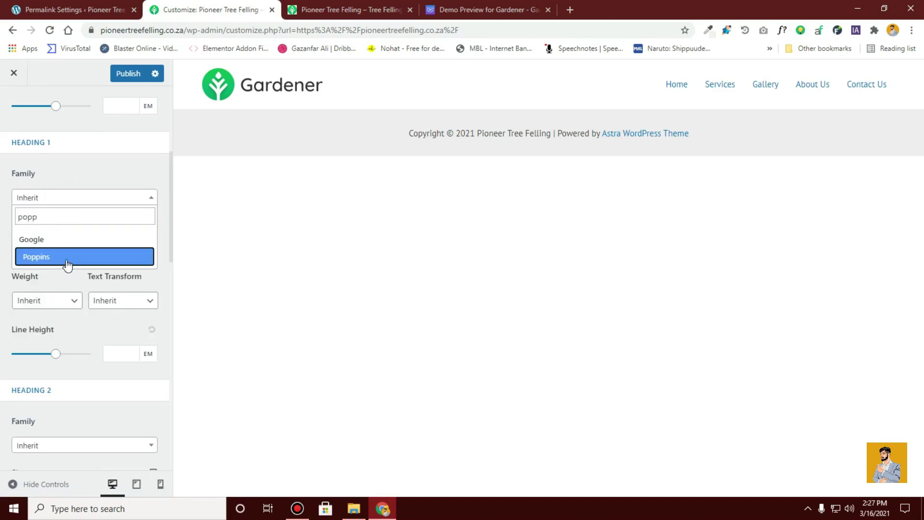
{"action": "left_click", "coordinate": [68, 258]}
Set the Heading 2 font family to Poppins
{"action": "scroll", "coordinate": [4, 250], "scroll_direction": "down", "scroll_amount": 5}
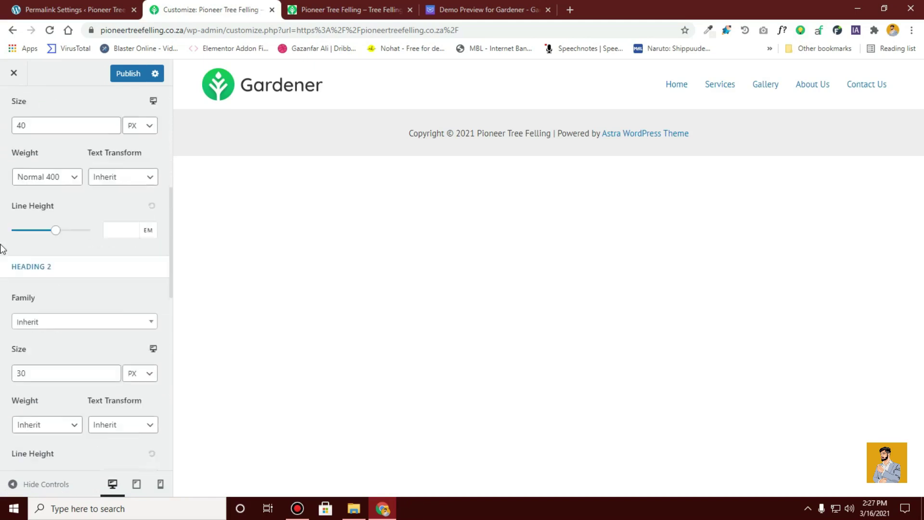
{"action": "left_click", "coordinate": [46, 221]}
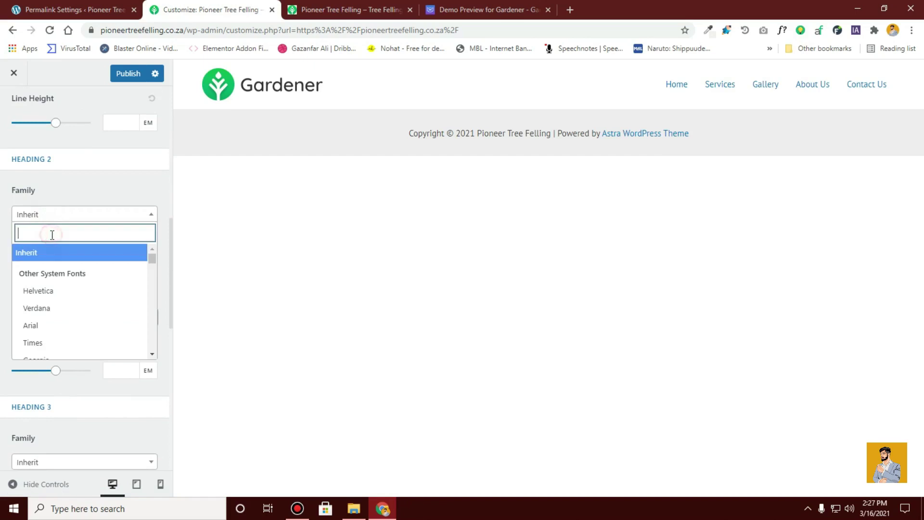
{"action": "type", "text": "popp"}
{"action": "left_click", "coordinate": [72, 273]}
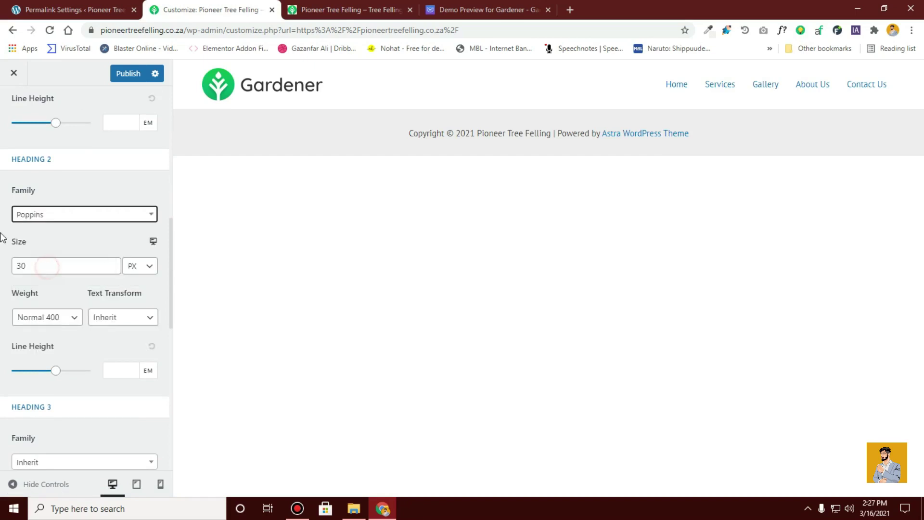
Set the Heading 3 font family to Poppins
{"action": "scroll", "coordinate": [43, 235], "scroll_direction": "down", "scroll_amount": 5}
{"action": "left_click", "coordinate": [46, 232]}
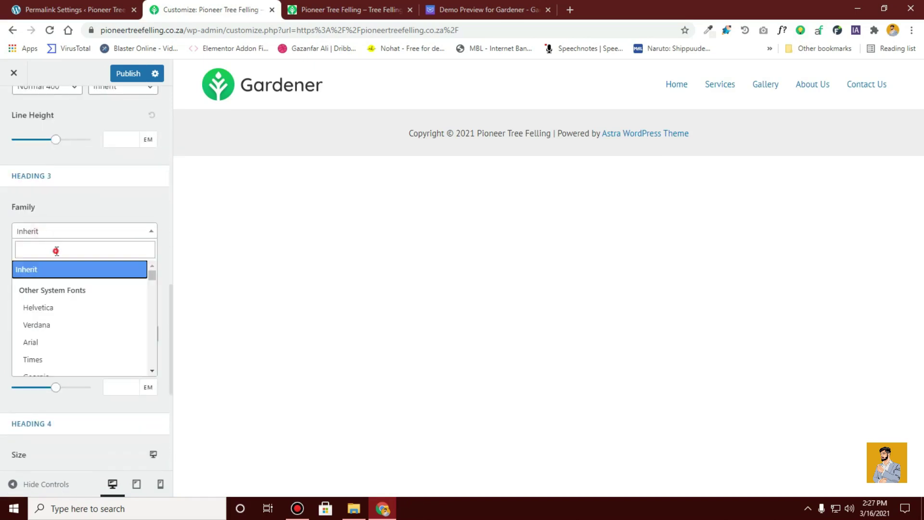
{"action": "type", "text": "popp"}
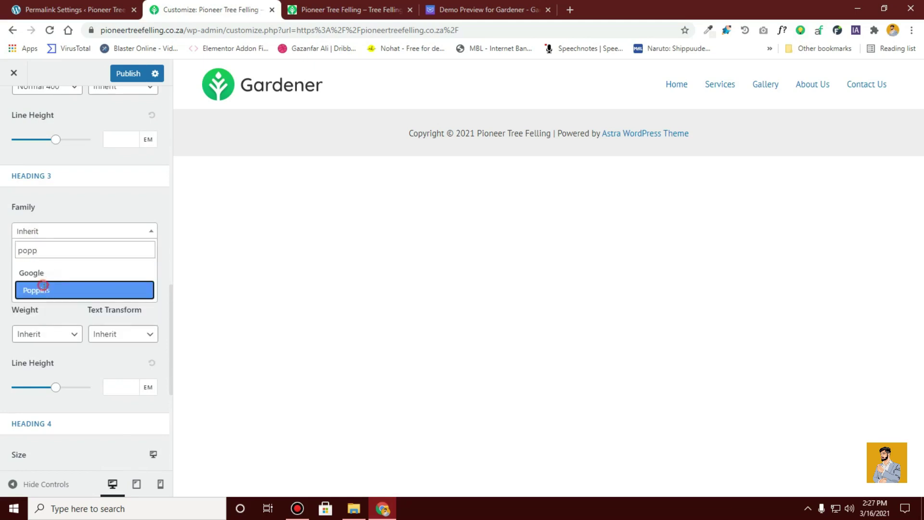
{"action": "left_click", "coordinate": [43, 285]}
{"action": "scroll", "coordinate": [24, 241], "scroll_direction": "down", "scroll_amount": 5}
{"action": "scroll", "coordinate": [2, 188], "scroll_direction": "up", "scroll_amount": 5}
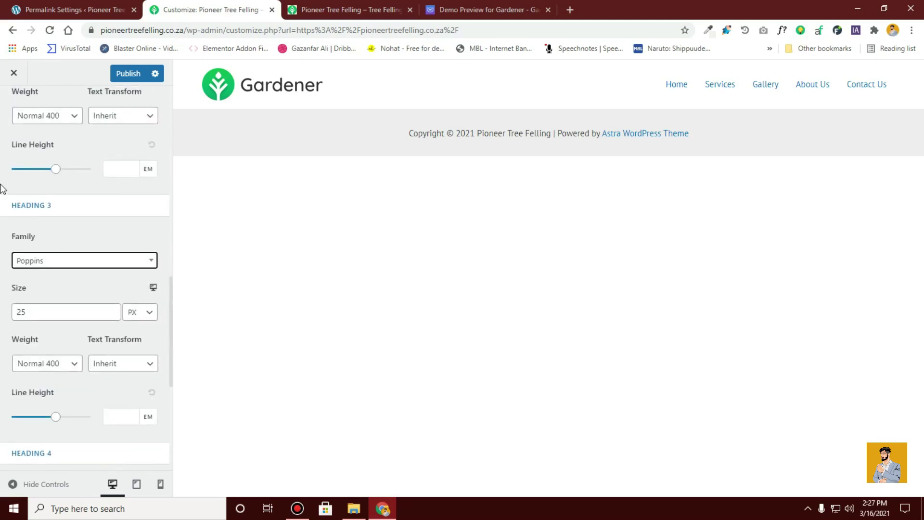
{"action": "scroll", "coordinate": [3, 188], "scroll_direction": "up", "scroll_amount": 10}
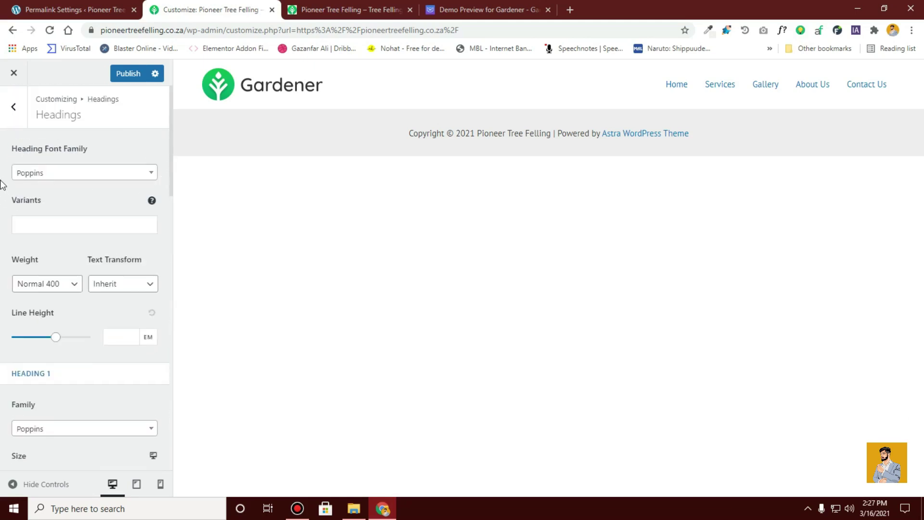
Leave the typography settings and open the Global Colors settings
{"action": "left_click", "coordinate": [7, 118]}
{"action": "left_click", "coordinate": [7, 117]}
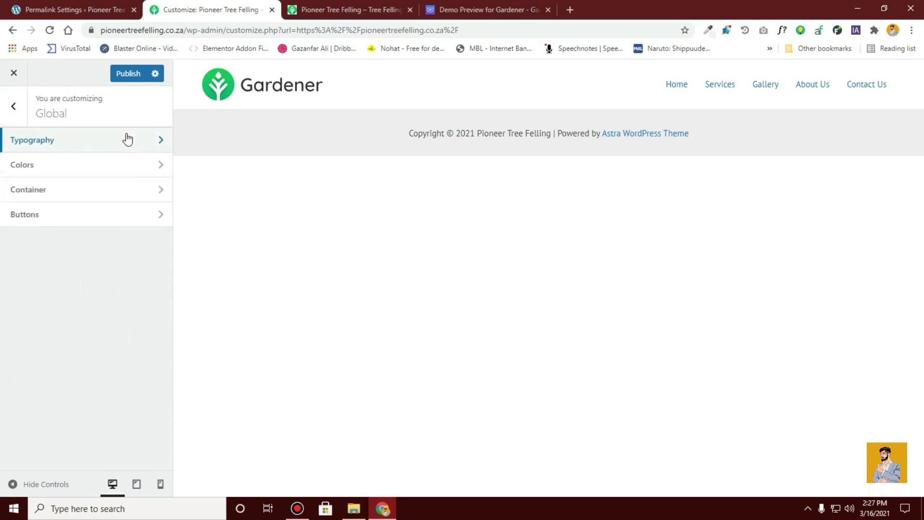
{"action": "left_click", "coordinate": [65, 167]}
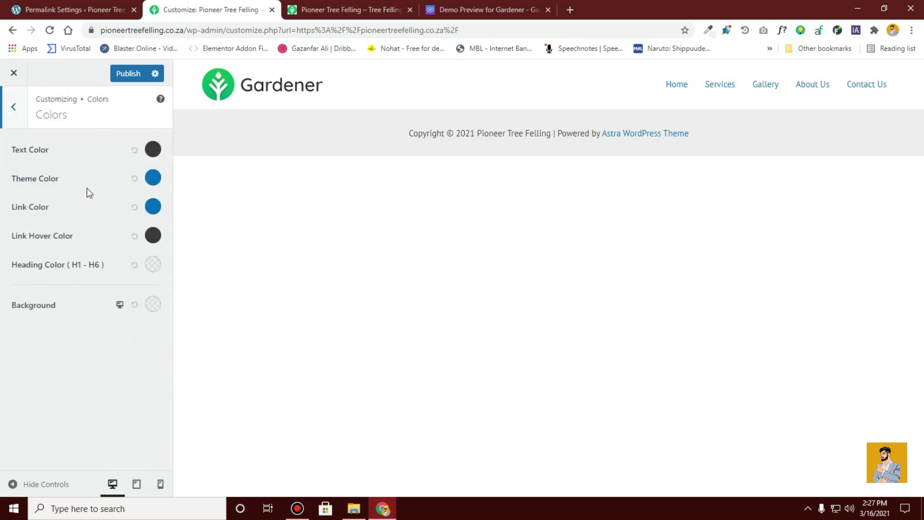
Sample the green of the Gardener demo's logo with the page color picker and copy its hex code 18CB5C
{"action": "left_click", "coordinate": [317, 12]}
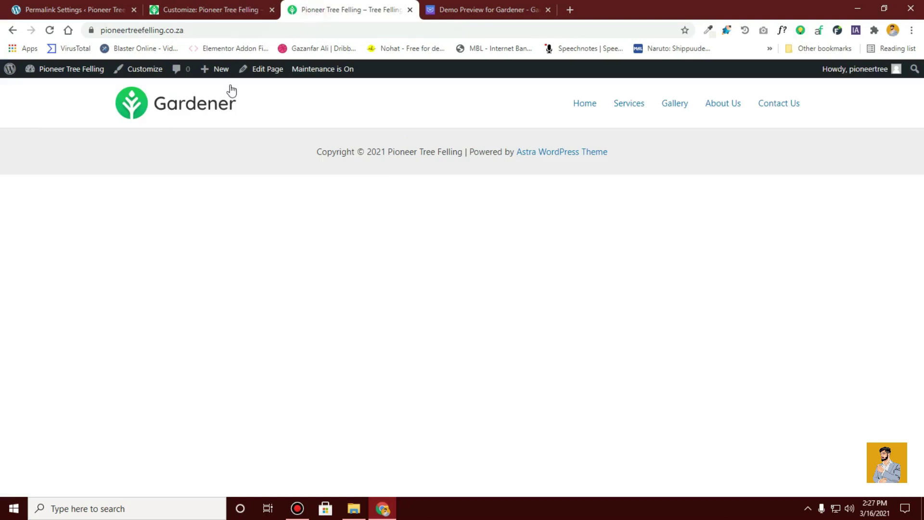
{"action": "left_click", "coordinate": [458, 8]}
{"action": "scroll", "coordinate": [183, 223], "scroll_direction": "up", "scroll_amount": 6}
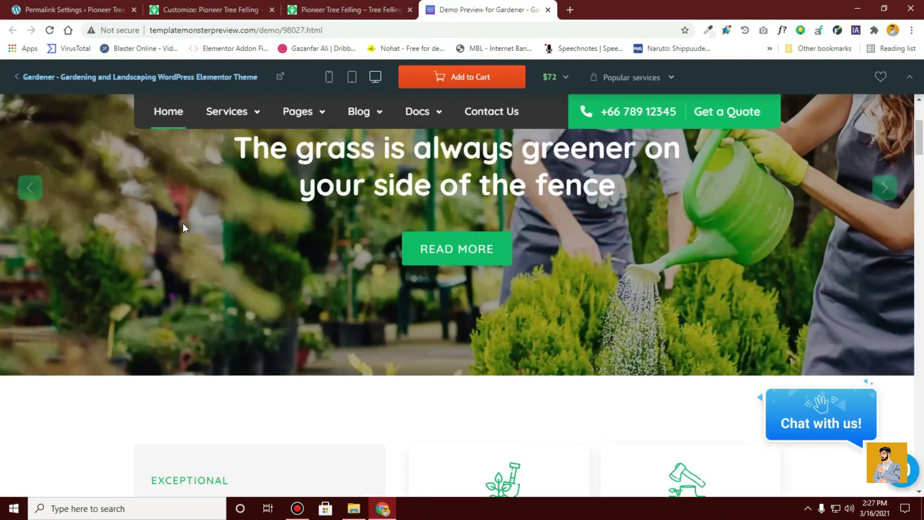
{"action": "scroll", "coordinate": [184, 221], "scroll_direction": "up", "scroll_amount": 3}
{"action": "scroll", "coordinate": [183, 218], "scroll_direction": "down", "scroll_amount": 2}
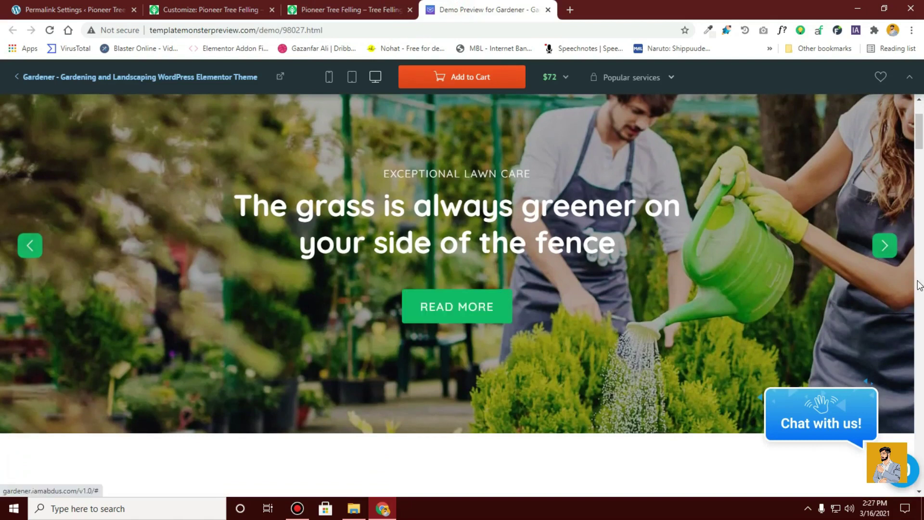
{"action": "scroll", "coordinate": [201, 179], "scroll_direction": "up", "scroll_amount": 3}
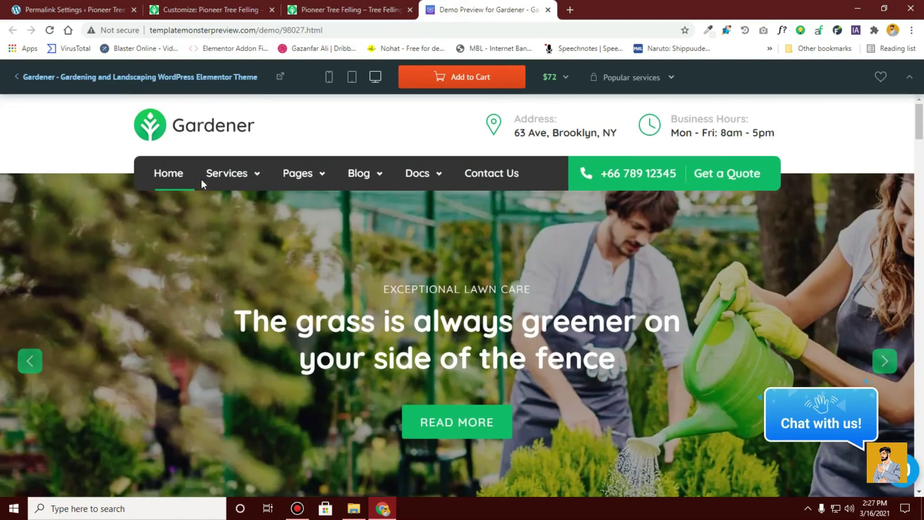
{"action": "left_click", "coordinate": [708, 29]}
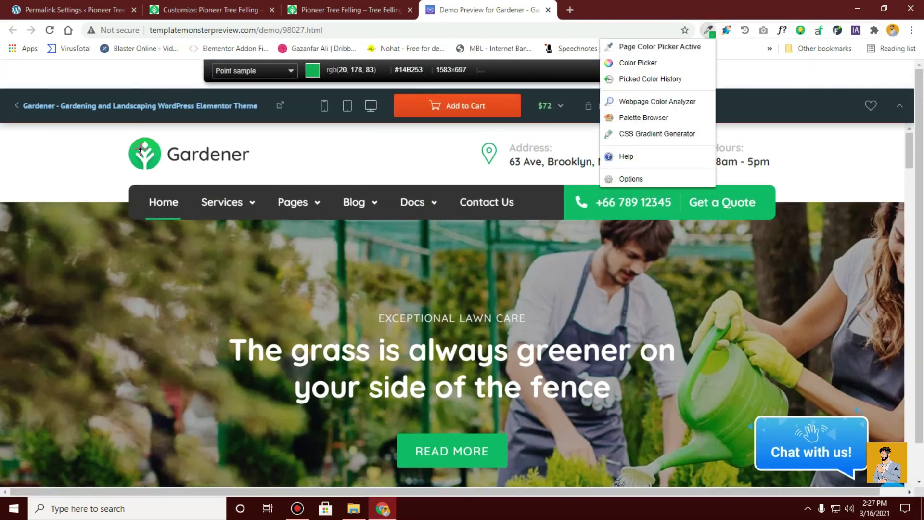
{"action": "left_click", "coordinate": [140, 146]}
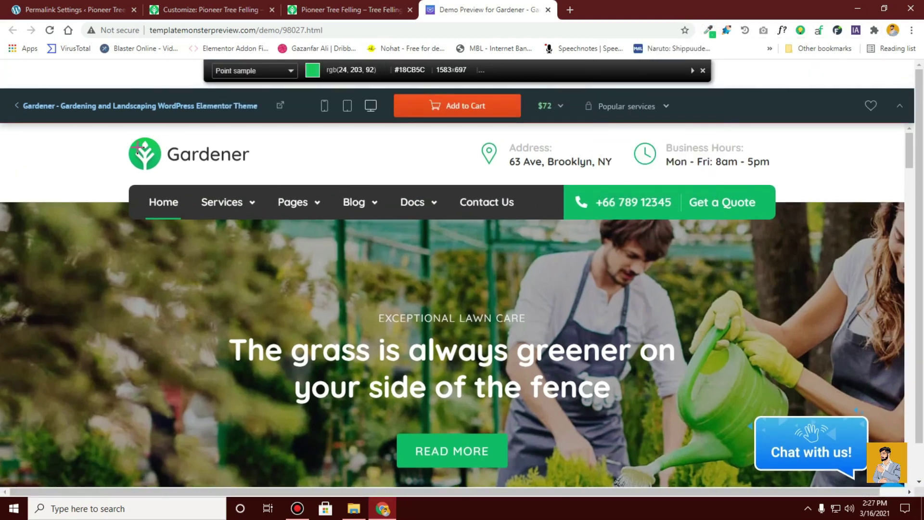
{"action": "left_click", "coordinate": [138, 148]}
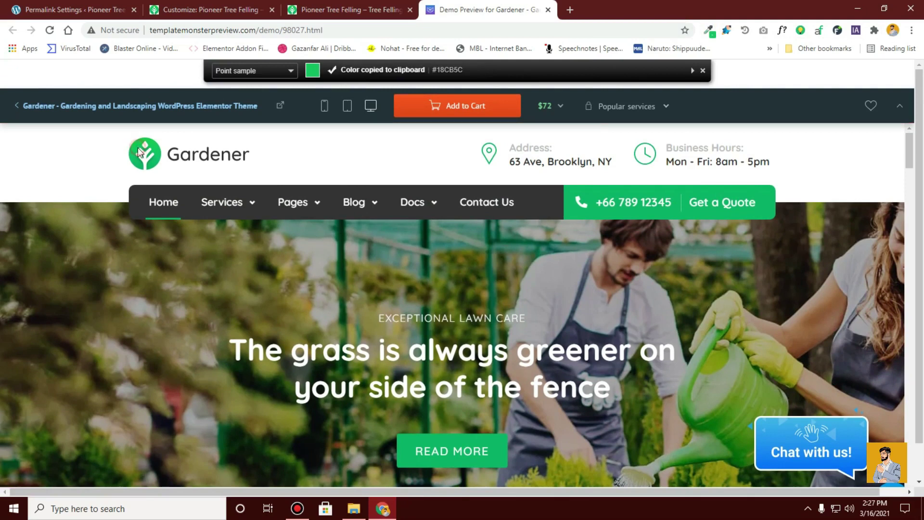
{"action": "left_click", "coordinate": [711, 31]}
{"action": "mouse_move", "coordinate": [634, 84]}
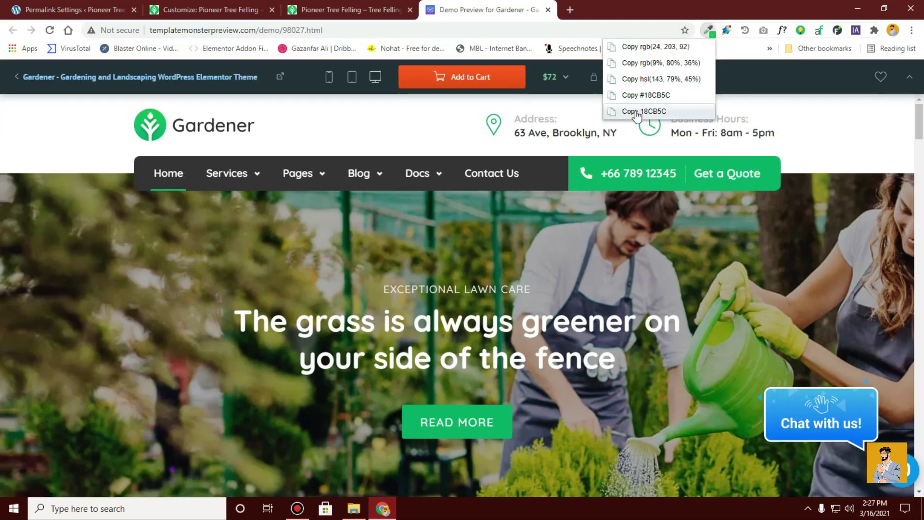
{"action": "left_click", "coordinate": [636, 108]}
Return to the customizer's Colors settings and set the Theme Color to the copied green 18CB5C
{"action": "left_click", "coordinate": [317, 9]}
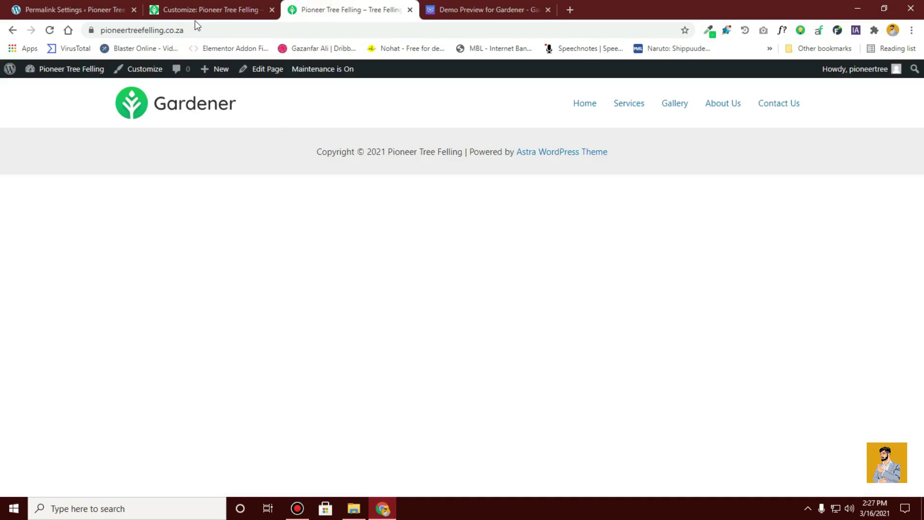
{"action": "left_click", "coordinate": [202, 9]}
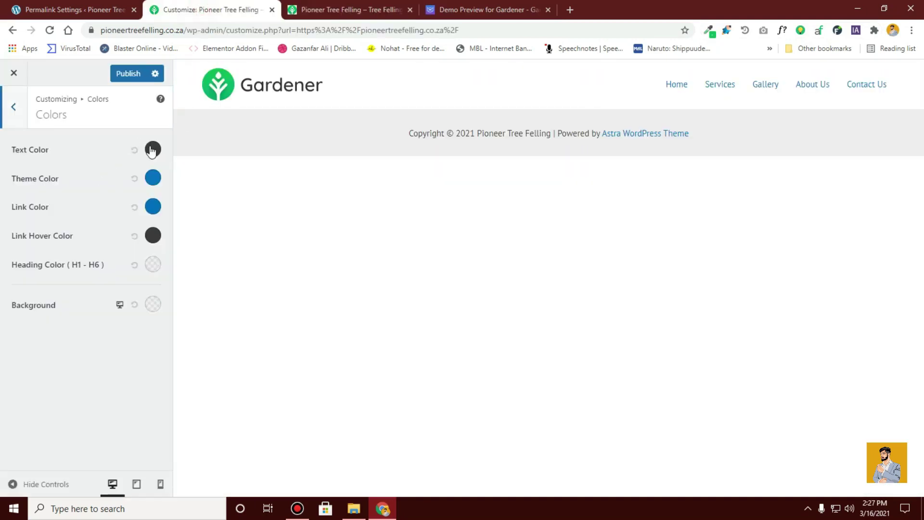
{"action": "left_click", "coordinate": [153, 181]}
{"action": "left_click_drag", "start_coordinate": [63, 338], "coordinate": [27, 338]}
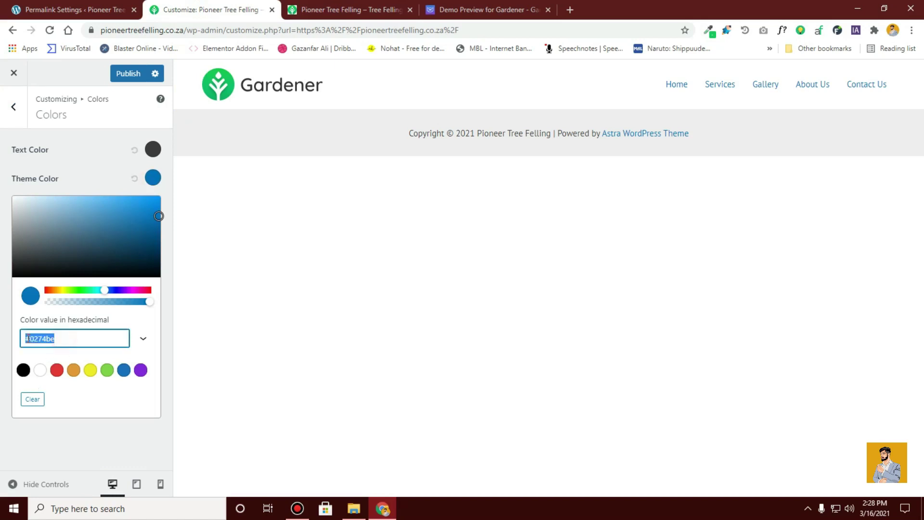
{"action": "key", "text": "ctrl+v"}
{"action": "left_click", "coordinate": [4, 300]}
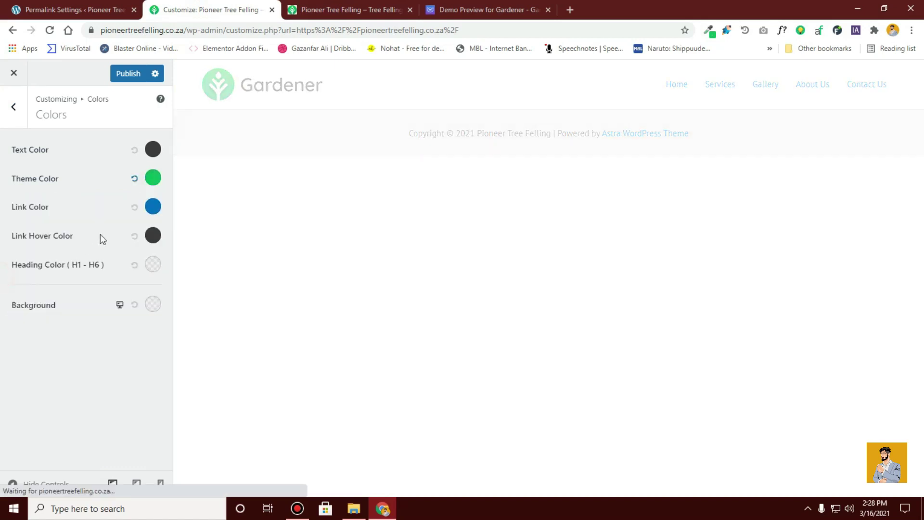
Set the Link Color to the copied green 18CB5C
{"action": "left_click", "coordinate": [152, 208]}
{"action": "left_click_drag", "start_coordinate": [63, 366], "coordinate": [26, 366]}
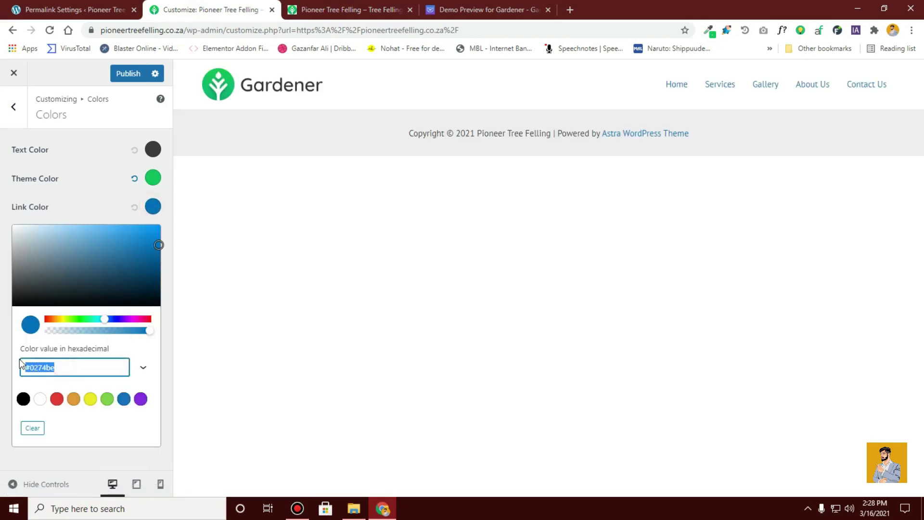
{"action": "key", "text": "ctrl+v"}
{"action": "left_click", "coordinate": [4, 339]}
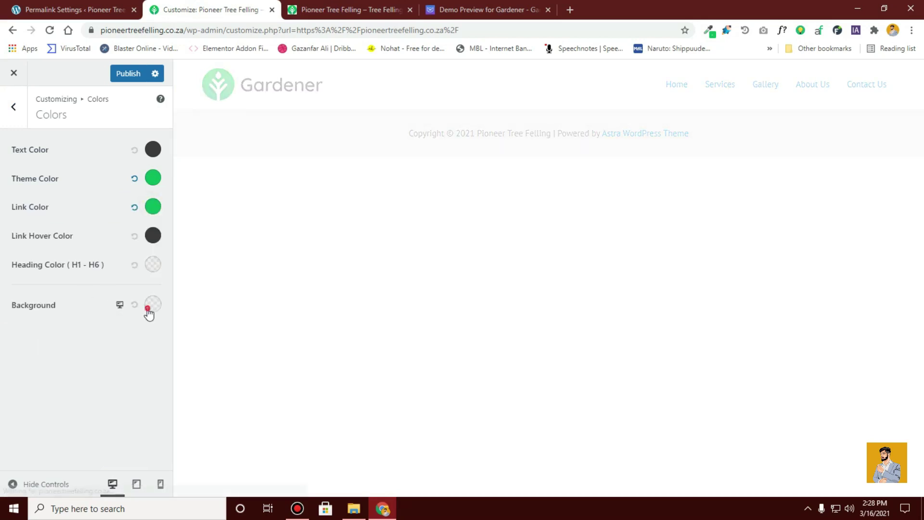
Set the site's Background color to white in the Colors settings
{"action": "left_click", "coordinate": [148, 305]}
{"action": "left_click_drag", "start_coordinate": [102, 368], "coordinate": [12, 360]}
{"action": "left_click", "coordinate": [2, 331]}
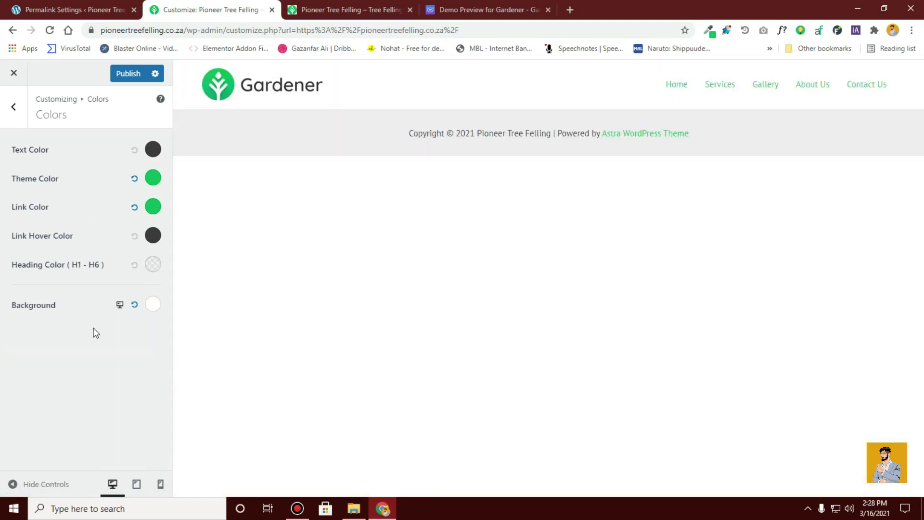
Leave the Global settings and open the Footer Builder
{"action": "left_click", "coordinate": [14, 106]}
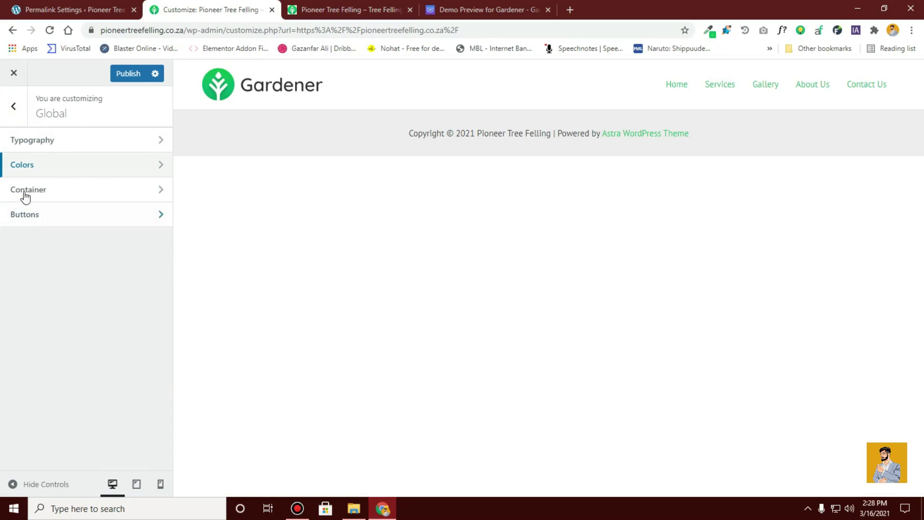
{"action": "left_click", "coordinate": [11, 111]}
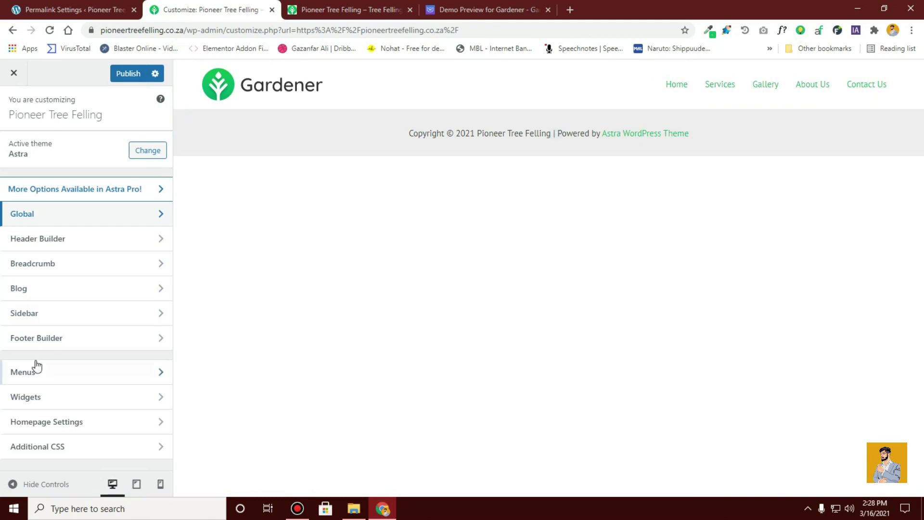
{"action": "left_click", "coordinate": [18, 337]}
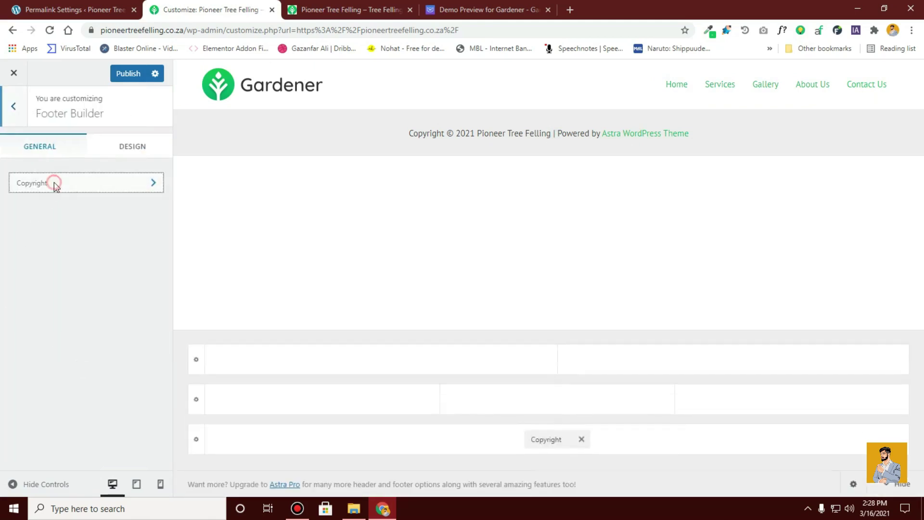
Replace "Powered by [theme_author]" in the footer's Copyright text with "All Right Reserved" and return to the Footer Builder
{"action": "left_click", "coordinate": [54, 184]}
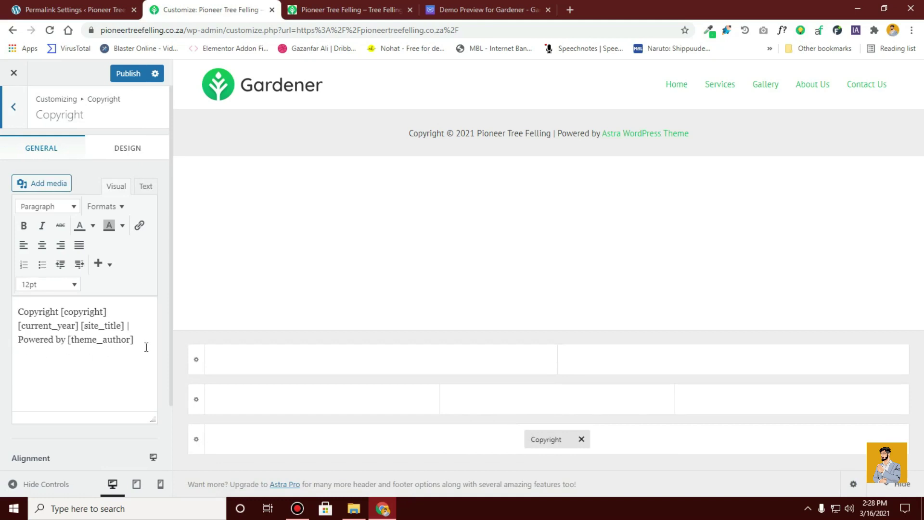
{"action": "left_click_drag", "start_coordinate": [146, 344], "coordinate": [16, 342]}
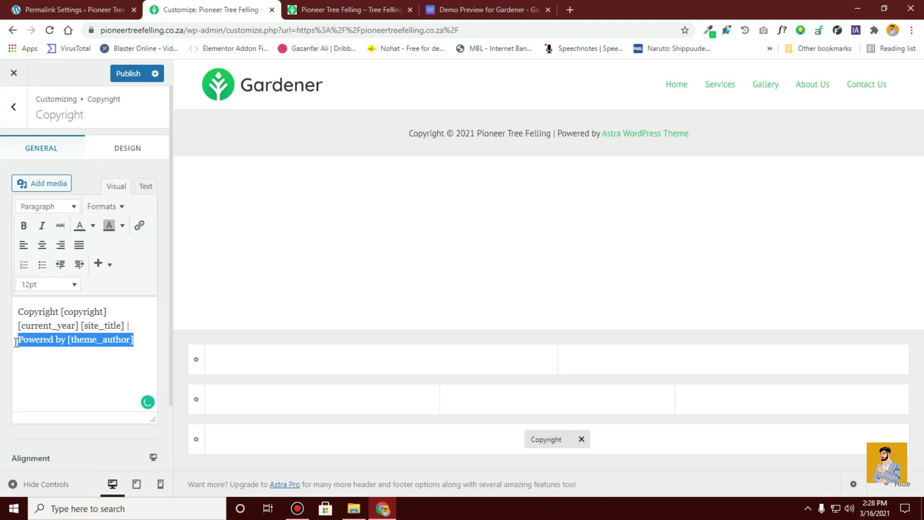
{"action": "type", "text": "SA"}
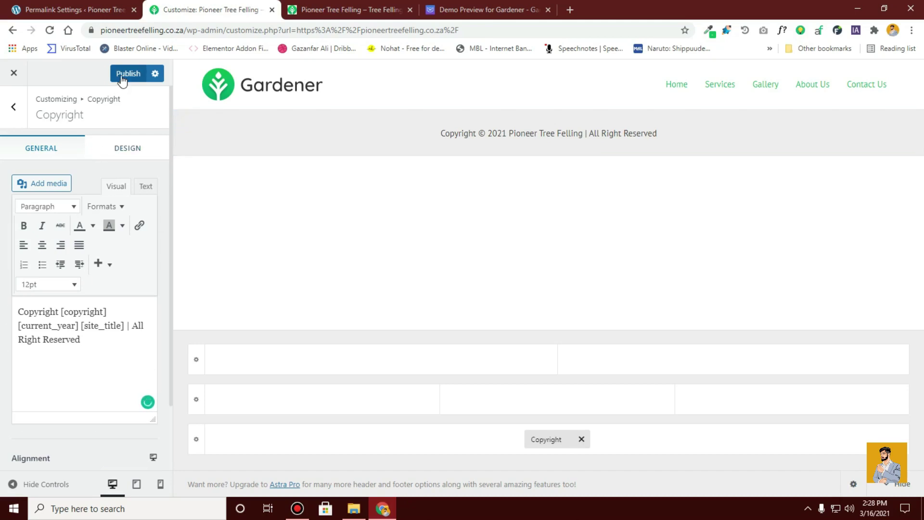
{"action": "left_click", "coordinate": [12, 107]}
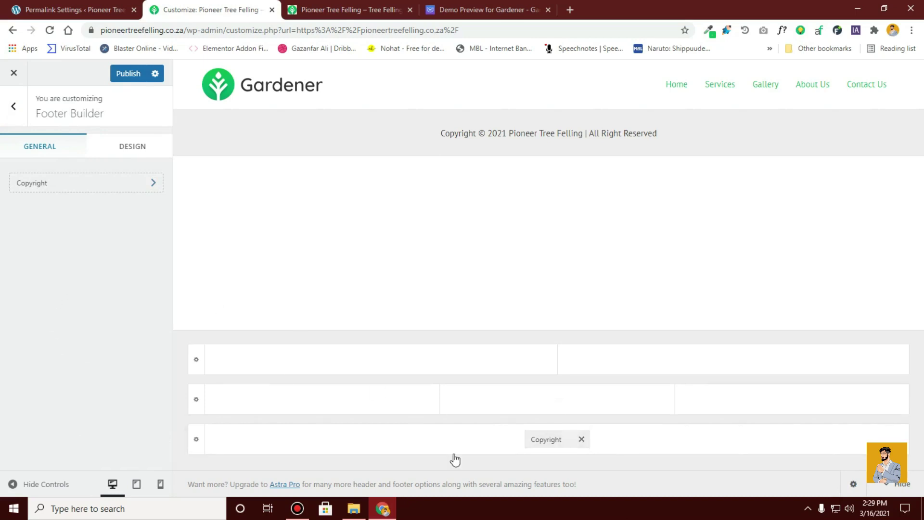
Remove the Copyright element from the footer and publish the change
{"action": "left_click", "coordinate": [581, 439]}
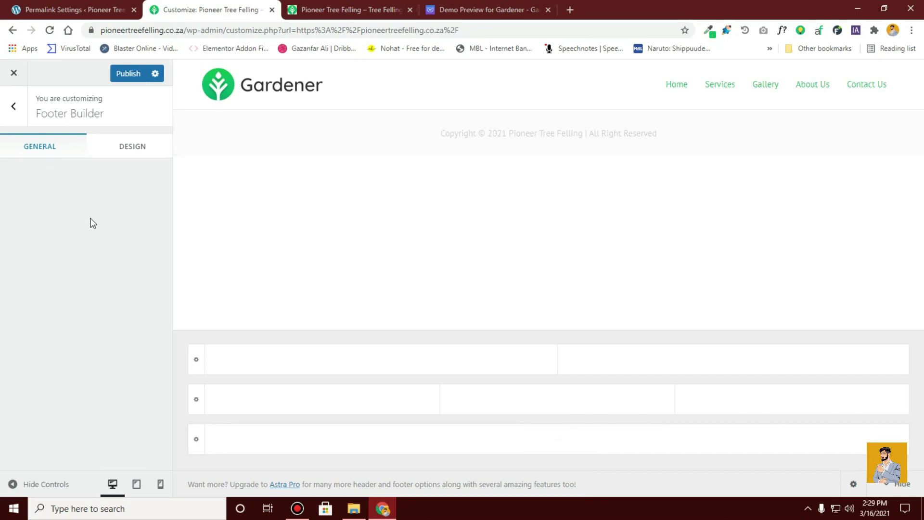
{"action": "left_click", "coordinate": [116, 74]}
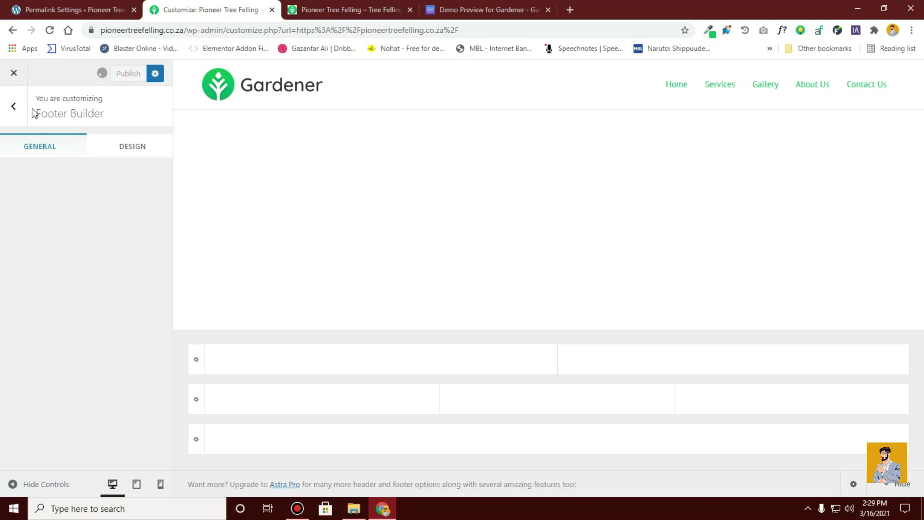
{"action": "left_click", "coordinate": [6, 115]}
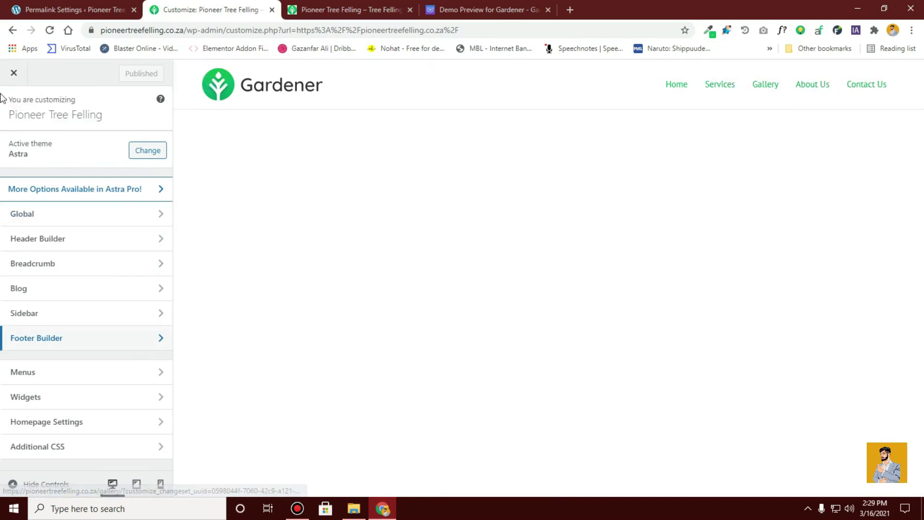
Exit the Customizer and open the WordPress dashboard of the Pioneer Tree Felling site
{"action": "left_click", "coordinate": [320, 10]}
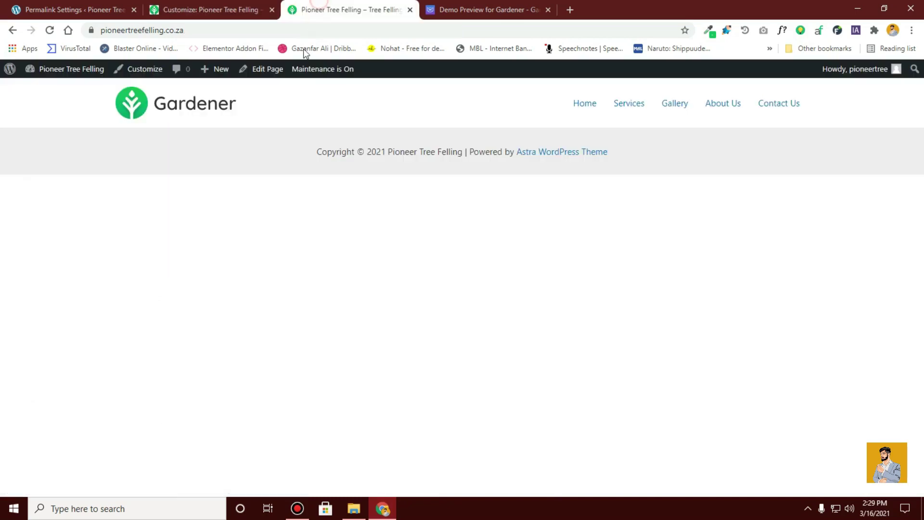
{"action": "left_click", "coordinate": [469, 10]}
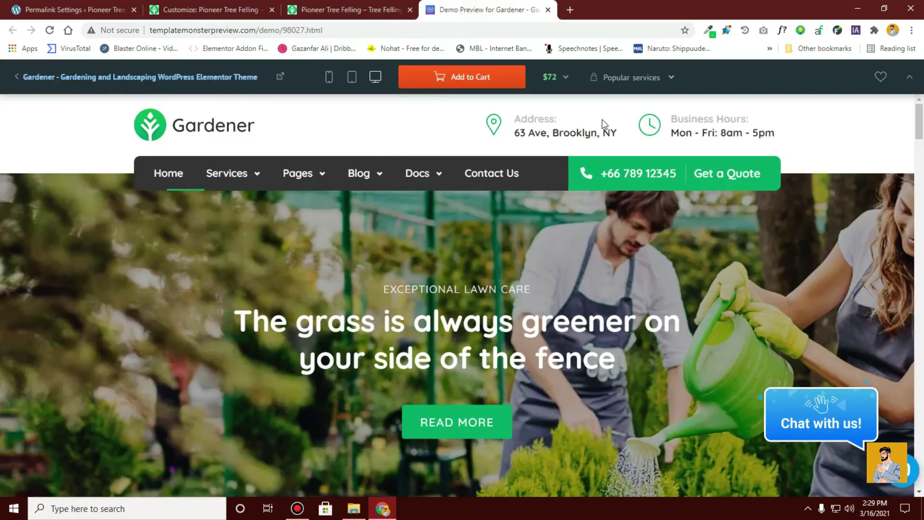
{"action": "left_click", "coordinate": [193, 9]}
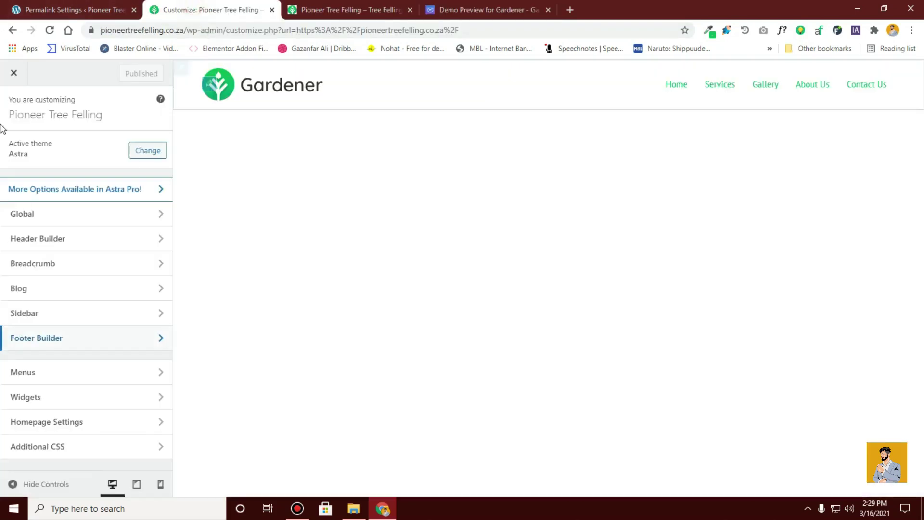
{"action": "left_click", "coordinate": [13, 72]}
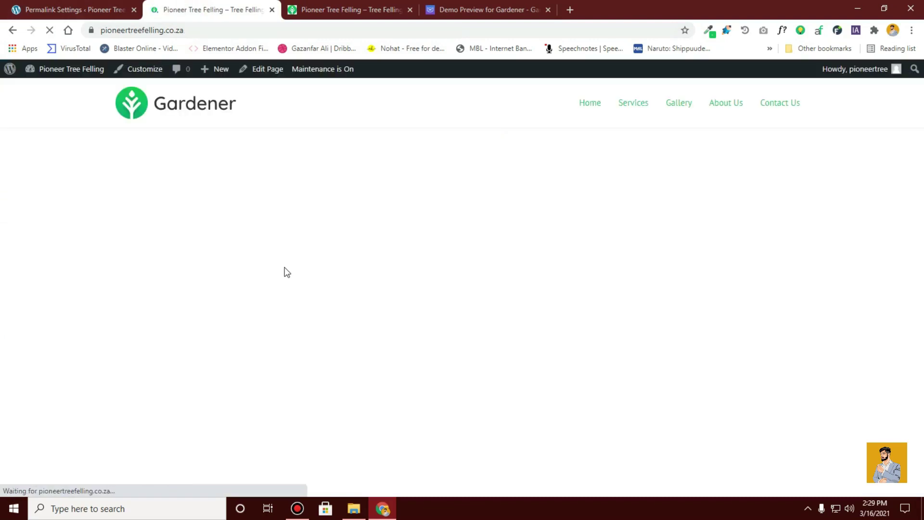
{"action": "mouse_move", "coordinate": [511, 1]}
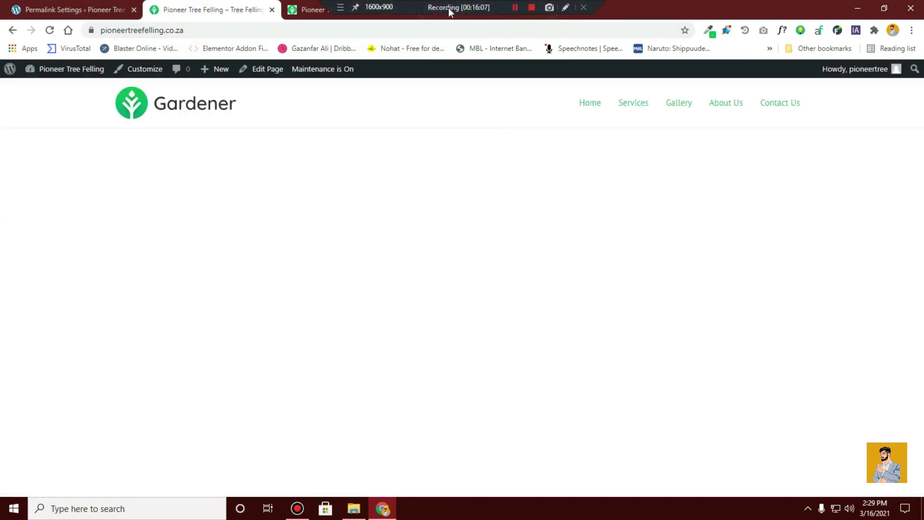
{"action": "left_click", "coordinate": [53, 91]}
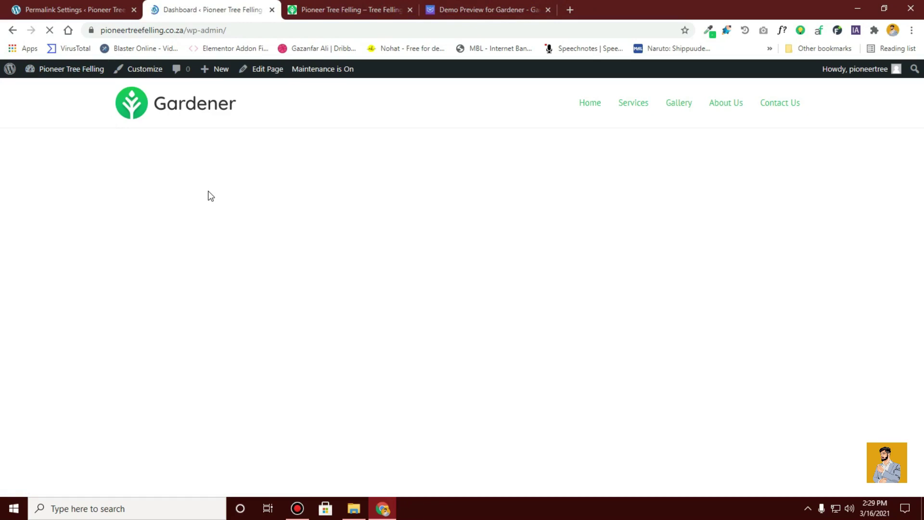
{"action": "left_click", "coordinate": [96, 4]}
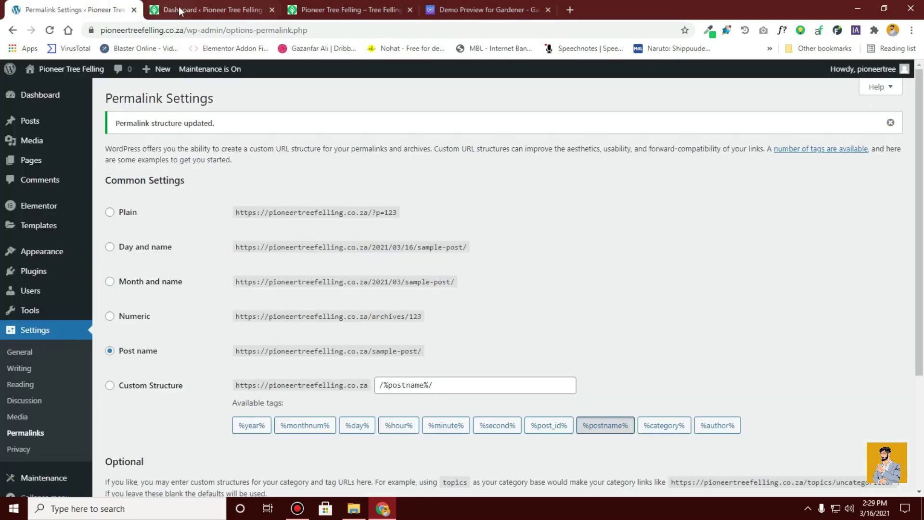
{"action": "left_click", "coordinate": [178, 10]}
Create a Header template named "Main Header" in Elementor's Theme Builder
{"action": "mouse_move", "coordinate": [50, 266]}
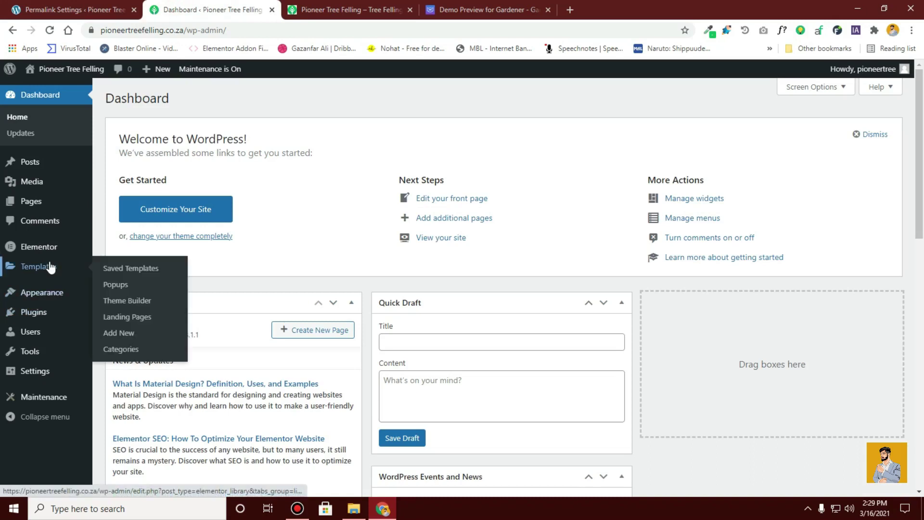
{"action": "left_click", "coordinate": [138, 305]}
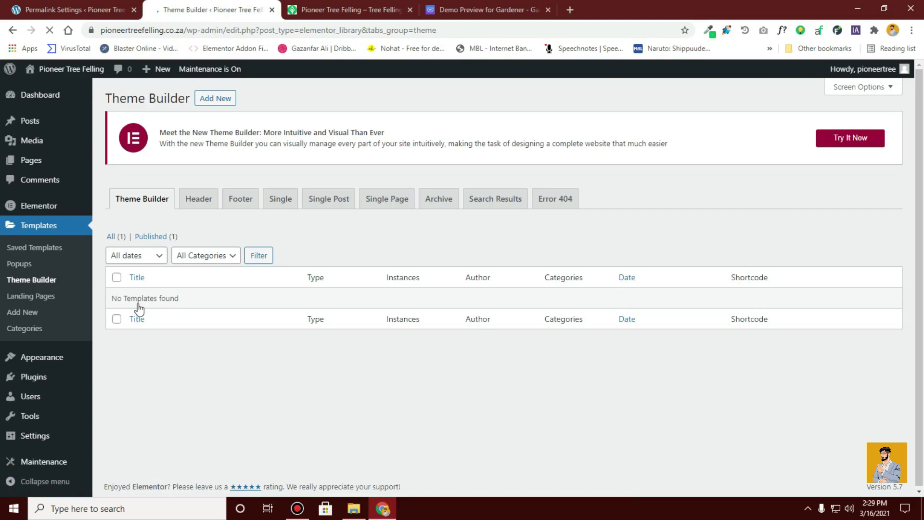
{"action": "left_click", "coordinate": [204, 100]}
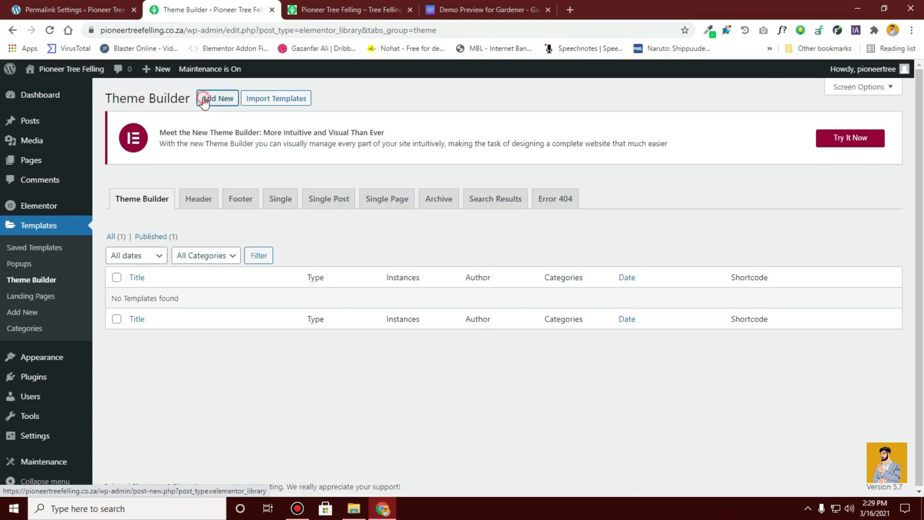
{"action": "left_click", "coordinate": [600, 279]}
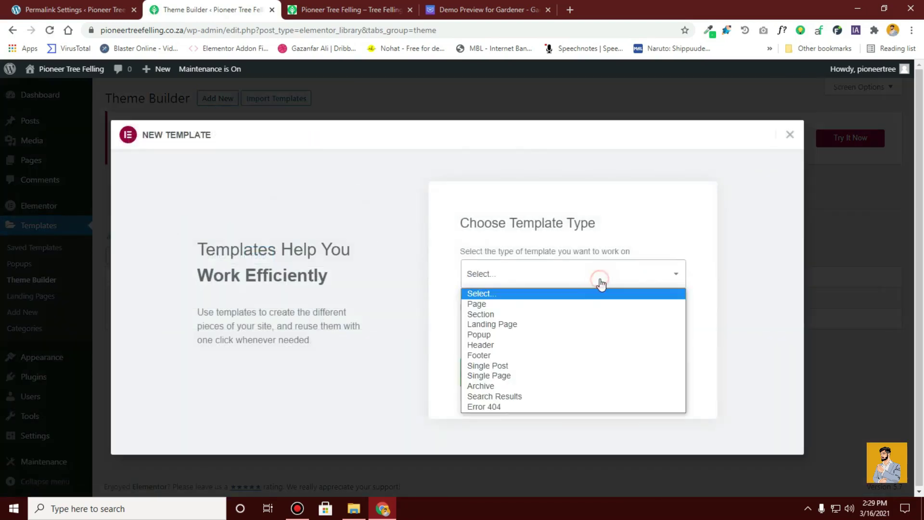
{"action": "left_click", "coordinate": [580, 346]}
{"action": "left_click", "coordinate": [503, 330]}
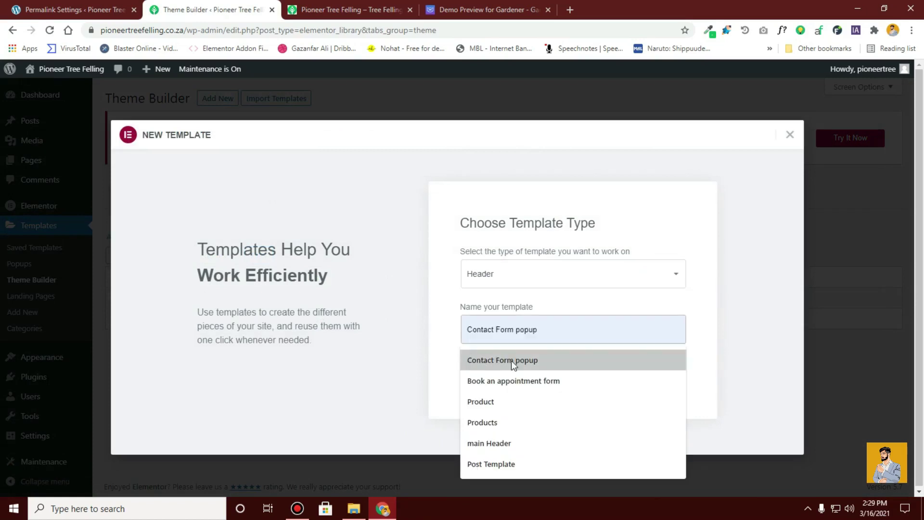
{"action": "left_click", "coordinate": [509, 440]}
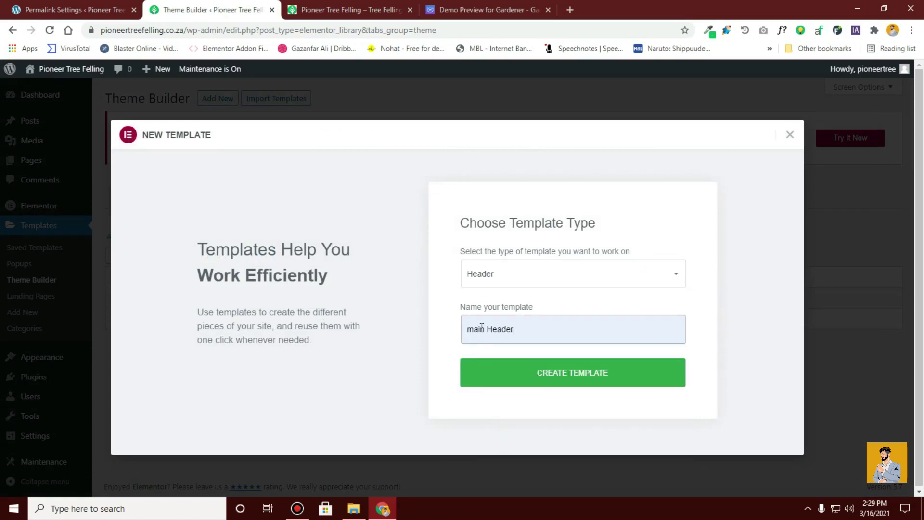
{"action": "left_click_drag", "start_coordinate": [474, 328], "coordinate": [462, 329]}
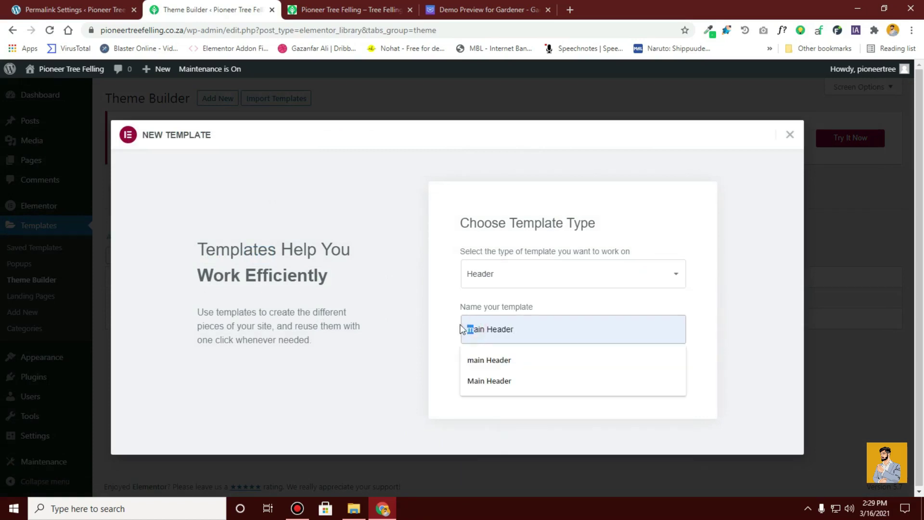
{"action": "type", "text": "M"}
{"action": "left_click", "coordinate": [520, 382]}
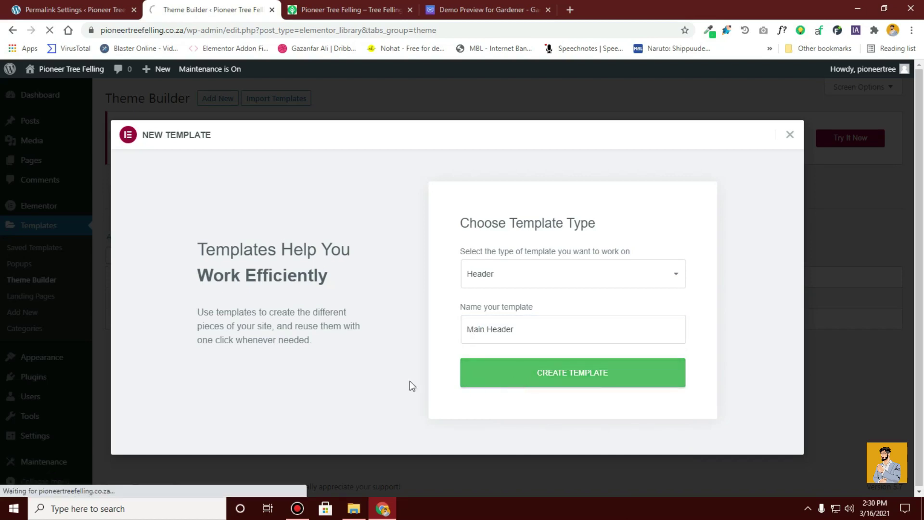
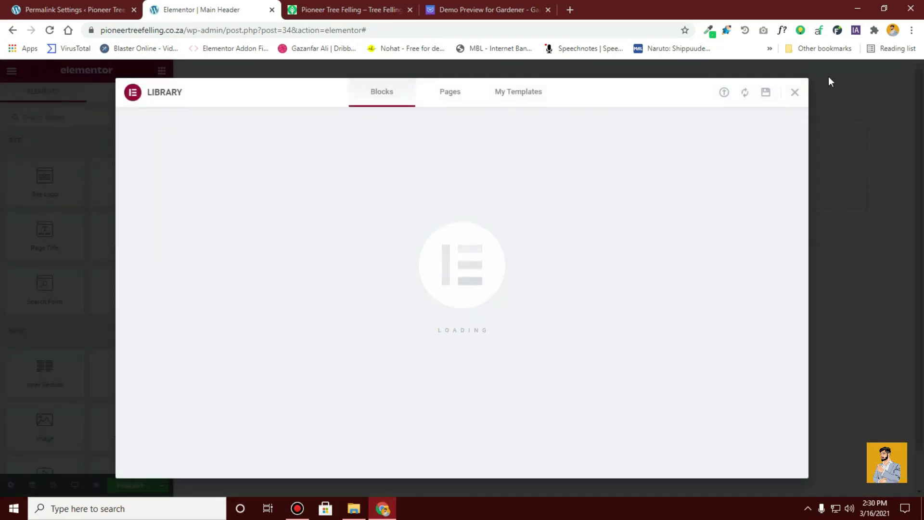
Skim the premade header blocks and close the template library without inserting one
{"action": "scroll", "coordinate": [717, 260], "scroll_direction": "down", "scroll_amount": 5}
{"action": "scroll", "coordinate": [715, 260], "scroll_direction": "up", "scroll_amount": 5}
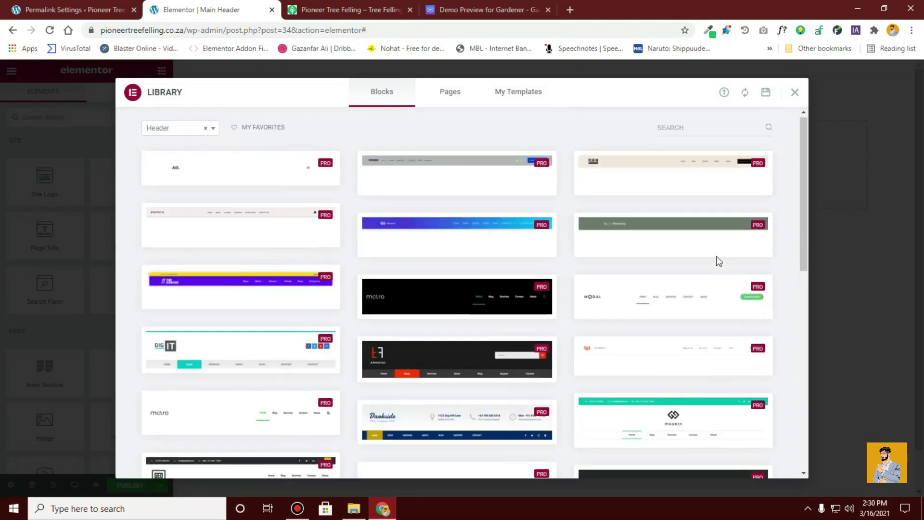
{"action": "left_click", "coordinate": [794, 93]}
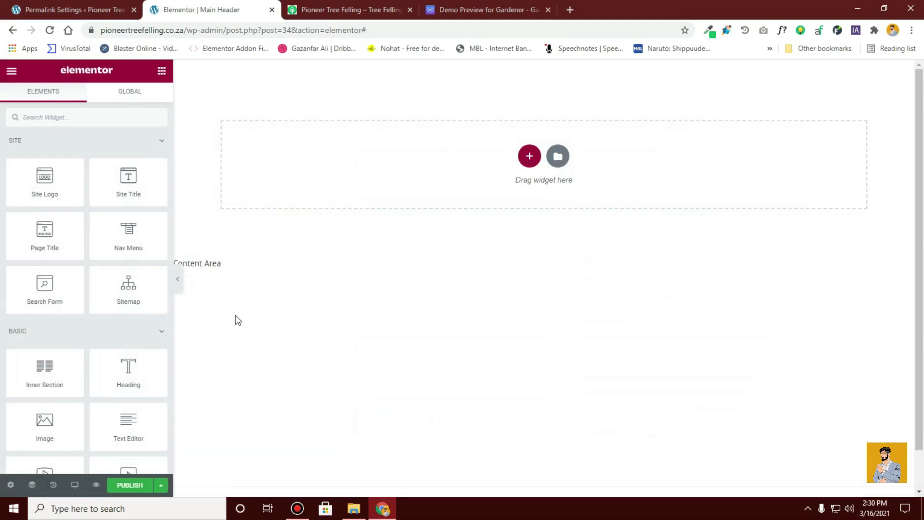
Check the Gardener demo's header for reference and add a four-column section to the Main Header template
{"action": "left_click", "coordinate": [290, 5]}
{"action": "left_click", "coordinate": [486, 9]}
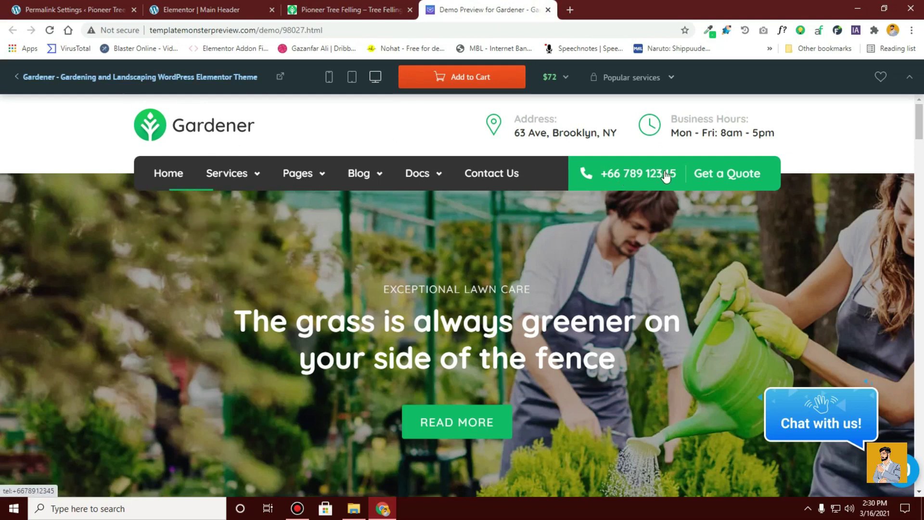
{"action": "left_click", "coordinate": [313, 10]}
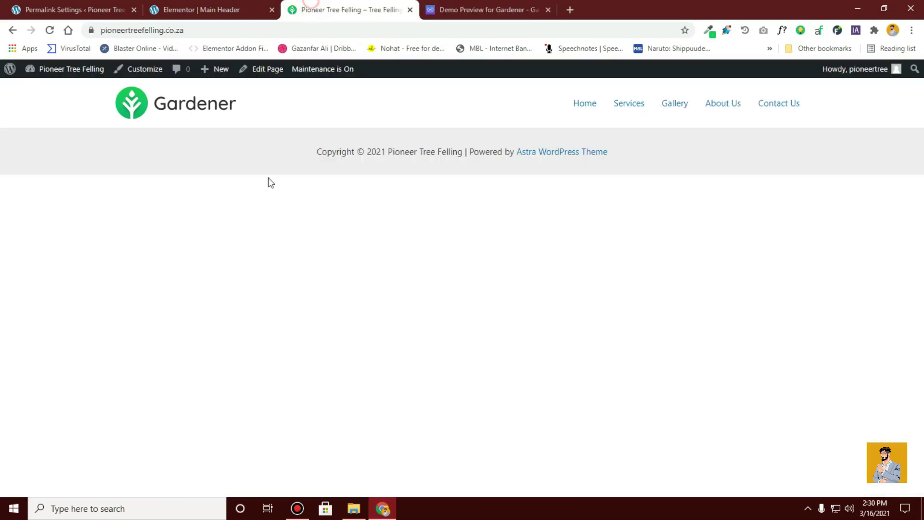
{"action": "left_click", "coordinate": [206, 6]}
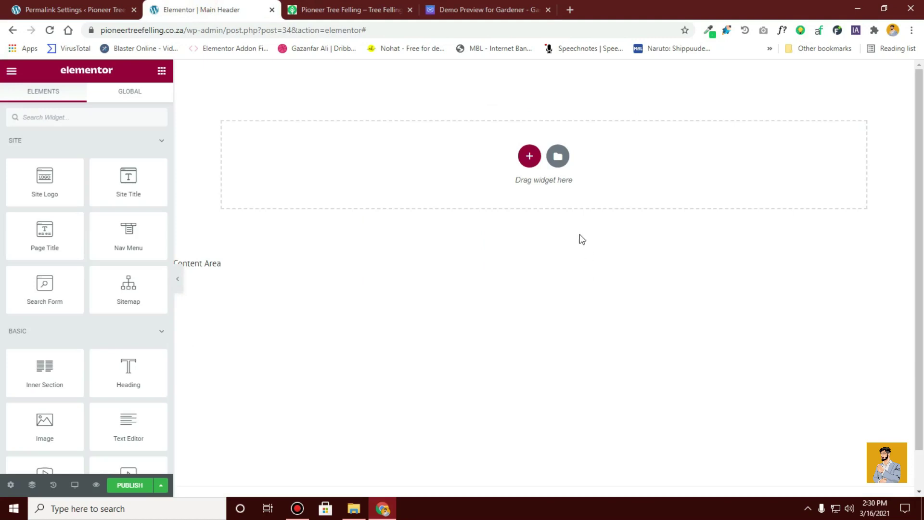
{"action": "left_click", "coordinate": [530, 156]}
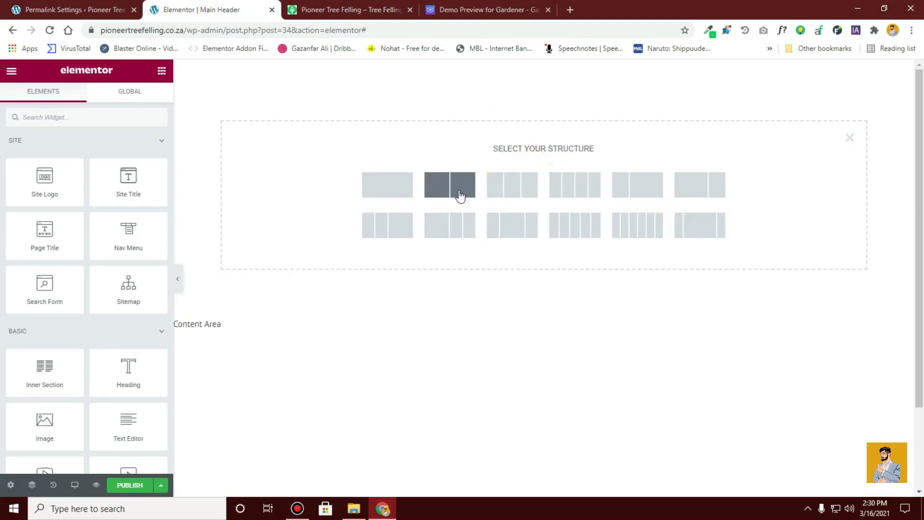
{"action": "left_click", "coordinate": [577, 195]}
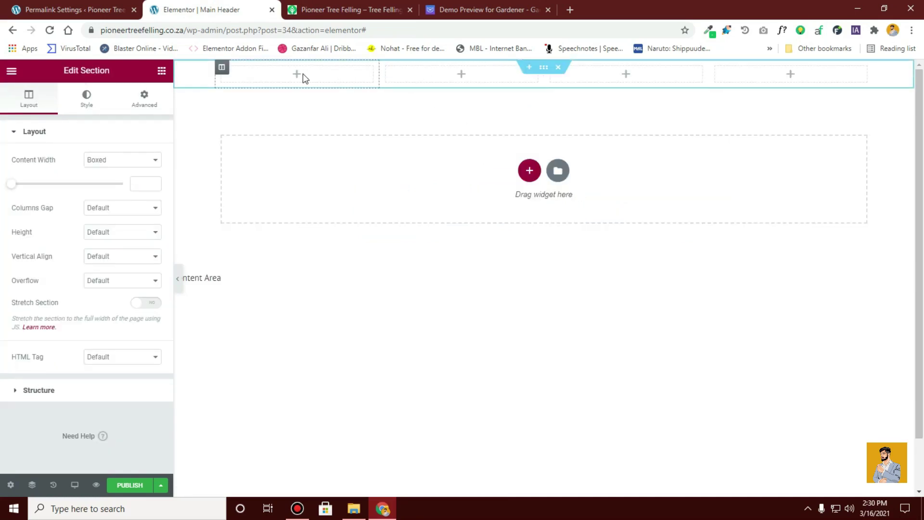
Place the Gardener demo tab beside the Elementor tab for reference and bring up the widget list in the Main Header editor
{"action": "left_click", "coordinate": [371, 6]}
{"action": "left_click_drag", "start_coordinate": [450, 7], "coordinate": [294, 8]}
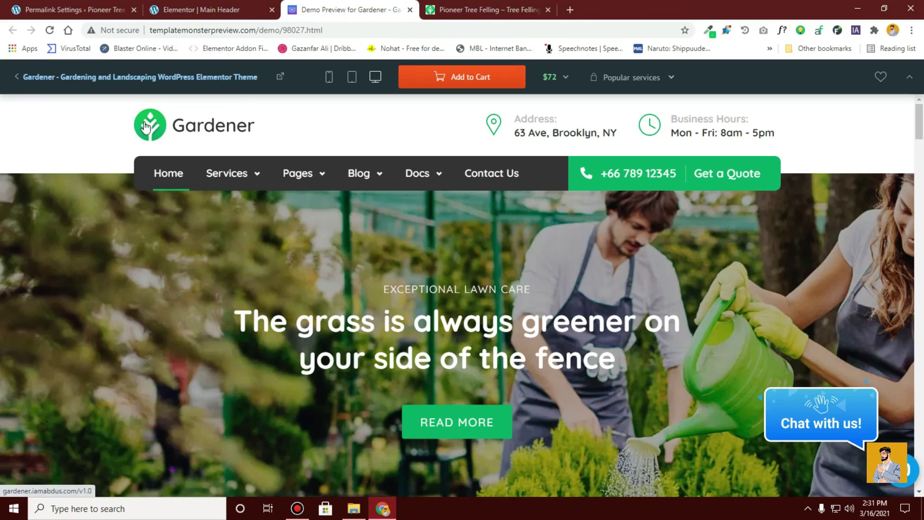
{"action": "scroll", "coordinate": [328, 233], "scroll_direction": "down", "scroll_amount": 10}
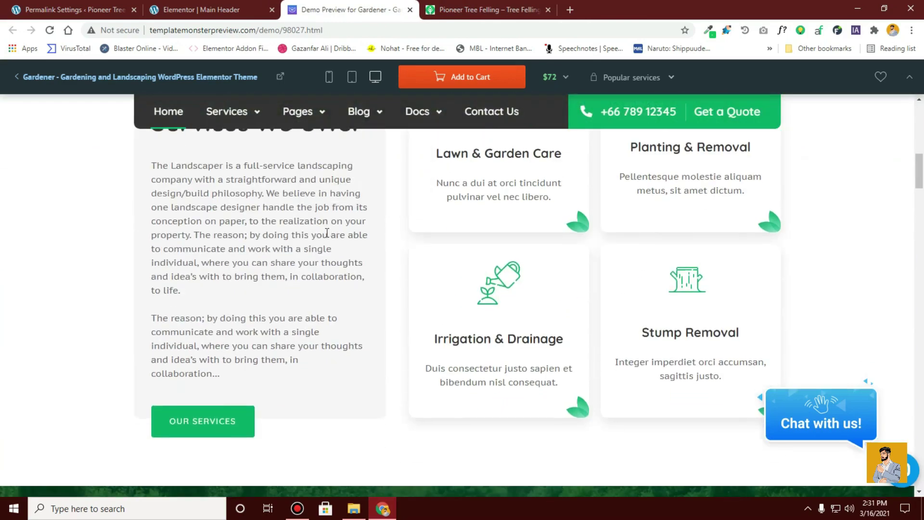
{"action": "scroll", "coordinate": [327, 232], "scroll_direction": "up", "scroll_amount": 10}
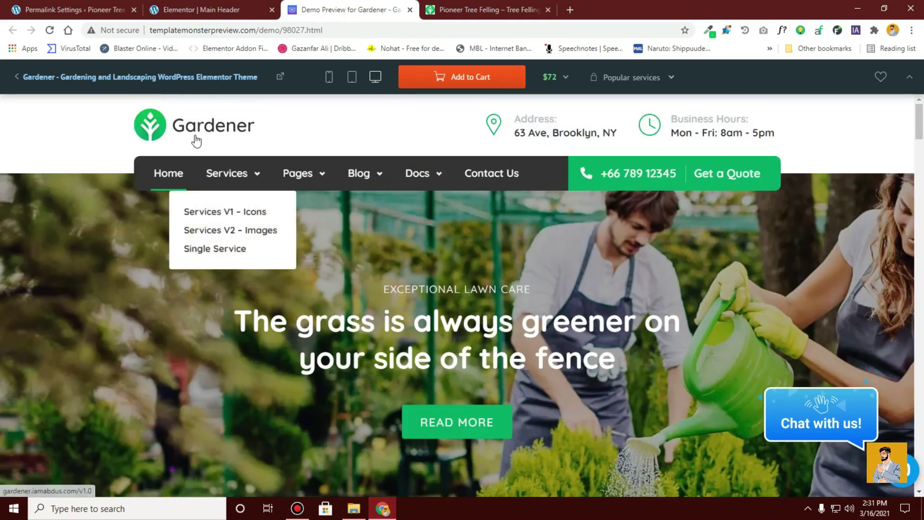
{"action": "left_click", "coordinate": [214, 11]}
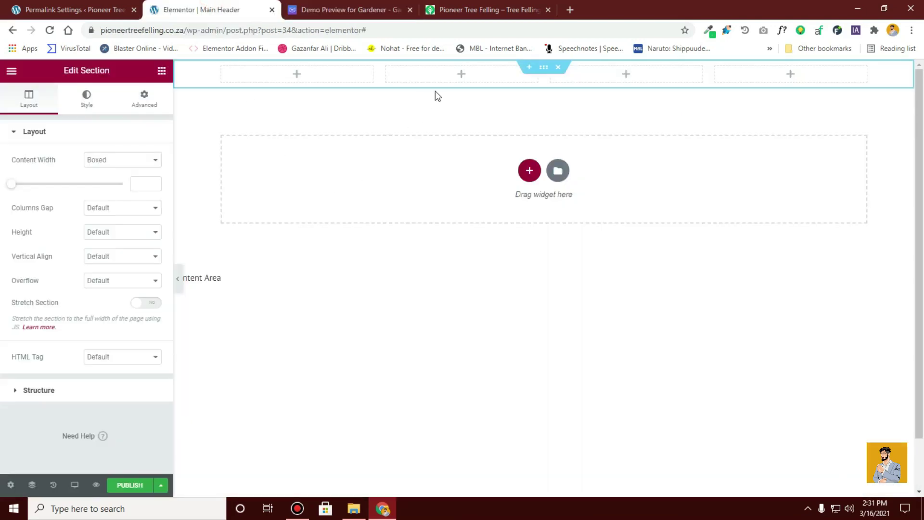
{"action": "left_click", "coordinate": [162, 71]}
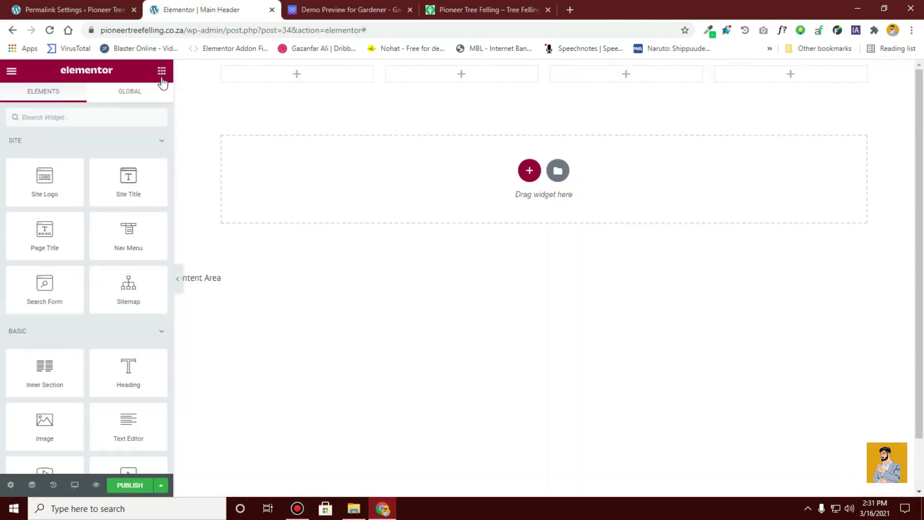
Add a Site Logo widget to the header's first column, align it left, and narrow that column to about 20.6%
{"action": "left_click_drag", "start_coordinate": [57, 171], "coordinate": [272, 79]}
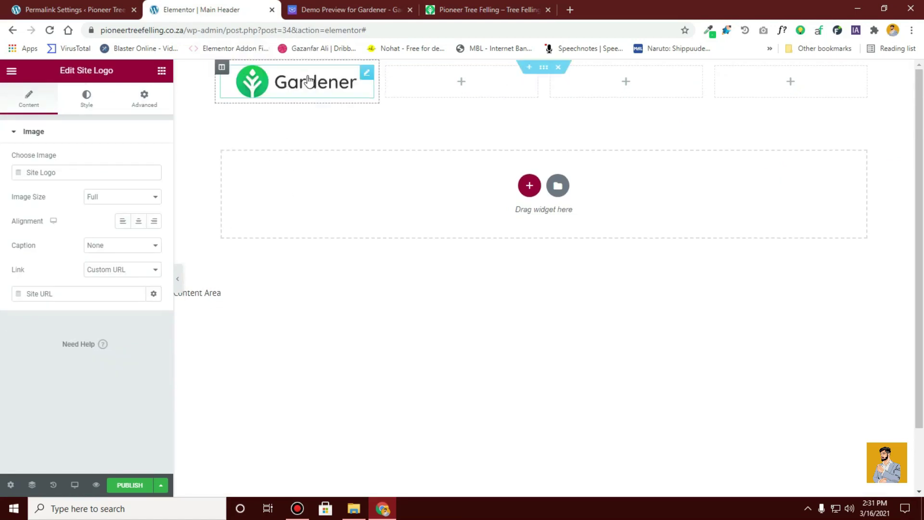
{"action": "left_click", "coordinate": [123, 221]}
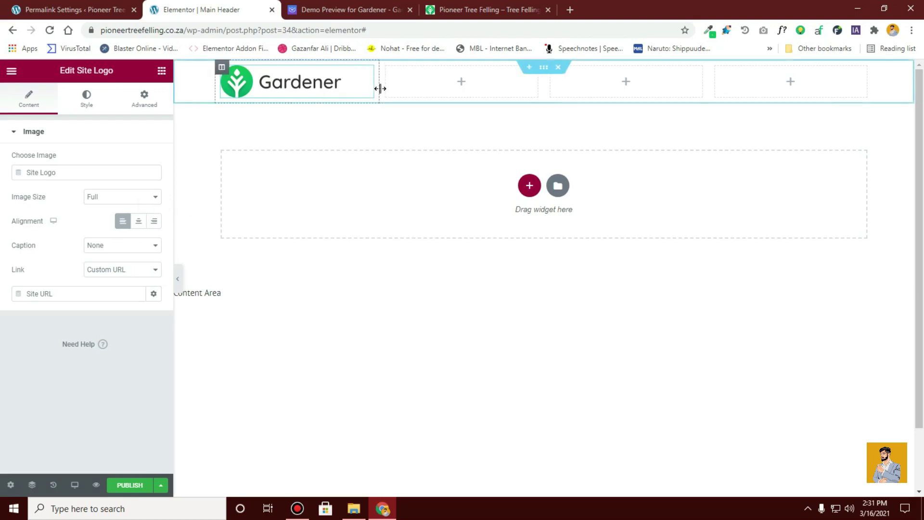
{"action": "left_click_drag", "start_coordinate": [380, 88], "coordinate": [353, 94]}
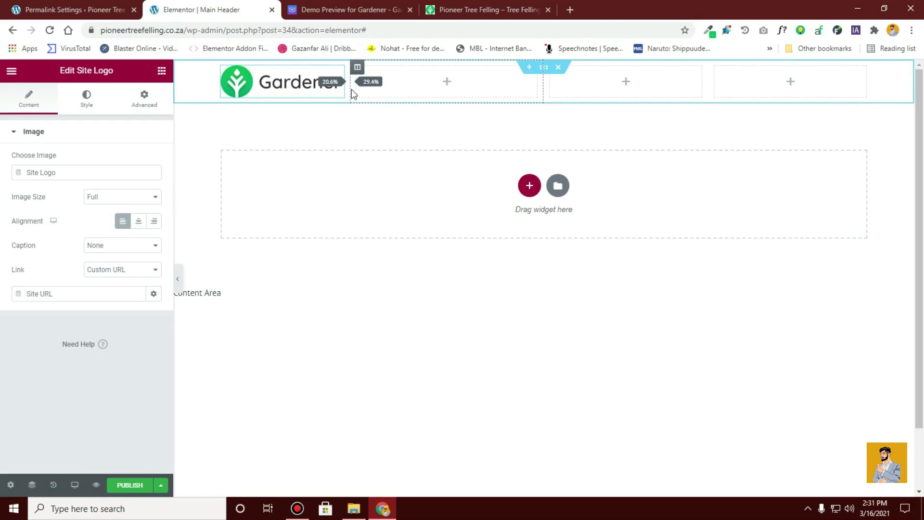
{"action": "left_click_drag", "start_coordinate": [353, 94], "coordinate": [352, 89]}
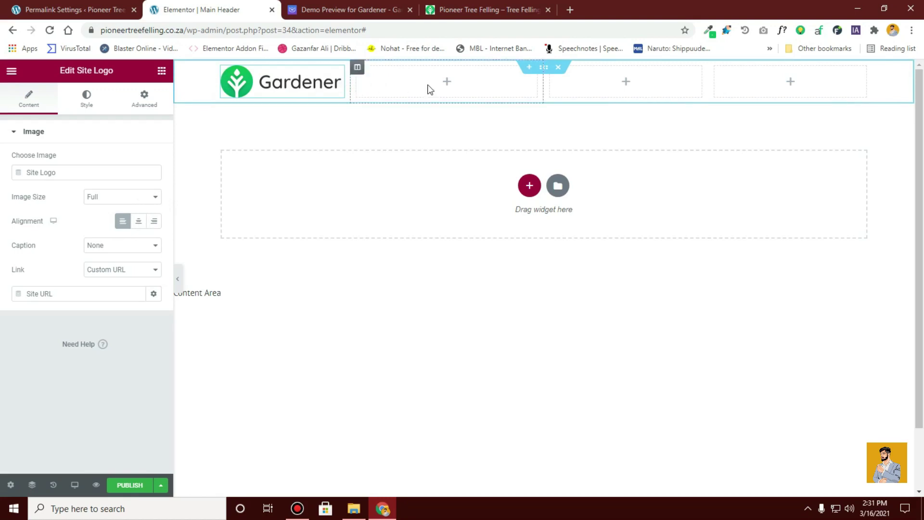
Inspect the Address title in the Gardener demo's header for its font size, colour, font family and line height
{"action": "left_click", "coordinate": [369, 5]}
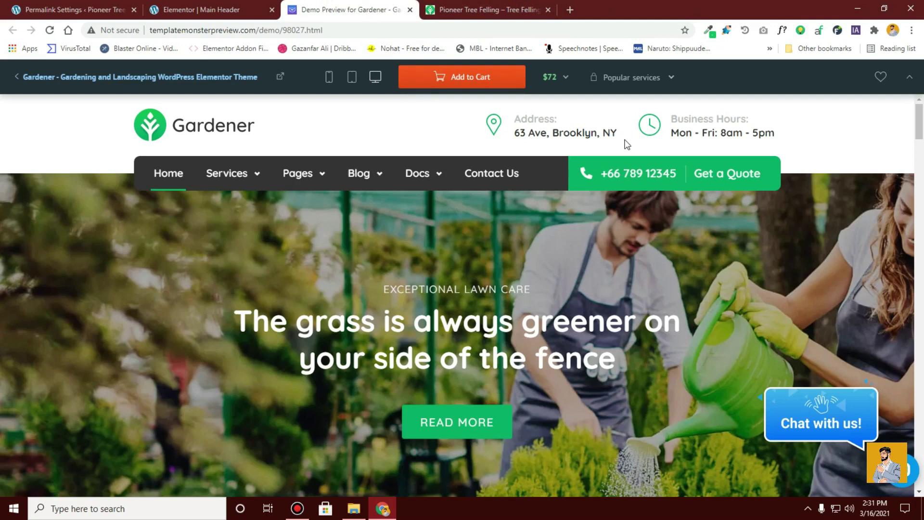
{"action": "key", "text": "ctrl+Page_Up"}
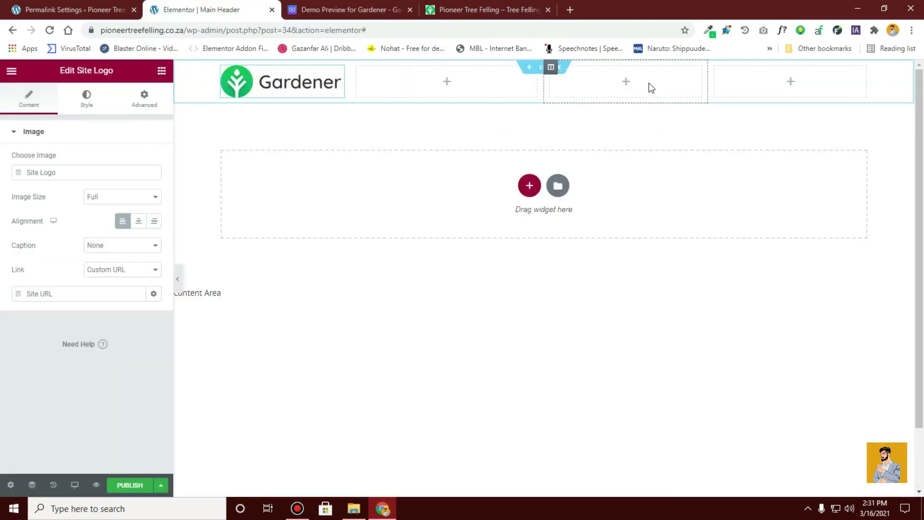
{"action": "left_click", "coordinate": [354, 6]}
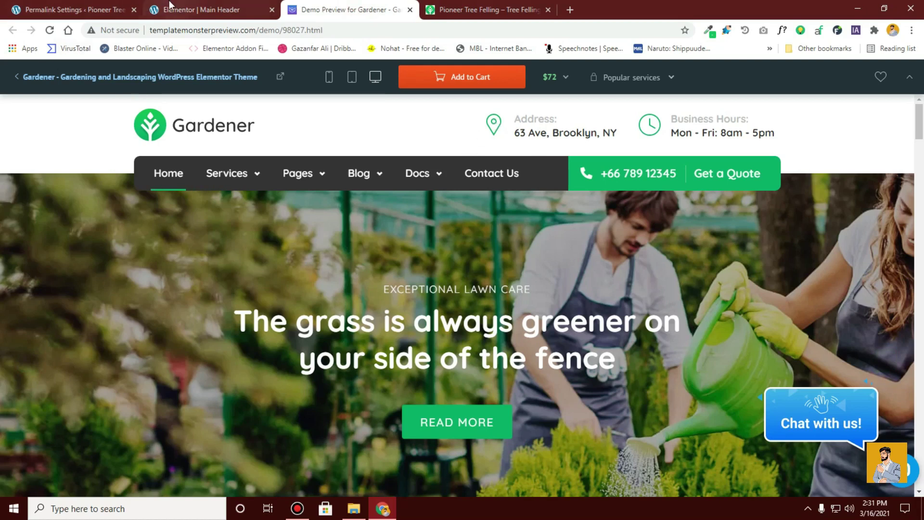
{"action": "right_click", "coordinate": [536, 121]}
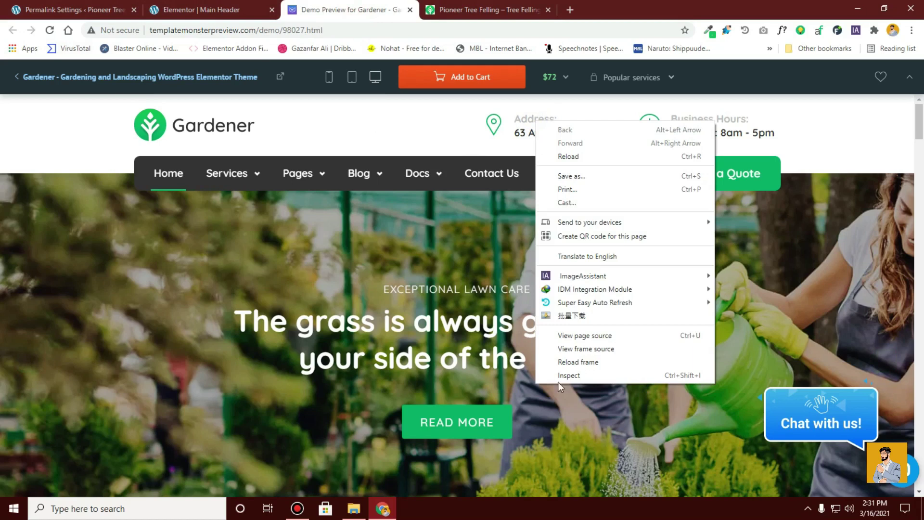
{"action": "key", "text": "Escape"}
{"action": "key", "text": "ctrl+shift+i"}
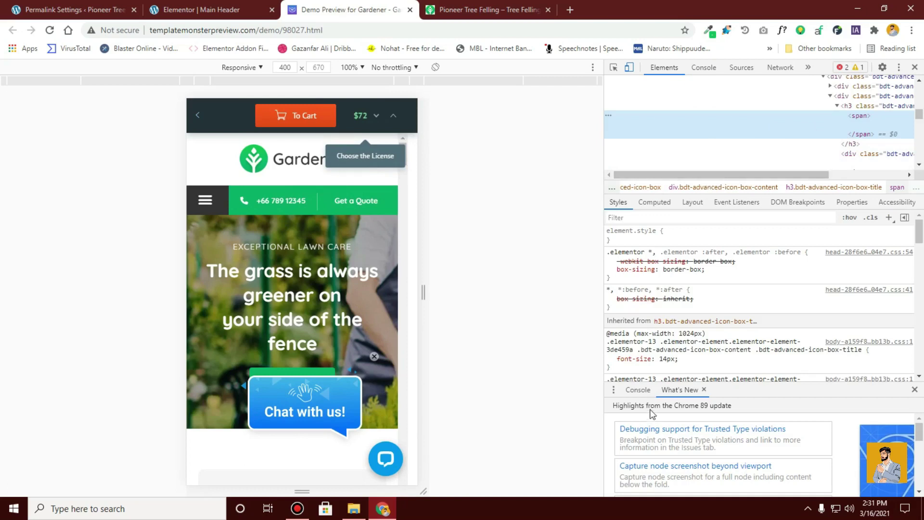
{"action": "left_click", "coordinate": [664, 360]}
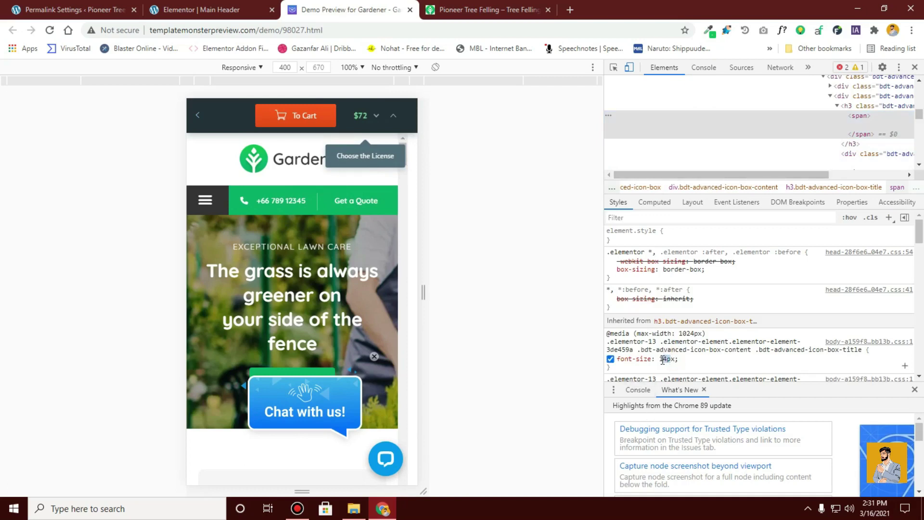
{"action": "scroll", "coordinate": [705, 365], "scroll_direction": "down", "scroll_amount": 3}
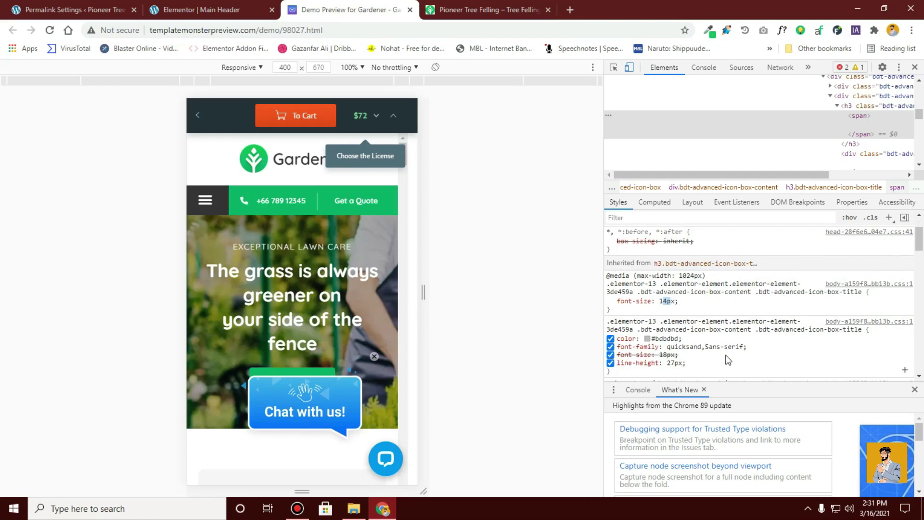
{"action": "left_click", "coordinate": [667, 305]}
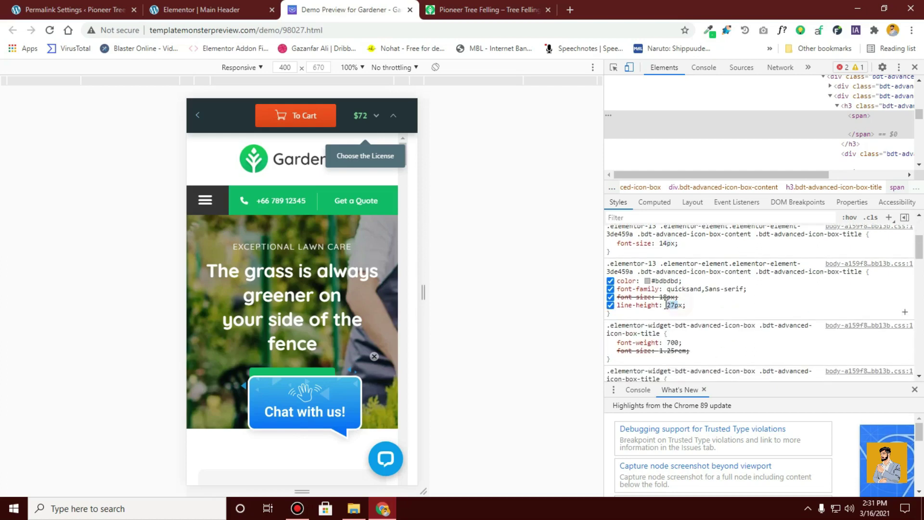
{"action": "scroll", "coordinate": [715, 324], "scroll_direction": "down", "scroll_amount": 5}
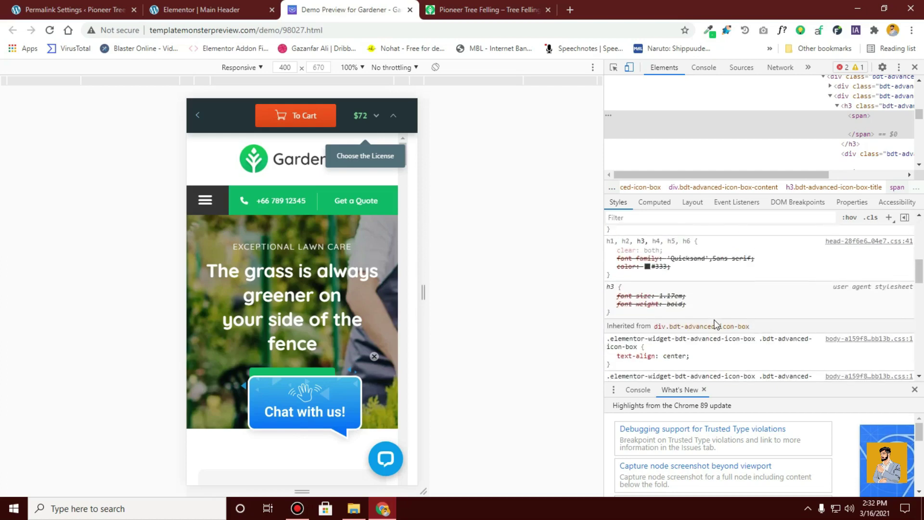
{"action": "scroll", "coordinate": [797, 262], "scroll_direction": "up", "scroll_amount": 8}
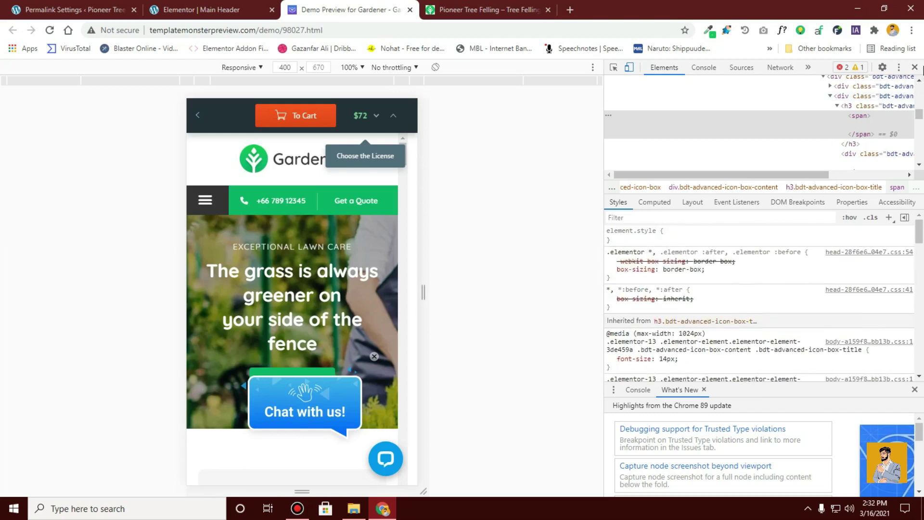
{"action": "left_click", "coordinate": [917, 66]}
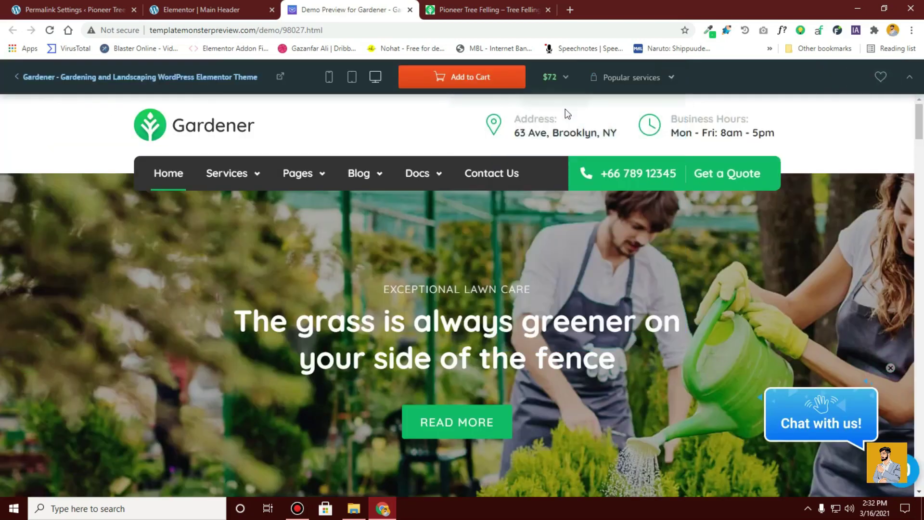
Return to the Main Header template and add an Icon Box widget to the third column with its icon positioned left
{"action": "left_click", "coordinate": [202, 9]}
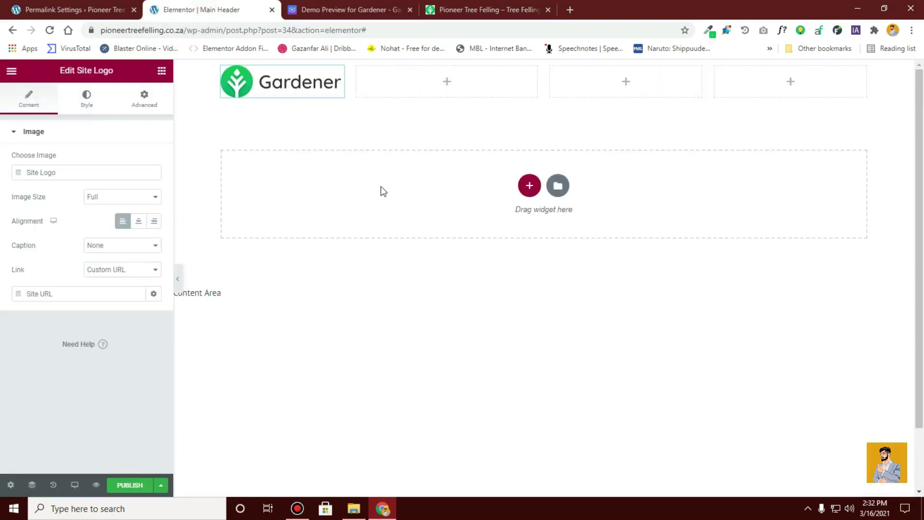
{"action": "left_click", "coordinate": [163, 72]}
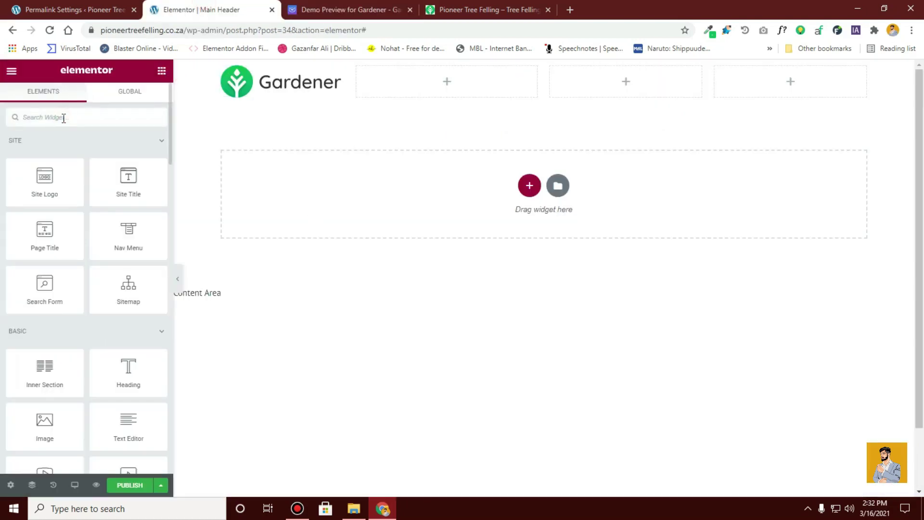
{"action": "type", "text": "icon"}
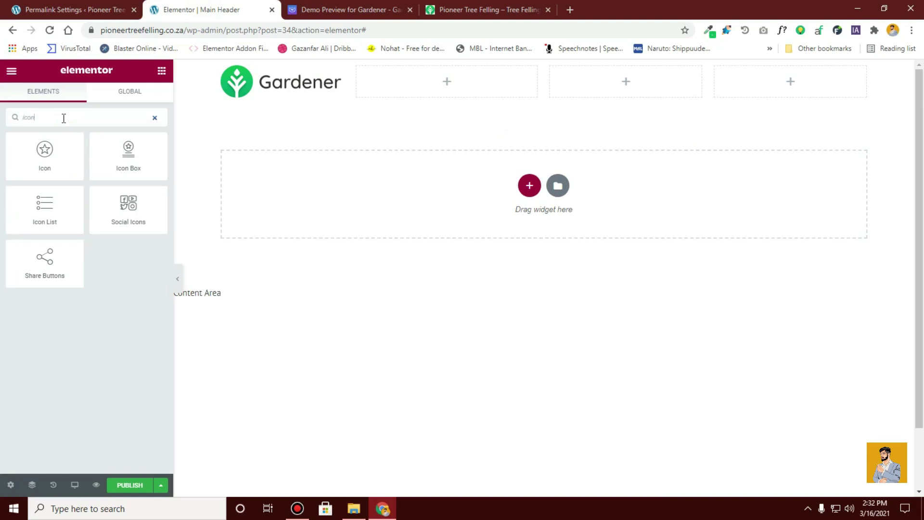
{"action": "left_click_drag", "start_coordinate": [114, 175], "coordinate": [580, 95]}
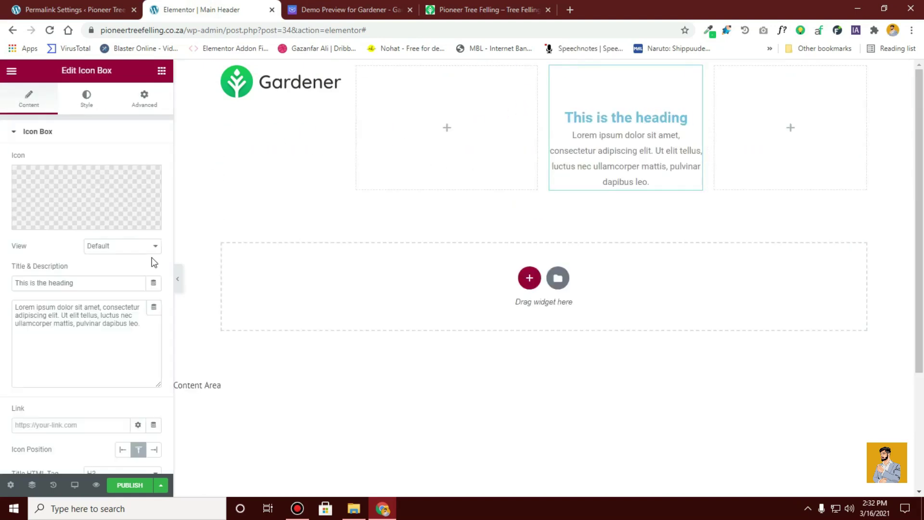
{"action": "left_click", "coordinate": [122, 450]}
Replace the icon box's star with the map marker pin that has a hole, found by searching the icon library for "mark"
{"action": "left_click", "coordinate": [112, 190]}
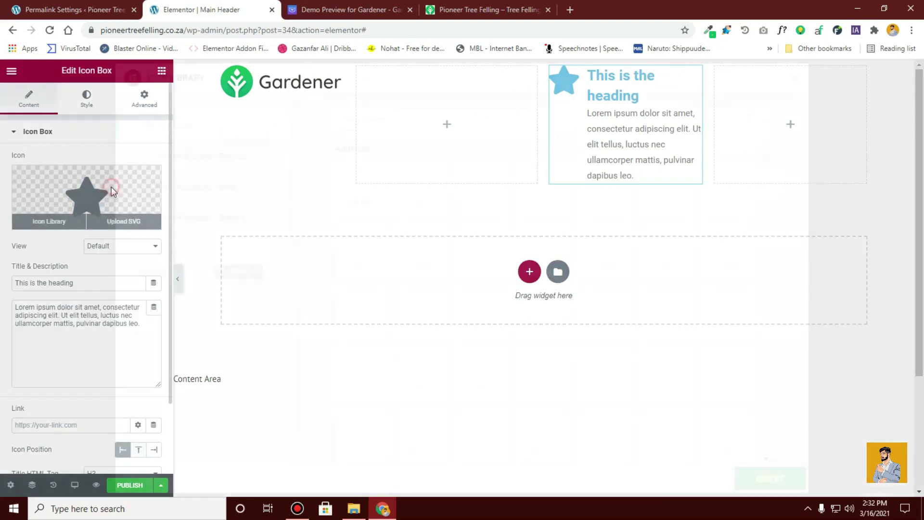
{"action": "left_click", "coordinate": [368, 120]}
{"action": "type", "text": "mark"}
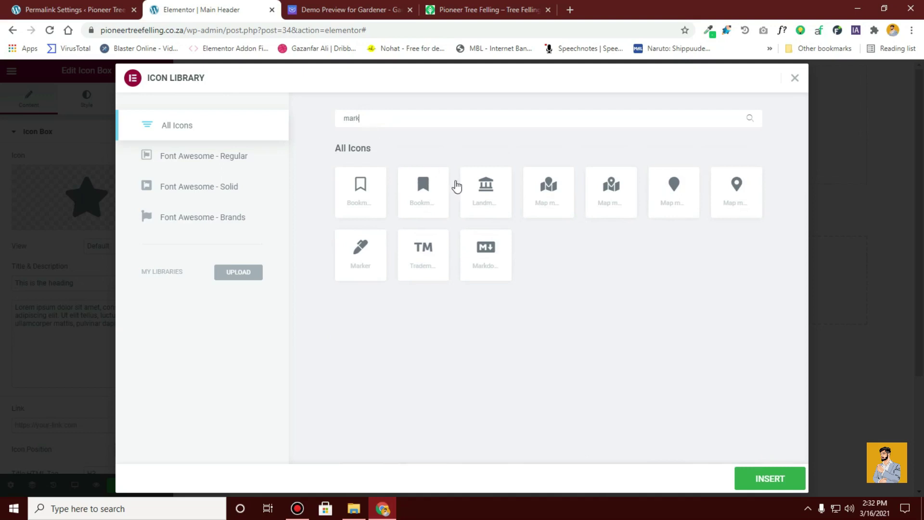
{"action": "left_click", "coordinate": [722, 201]}
{"action": "left_click", "coordinate": [770, 479]}
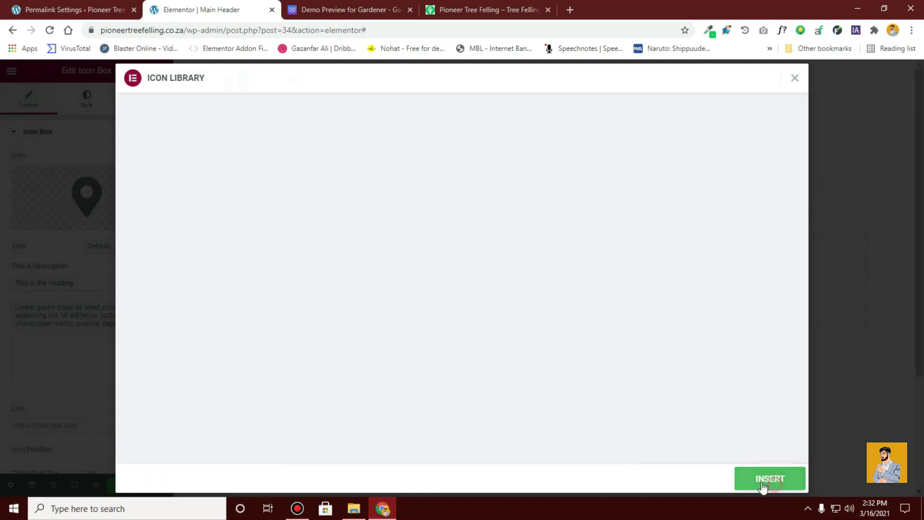
{"action": "scroll", "coordinate": [22, 274], "scroll_direction": "down", "scroll_amount": 1}
{"action": "scroll", "coordinate": [22, 274], "scroll_direction": "up", "scroll_amount": 1}
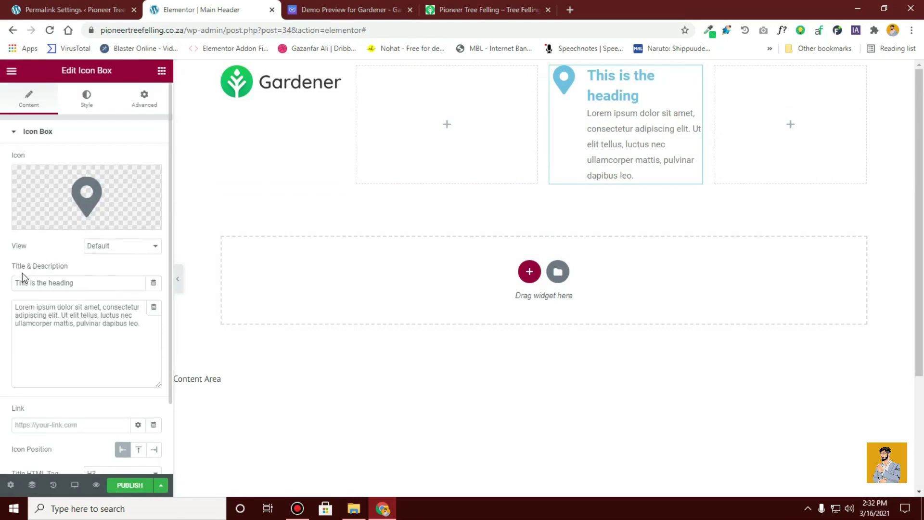
Set the icon box's icon size to 27 and bring up the style options for its title and description
{"action": "left_click", "coordinate": [89, 95]}
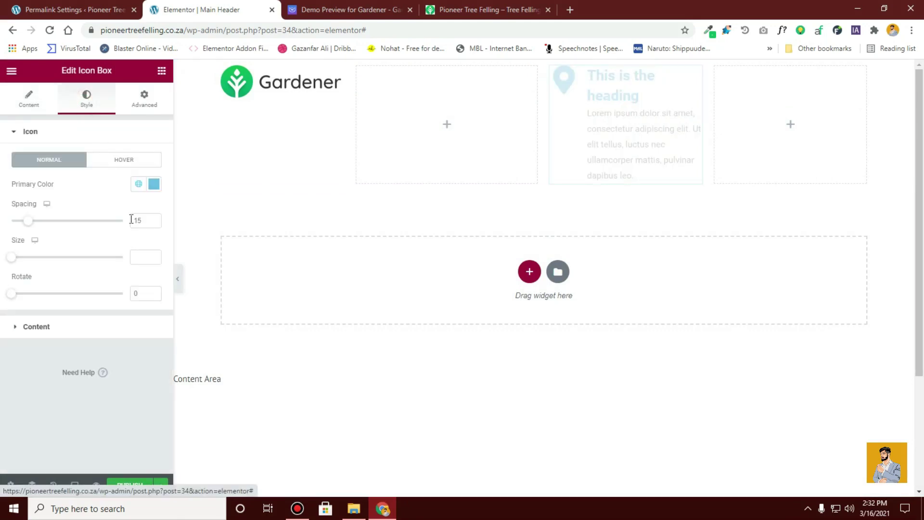
{"action": "left_click", "coordinate": [139, 257]}
{"action": "type", "text": "15"}
{"action": "type", "text": "27"}
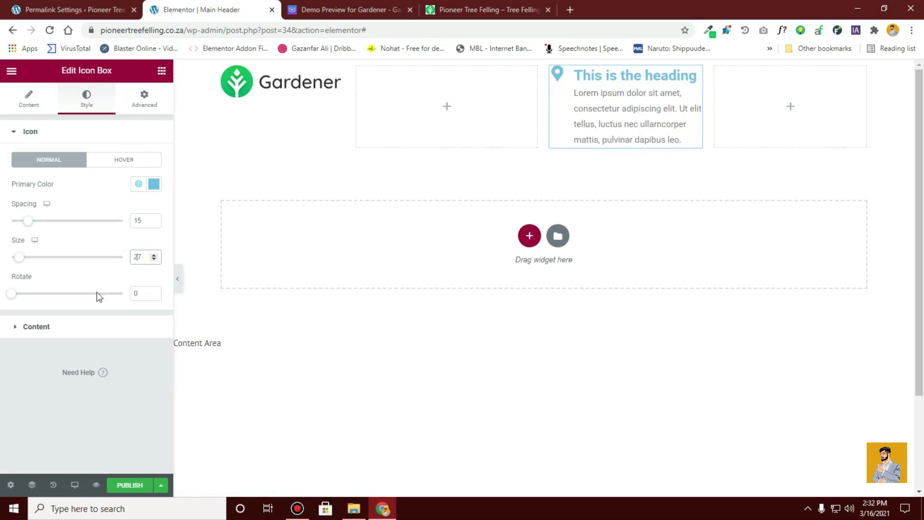
{"action": "left_click", "coordinate": [23, 321]}
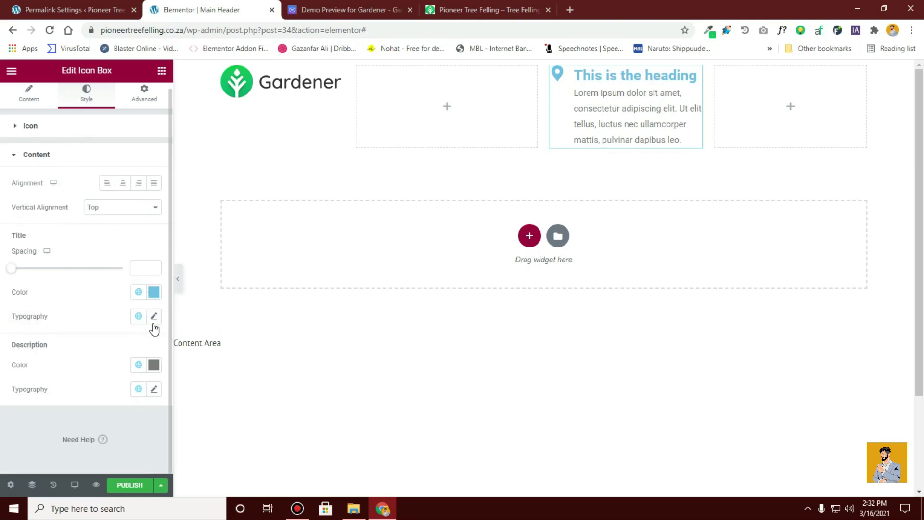
{"action": "scroll", "coordinate": [147, 325], "scroll_direction": "up", "scroll_amount": 1}
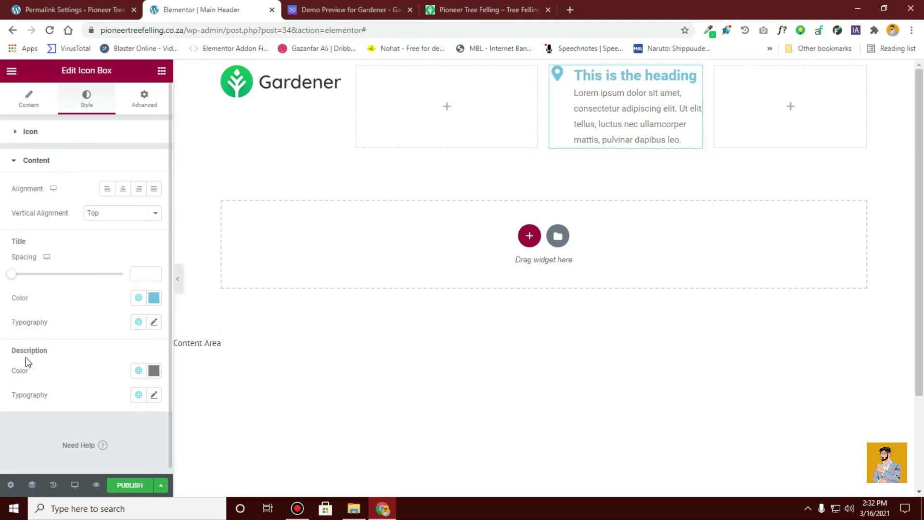
Set the site's global Primary color to 18CB5C, copied from the browser's color picker extension
{"action": "left_click", "coordinate": [10, 72]}
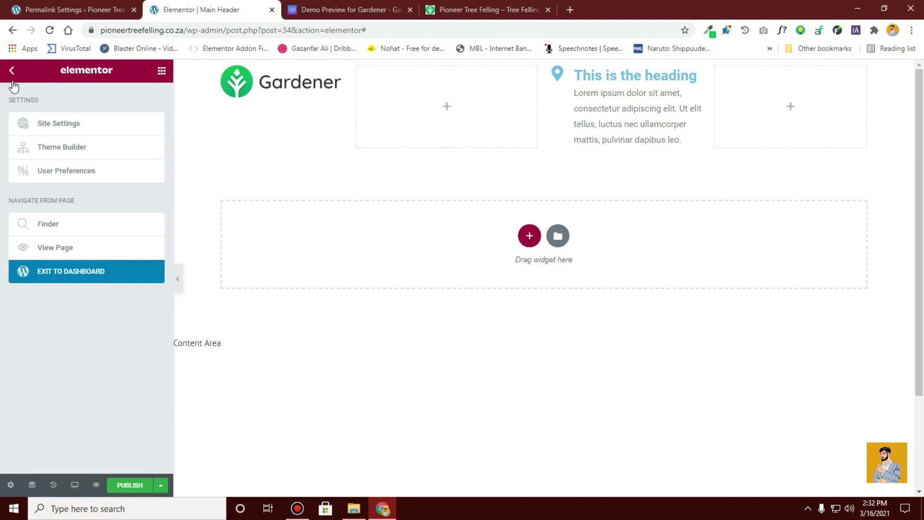
{"action": "left_click", "coordinate": [48, 131]}
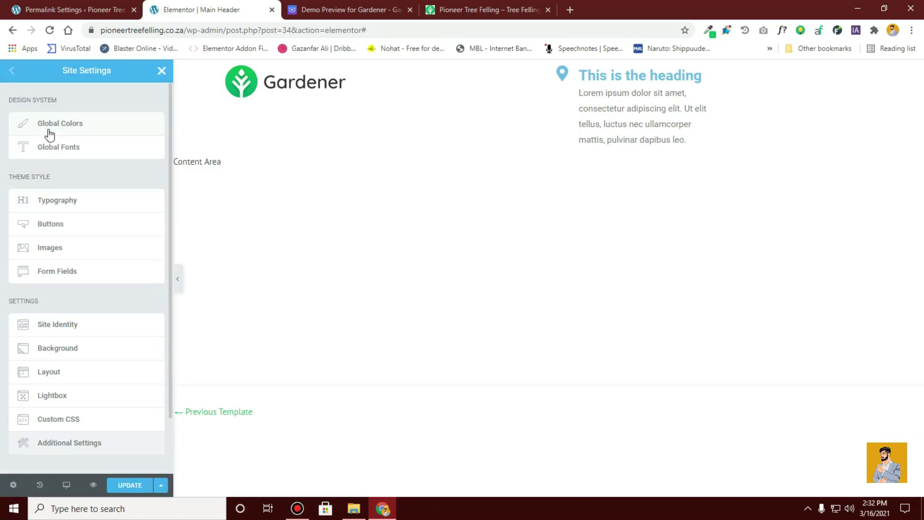
{"action": "left_click", "coordinate": [64, 126]}
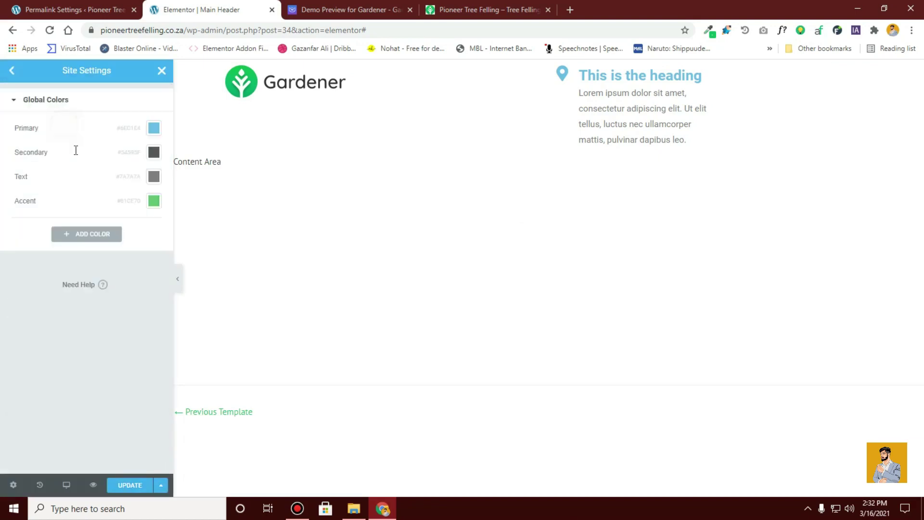
{"action": "left_click", "coordinate": [709, 31]}
{"action": "left_click", "coordinate": [653, 85]}
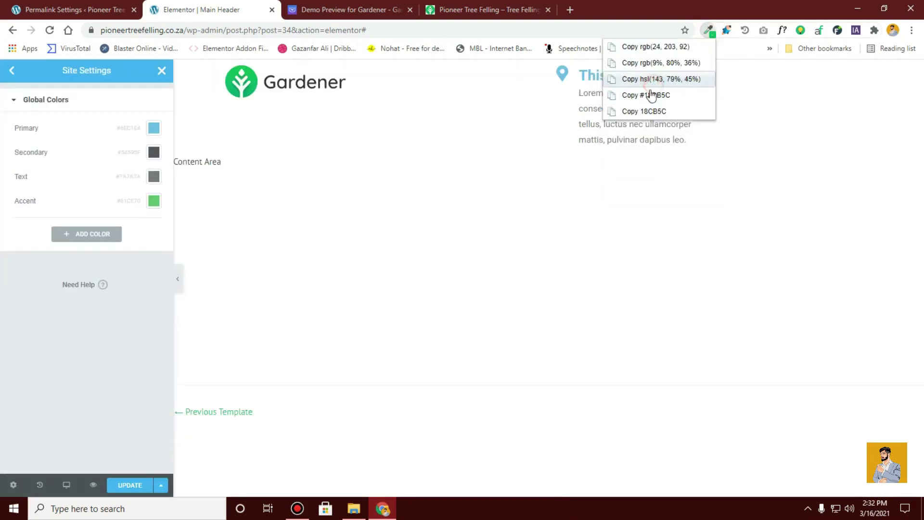
{"action": "left_click", "coordinate": [646, 113]}
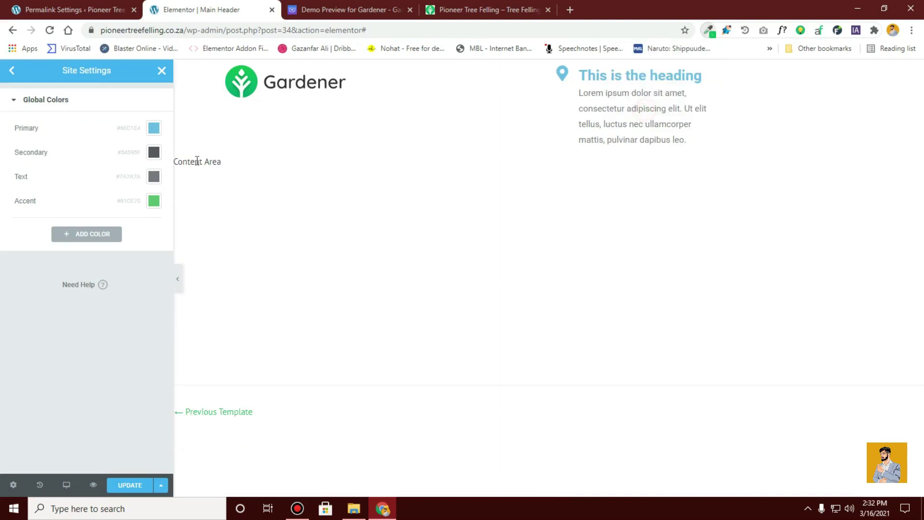
{"action": "left_click", "coordinate": [157, 134]}
{"action": "key", "text": "ctrl+v"}
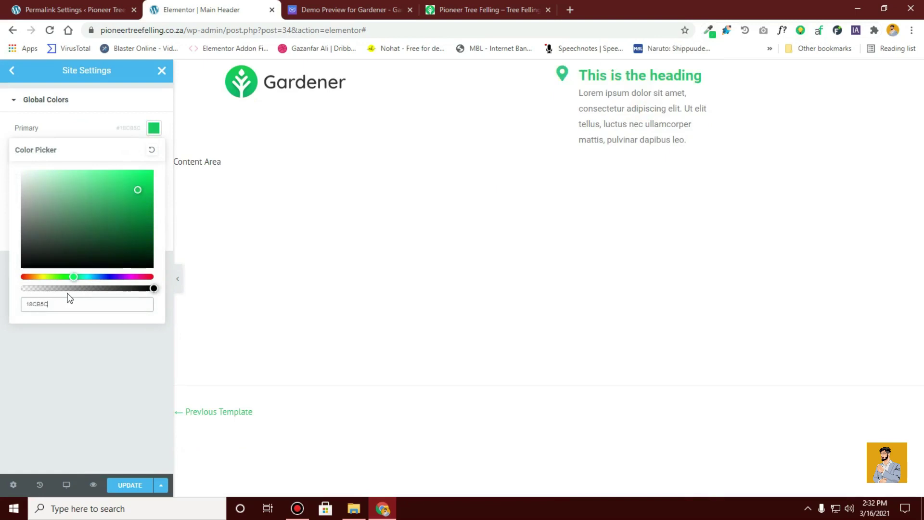
{"action": "left_click", "coordinate": [45, 347]}
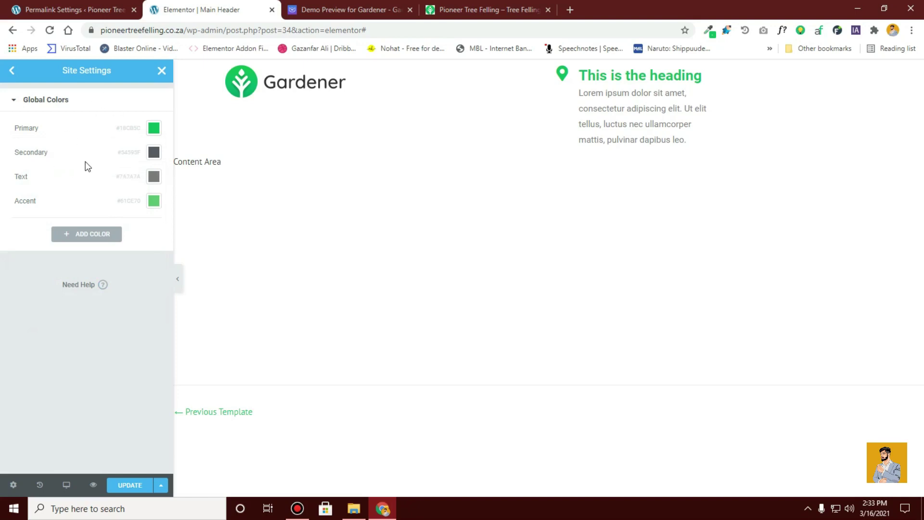
Look over the Gardener demo's colours and its services section for reference, and return to the Main Header template
{"action": "left_click", "coordinate": [377, 4]}
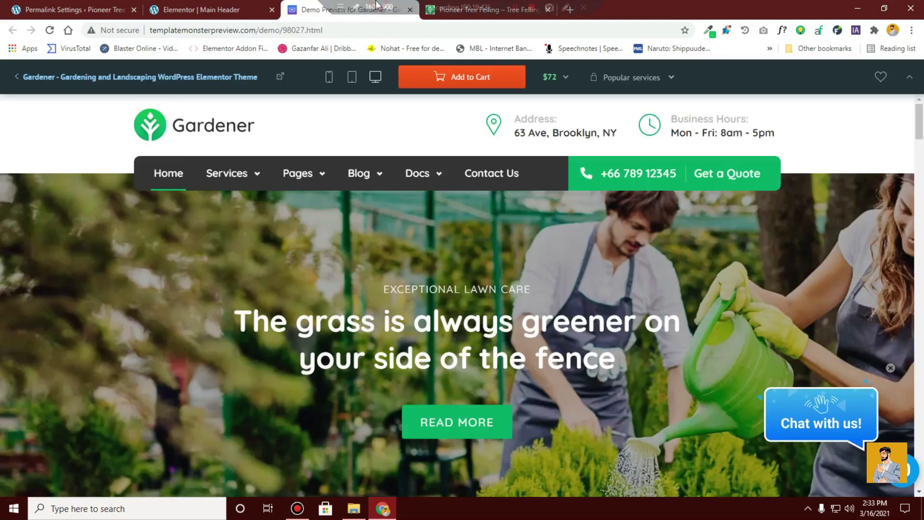
{"action": "scroll", "coordinate": [264, 210], "scroll_direction": "down", "scroll_amount": 5}
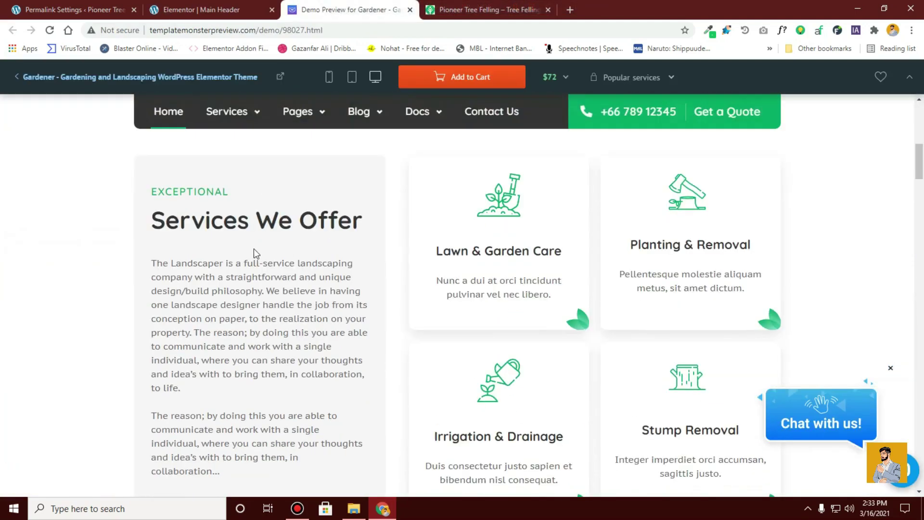
{"action": "left_click", "coordinate": [259, 8]}
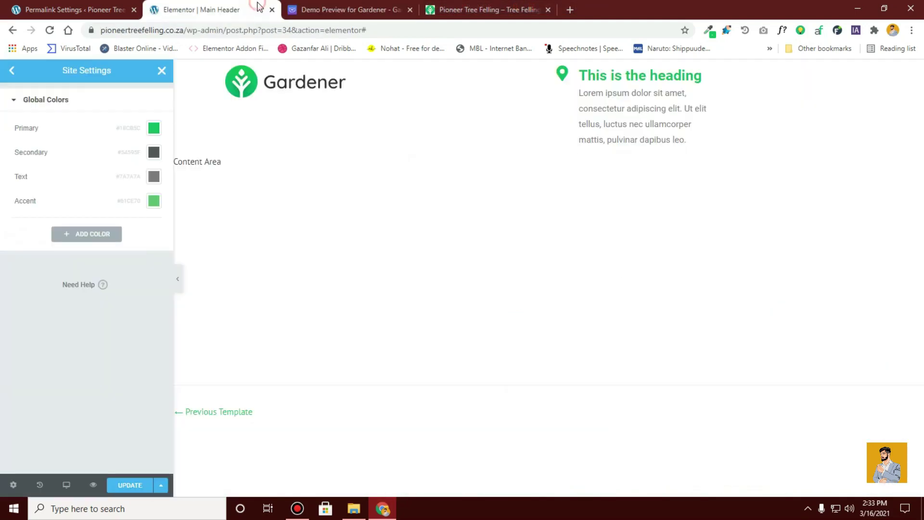
Set the site's global Secondary color to black and the global Text color to near-black
{"action": "left_click", "coordinate": [154, 154]}
{"action": "left_click_drag", "start_coordinate": [48, 278], "coordinate": [4, 313]}
{"action": "left_click", "coordinate": [152, 177]}
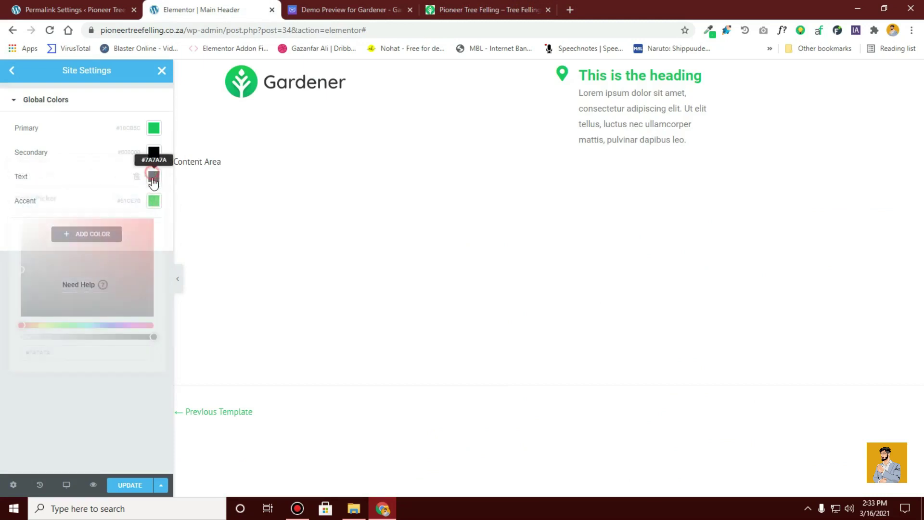
{"action": "left_click_drag", "start_coordinate": [54, 295], "coordinate": [1, 330]}
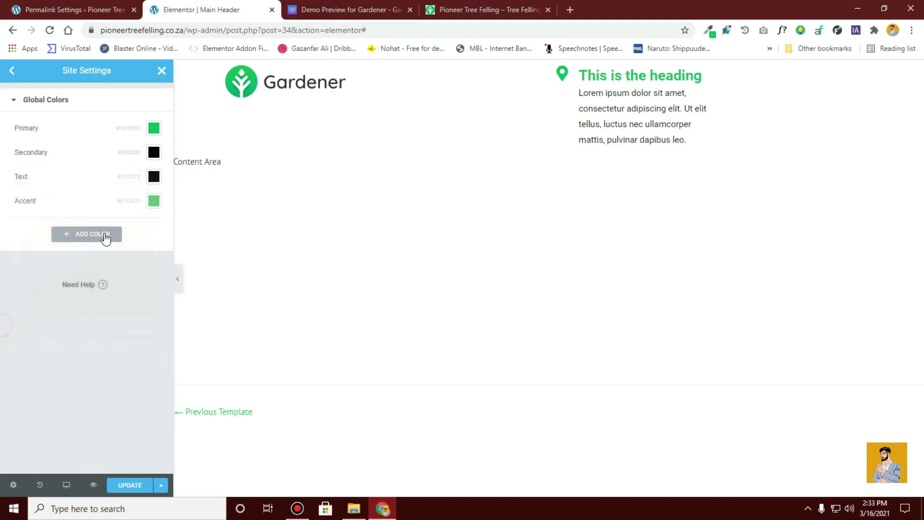
{"action": "left_click", "coordinate": [154, 205]}
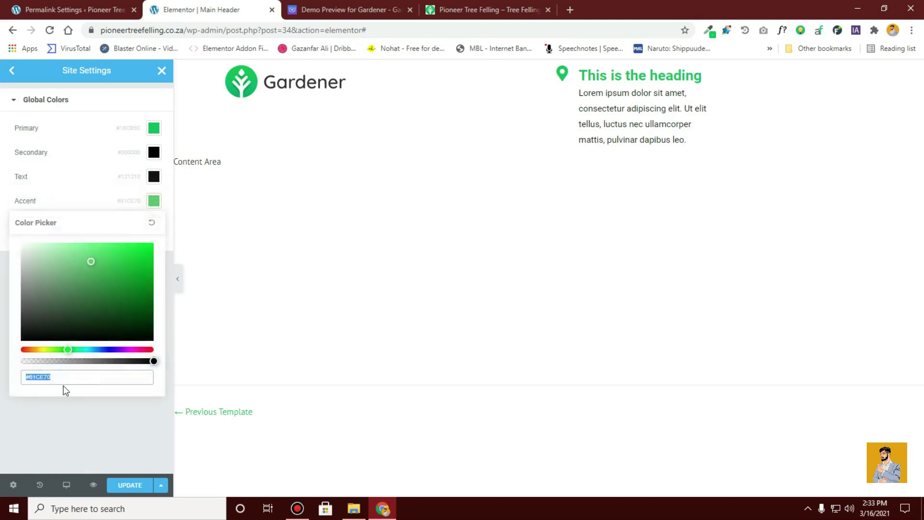
{"action": "left_click", "coordinate": [4, 284]}
Switch to the site's global fonts and set the Primary font family to Poppins
{"action": "left_click", "coordinate": [12, 71]}
{"action": "left_click", "coordinate": [78, 151]}
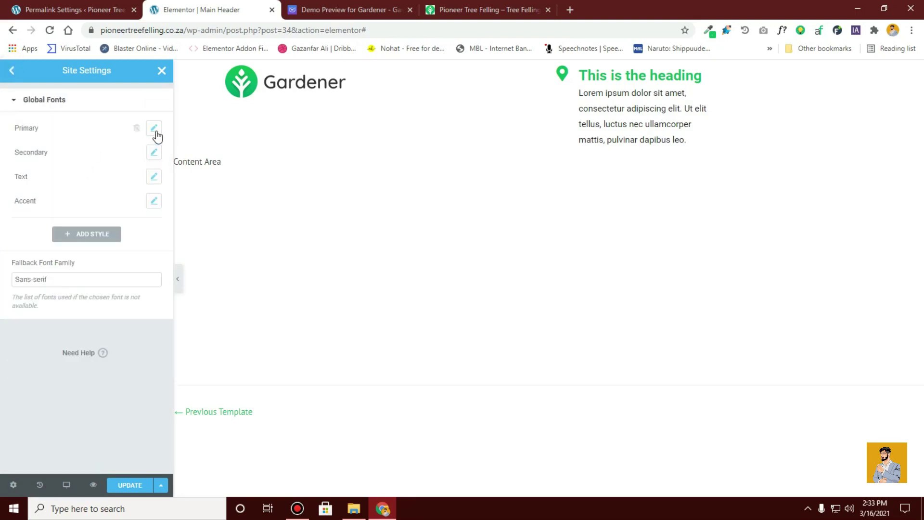
{"action": "left_click", "coordinate": [154, 128]}
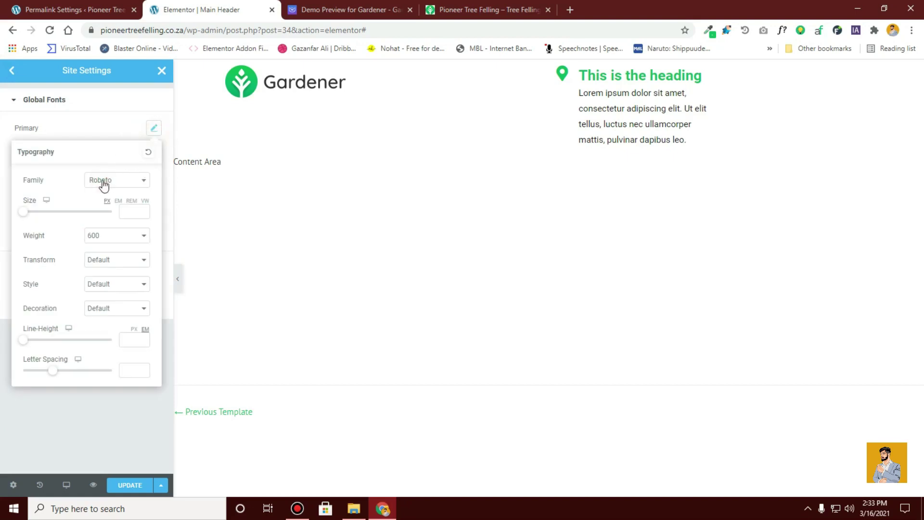
{"action": "left_click", "coordinate": [114, 180]}
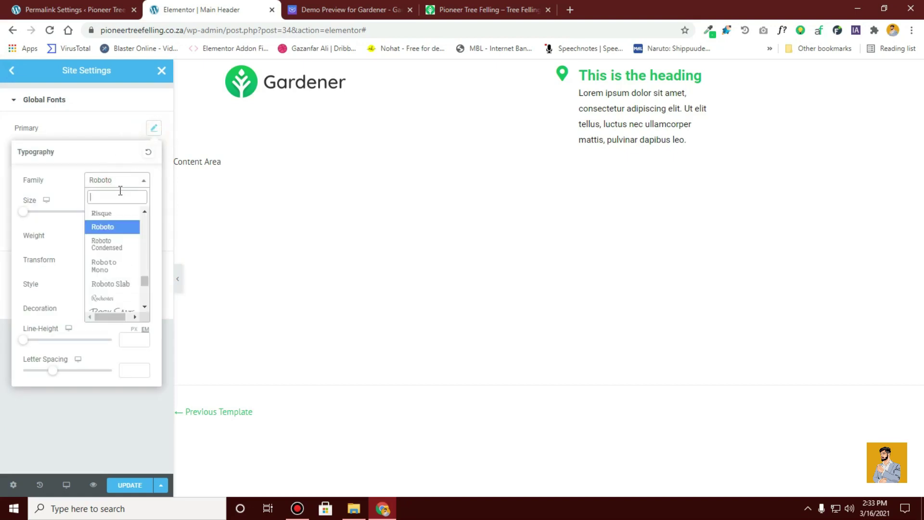
{"action": "type", "text": "popp"}
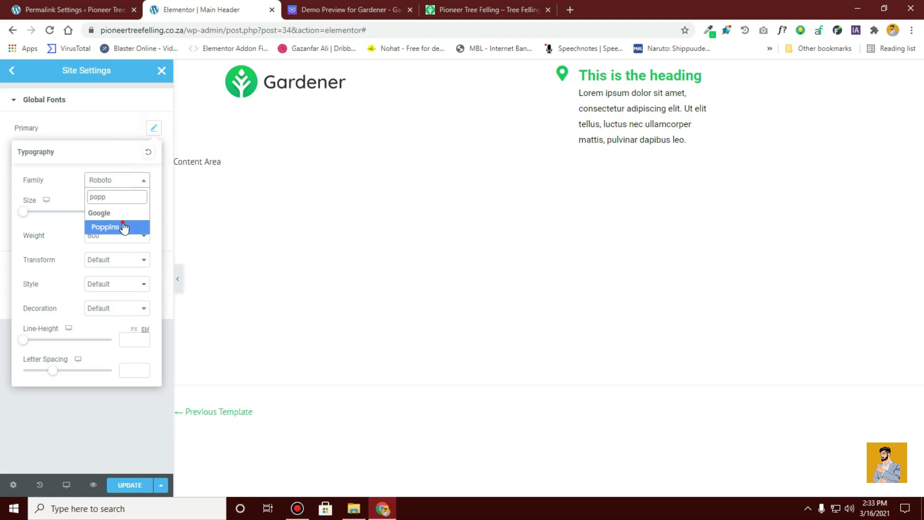
{"action": "left_click", "coordinate": [122, 225]}
{"action": "left_click", "coordinate": [3, 167]}
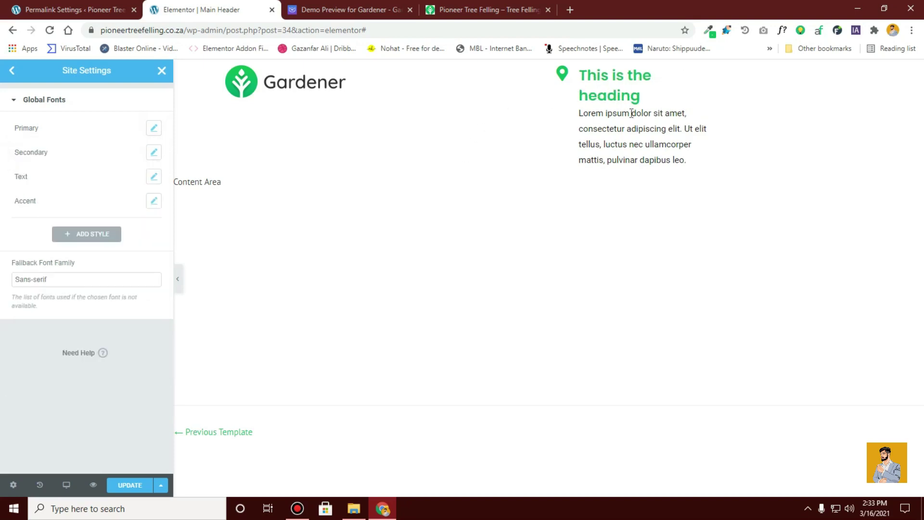
Set the Secondary global font family to PT Sans
{"action": "left_click", "coordinate": [153, 152]}
{"action": "left_click", "coordinate": [144, 204]}
{"action": "type", "text": "p"}
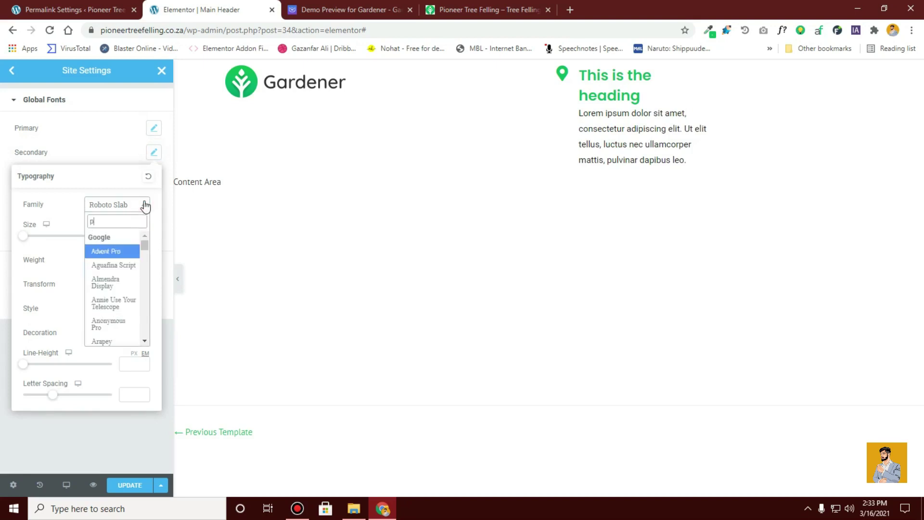
{"action": "type", "text": "t sa"}
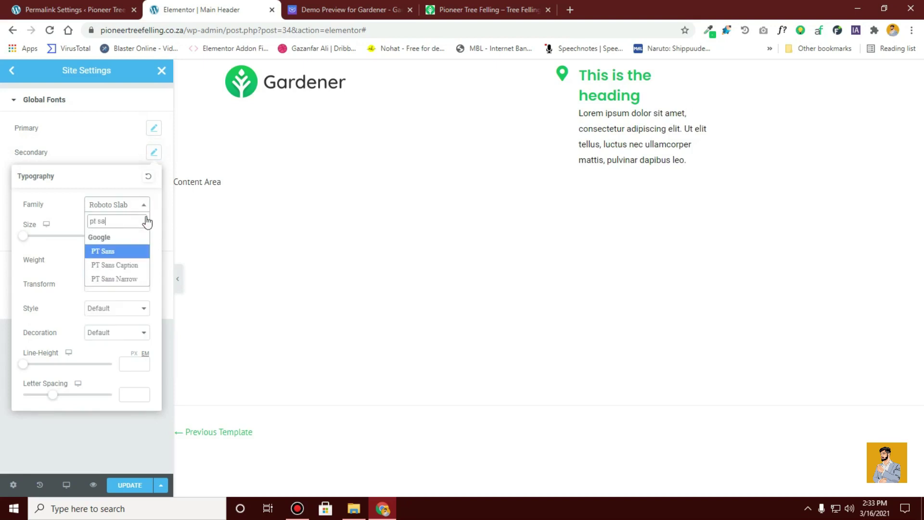
{"action": "left_click", "coordinate": [142, 252]}
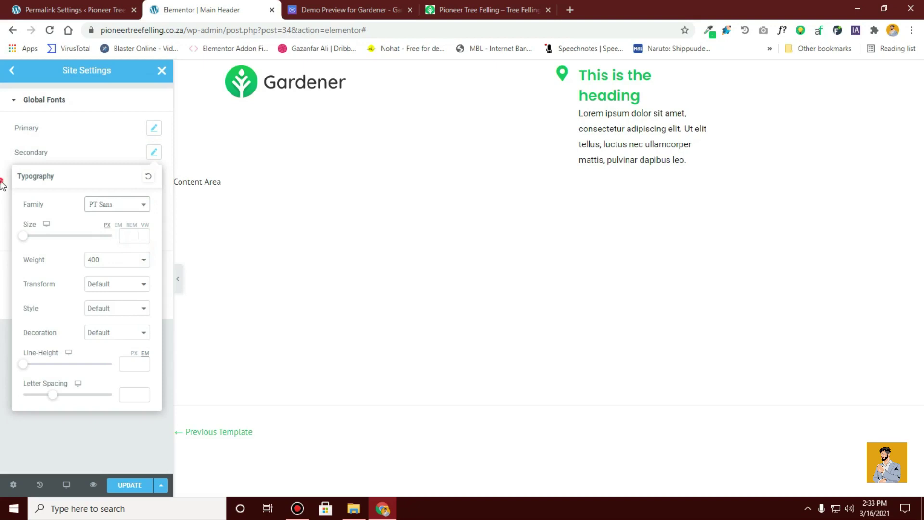
{"action": "left_click", "coordinate": [2, 185]}
Set the Text global font family to Poppins
{"action": "left_click", "coordinate": [158, 179]}
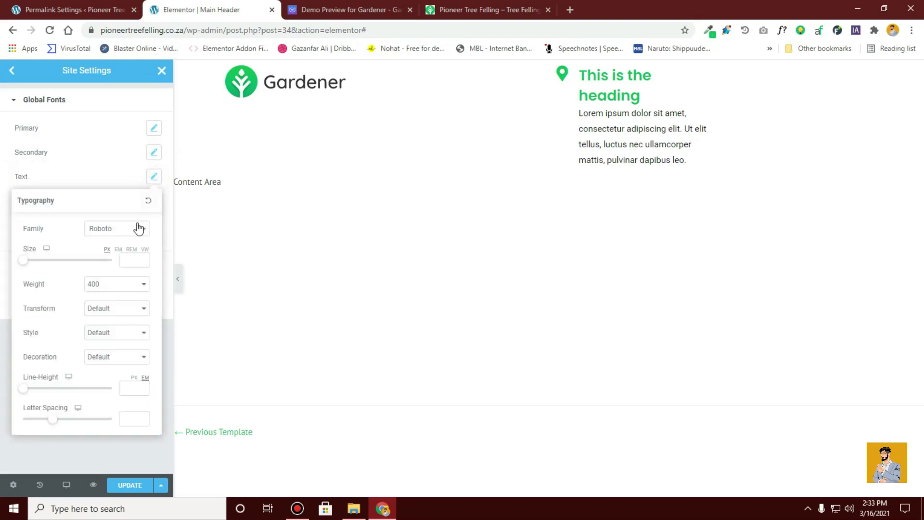
{"action": "left_click", "coordinate": [133, 232]}
{"action": "type", "text": "popp"}
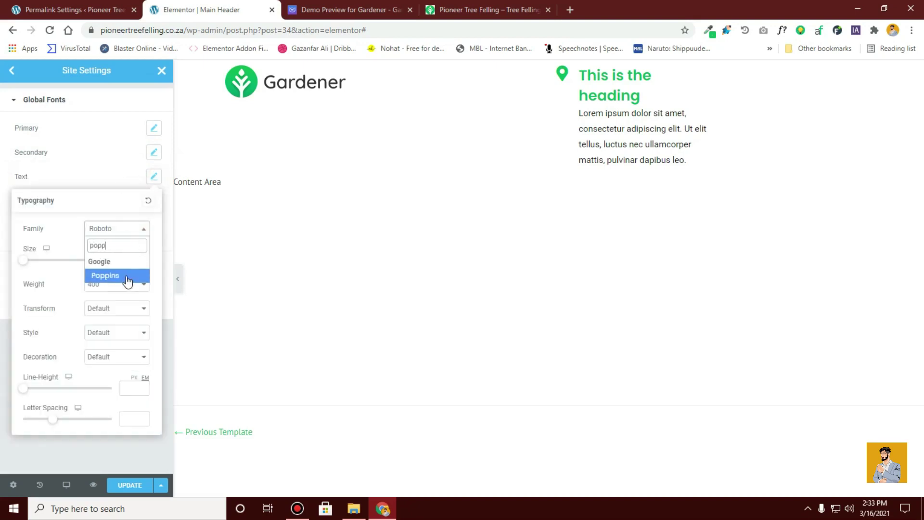
{"action": "left_click", "coordinate": [127, 276]}
{"action": "left_click", "coordinate": [94, 193]}
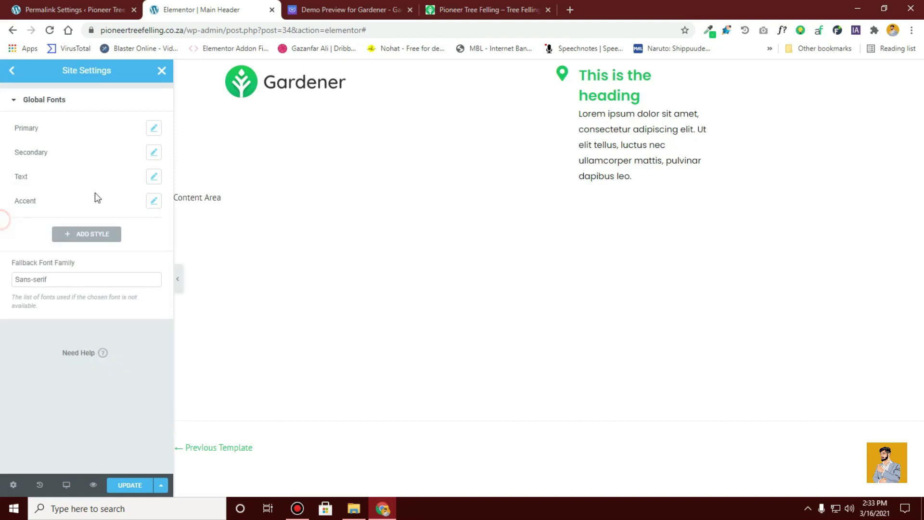
Set the Accent global font family to PT Sans
{"action": "left_click", "coordinate": [153, 202]}
{"action": "left_click", "coordinate": [136, 254]}
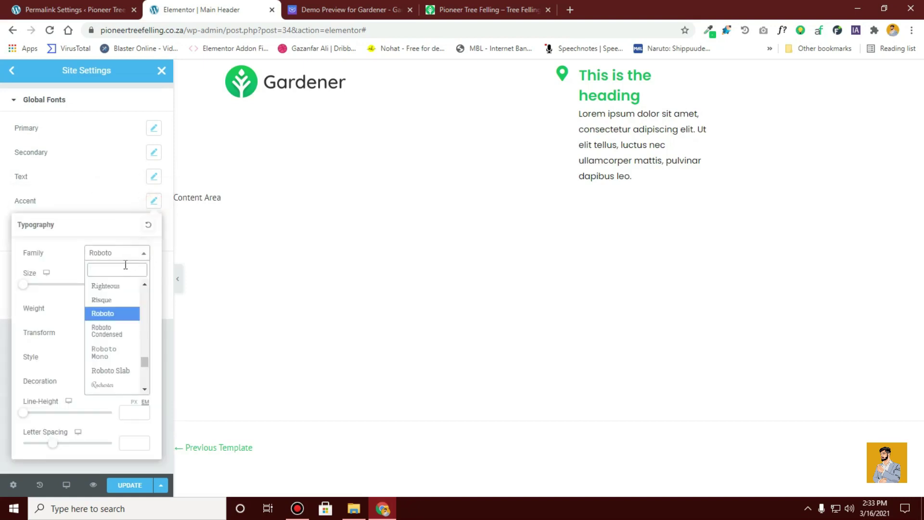
{"action": "type", "text": "pt sans"}
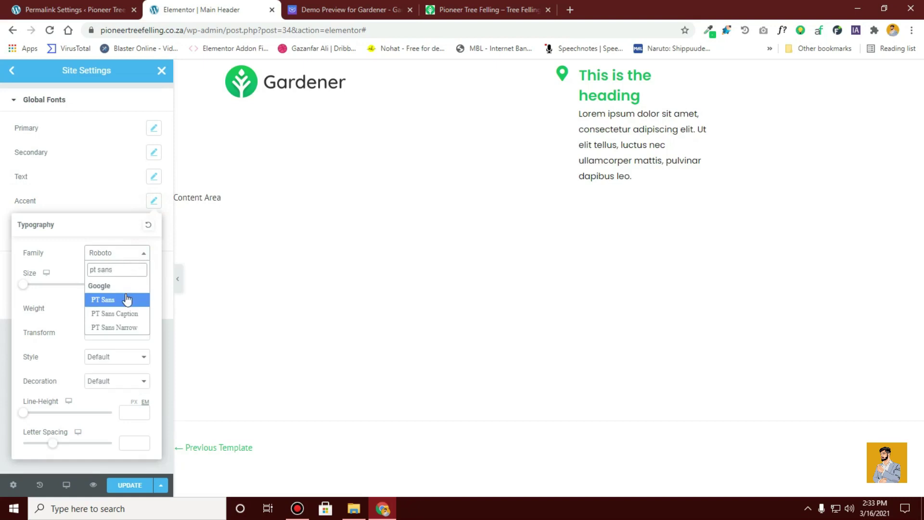
{"action": "left_click", "coordinate": [127, 299]}
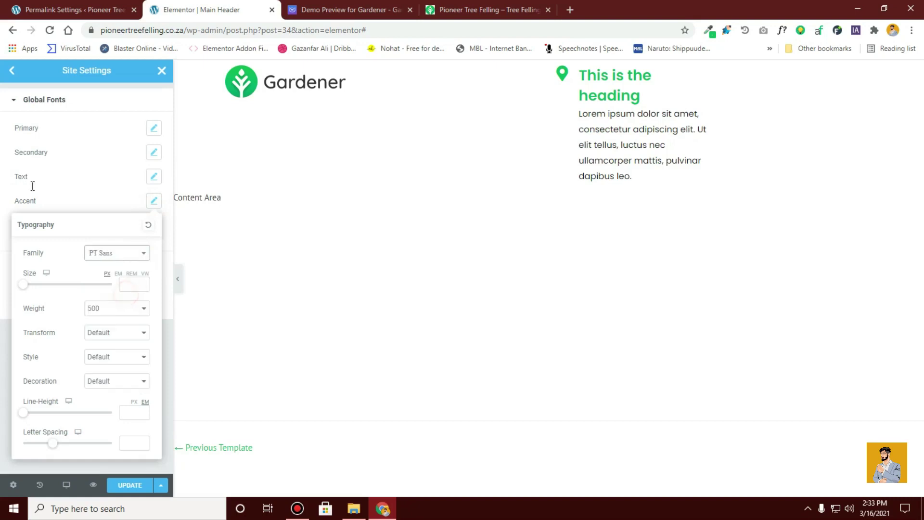
{"action": "left_click", "coordinate": [3, 151]}
Return to the global colors, add a new custom color below Accent and pick a shade for it
{"action": "left_click", "coordinate": [12, 70]}
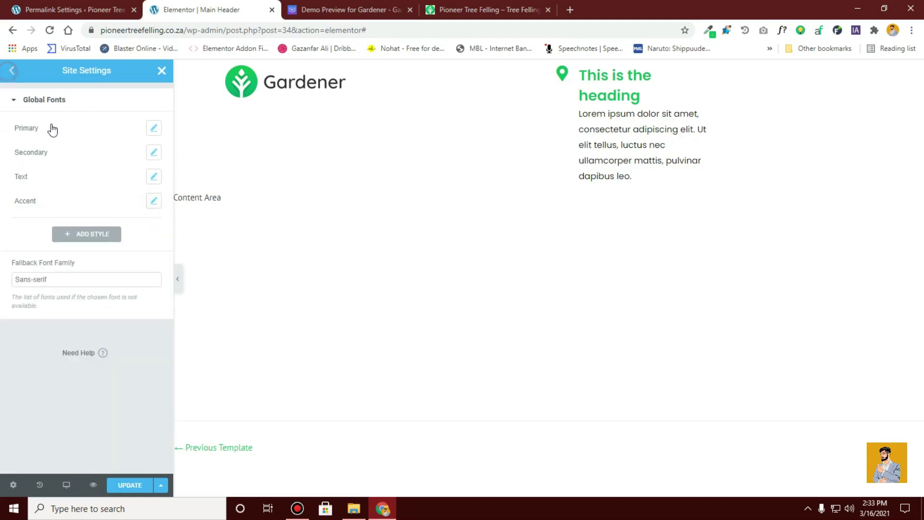
{"action": "left_click", "coordinate": [68, 131]}
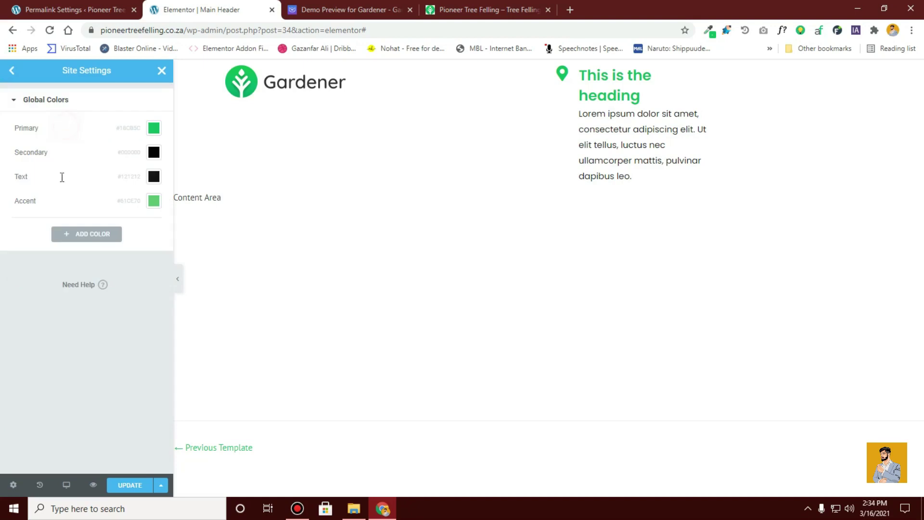
{"action": "left_click", "coordinate": [77, 239]}
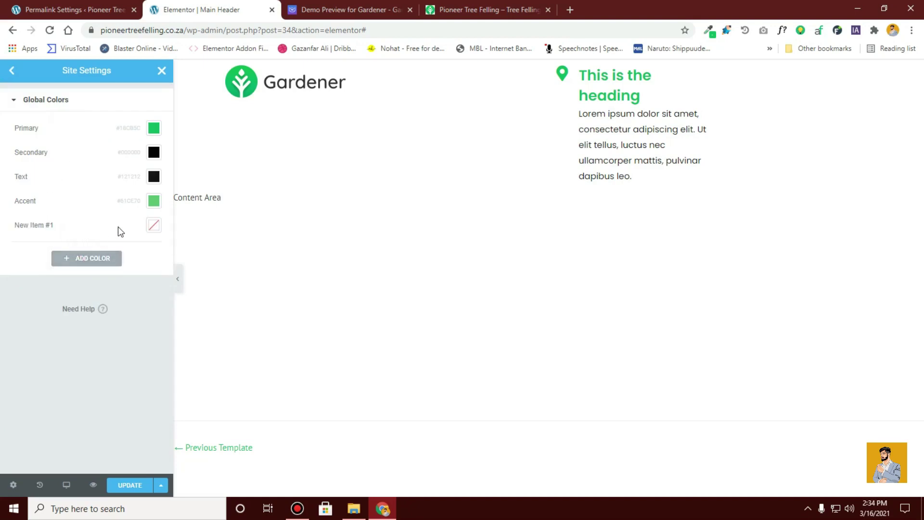
{"action": "left_click", "coordinate": [154, 225]}
{"action": "left_click_drag", "start_coordinate": [109, 284], "coordinate": [7, 253]}
{"action": "left_click", "coordinate": [55, 225]}
{"action": "left_click", "coordinate": [12, 72]}
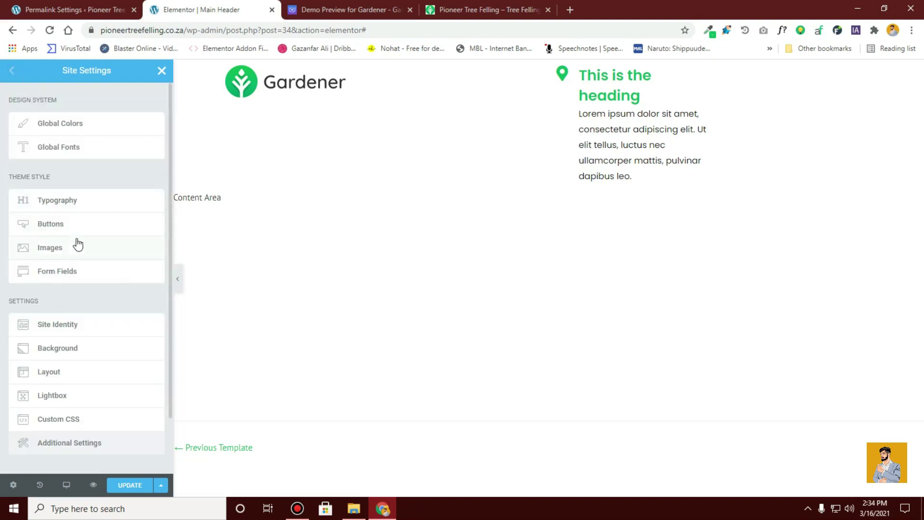
Set the Body font family to Poppins in the site's Theme Style typography settings
{"action": "scroll", "coordinate": [89, 202], "scroll_direction": "down", "scroll_amount": 1}
{"action": "scroll", "coordinate": [70, 149], "scroll_direction": "up", "scroll_amount": 1}
{"action": "scroll", "coordinate": [99, 227], "scroll_direction": "down", "scroll_amount": 1}
{"action": "left_click", "coordinate": [87, 142]}
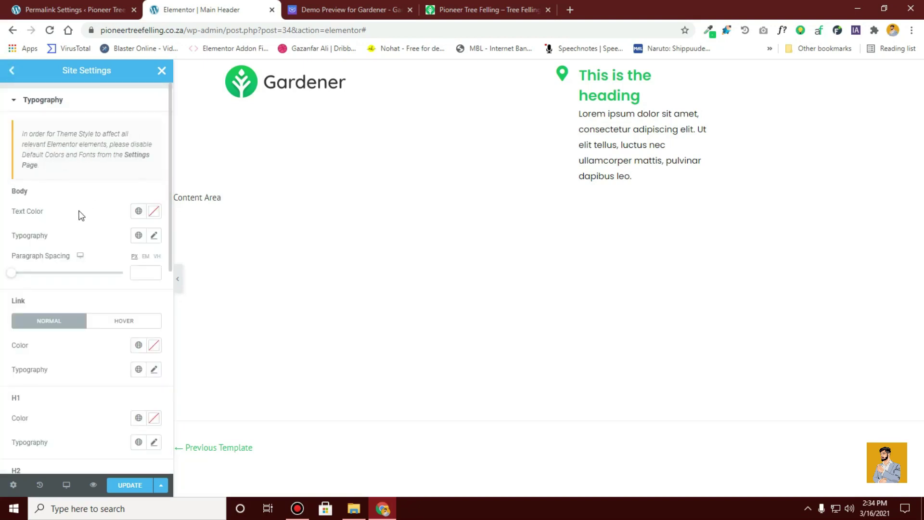
{"action": "scroll", "coordinate": [37, 212], "scroll_direction": "down", "scroll_amount": 8}
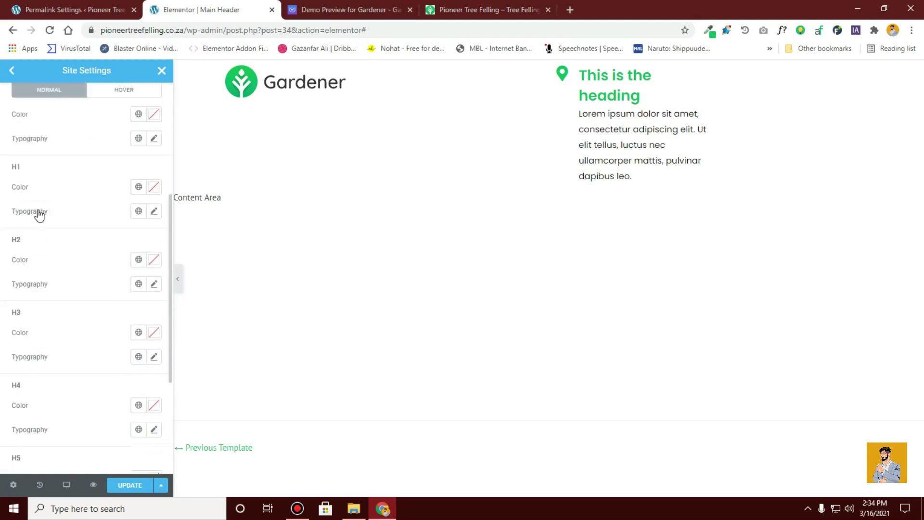
{"action": "scroll", "coordinate": [38, 215], "scroll_direction": "up", "scroll_amount": 6}
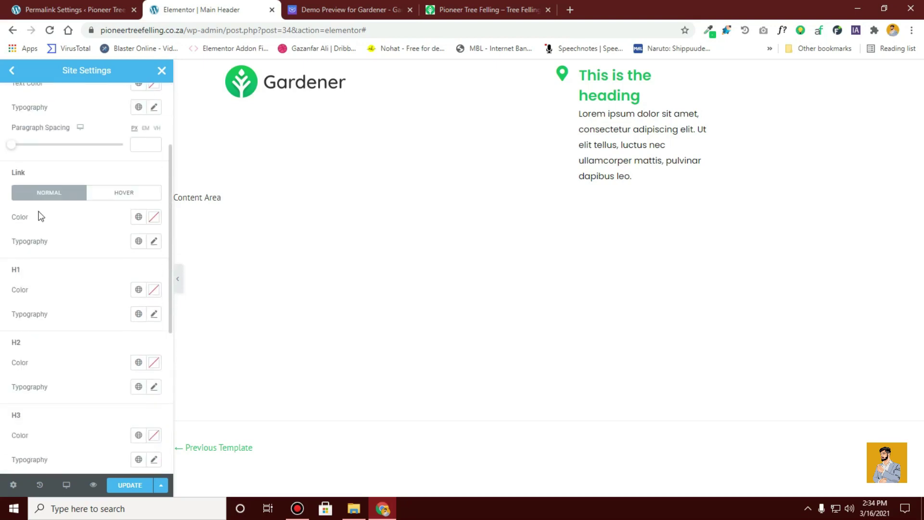
{"action": "scroll", "coordinate": [40, 217], "scroll_direction": "up", "scroll_amount": 3}
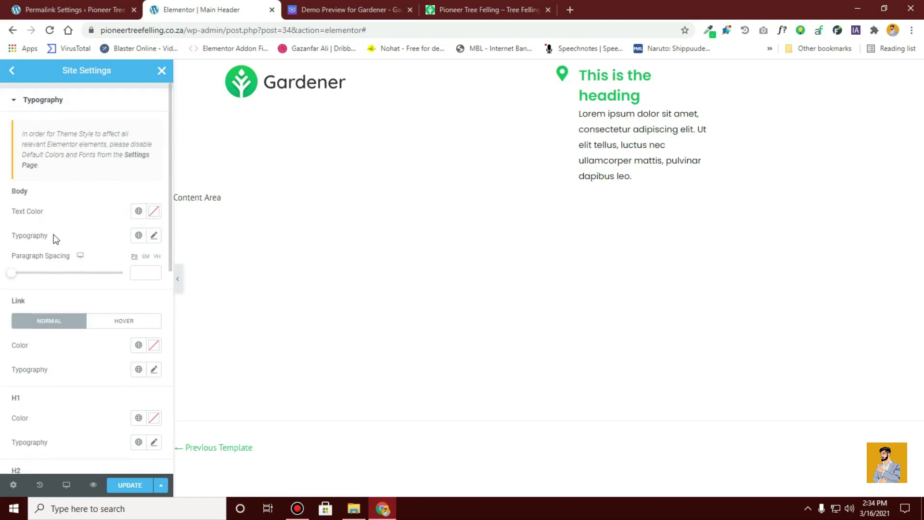
{"action": "left_click", "coordinate": [153, 238]}
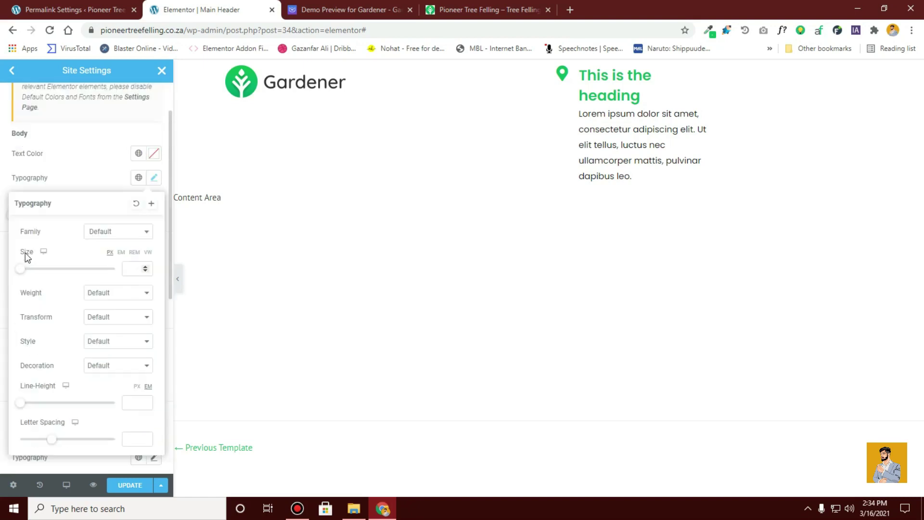
{"action": "left_click", "coordinate": [114, 235]}
{"action": "type", "text": "popp"}
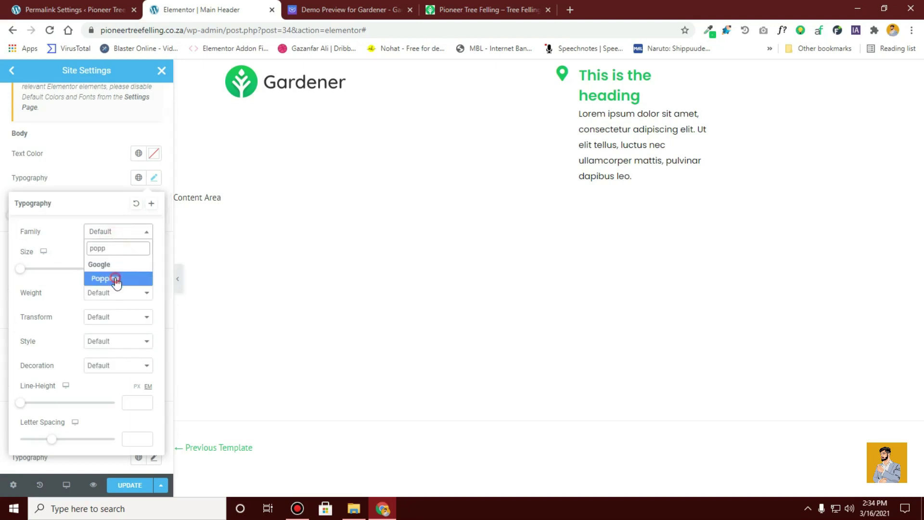
{"action": "left_click", "coordinate": [116, 279]}
{"action": "scroll", "coordinate": [77, 189], "scroll_direction": "down", "scroll_amount": 1}
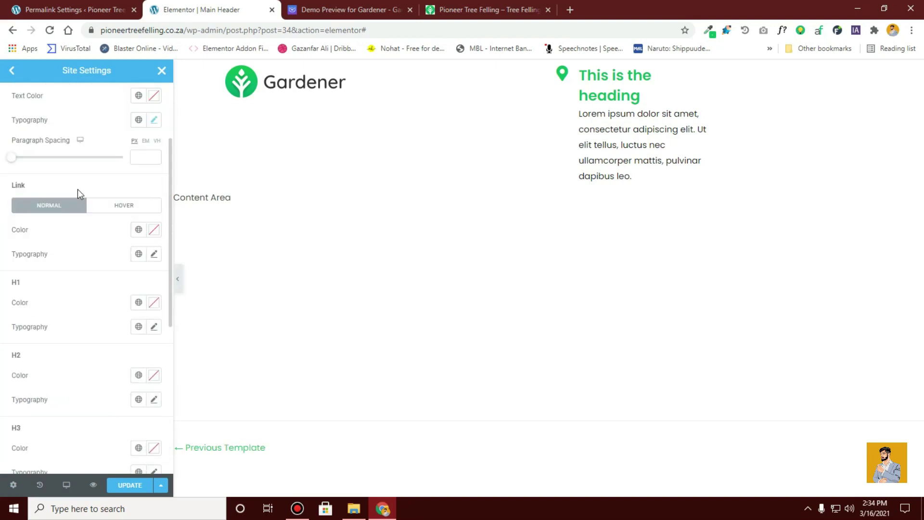
Set the font family of the Theme Style's normal Link typography to PT Sans
{"action": "left_click", "coordinate": [154, 254]}
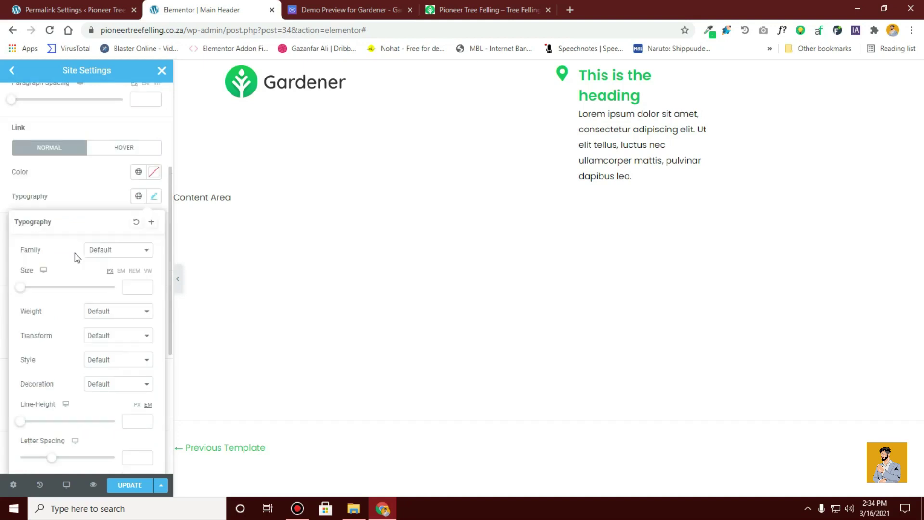
{"action": "left_click", "coordinate": [126, 249]}
{"action": "type", "text": "pt"}
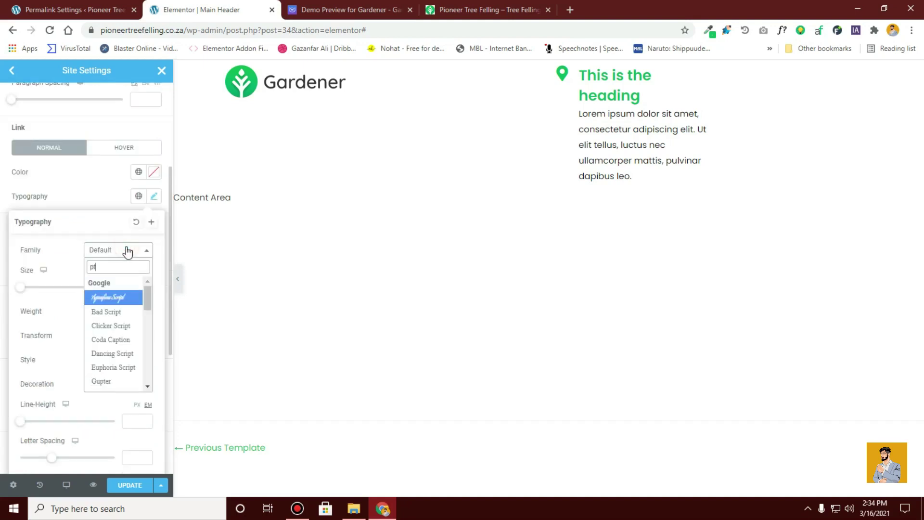
{"action": "type", "text": " sans"}
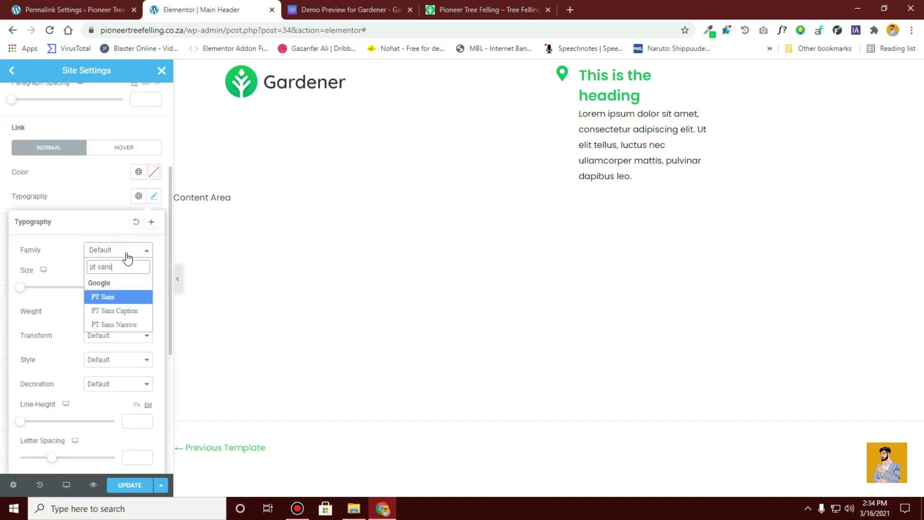
{"action": "left_click", "coordinate": [118, 297]}
{"action": "left_click", "coordinate": [153, 196]}
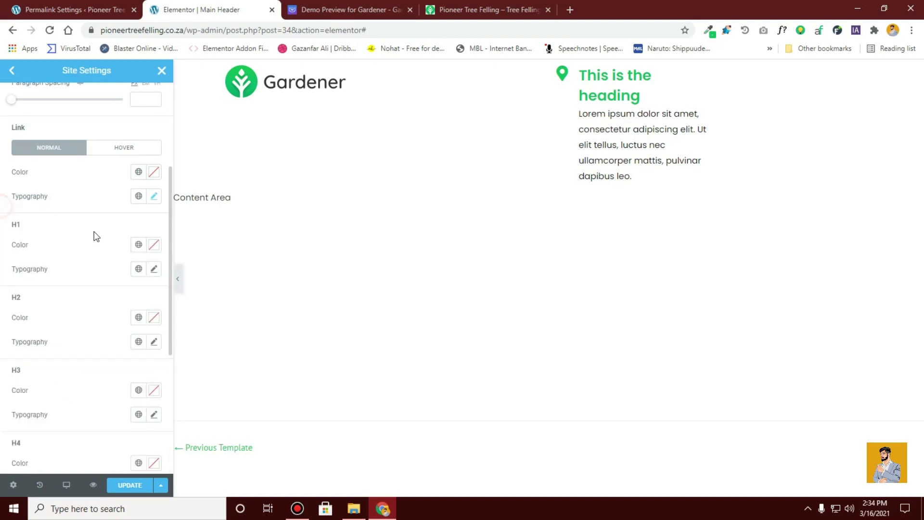
Set the H1 heading's font family to Poppins in the theme style typography
{"action": "scroll", "coordinate": [93, 236], "scroll_direction": "down", "scroll_amount": 1}
{"action": "left_click", "coordinate": [155, 215]}
{"action": "left_click", "coordinate": [131, 265]}
{"action": "type", "text": "popp"}
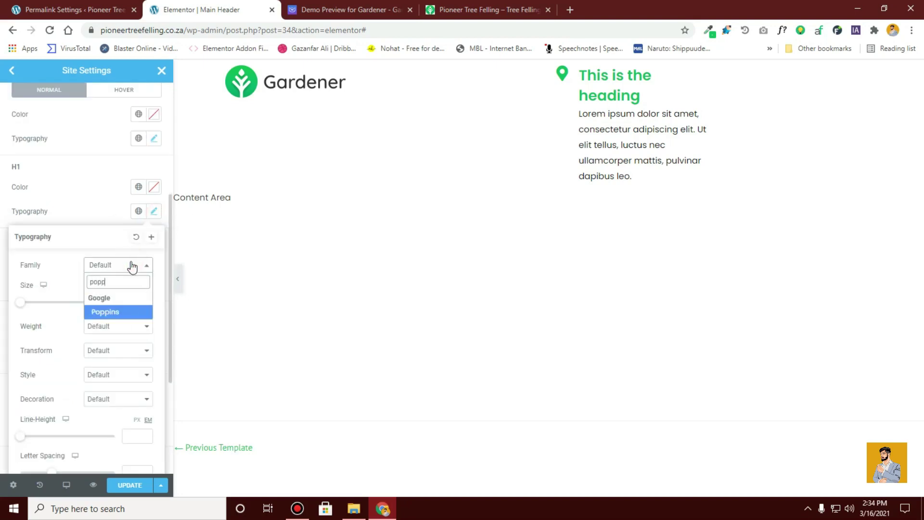
{"action": "left_click", "coordinate": [116, 313]}
{"action": "left_click", "coordinate": [66, 218]}
Set the H2 heading's font family to Poppins
{"action": "scroll", "coordinate": [89, 240], "scroll_direction": "down", "scroll_amount": 1}
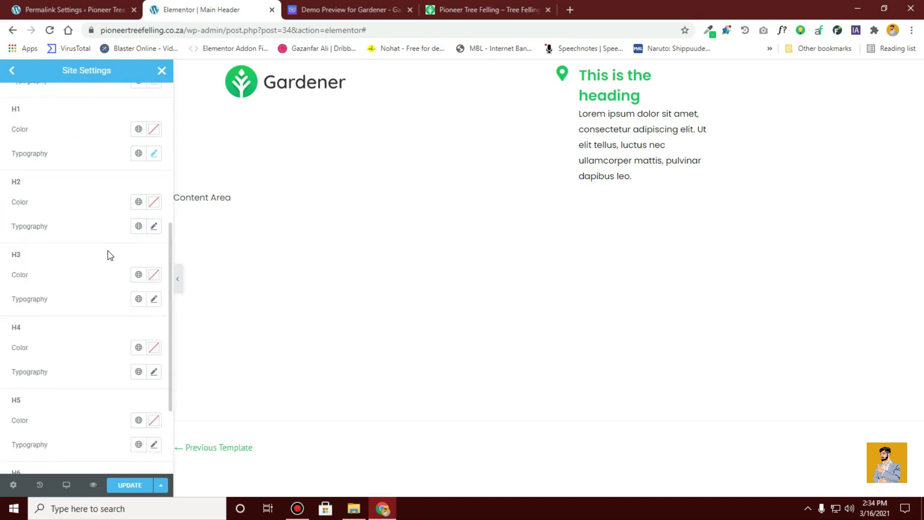
{"action": "left_click", "coordinate": [154, 227]}
{"action": "left_click", "coordinate": [144, 283]}
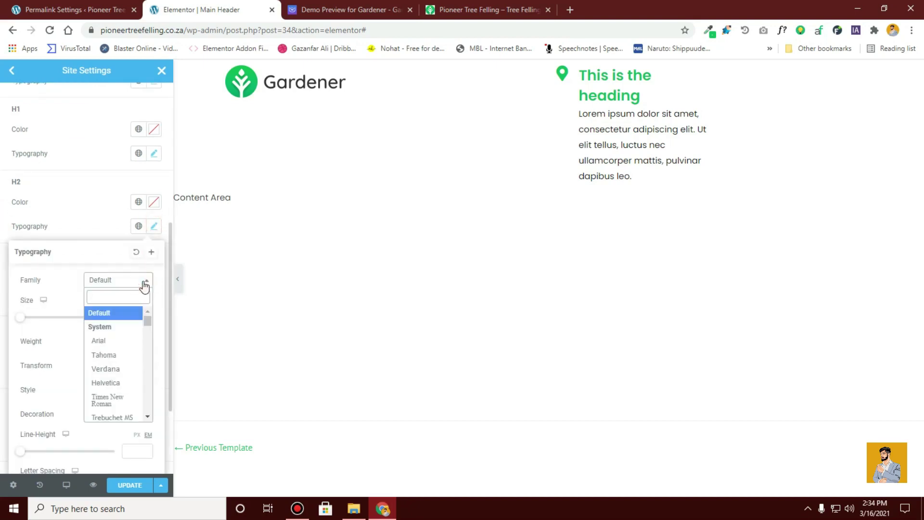
{"action": "type", "text": "opp"}
{"action": "left_click", "coordinate": [125, 325]}
{"action": "left_click", "coordinate": [66, 245]}
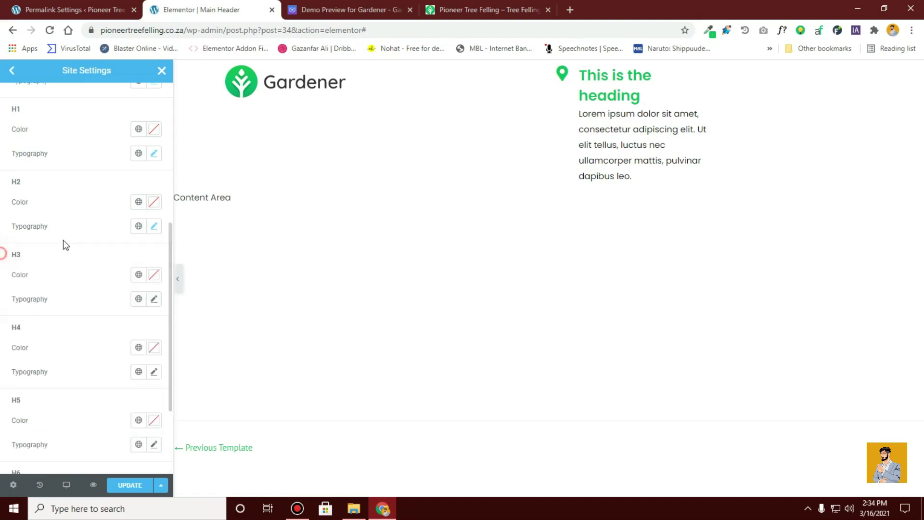
Set the H3 heading's font family to Poppins
{"action": "scroll", "coordinate": [66, 245], "scroll_direction": "down", "scroll_amount": 2}
{"action": "left_click", "coordinate": [154, 184]}
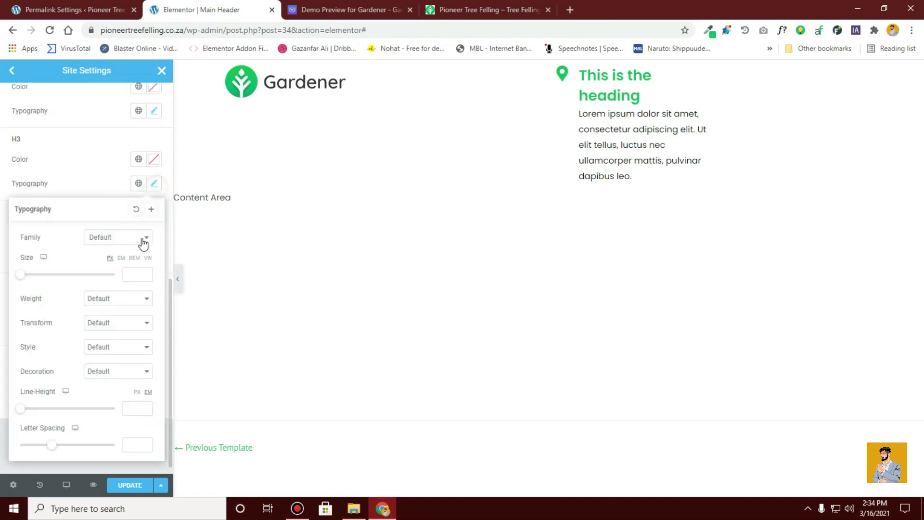
{"action": "left_click", "coordinate": [141, 244]}
{"action": "type", "text": "popp"}
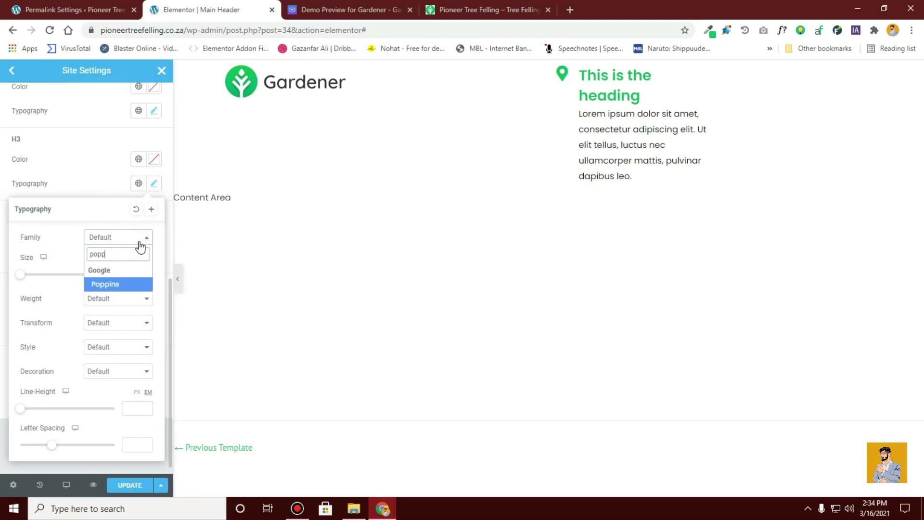
{"action": "left_click", "coordinate": [140, 283]}
{"action": "left_click", "coordinate": [4, 233]}
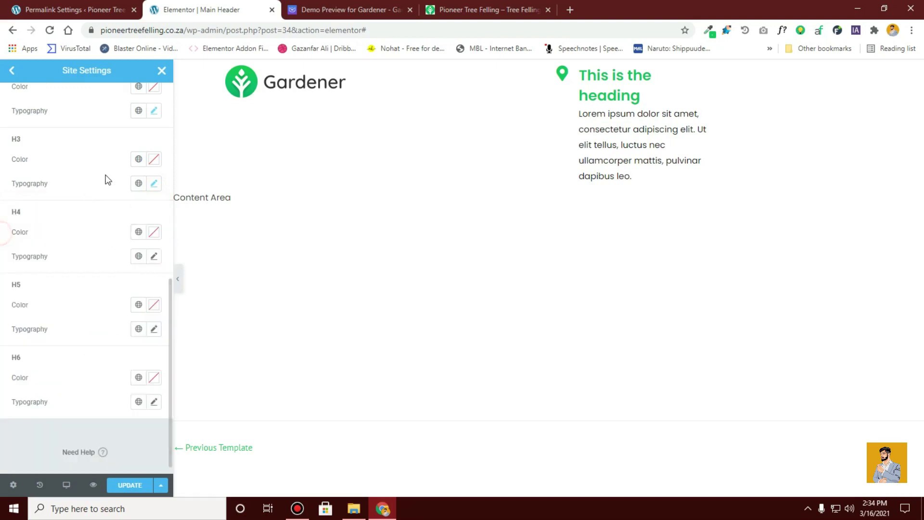
Set the H4 heading's font family to Poppins
{"action": "scroll", "coordinate": [108, 180], "scroll_direction": "down", "scroll_amount": 1}
{"action": "left_click", "coordinate": [153, 243]}
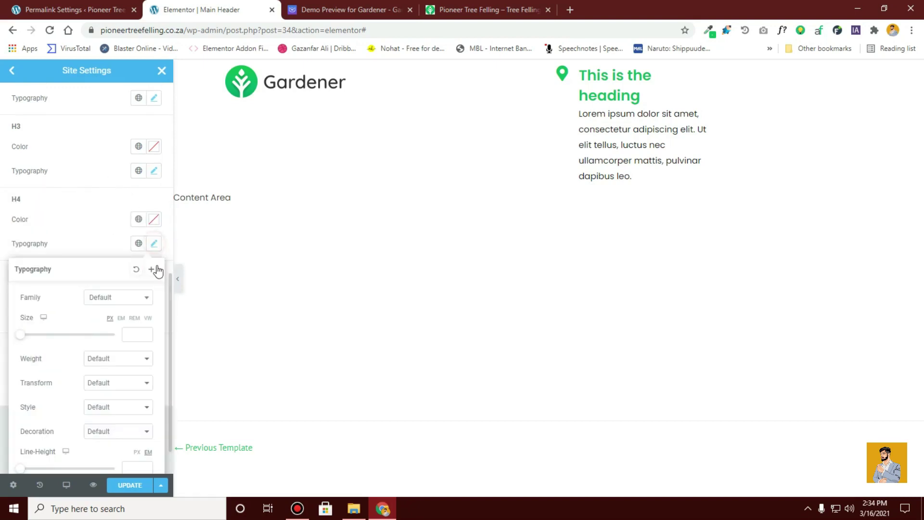
{"action": "left_click", "coordinate": [135, 297]}
{"action": "type", "text": "popp"}
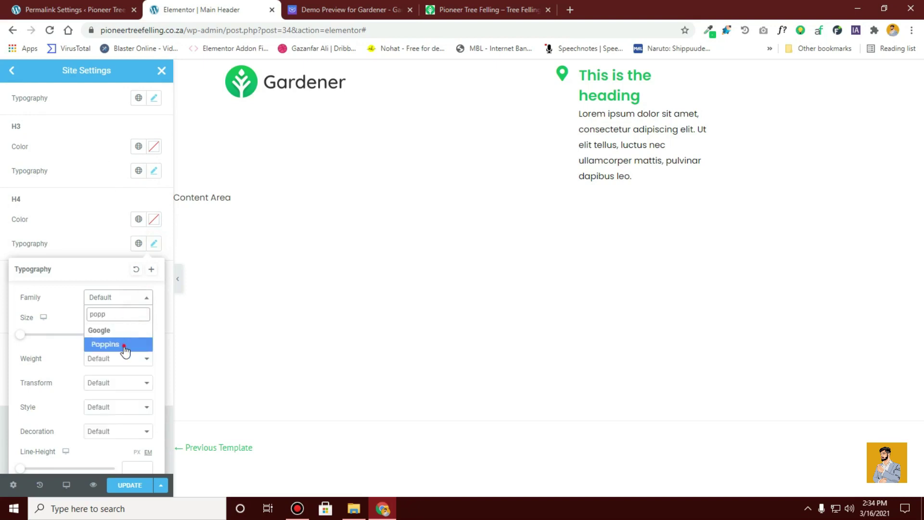
{"action": "left_click", "coordinate": [124, 344]}
{"action": "left_click", "coordinate": [4, 260]}
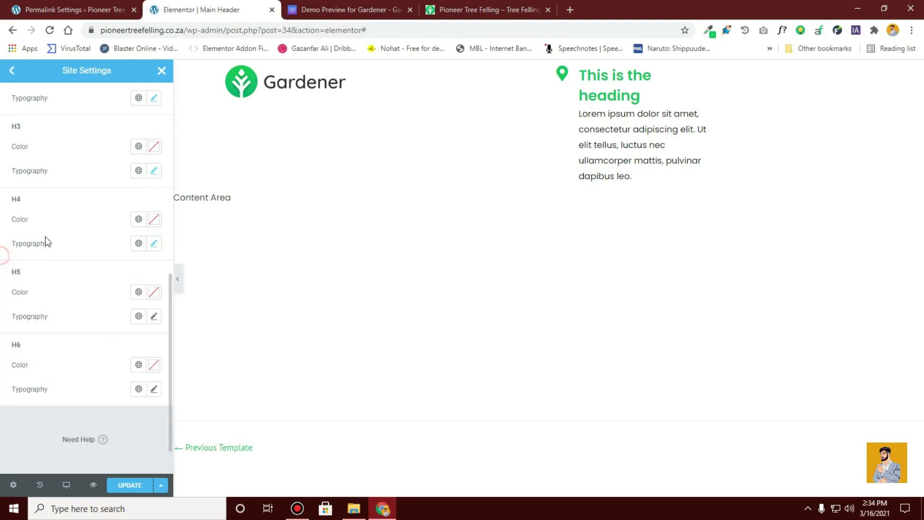
Set the H5 heading's font family to Poppins
{"action": "left_click", "coordinate": [152, 317]}
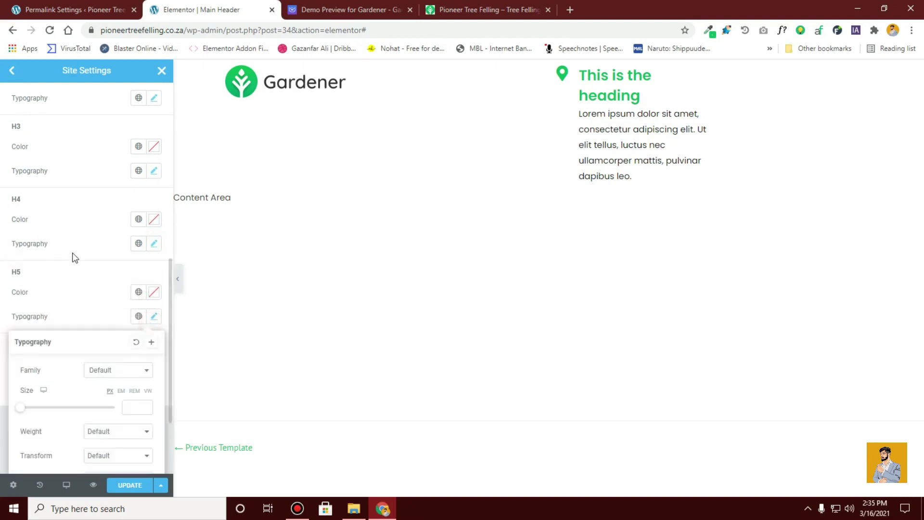
{"action": "scroll", "coordinate": [72, 256], "scroll_direction": "down", "scroll_amount": 3}
{"action": "left_click", "coordinate": [127, 258]}
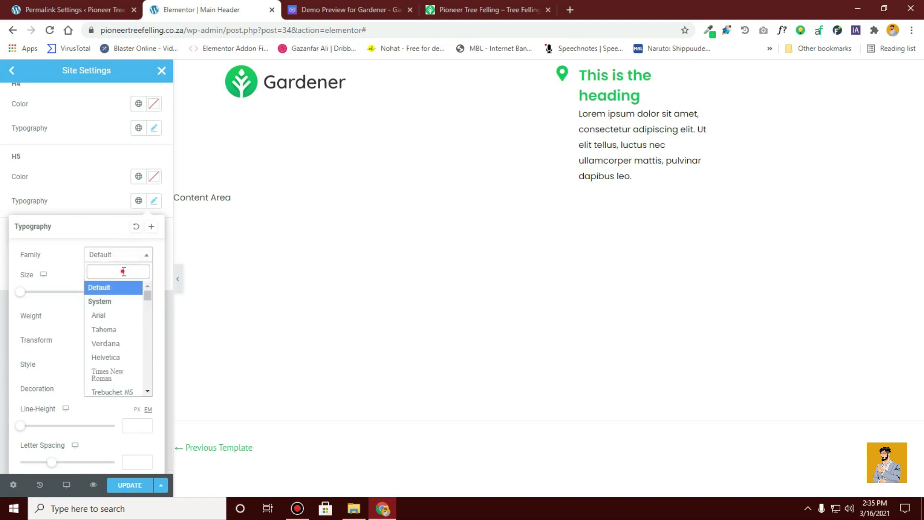
{"action": "type", "text": "popp"}
{"action": "left_click", "coordinate": [124, 303]}
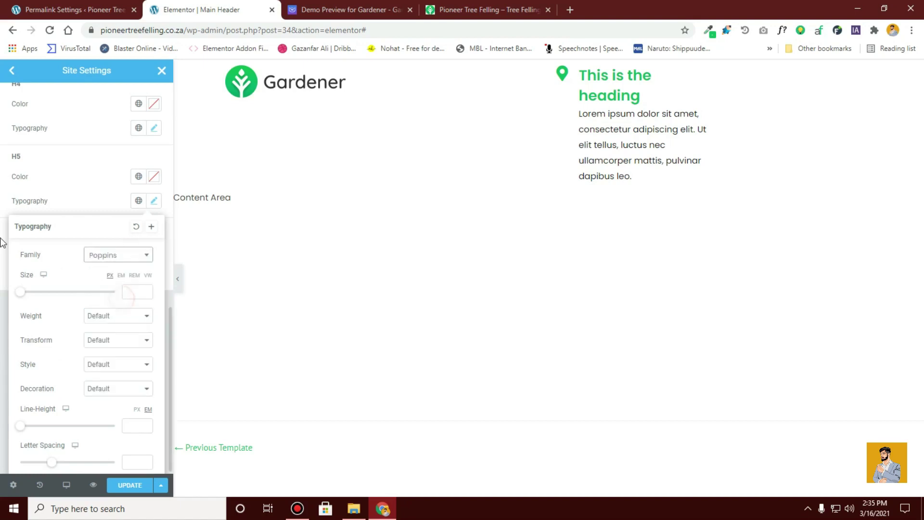
{"action": "left_click", "coordinate": [4, 203]}
Set the H6 heading's font family to Poppins
{"action": "left_click", "coordinate": [154, 274]}
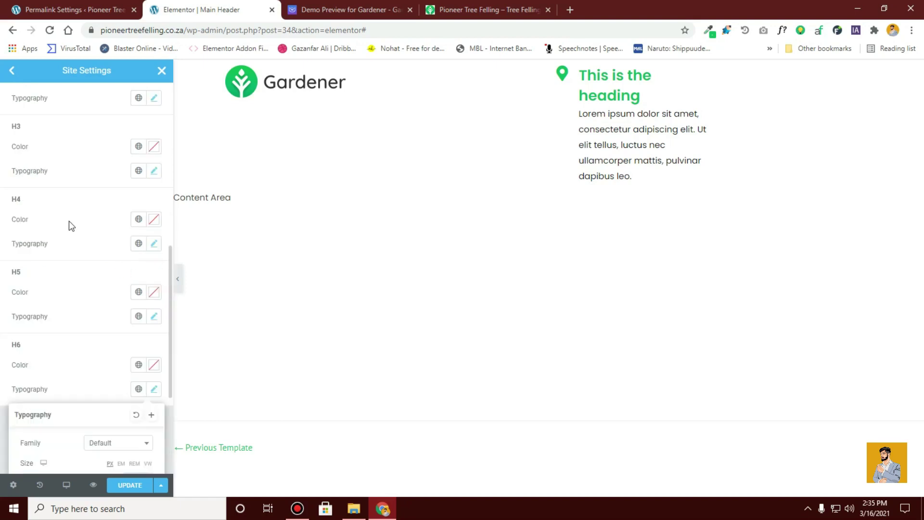
{"action": "scroll", "coordinate": [69, 221], "scroll_direction": "down", "scroll_amount": 1}
{"action": "left_click", "coordinate": [123, 385]}
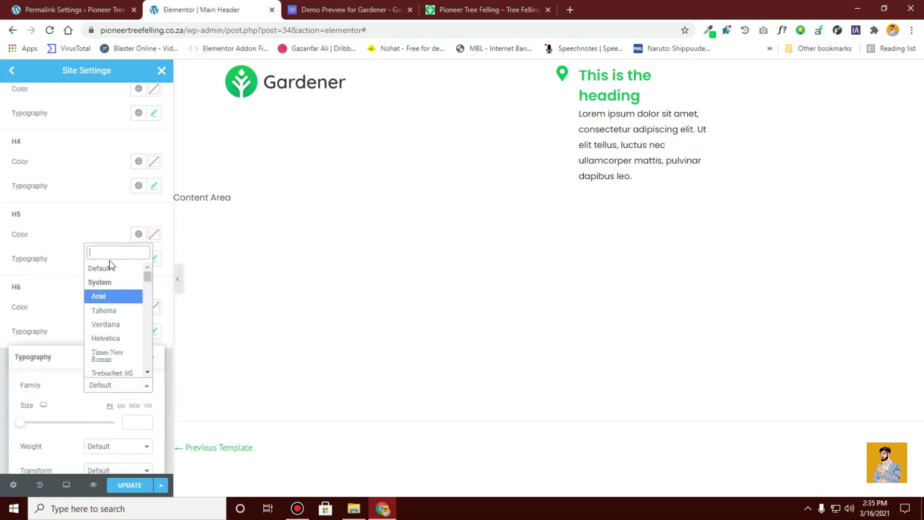
{"action": "left_click", "coordinate": [109, 248]}
{"action": "type", "text": "popp"}
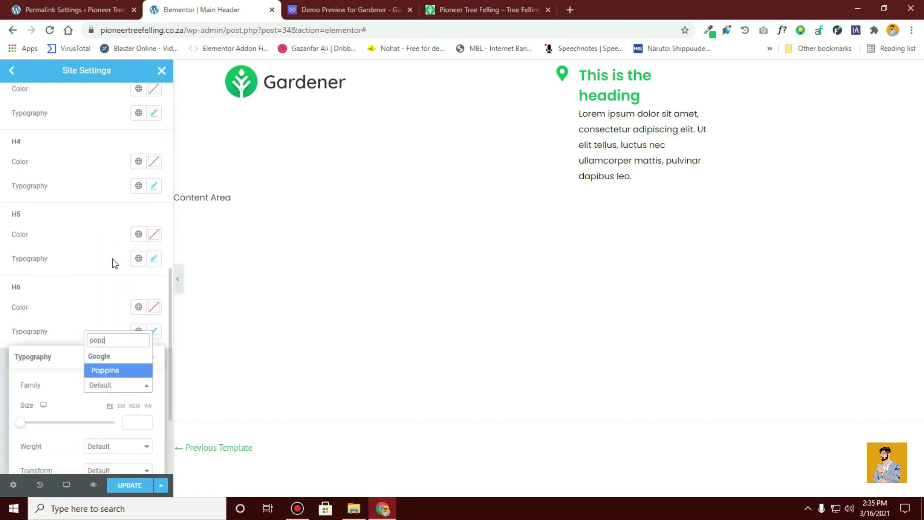
{"action": "left_click", "coordinate": [124, 371]}
{"action": "left_click", "coordinate": [18, 311]}
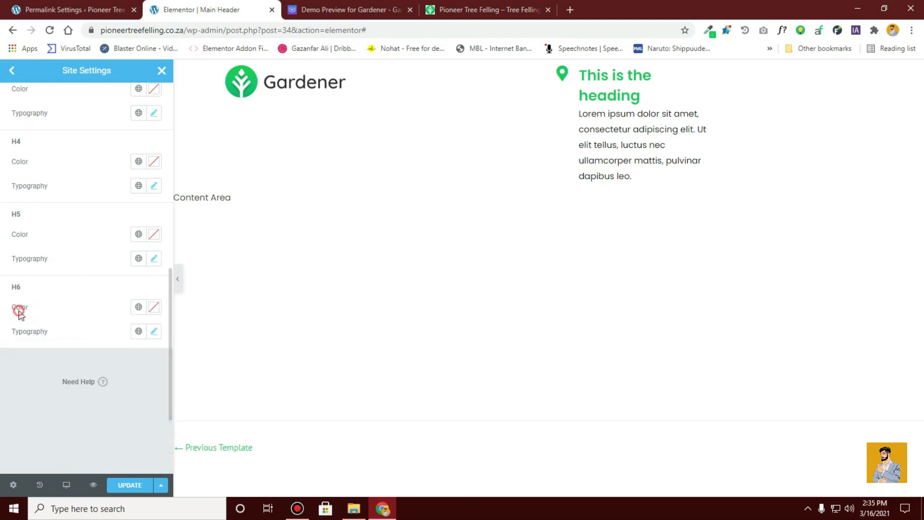
Save the updated site settings and return to the header template's widget editor
{"action": "scroll", "coordinate": [19, 309], "scroll_direction": "up", "scroll_amount": 10}
{"action": "scroll", "coordinate": [17, 144], "scroll_direction": "up", "scroll_amount": 1}
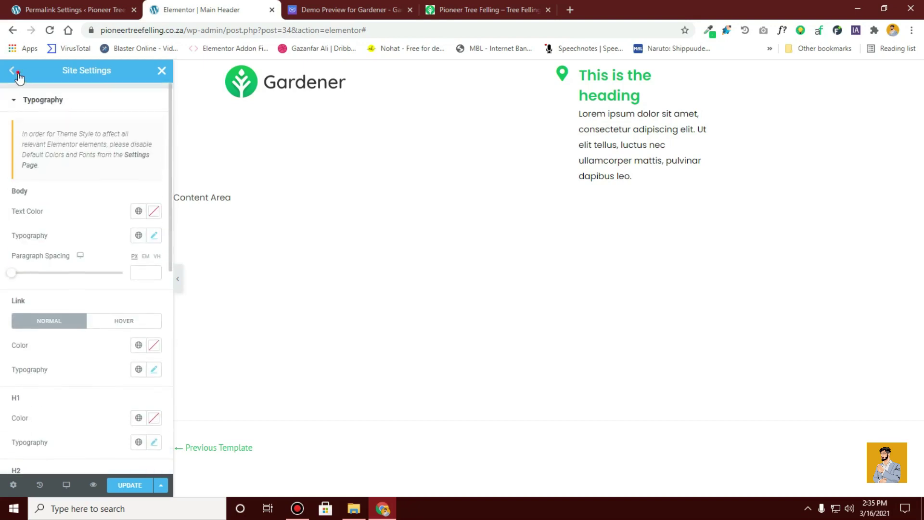
{"action": "left_click", "coordinate": [17, 73]}
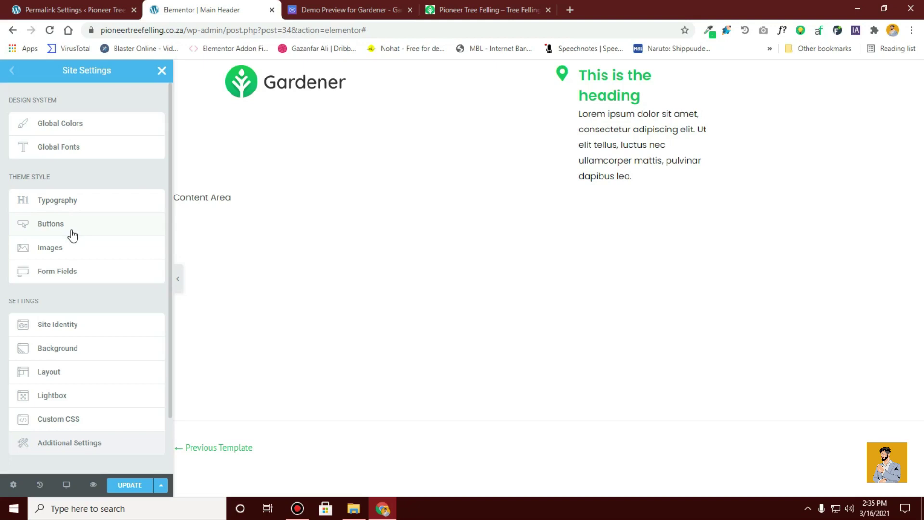
{"action": "scroll", "coordinate": [73, 235], "scroll_direction": "down", "scroll_amount": 2}
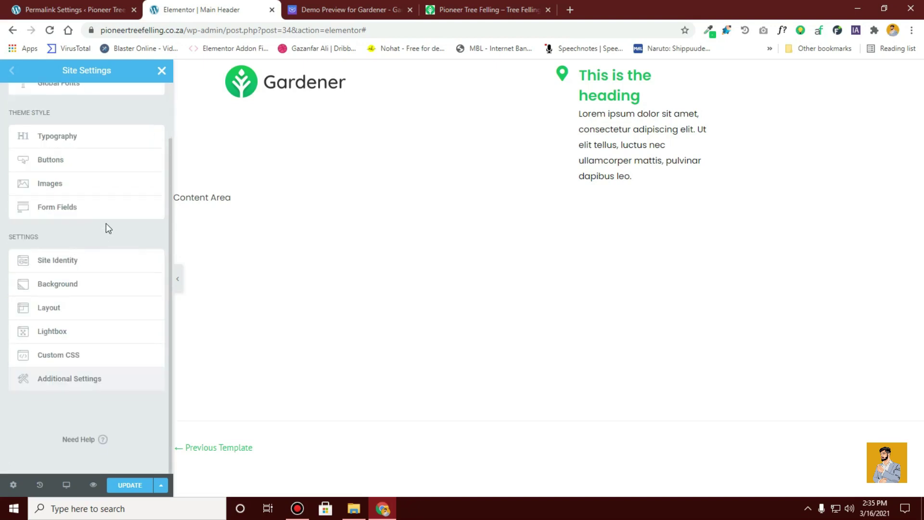
{"action": "left_click", "coordinate": [129, 484]}
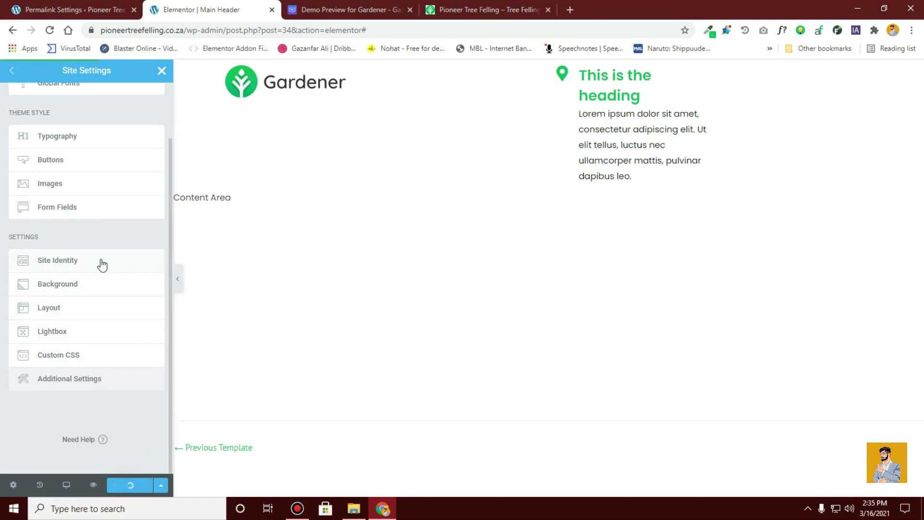
{"action": "left_click", "coordinate": [162, 70]}
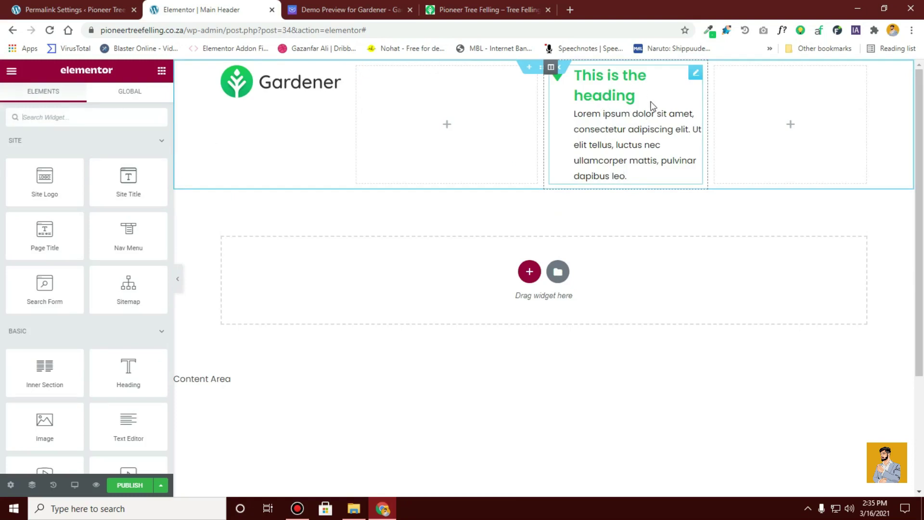
Replace the header icon box's title with "Address:", matching the label in the Gardener demo's header
{"action": "left_click", "coordinate": [693, 73]}
{"action": "left_click", "coordinate": [719, 160]}
{"action": "left_click", "coordinate": [21, 102]}
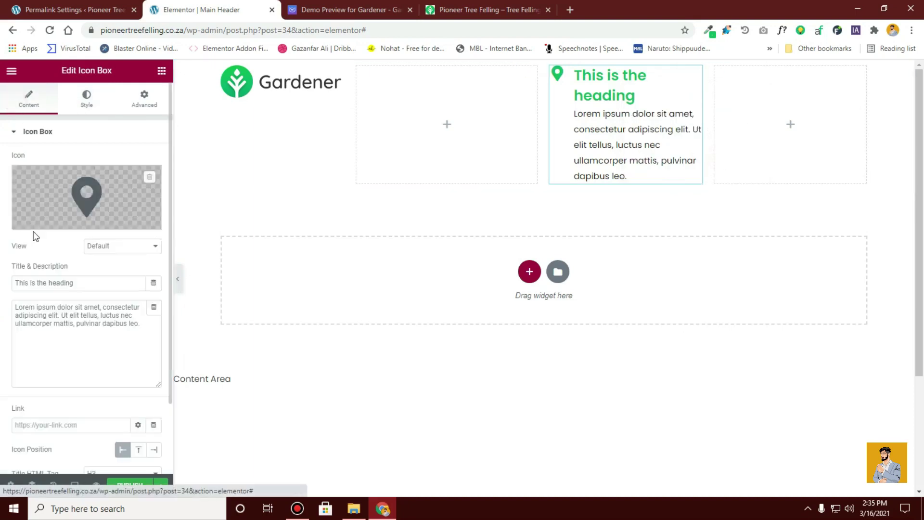
{"action": "left_click", "coordinate": [351, 9]}
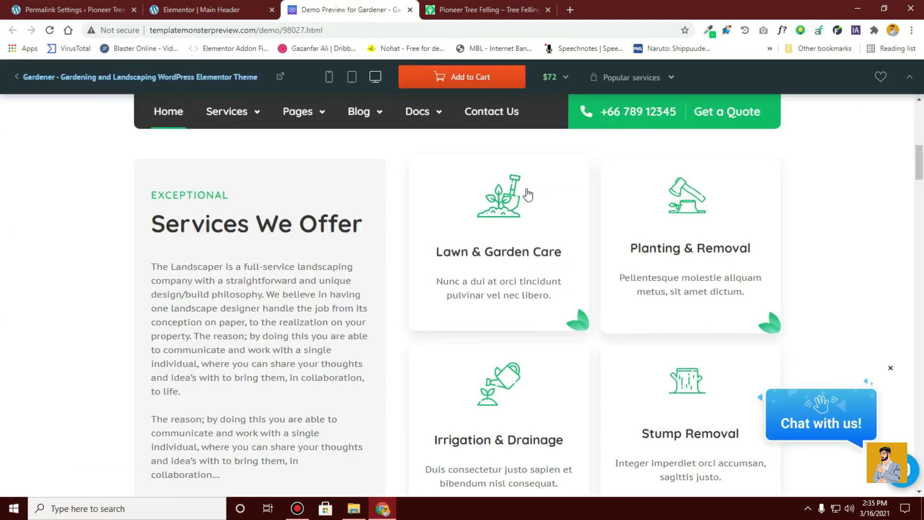
{"action": "scroll", "coordinate": [527, 189], "scroll_direction": "up", "scroll_amount": 1}
{"action": "left_click_drag", "start_coordinate": [558, 119], "coordinate": [523, 119]}
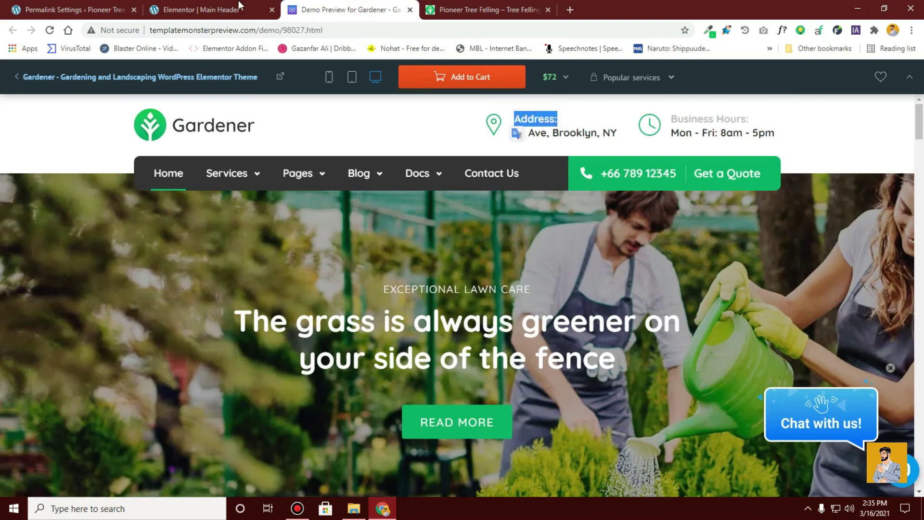
{"action": "left_click", "coordinate": [202, 9]}
{"action": "triple_click", "coordinate": [82, 283]}
{"action": "type", "text": "Address:"}
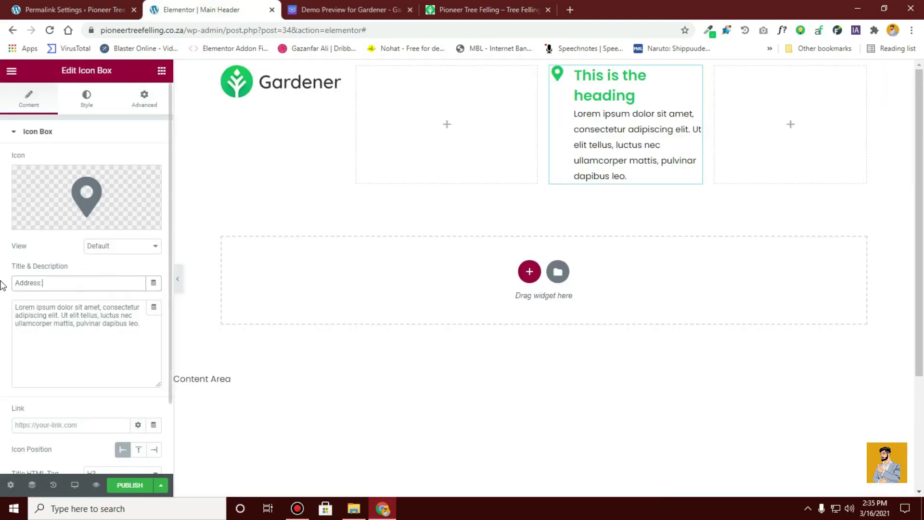
Replace the icon box's description with the street address copied from the Gardener demo's header
{"action": "left_click", "coordinate": [345, 9]}
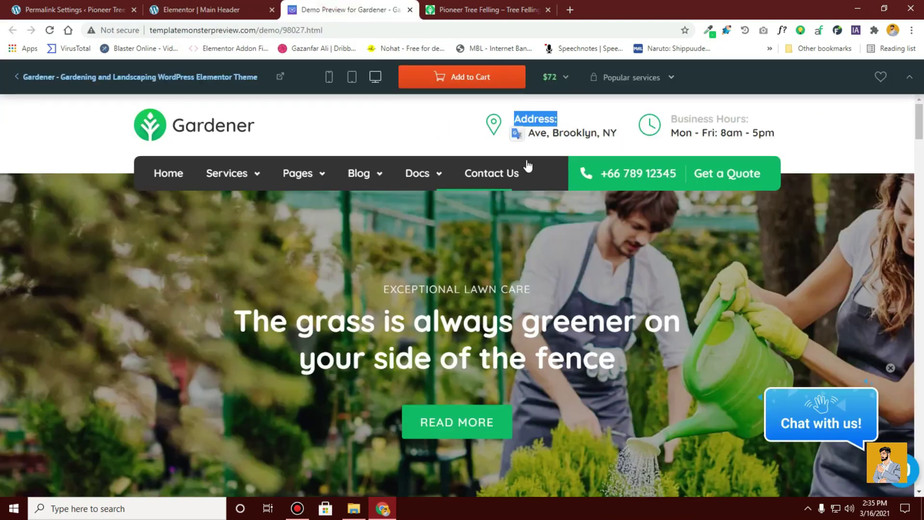
{"action": "left_click_drag", "start_coordinate": [621, 141], "coordinate": [513, 138]}
{"action": "key", "text": "ctrl+c"}
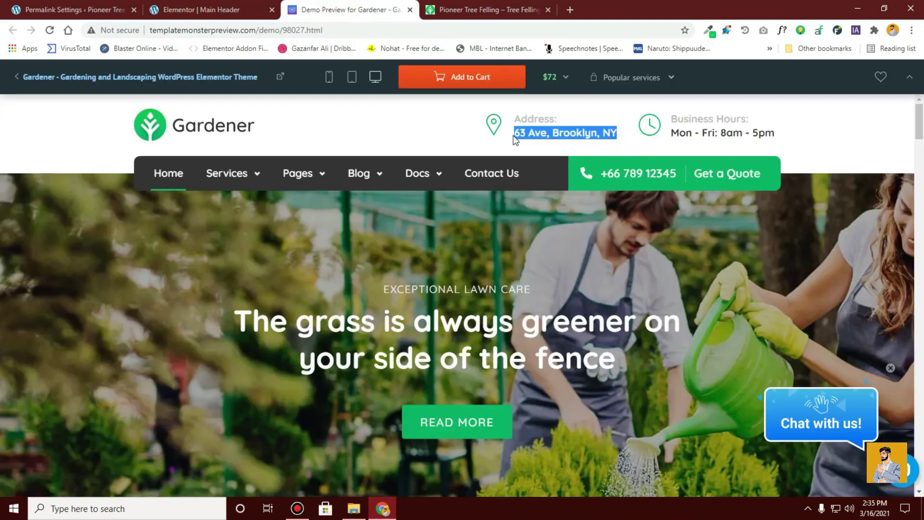
{"action": "left_click", "coordinate": [207, 9]}
{"action": "left_click", "coordinate": [48, 312]}
{"action": "key", "text": "ctrl+a"}
{"action": "key", "text": "ctrl+v"}
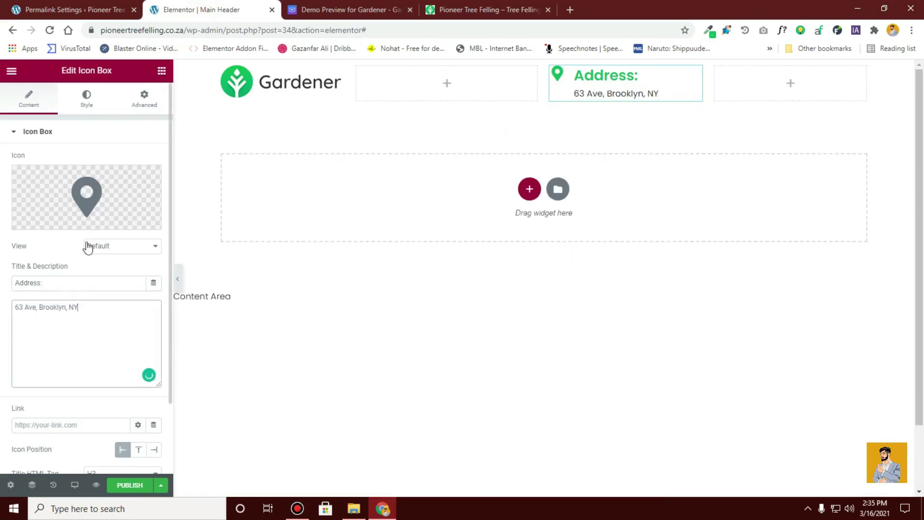
Examine the address block's text styling in the Gardener demo and open the icon box's content style settings
{"action": "left_click", "coordinate": [86, 99]}
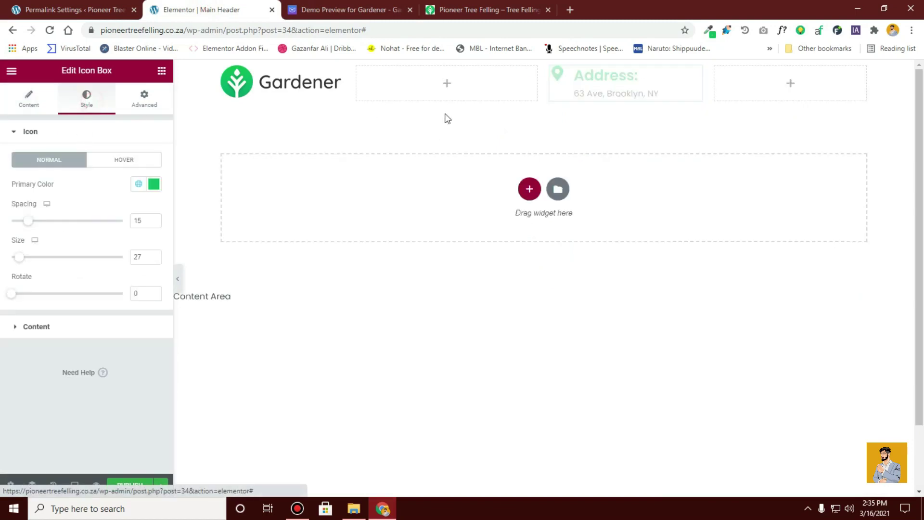
{"action": "left_click", "coordinate": [363, 2]}
{"action": "left_click", "coordinate": [532, 123]}
{"action": "left_click_drag", "start_coordinate": [573, 118], "coordinate": [517, 119]}
{"action": "left_click_drag", "start_coordinate": [616, 135], "coordinate": [539, 137]}
{"action": "left_click", "coordinate": [256, 9]}
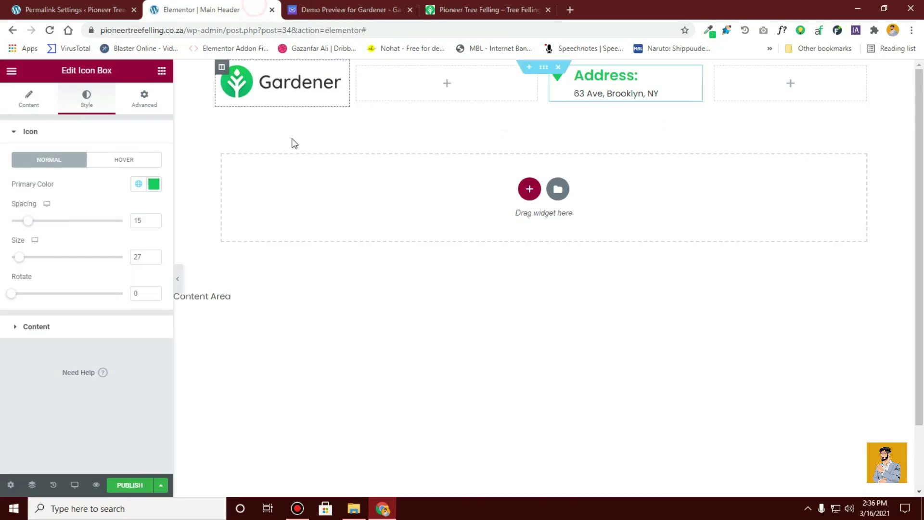
{"action": "left_click", "coordinate": [48, 332]}
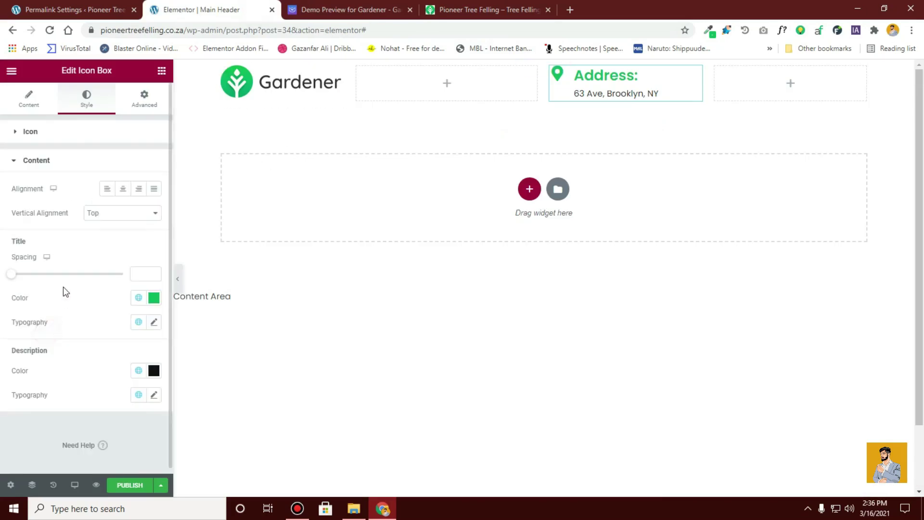
Sample the color of the "Address:" label in the Gardener demo's header and copy its hex code BFBDBD
{"action": "left_click", "coordinate": [327, 11]}
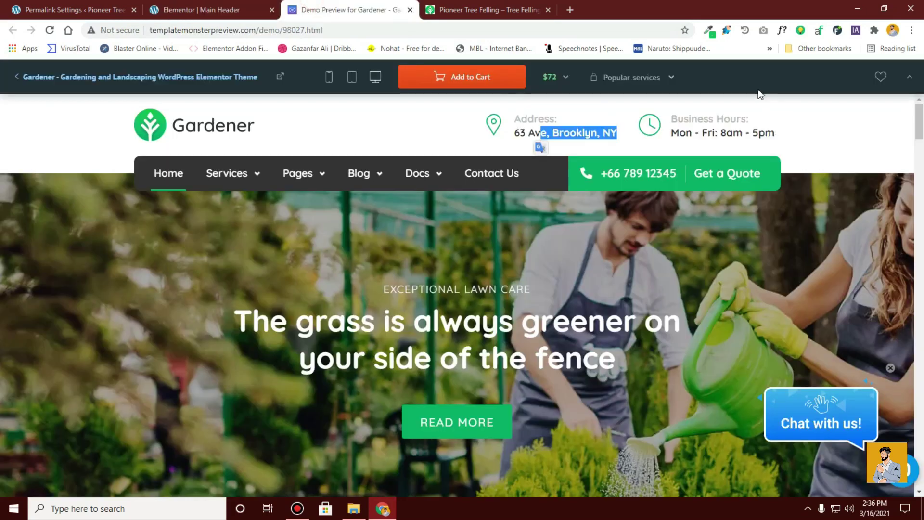
{"action": "left_click", "coordinate": [725, 117]}
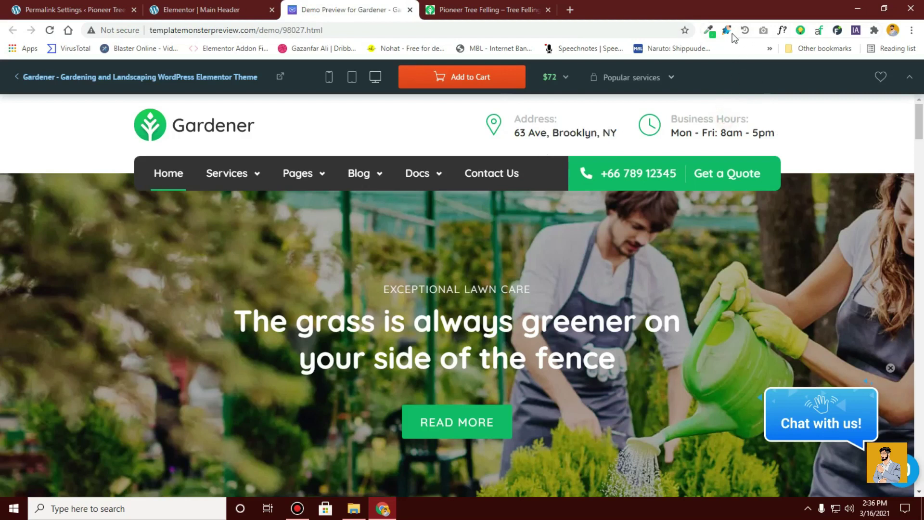
{"action": "left_click", "coordinate": [708, 30]}
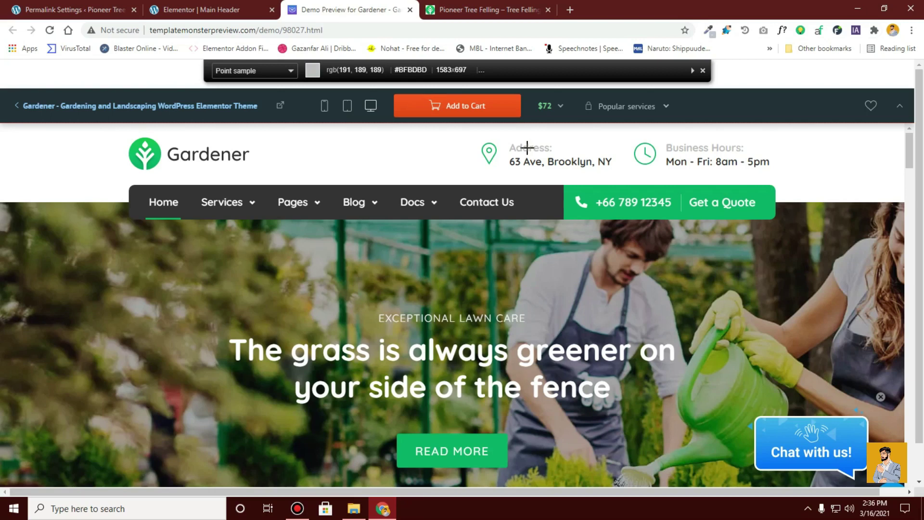
{"action": "left_click", "coordinate": [527, 148]}
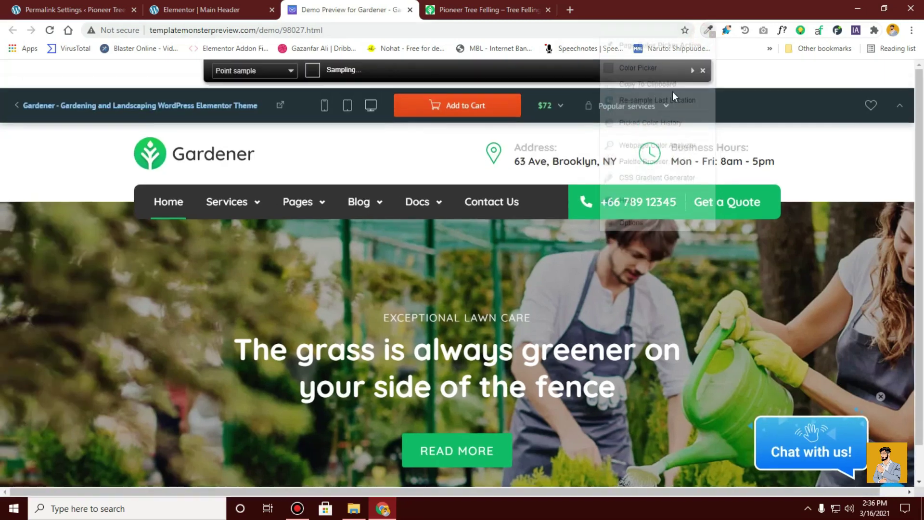
{"action": "left_click", "coordinate": [708, 30]}
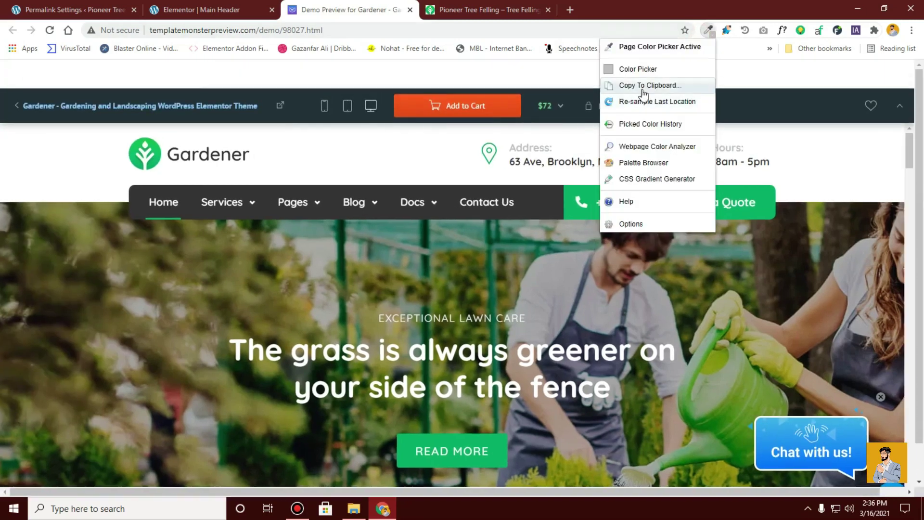
{"action": "left_click", "coordinate": [643, 87]}
{"action": "left_click", "coordinate": [645, 111]}
Try to apply the sampled hex code BFBDBD as the icon box's title color in the header template, then copy the code again
{"action": "left_click", "coordinate": [212, 9]}
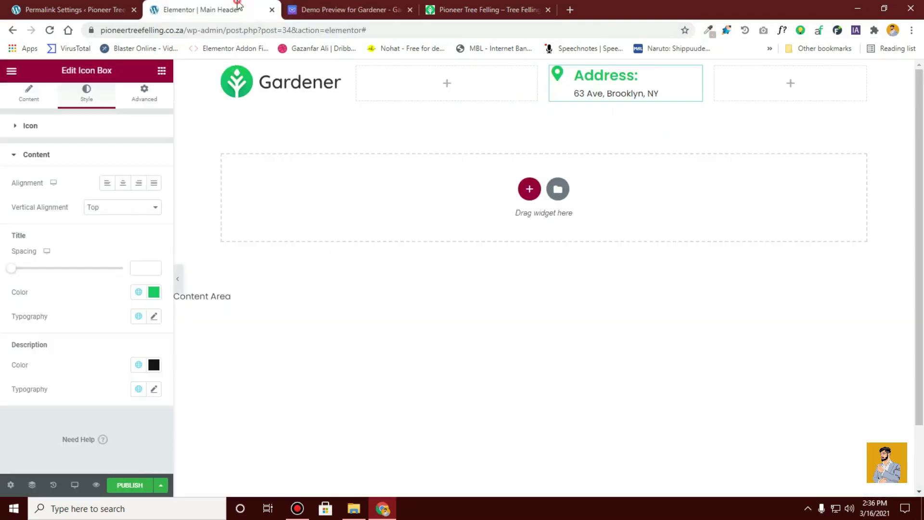
{"action": "left_click", "coordinate": [137, 300]}
{"action": "left_click", "coordinate": [153, 295]}
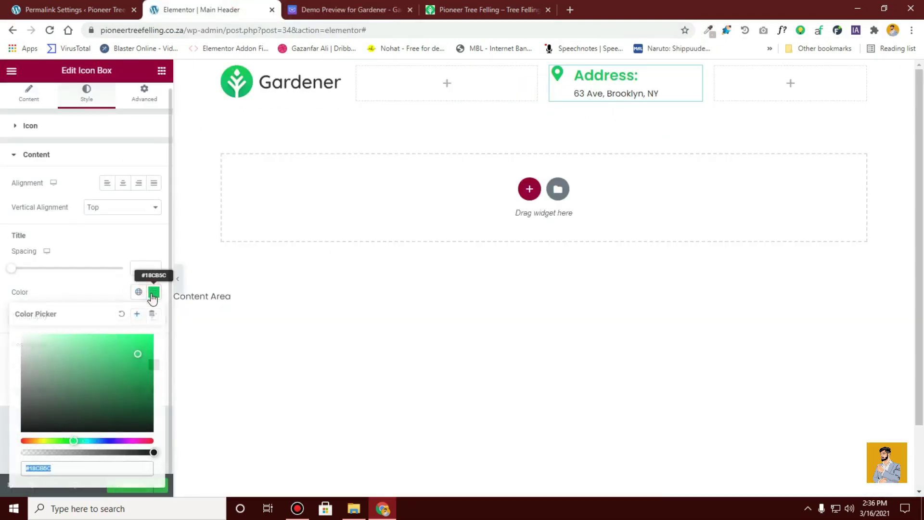
{"action": "key", "text": "ctrl+v"}
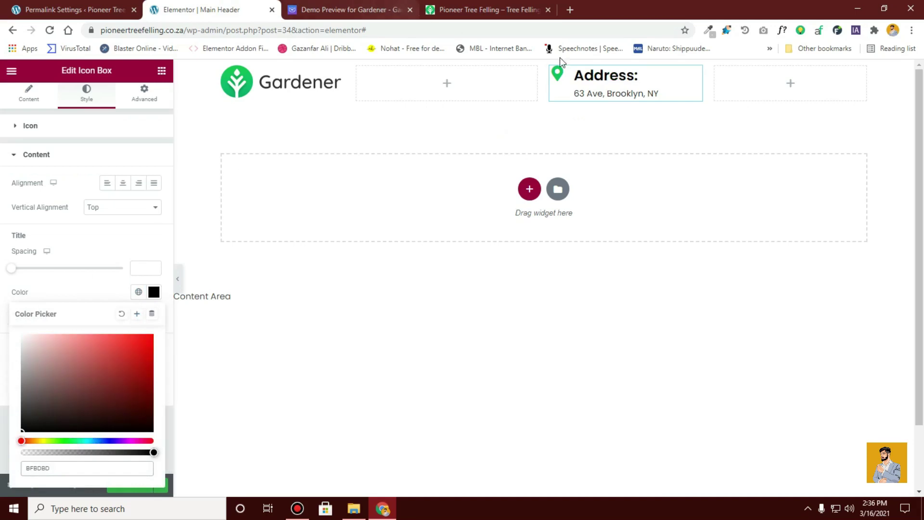
{"action": "left_click", "coordinate": [708, 29]}
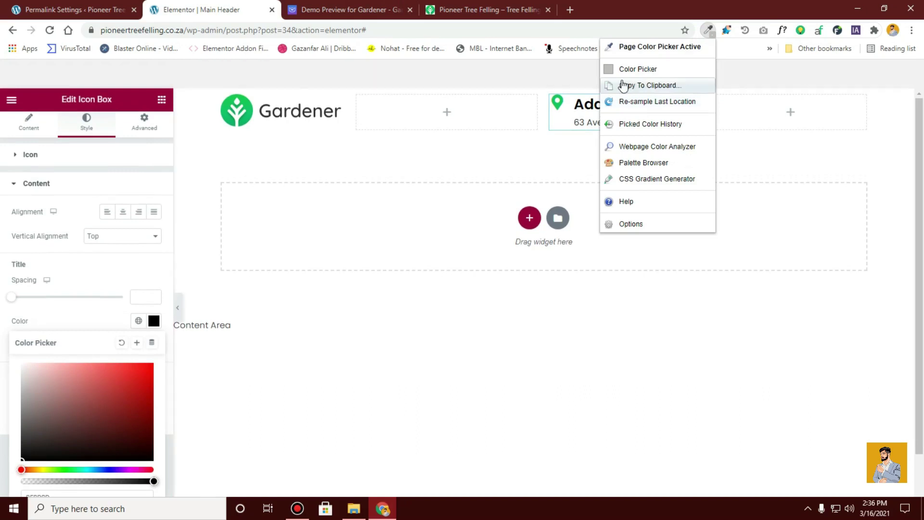
{"action": "left_click", "coordinate": [624, 86]}
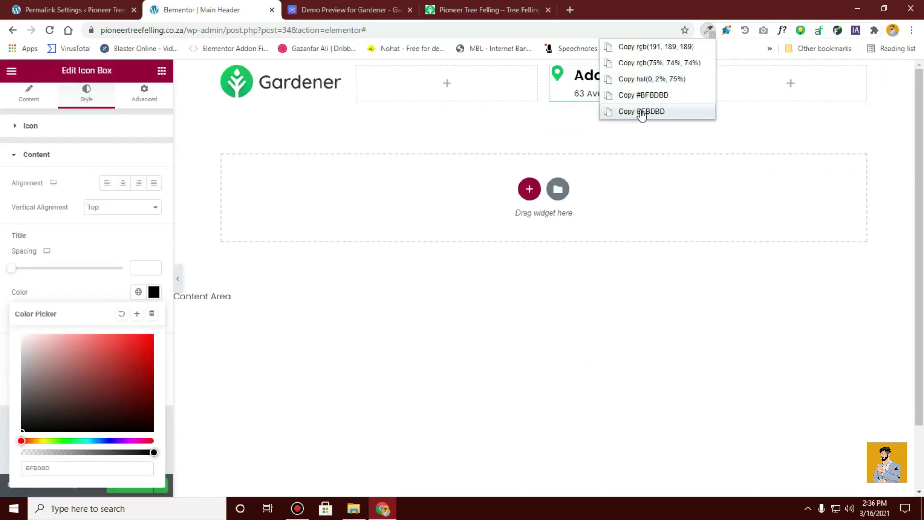
{"action": "left_click", "coordinate": [641, 114]}
Replace the pasted title color with a neutral light grey chosen by eye from the color area
{"action": "left_click_drag", "start_coordinate": [87, 468], "coordinate": [2, 477]}
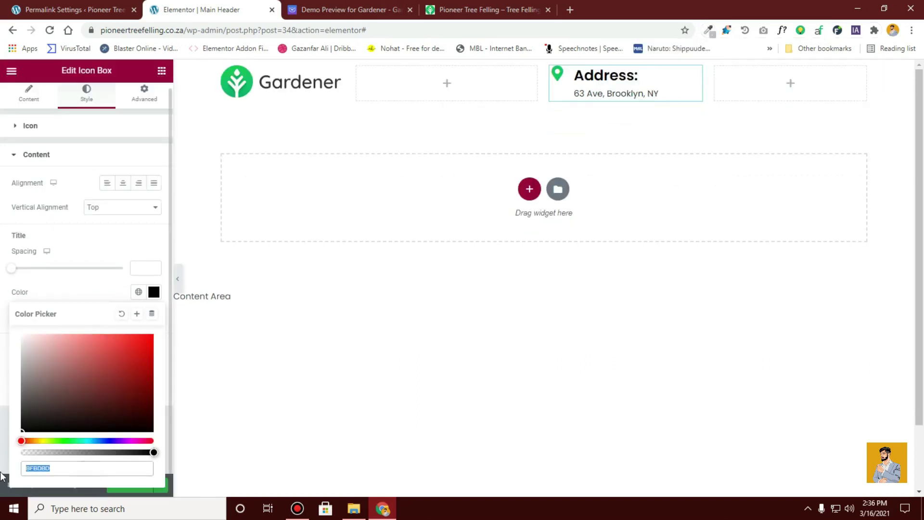
{"action": "left_click", "coordinate": [21, 360]}
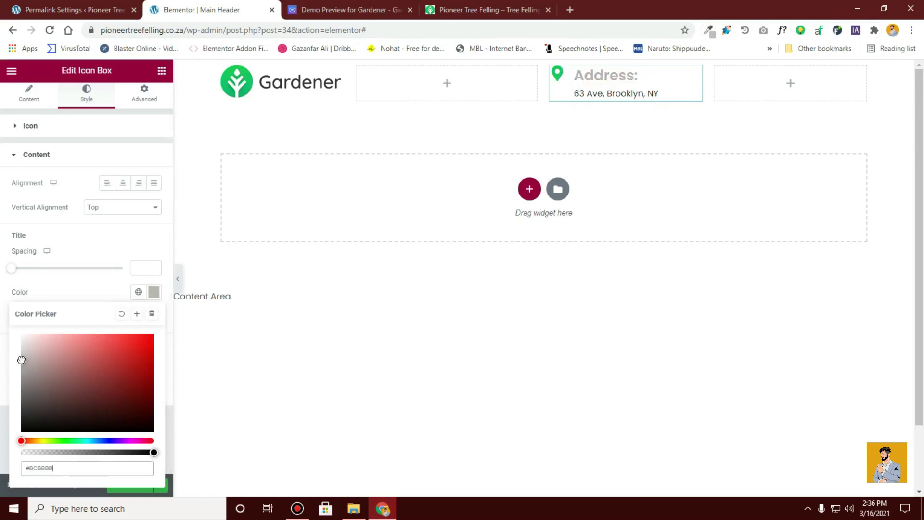
{"action": "left_click", "coordinate": [2, 359]}
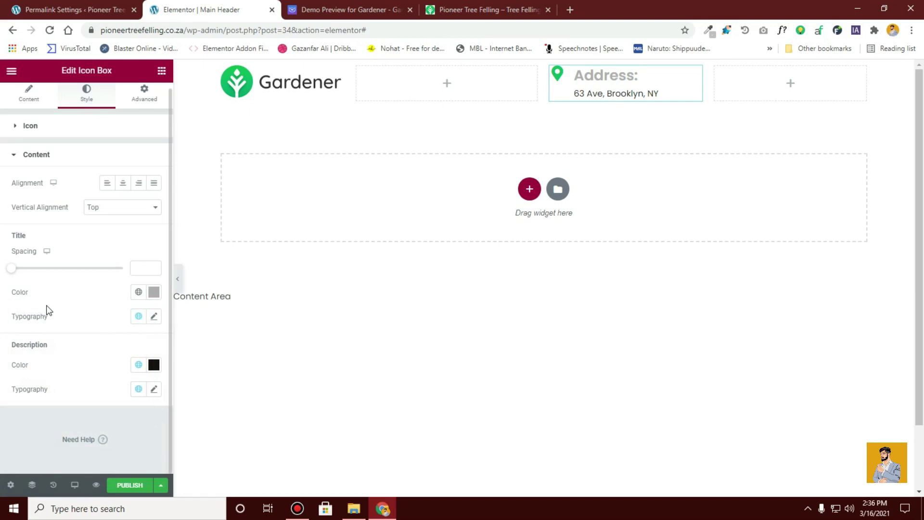
Set the icon box title's font size to 16 px
{"action": "left_click", "coordinate": [153, 316]}
{"action": "scroll", "coordinate": [72, 330], "scroll_direction": "down", "scroll_amount": 2}
{"action": "left_click", "coordinate": [129, 291]}
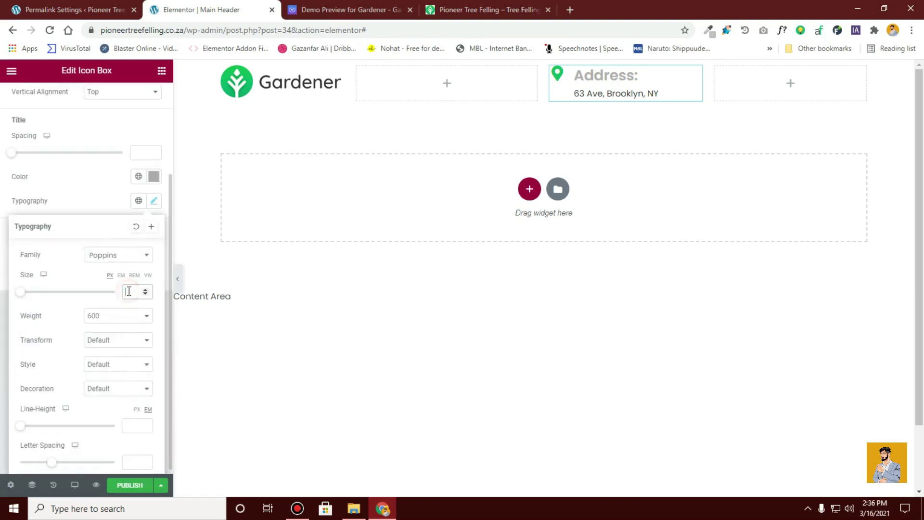
{"action": "type", "text": "14"}
{"action": "left_click", "coordinate": [146, 290]}
{"action": "left_click", "coordinate": [146, 290]}
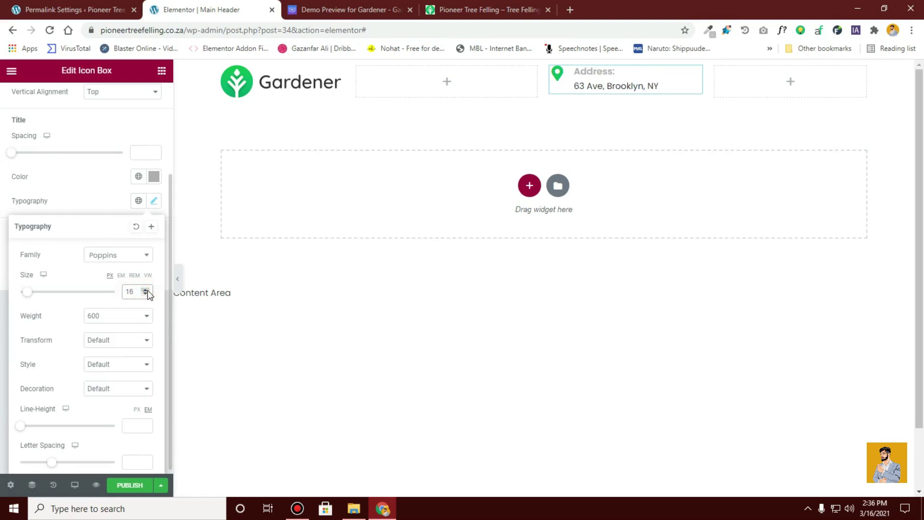
{"action": "left_click", "coordinate": [1, 247]}
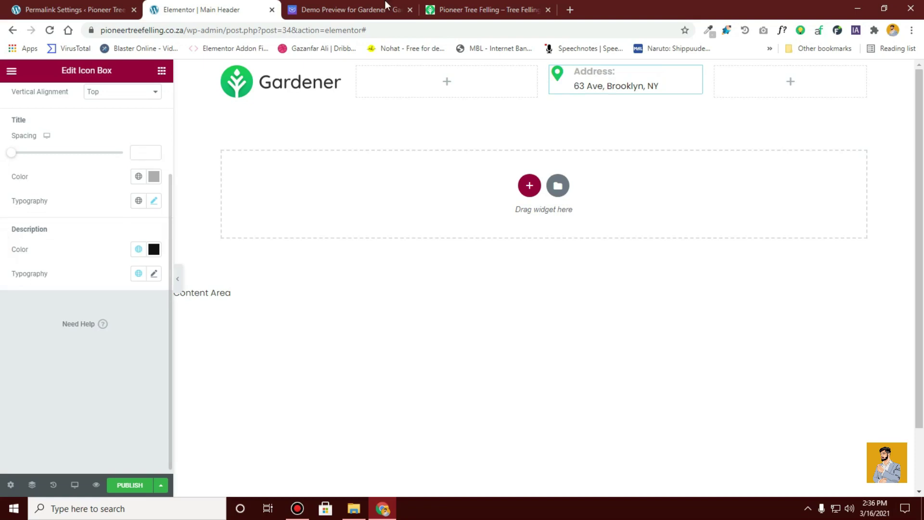
Compare the title with the Gardener demo's address label and set the title's font weight to 500
{"action": "left_click", "coordinate": [397, 3]}
{"action": "left_click", "coordinate": [277, 3]}
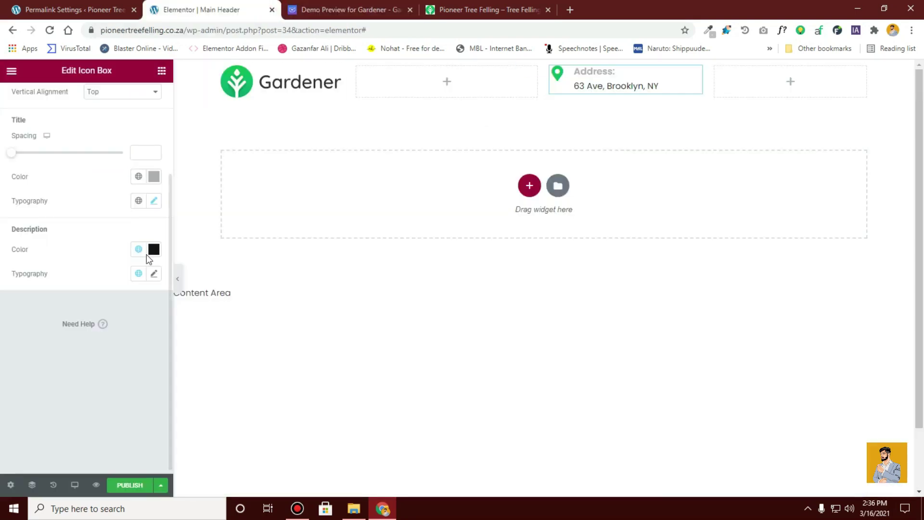
{"action": "left_click", "coordinate": [154, 201]}
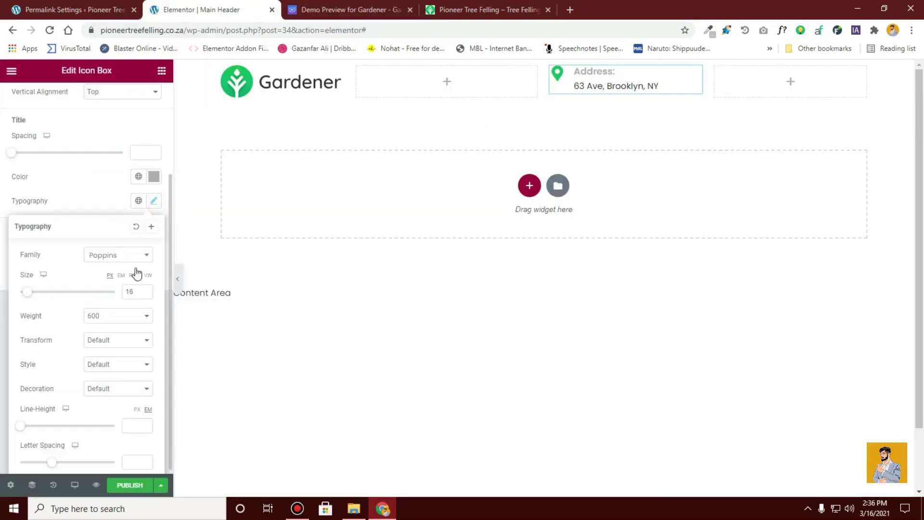
{"action": "left_click", "coordinate": [138, 318]}
{"action": "left_click", "coordinate": [111, 357]}
{"action": "left_click", "coordinate": [125, 320]}
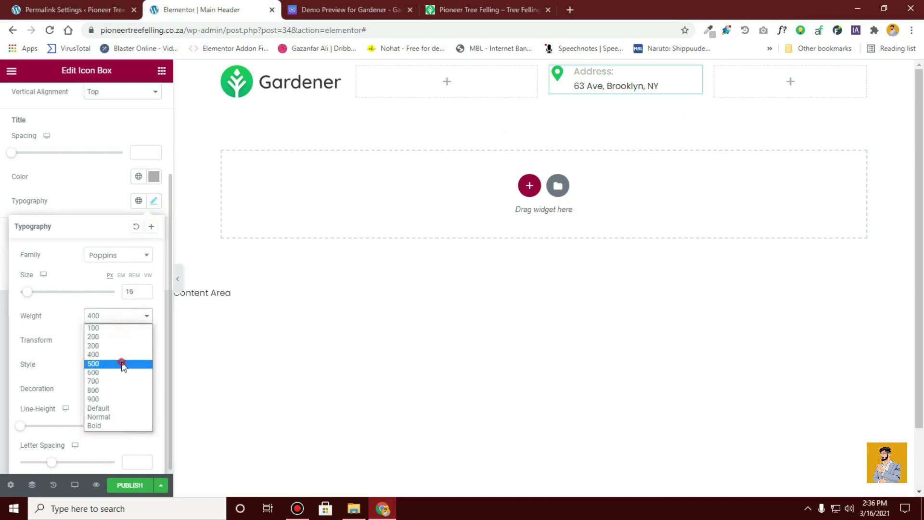
{"action": "left_click", "coordinate": [121, 362]}
{"action": "left_click", "coordinate": [1, 223]}
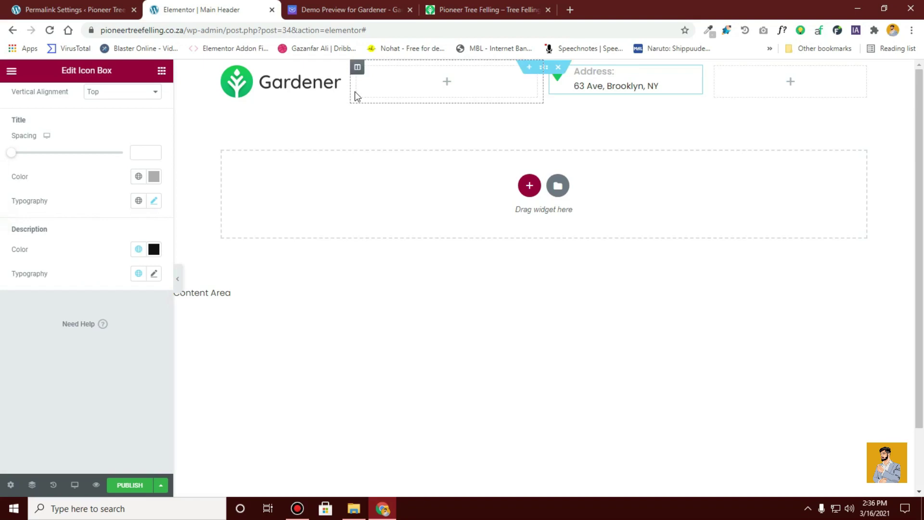
Set the icon box description's font size to 18 px and its weight to 600
{"action": "left_click", "coordinate": [150, 278]}
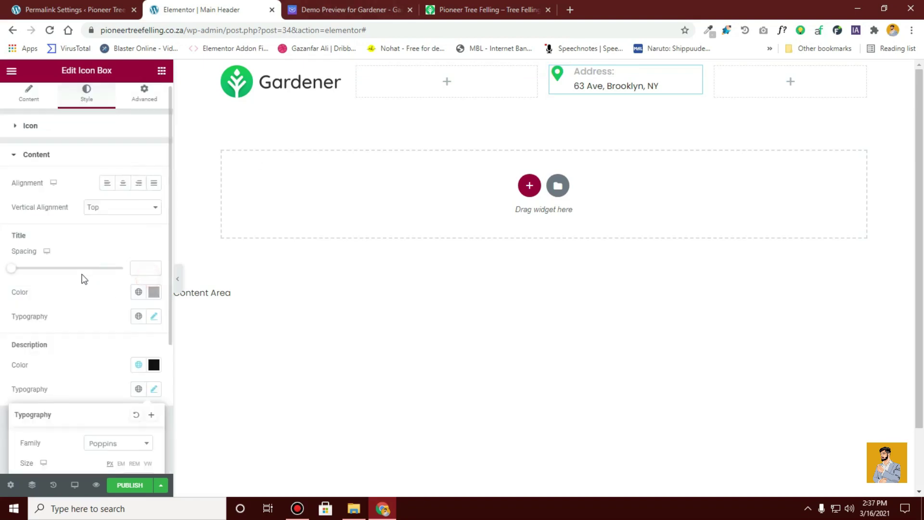
{"action": "left_click", "coordinate": [142, 423]}
{"action": "type", "text": "18"}
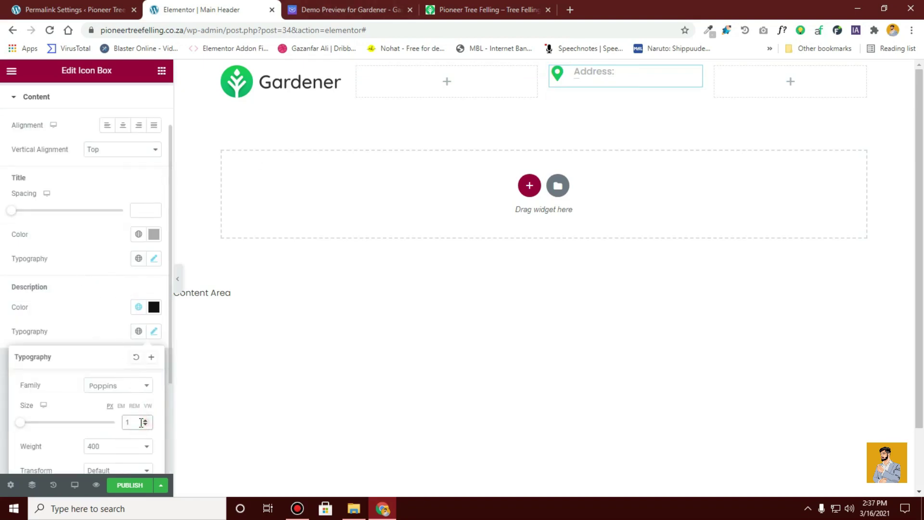
{"action": "scroll", "coordinate": [113, 372], "scroll_direction": "down", "scroll_amount": 3}
{"action": "left_click", "coordinate": [122, 328]}
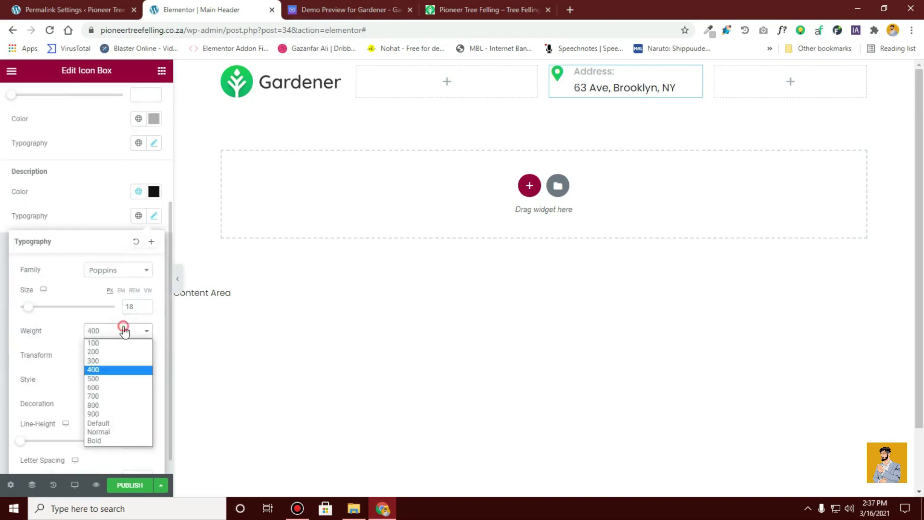
{"action": "left_click", "coordinate": [130, 388]}
{"action": "left_click", "coordinate": [16, 208]}
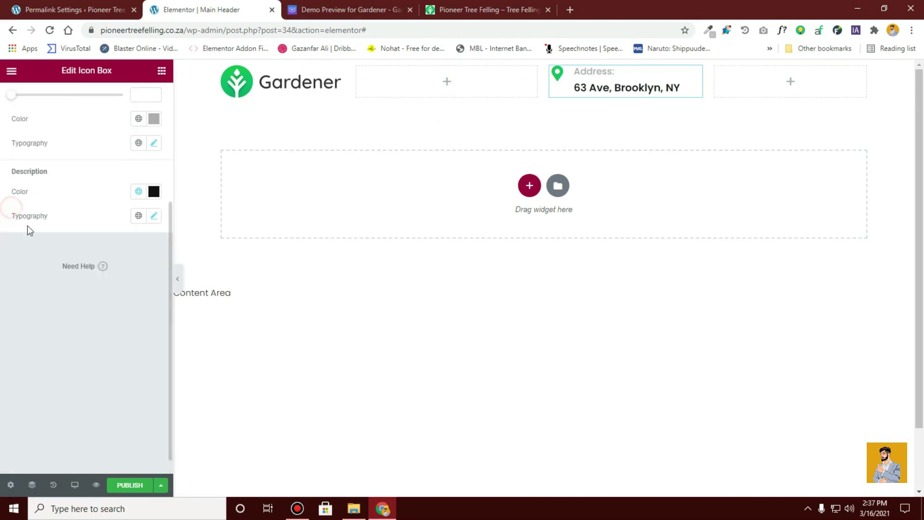
Tighten the icon box by setting the title spacing to 0 and the icon spacing to 11
{"action": "mouse_move", "coordinate": [11, 211]}
{"action": "left_mouse_down"}
{"action": "mouse_move", "coordinate": [24, 211]}
{"action": "mouse_move", "coordinate": [1, 211]}
{"action": "left_mouse_up"}
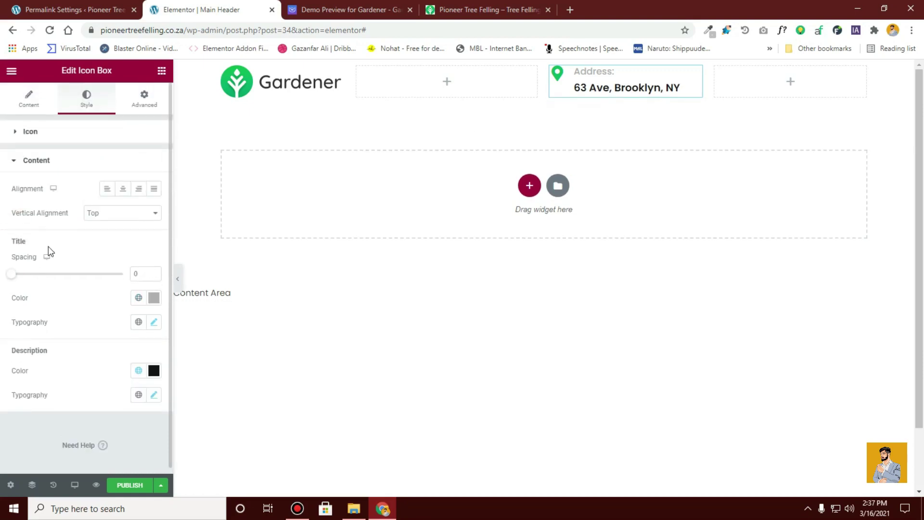
{"action": "left_click", "coordinate": [42, 137]}
{"action": "left_click_drag", "start_coordinate": [27, 221], "coordinate": [24, 222]}
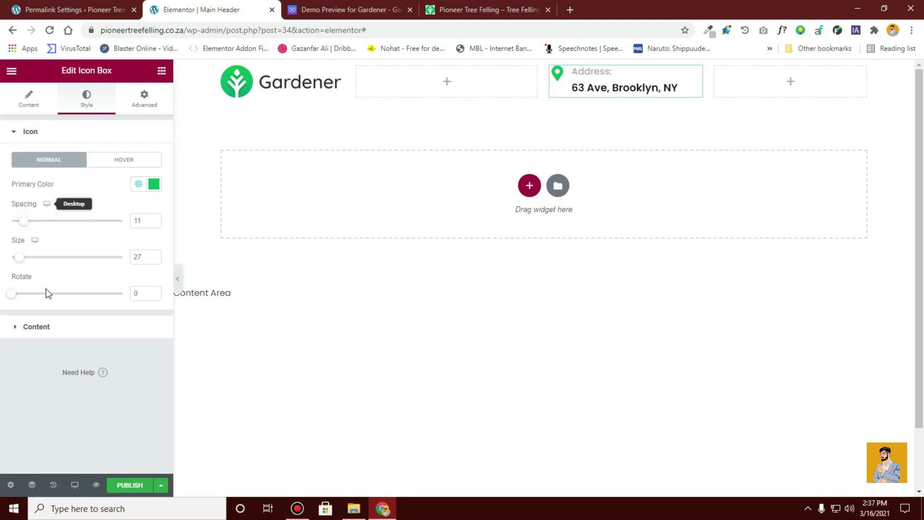
{"action": "left_click", "coordinate": [59, 325]}
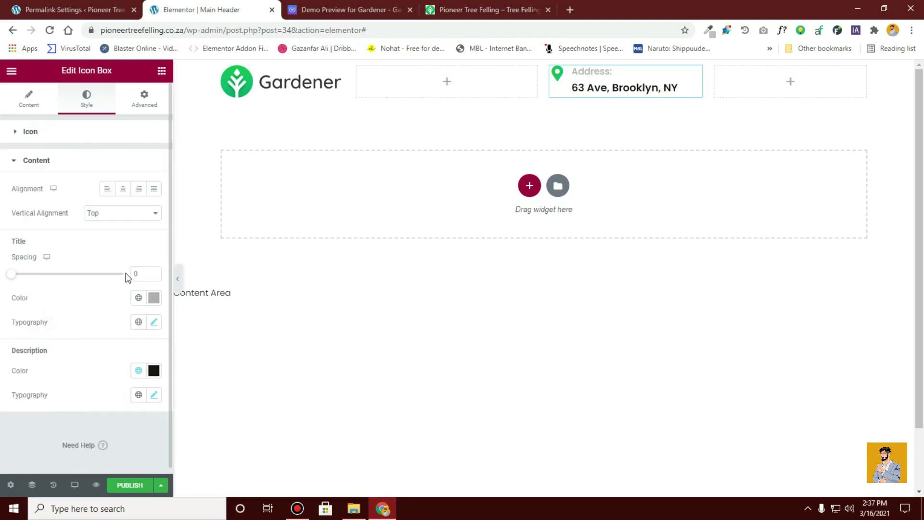
{"action": "left_click", "coordinate": [154, 276]}
{"action": "left_click", "coordinate": [62, 308]}
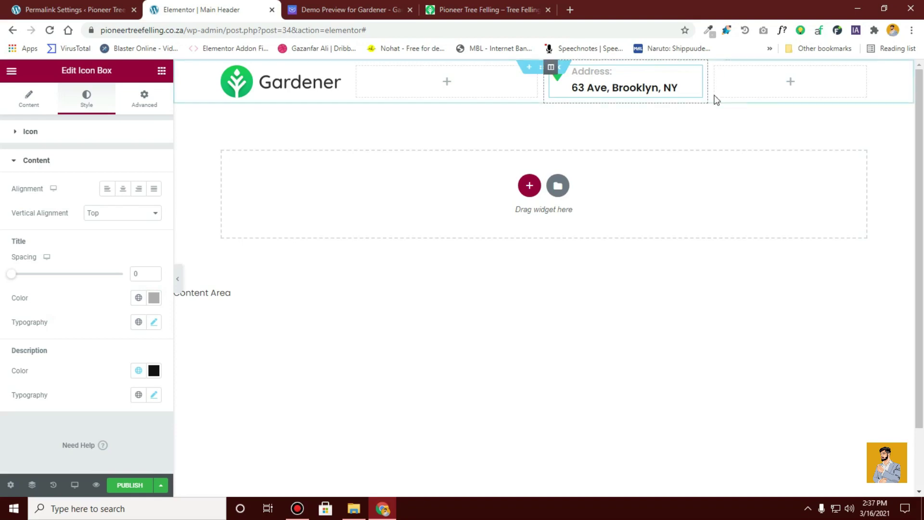
Check the Gardener demo's header, then copy the address icon box into the empty last column of the header
{"action": "left_click", "coordinate": [349, 8]}
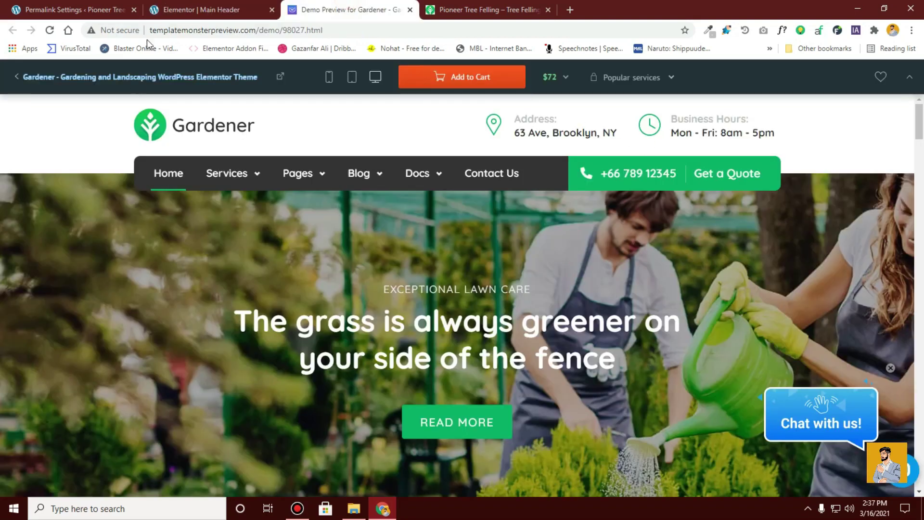
{"action": "left_click", "coordinate": [226, 9]}
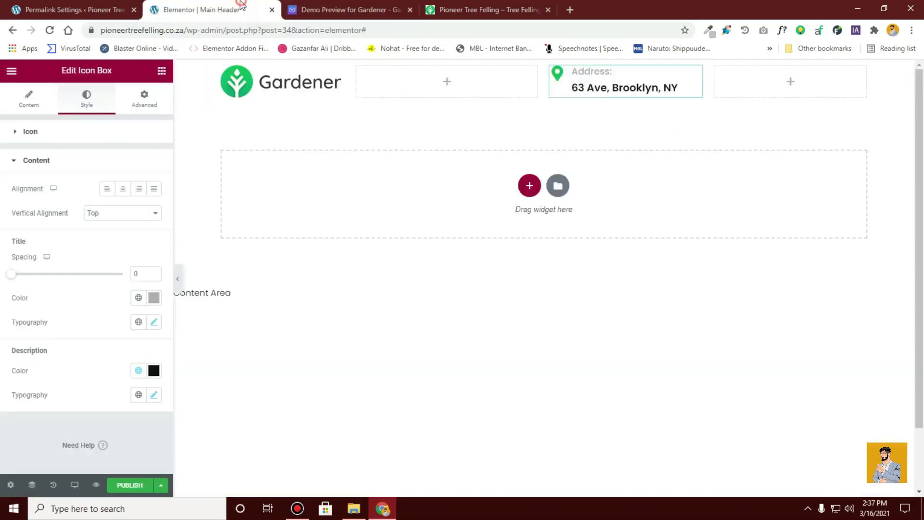
{"action": "right_click", "coordinate": [697, 75]}
{"action": "left_click", "coordinate": [715, 118]}
{"action": "right_click", "coordinate": [782, 72]}
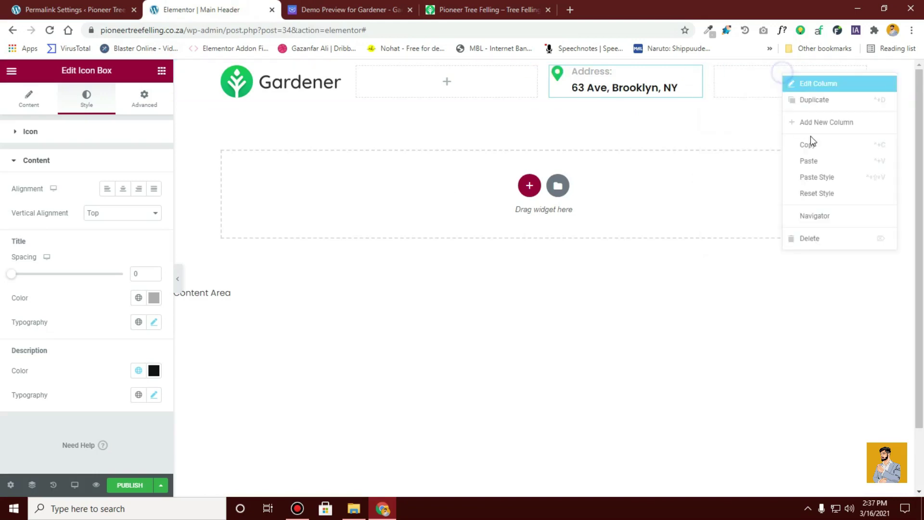
{"action": "left_click", "coordinate": [818, 162]}
Replace the copied icon box's map pin with the outlined Clock icon from the icon library
{"action": "left_click", "coordinate": [87, 197]}
{"action": "type", "text": "clock"}
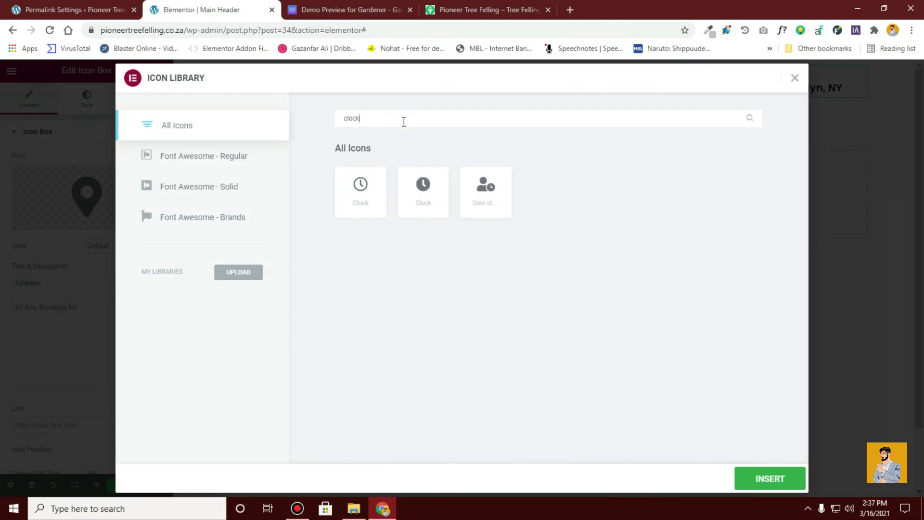
{"action": "left_click", "coordinate": [360, 186]}
{"action": "left_click", "coordinate": [770, 479]}
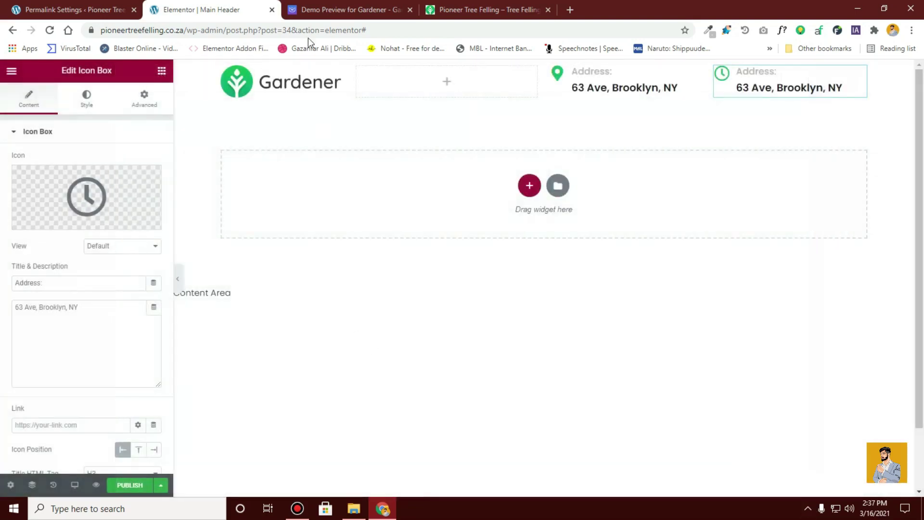
Copy the Gardener demo's business hours texts into the clock icon box: title "Business Hours:" and description "Mon - Fri: 8am - 5pm"
{"action": "left_click", "coordinate": [327, 9]}
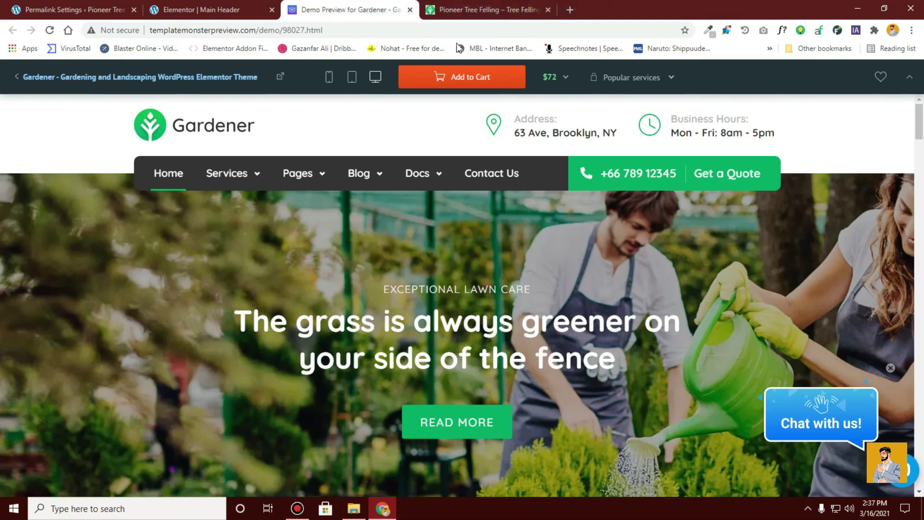
{"action": "left_click_drag", "start_coordinate": [753, 119], "coordinate": [671, 119]}
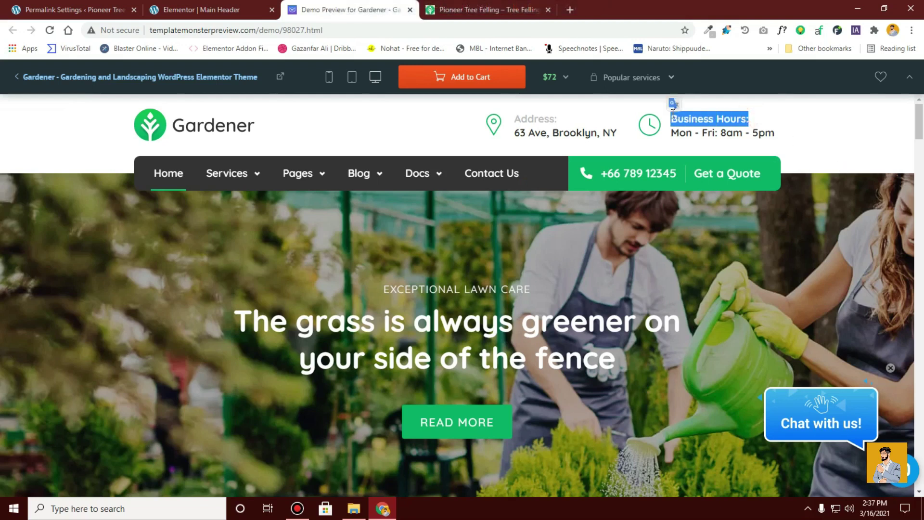
{"action": "left_click", "coordinate": [247, 6]}
{"action": "left_click_drag", "start_coordinate": [93, 282], "coordinate": [1, 285]}
{"action": "key", "text": "ctrl+v"}
{"action": "left_click", "coordinate": [332, 9]}
{"action": "left_click_drag", "start_coordinate": [775, 134], "coordinate": [671, 133]}
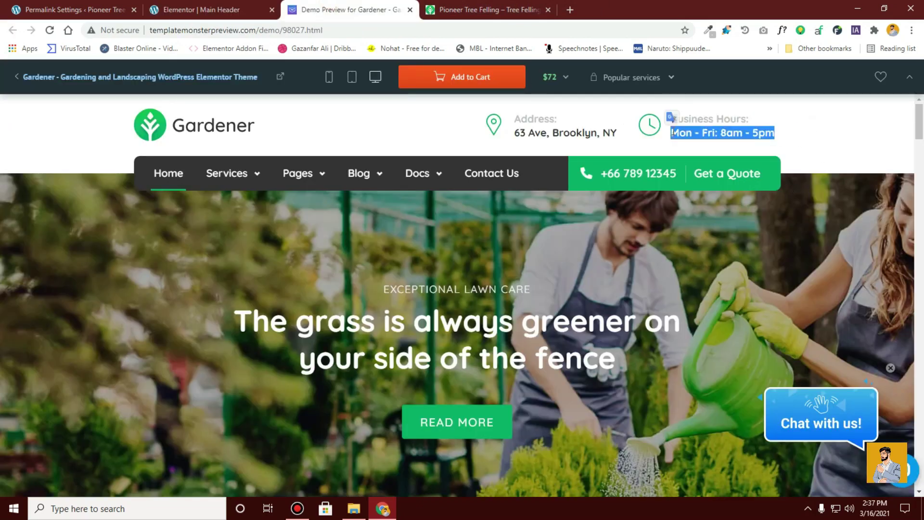
{"action": "left_click", "coordinate": [213, 6]}
{"action": "triple_click", "coordinate": [32, 307]}
{"action": "key", "text": "ctrl+v"}
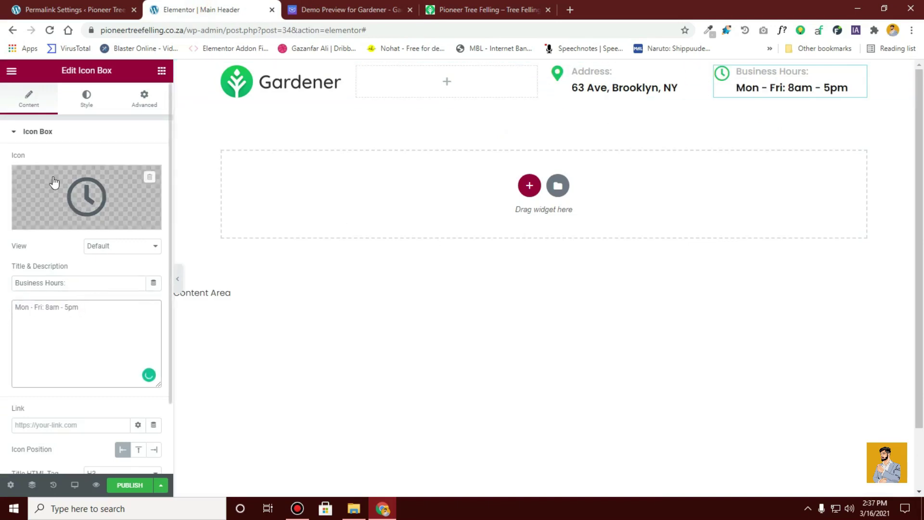
Increase the icon size of the business hours icon box to 46
{"action": "left_click", "coordinate": [82, 96]}
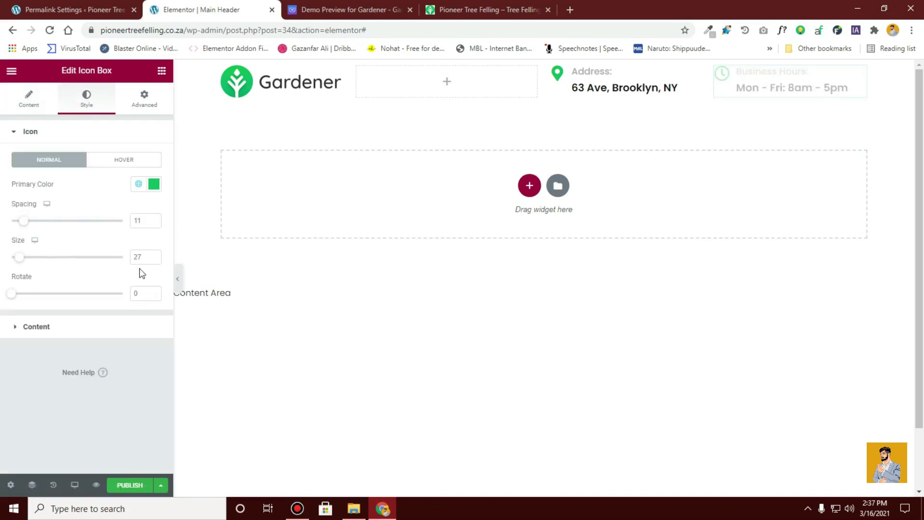
{"action": "left_click", "coordinate": [154, 256]}
{"action": "left_click", "coordinate": [154, 256]}
{"action": "left_click", "coordinate": [154, 256]}
{"action": "left_click", "coordinate": [154, 256]}
{"action": "left_click", "coordinate": [154, 256]}
{"action": "left_click", "coordinate": [154, 256]}
{"action": "left_click", "coordinate": [154, 256]}
{"action": "left_click", "coordinate": [154, 256]}
{"action": "left_click", "coordinate": [154, 256]}
{"action": "left_click", "coordinate": [154, 256]}
{"action": "left_click", "coordinate": [154, 256]}
{"action": "left_click", "coordinate": [154, 256]}
{"action": "left_click", "coordinate": [154, 256]}
{"action": "left_click", "coordinate": [154, 256]}
{"action": "left_click", "coordinate": [154, 256]}
{"action": "left_click", "coordinate": [154, 256]}
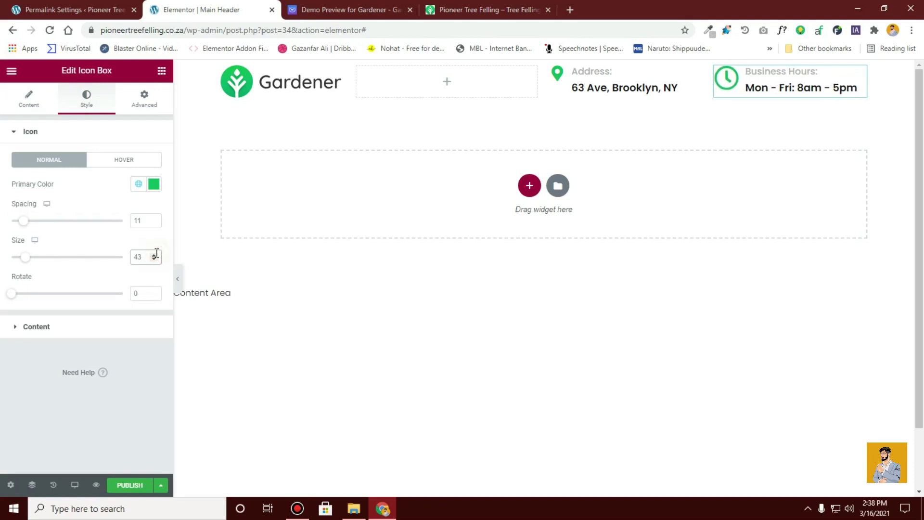
{"action": "left_click", "coordinate": [154, 256]}
{"action": "left_click", "coordinate": [154, 256]}
{"action": "left_click", "coordinate": [154, 256]}
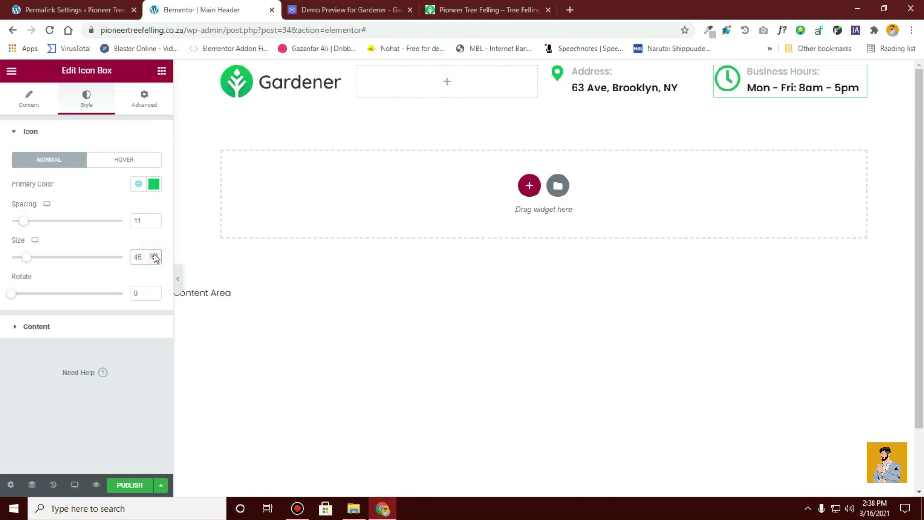
Paste the business hours icon box's style onto the address icon box and compare the header preview with the Gardener demo
{"action": "right_click", "coordinate": [863, 72]}
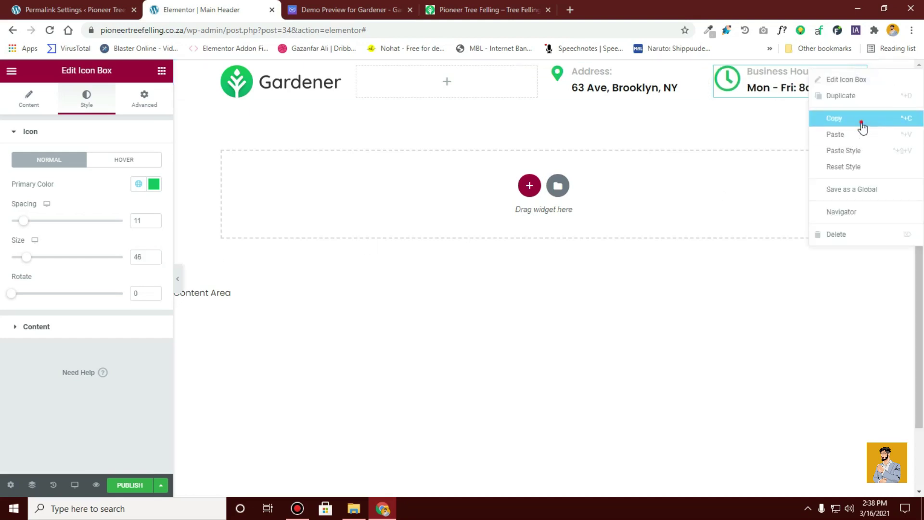
{"action": "left_click", "coordinate": [862, 119]}
{"action": "right_click", "coordinate": [701, 85]}
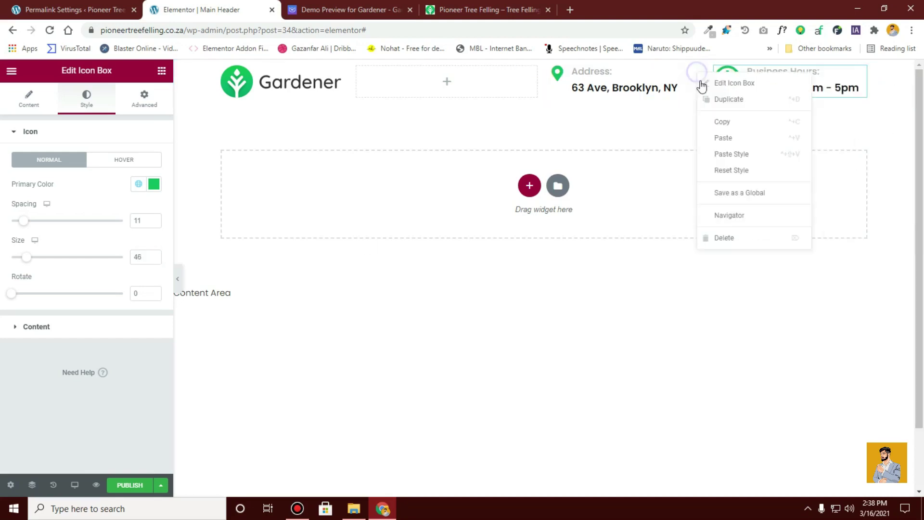
{"action": "left_click", "coordinate": [718, 154]}
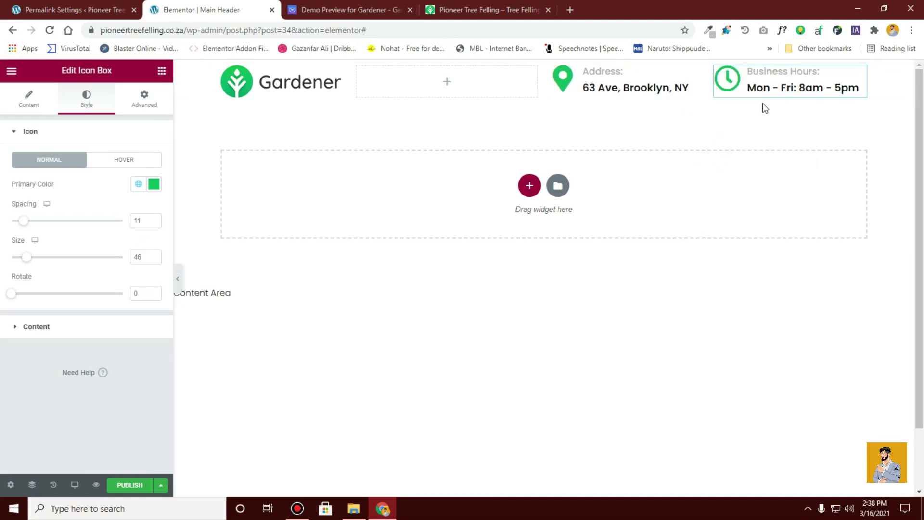
{"action": "left_click", "coordinate": [179, 284]}
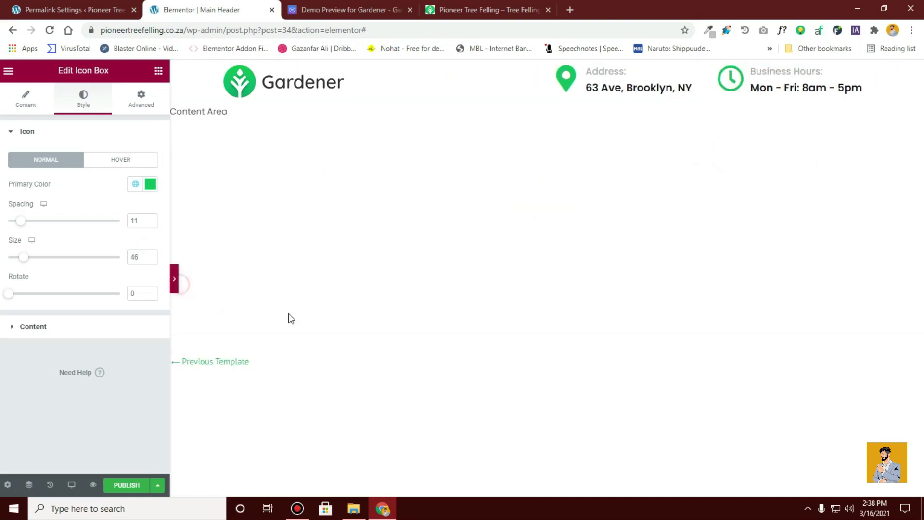
{"action": "left_click", "coordinate": [371, 7]}
{"action": "left_click", "coordinate": [195, 6]}
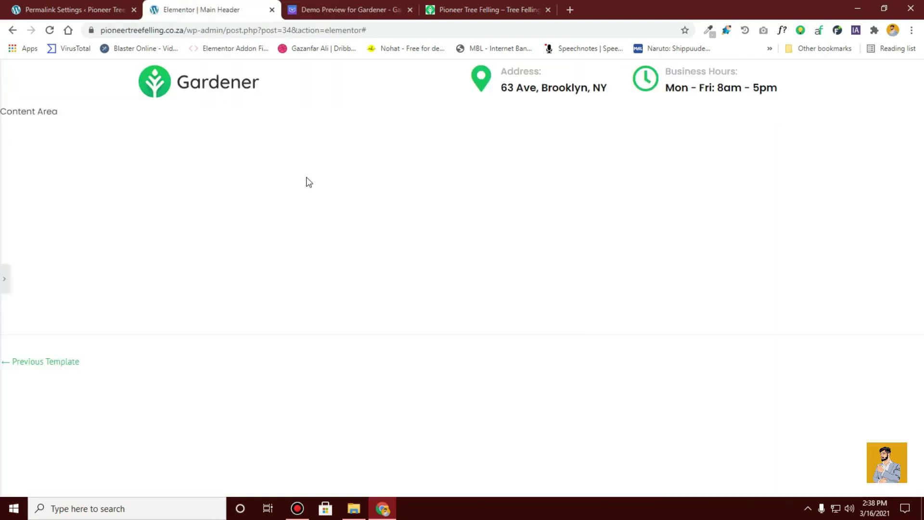
Set the header section's padding to 1% above and 2% below, checking the spacing against the Gardener demo
{"action": "left_click", "coordinate": [4, 294]}
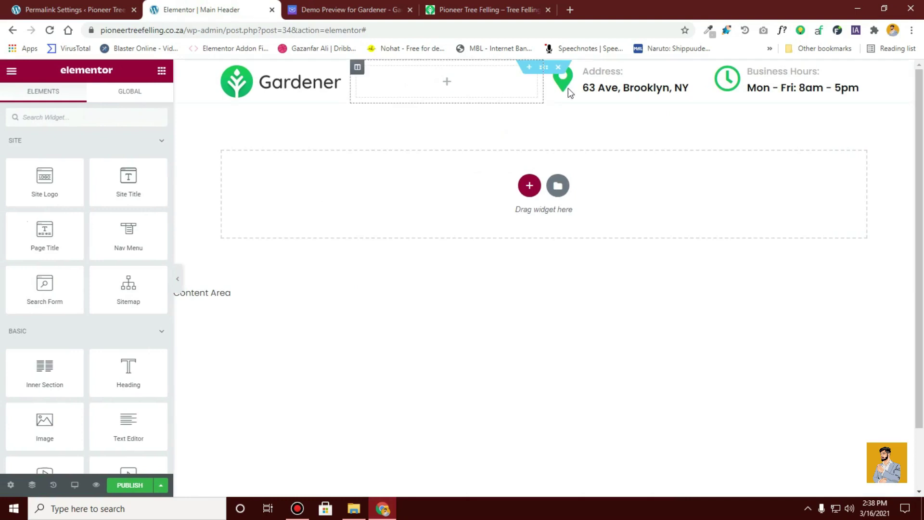
{"action": "left_click", "coordinate": [544, 68]}
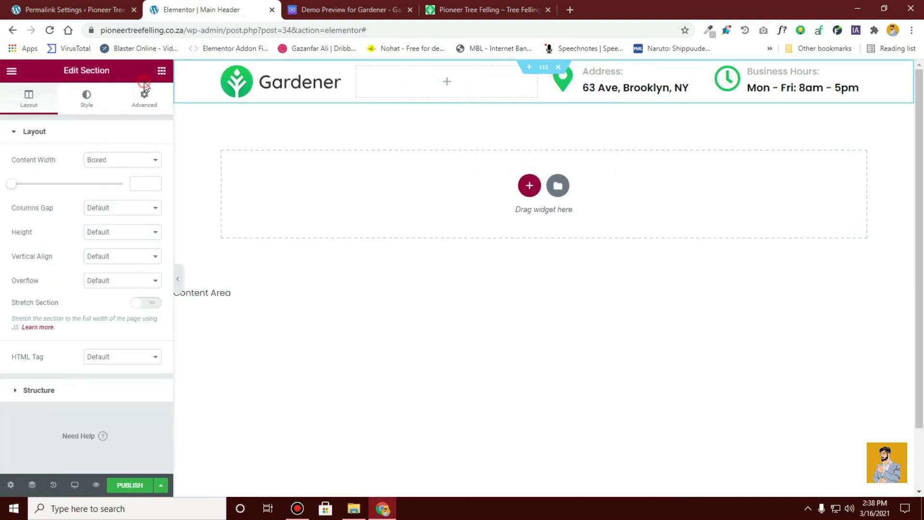
{"action": "left_click", "coordinate": [144, 97]}
{"action": "left_click", "coordinate": [147, 217]}
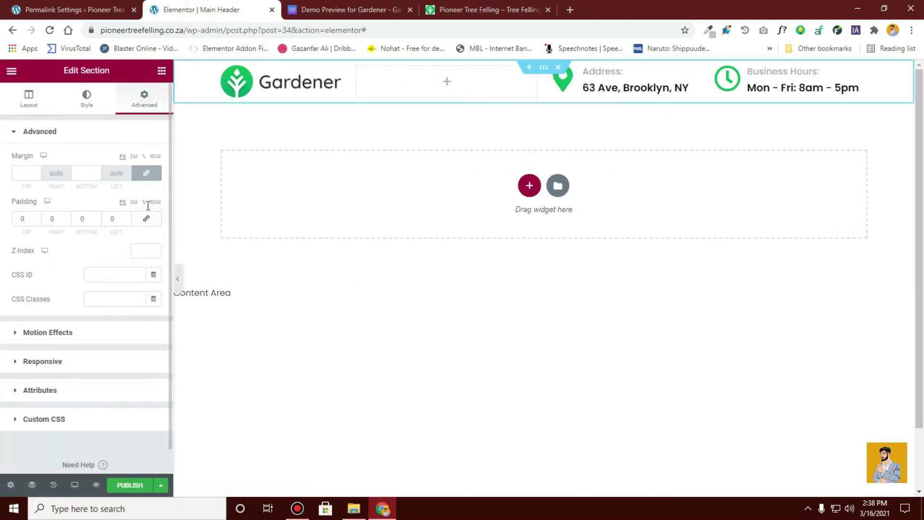
{"action": "left_click", "coordinate": [144, 202]}
{"action": "left_click", "coordinate": [36, 217]}
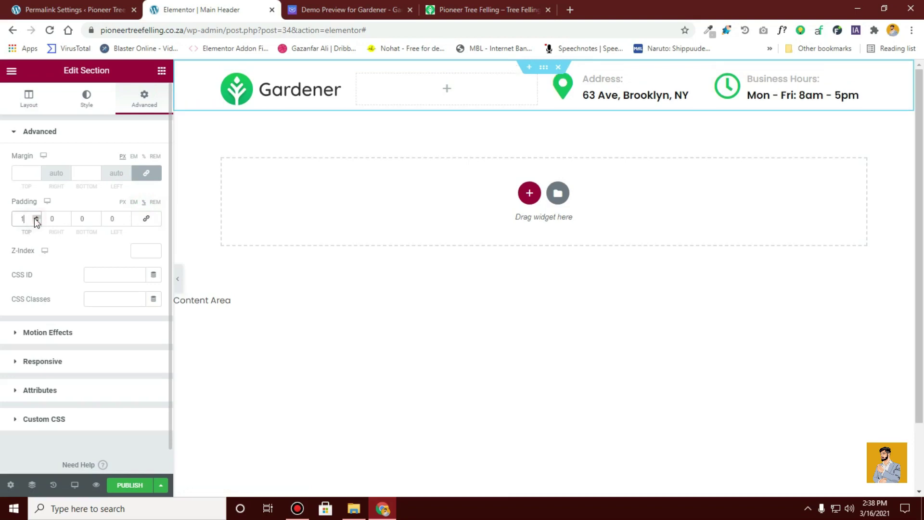
{"action": "left_click", "coordinate": [327, 9]}
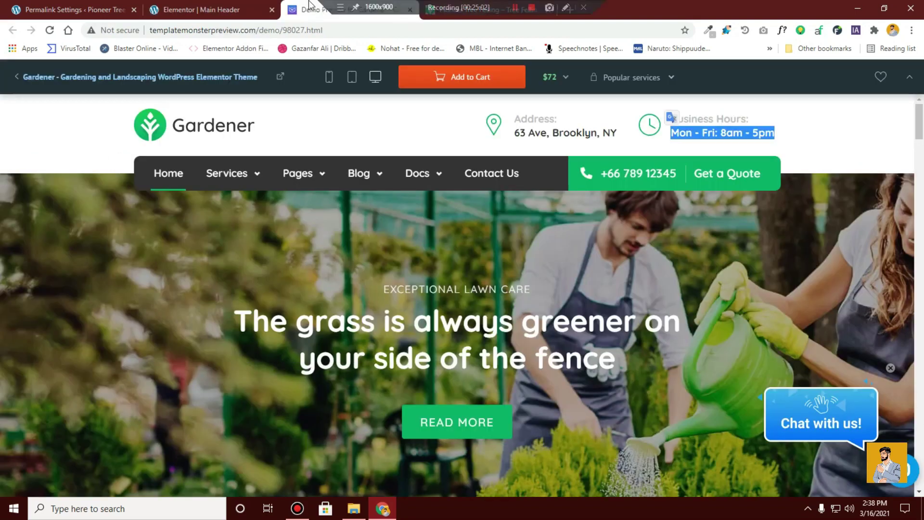
{"action": "left_click", "coordinate": [240, 10]}
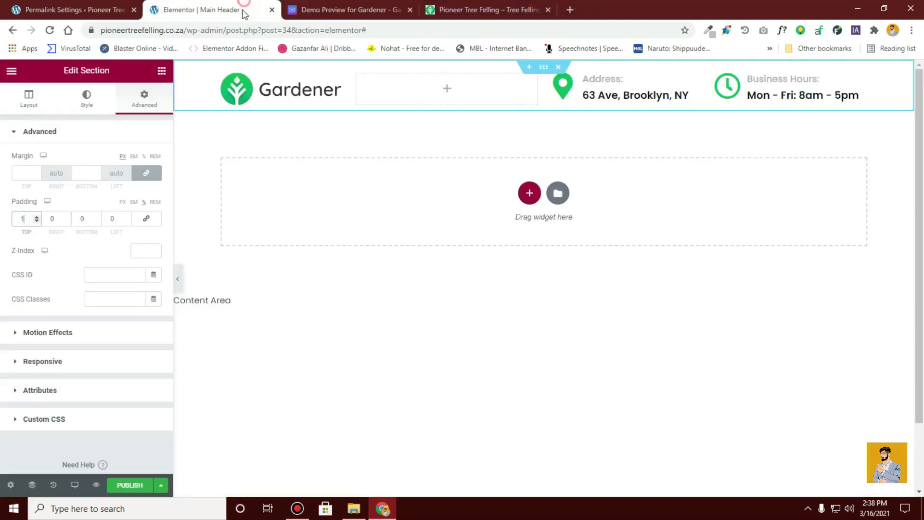
{"action": "left_click", "coordinate": [97, 217]}
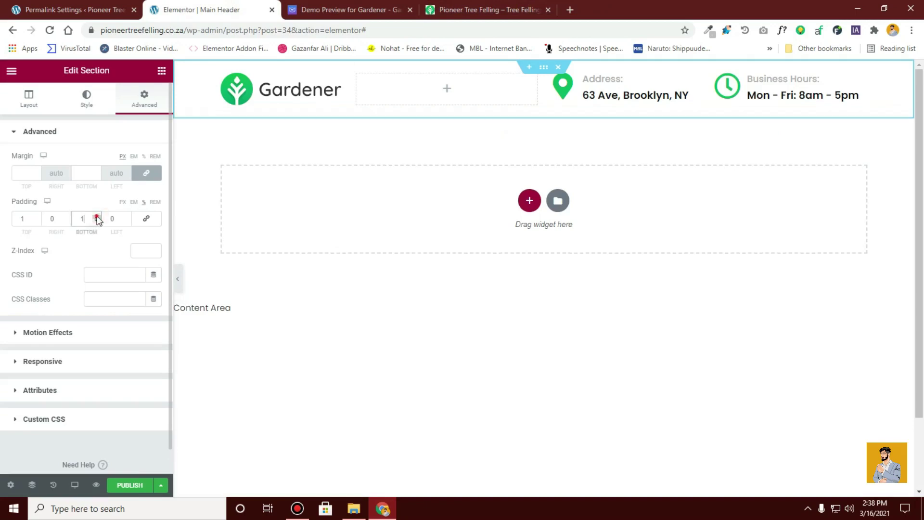
{"action": "left_click", "coordinate": [98, 217]}
{"action": "left_click", "coordinate": [332, 9]}
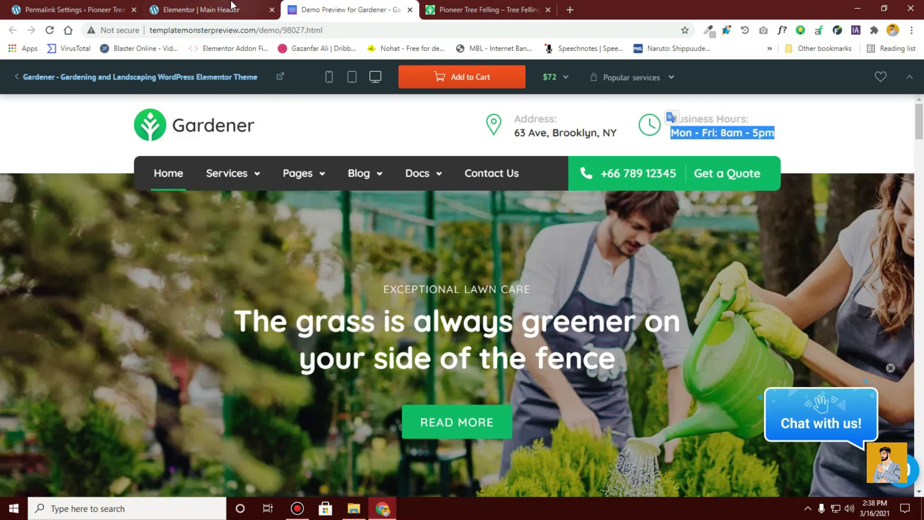
{"action": "left_click", "coordinate": [207, 10]}
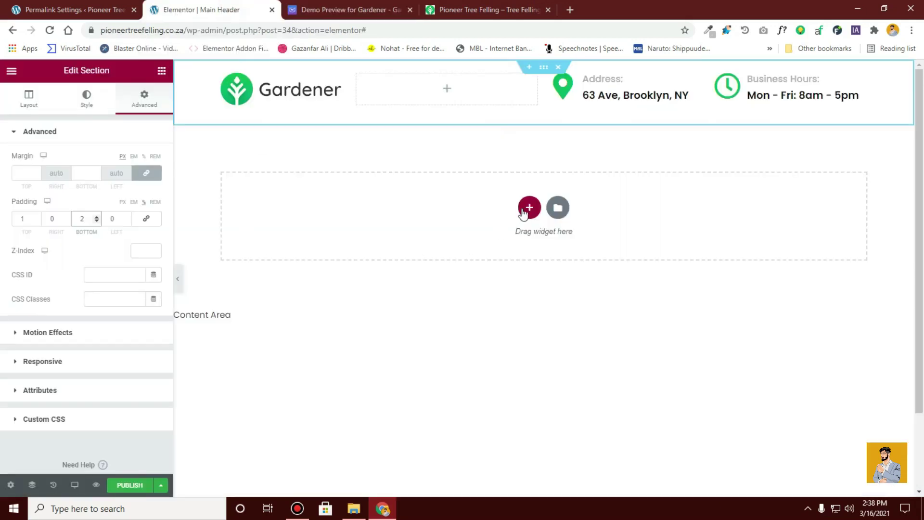
Check the demo's navigation bar layout, then add a section with three equal columns below the logo row
{"action": "left_click", "coordinate": [332, 9]}
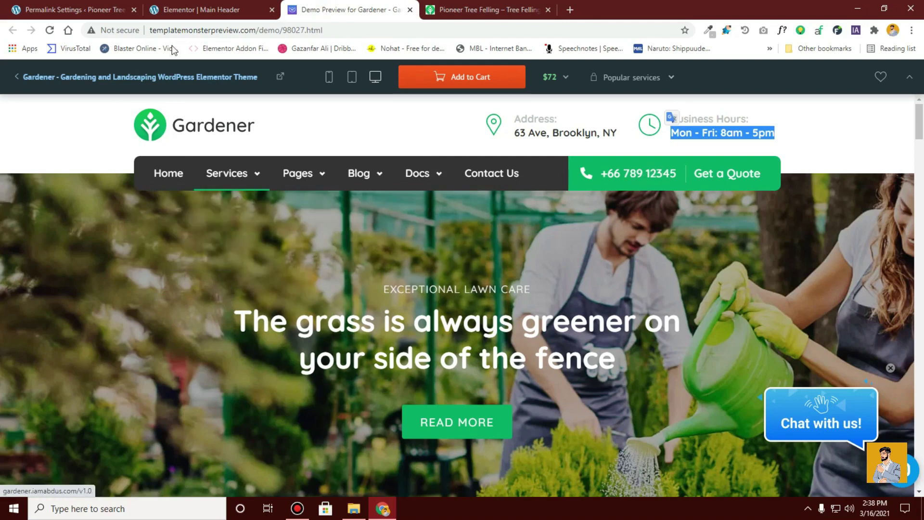
{"action": "left_click", "coordinate": [202, 10]}
{"action": "left_click", "coordinate": [529, 208]}
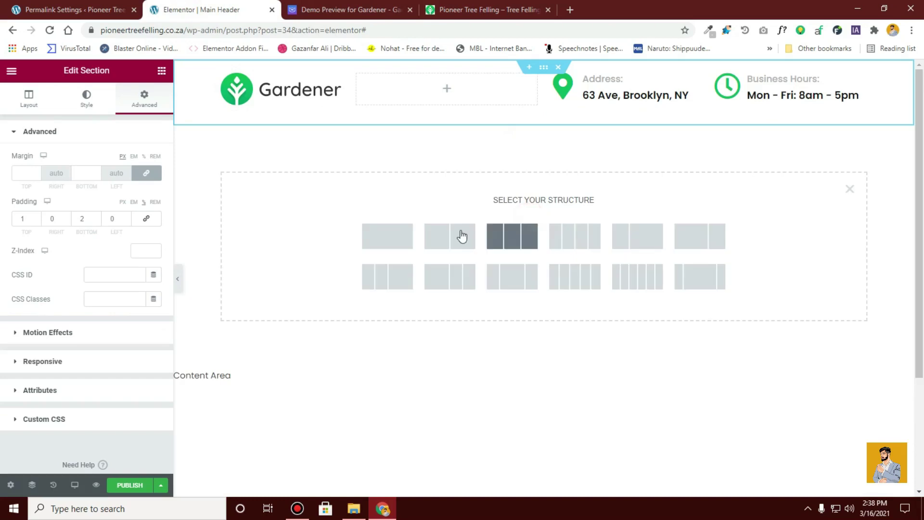
{"action": "left_click", "coordinate": [501, 247]}
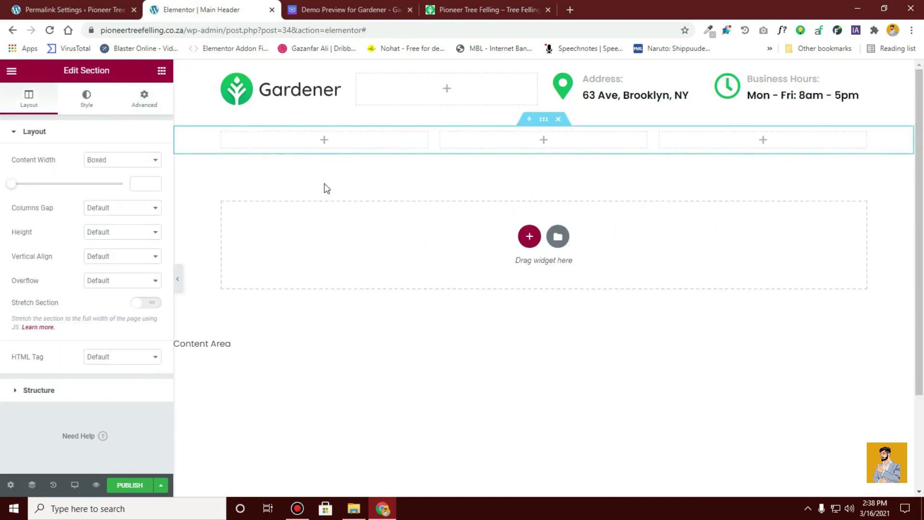
Widen the new section's first column to about 60% and place a Nav Menu widget in it
{"action": "left_click_drag", "start_coordinate": [434, 143], "coordinate": [746, 139]}
{"action": "left_click", "coordinate": [162, 70]}
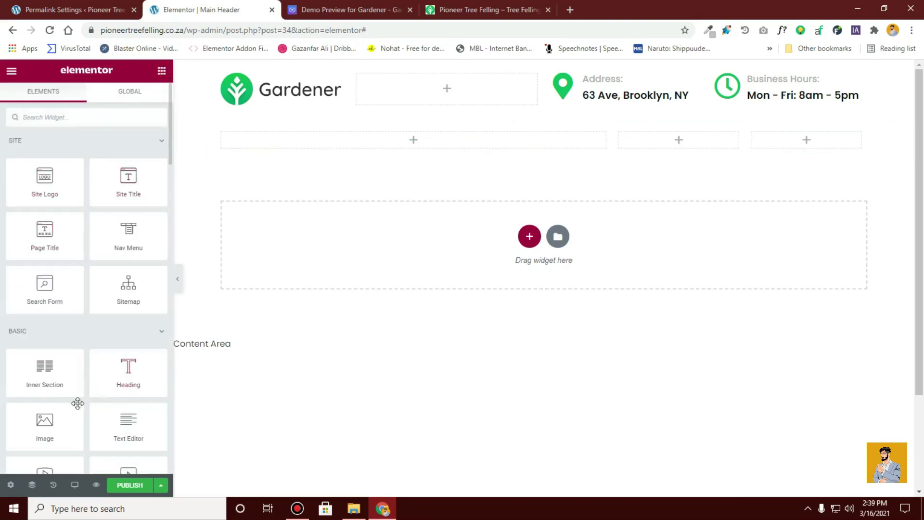
{"action": "left_click_drag", "start_coordinate": [94, 220], "coordinate": [429, 143]}
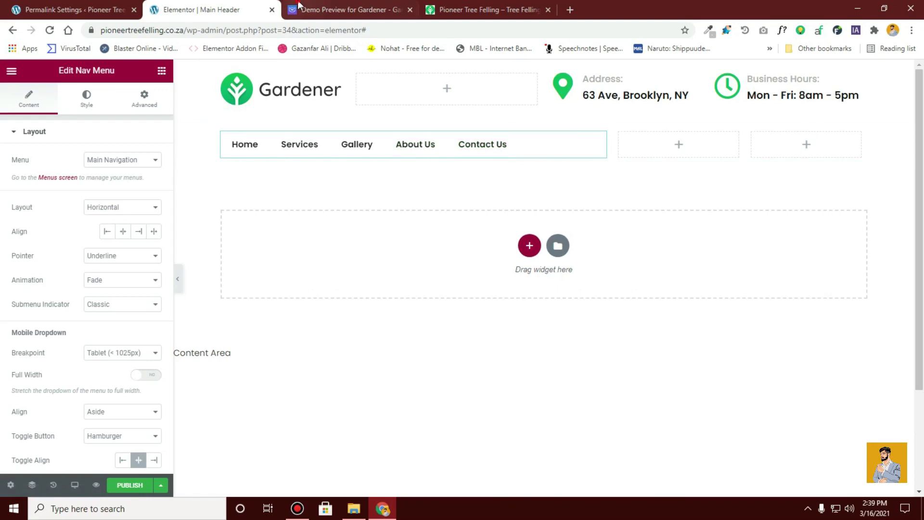
Sample the dark background of the Gardener demo's navigation bar with the colour picker extension and copy the colour code
{"action": "key", "text": "ctrl+Tab"}
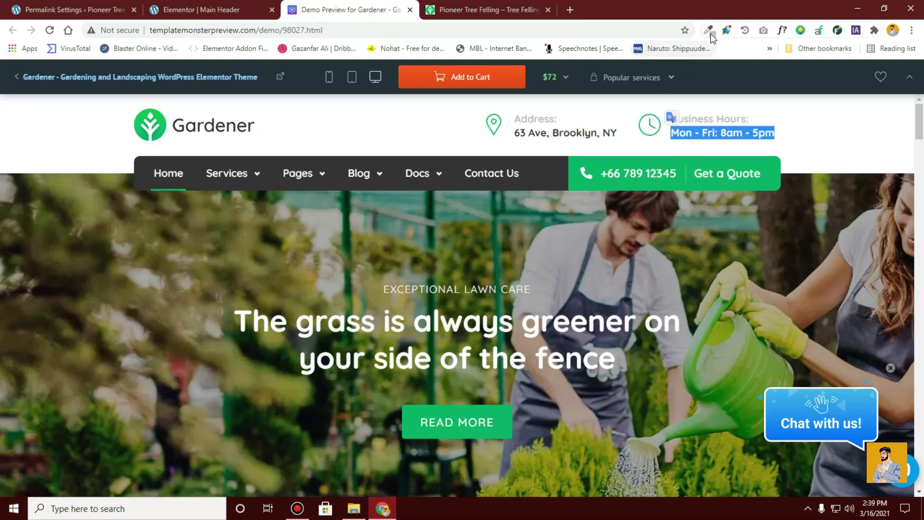
{"action": "left_click", "coordinate": [708, 30]}
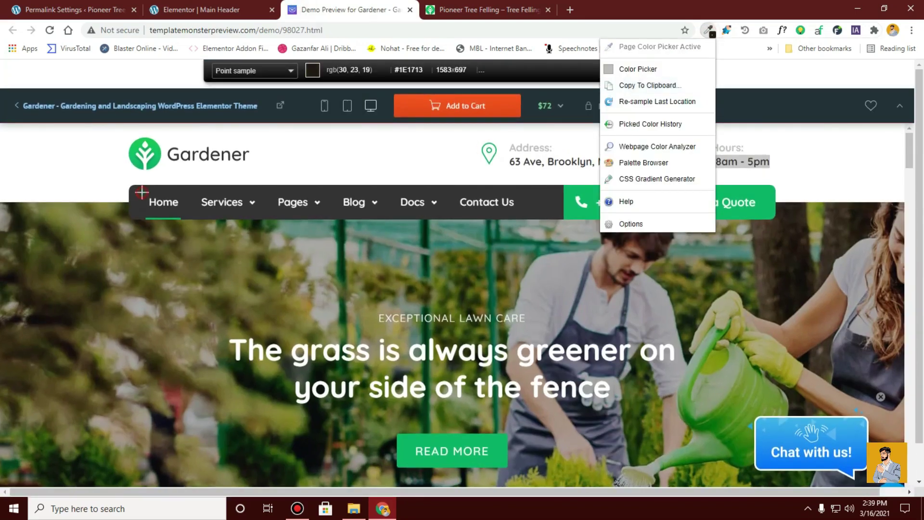
{"action": "left_click", "coordinate": [141, 191]}
{"action": "left_click", "coordinate": [712, 30]}
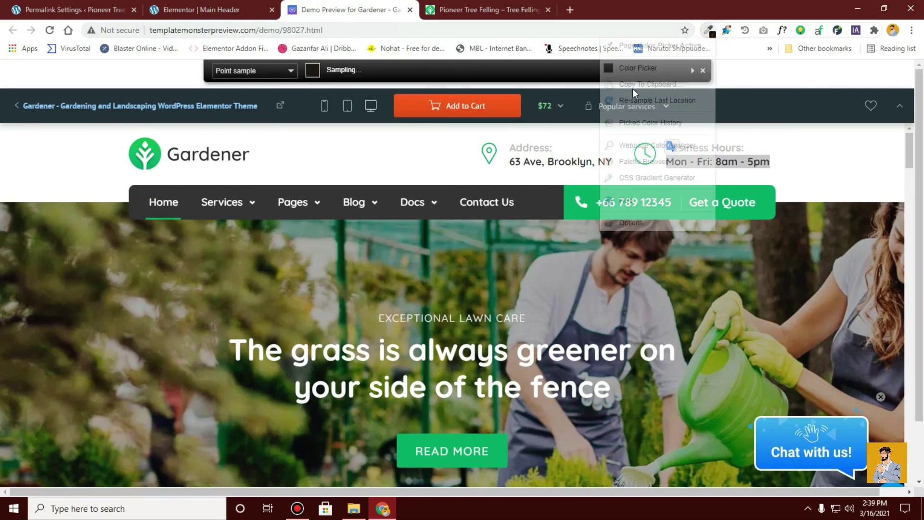
{"action": "left_click", "coordinate": [634, 86]}
{"action": "left_click", "coordinate": [634, 112]}
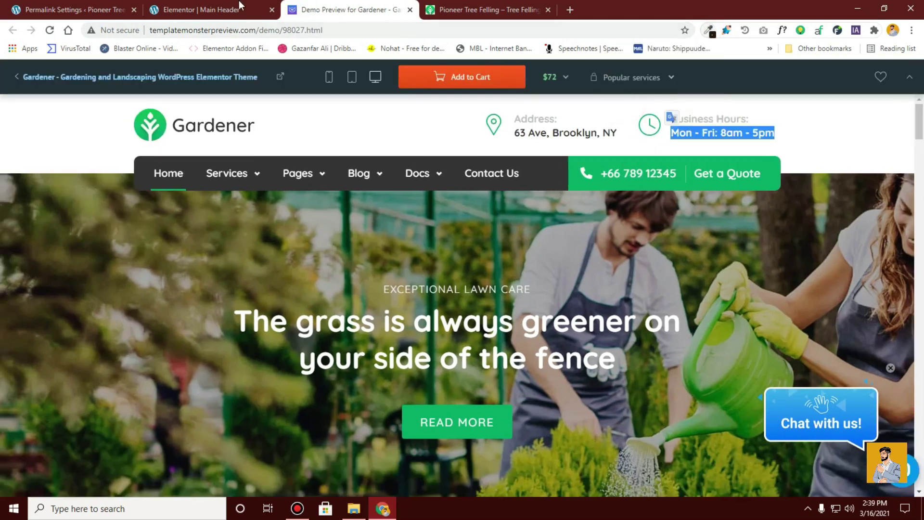
Give the nav menu's column a Classic background with the copied colour 1E1713
{"action": "left_click", "coordinate": [202, 10]}
{"action": "left_click", "coordinate": [222, 133]}
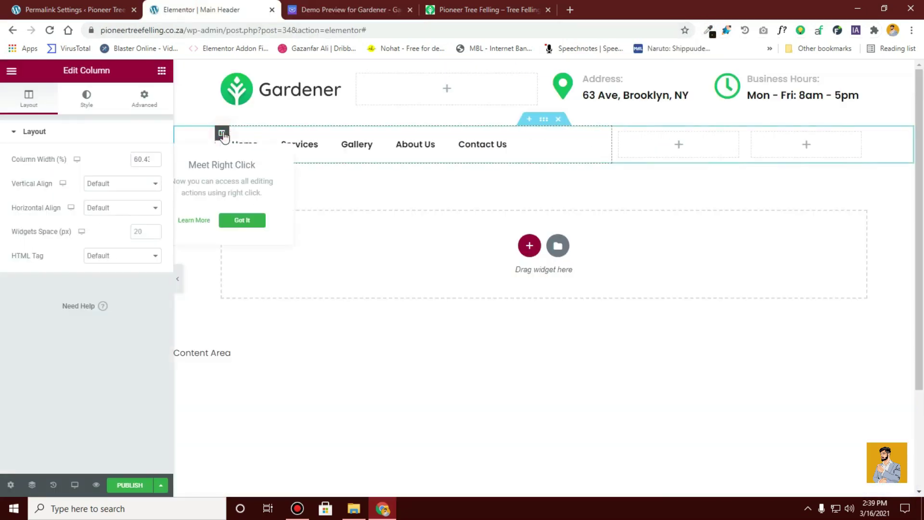
{"action": "left_click", "coordinate": [91, 101]}
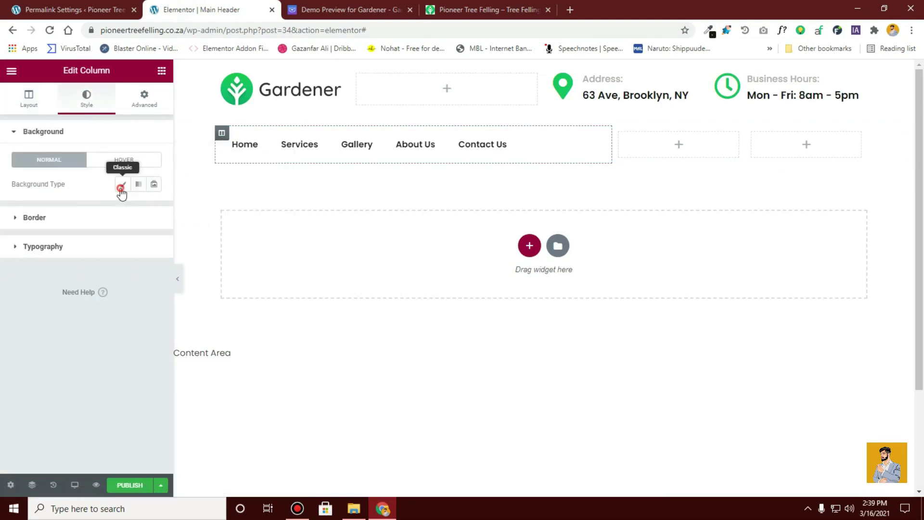
{"action": "left_click", "coordinate": [122, 184]}
{"action": "left_click", "coordinate": [155, 208]}
{"action": "key", "text": "ctrl+v"}
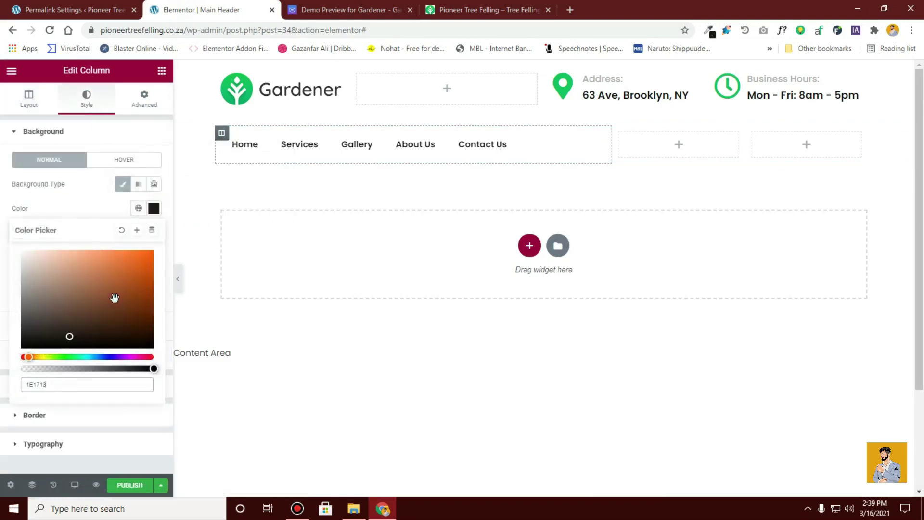
{"action": "left_click", "coordinate": [51, 198]}
Check the corners of the demo's navigation bar, then unlink the nav menu column's border radius values
{"action": "scroll", "coordinate": [60, 207], "scroll_direction": "down", "scroll_amount": 1}
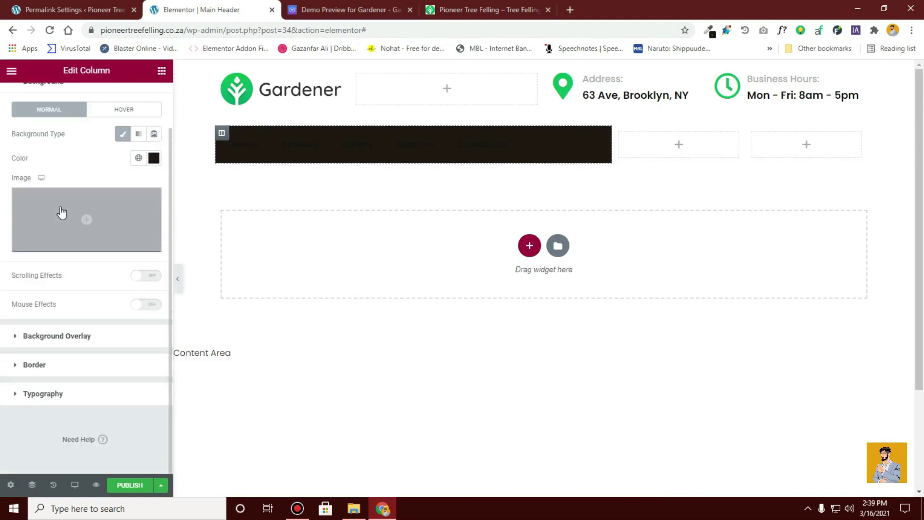
{"action": "left_click", "coordinate": [71, 367]}
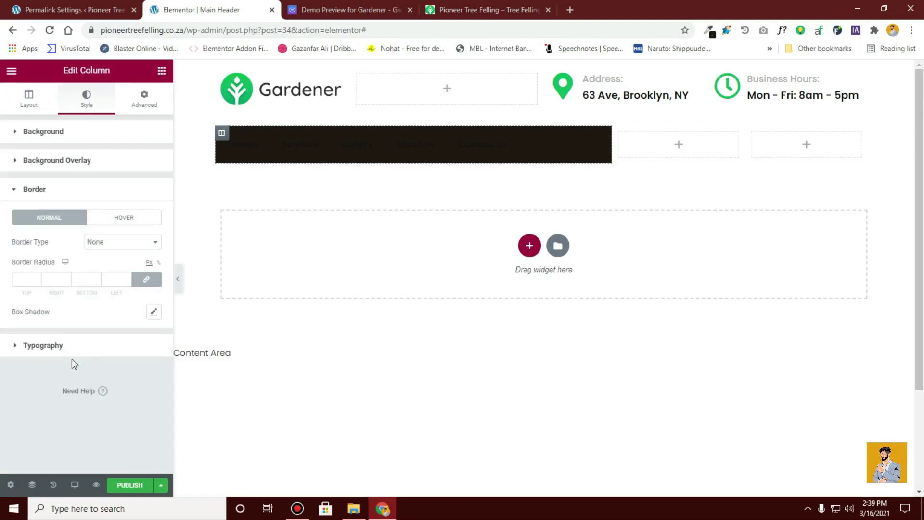
{"action": "left_click", "coordinate": [346, 10]}
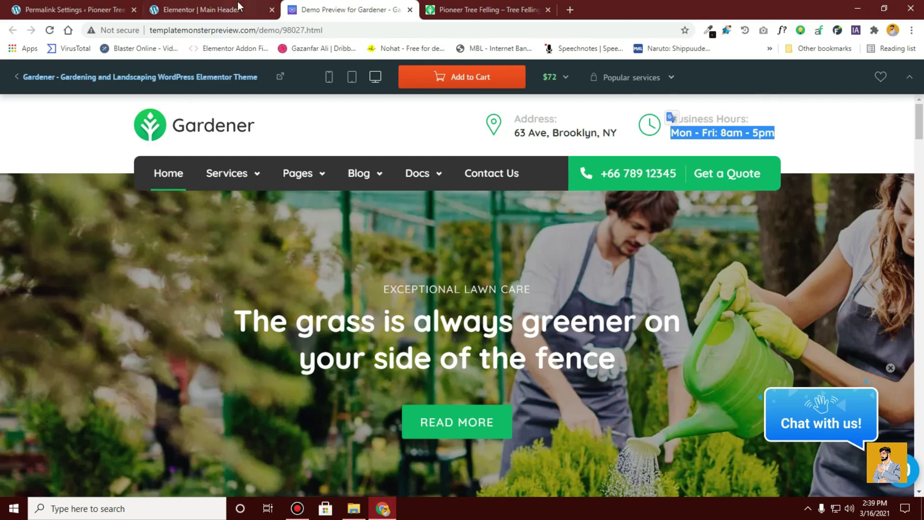
{"action": "left_click", "coordinate": [217, 9]}
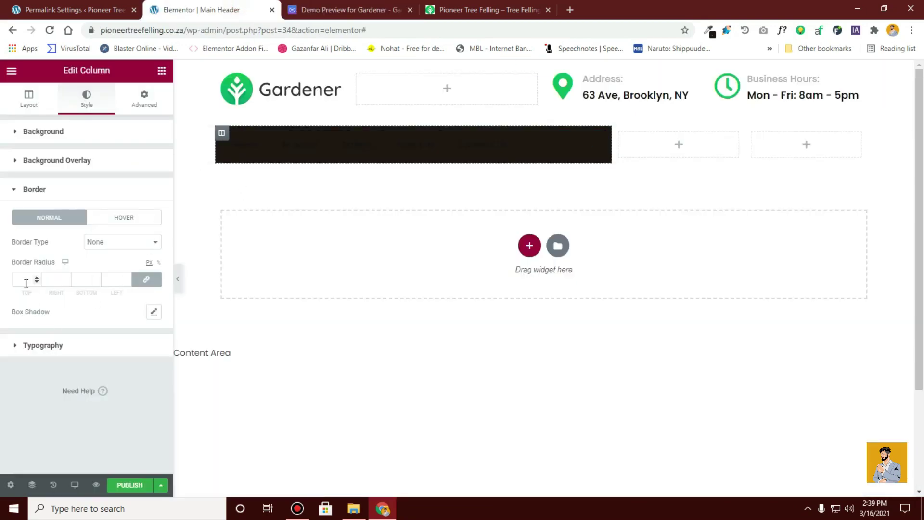
{"action": "left_click", "coordinate": [146, 279]}
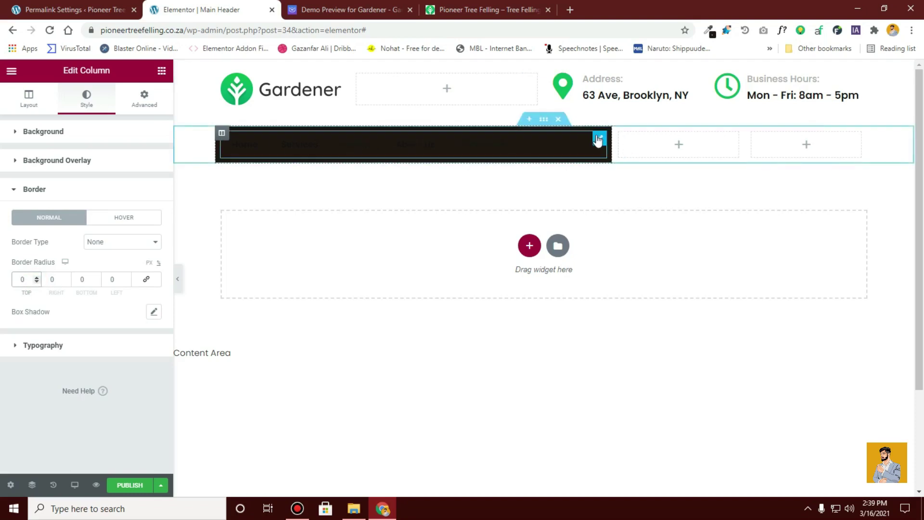
Set the nav menu's normal text colour to the white global colour New Item #1
{"action": "left_click", "coordinate": [599, 139]}
{"action": "left_click", "coordinate": [618, 225]}
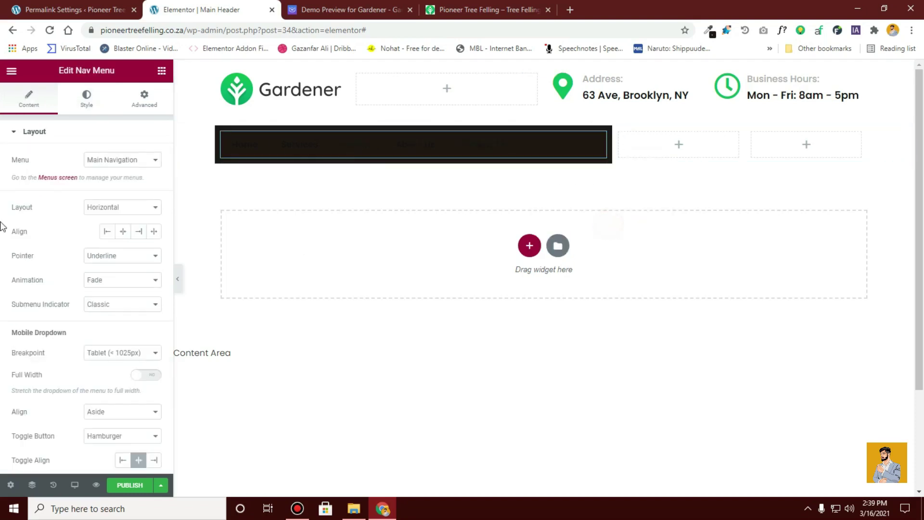
{"action": "left_click", "coordinate": [74, 101]}
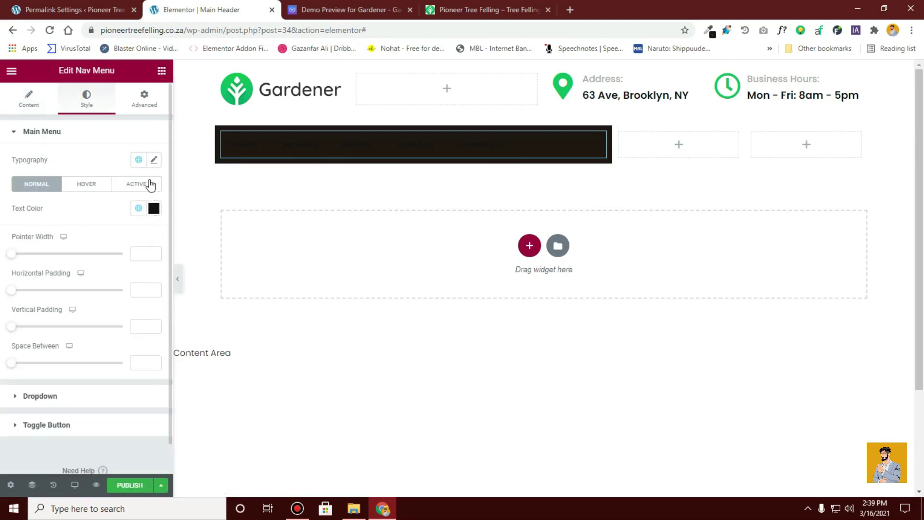
{"action": "left_click", "coordinate": [154, 161]}
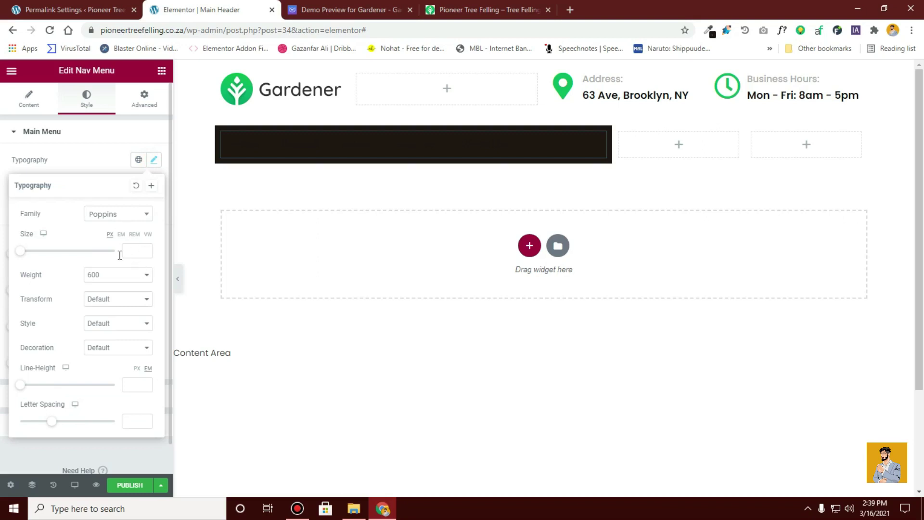
{"action": "left_click", "coordinate": [123, 154]}
{"action": "left_click", "coordinate": [92, 132]}
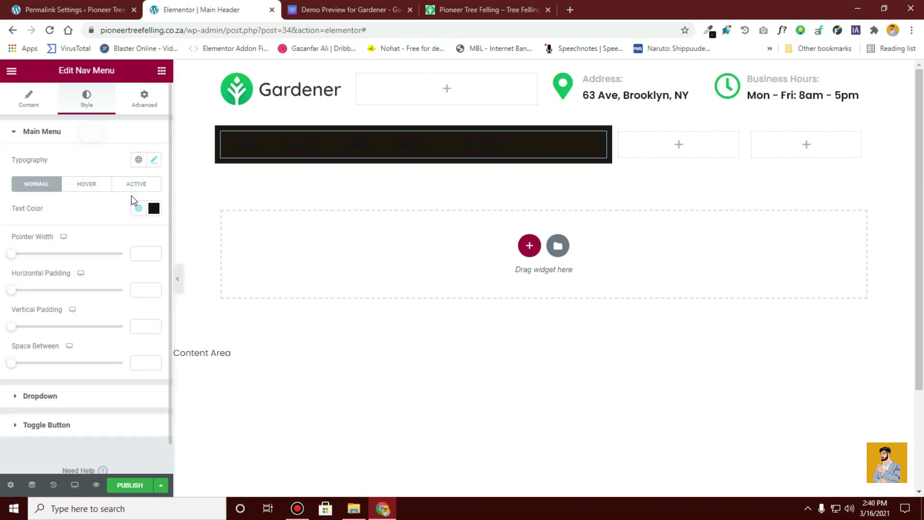
{"action": "left_click", "coordinate": [139, 209]}
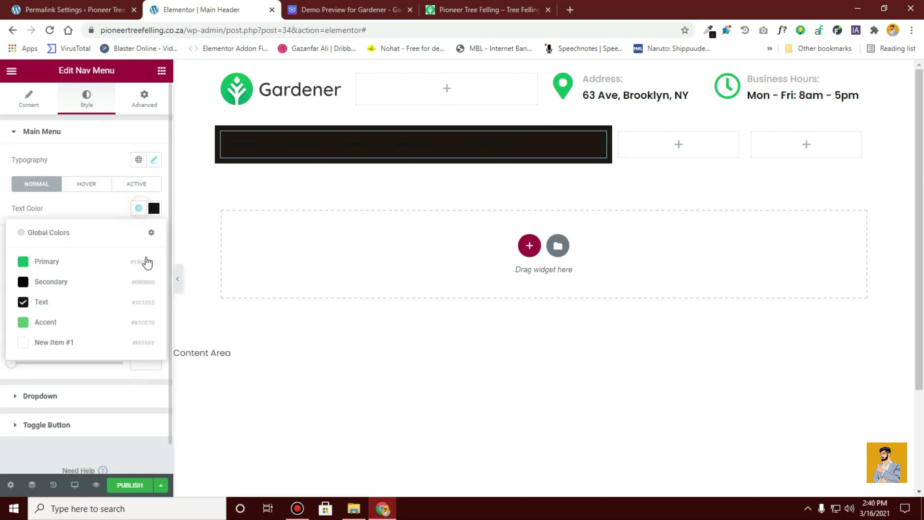
{"action": "left_click", "coordinate": [99, 352]}
Make the nav menu column's background slightly transparent with #1E1713EB, comparing it with the demo's navigation bar
{"action": "left_click", "coordinate": [336, 7]}
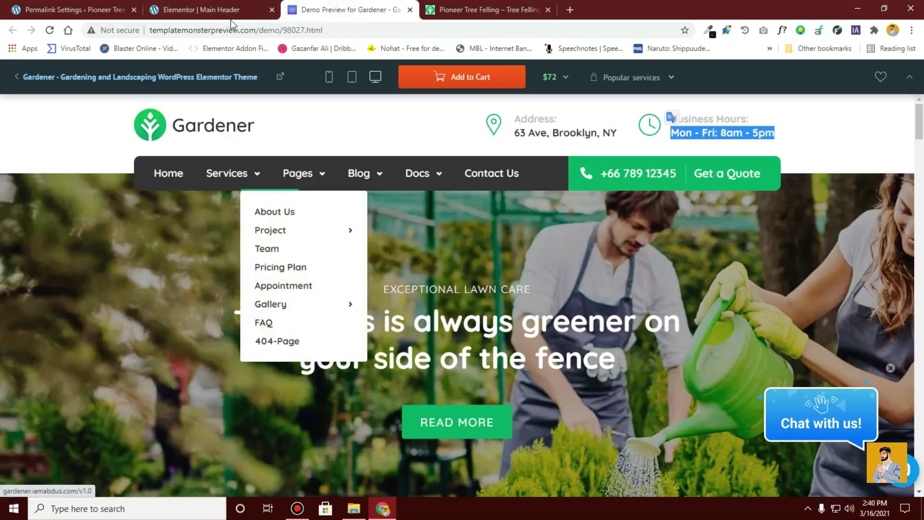
{"action": "left_click", "coordinate": [207, 10]}
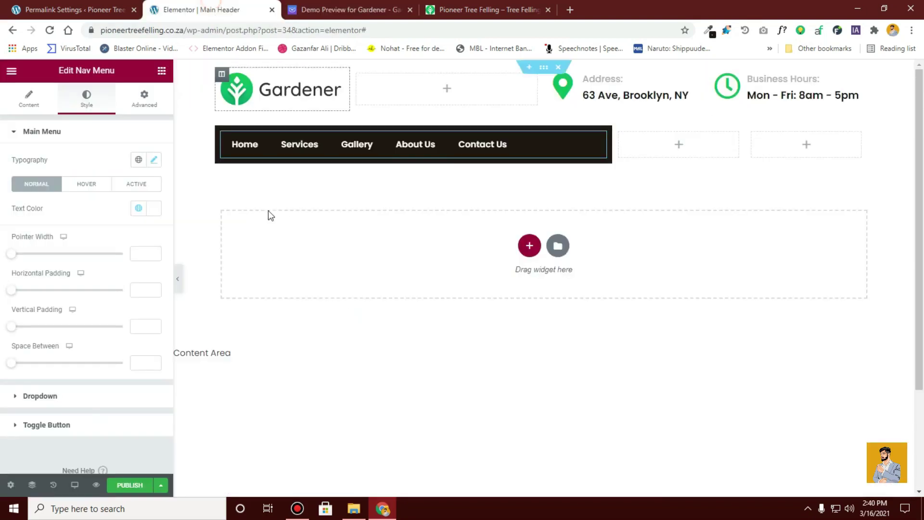
{"action": "left_click", "coordinate": [221, 134]}
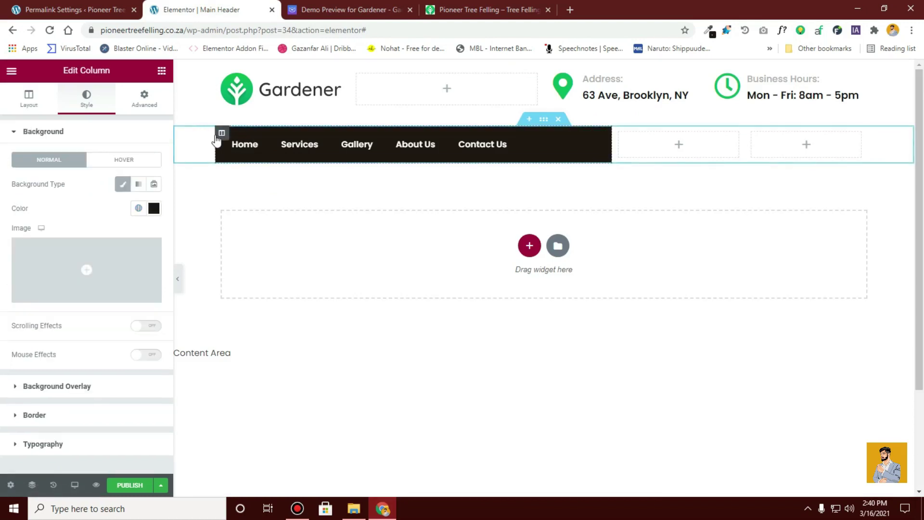
{"action": "left_click", "coordinate": [153, 208]}
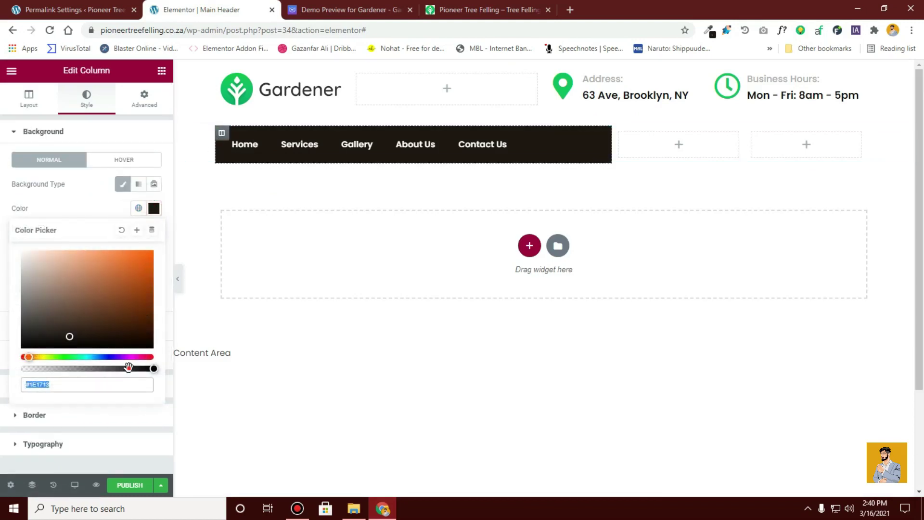
{"action": "left_click_drag", "start_coordinate": [128, 367], "coordinate": [135, 367]}
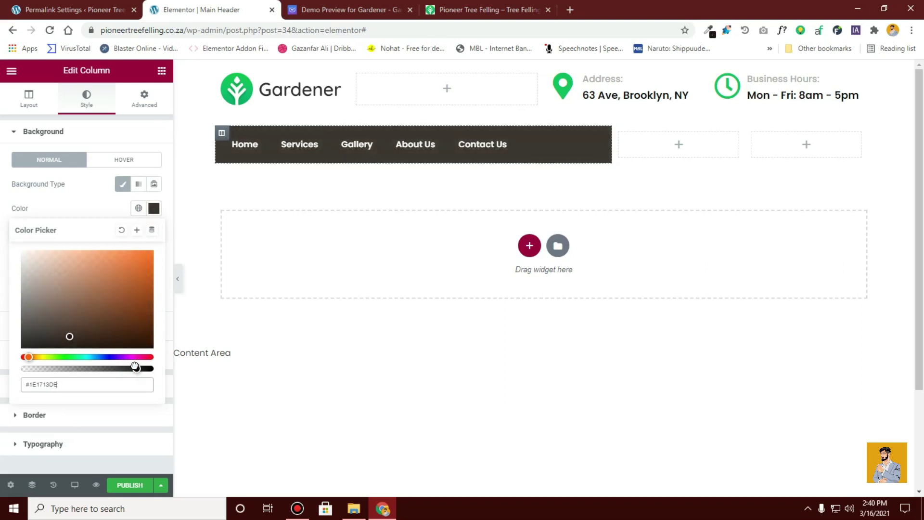
{"action": "left_click", "coordinate": [57, 193]}
{"action": "left_click", "coordinate": [328, 10]}
{"action": "left_click", "coordinate": [258, 9]}
{"action": "left_click", "coordinate": [154, 208]}
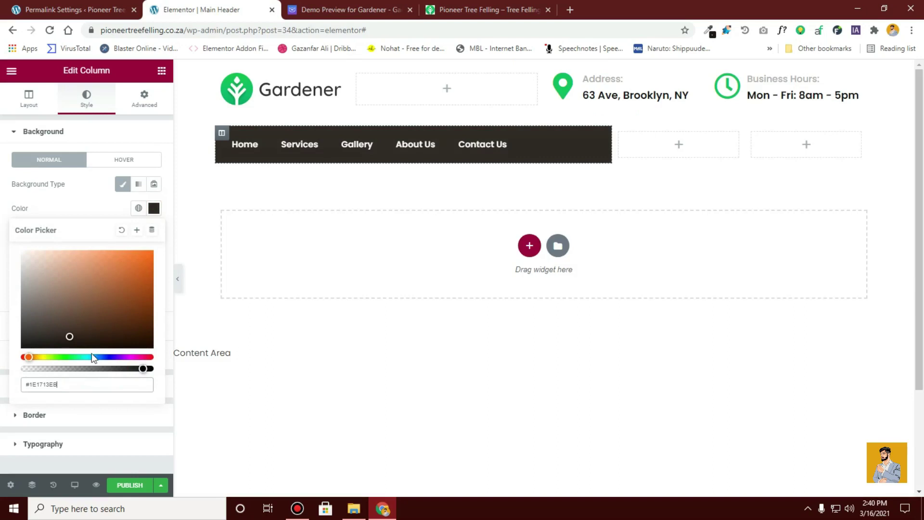
{"action": "left_click", "coordinate": [99, 196]}
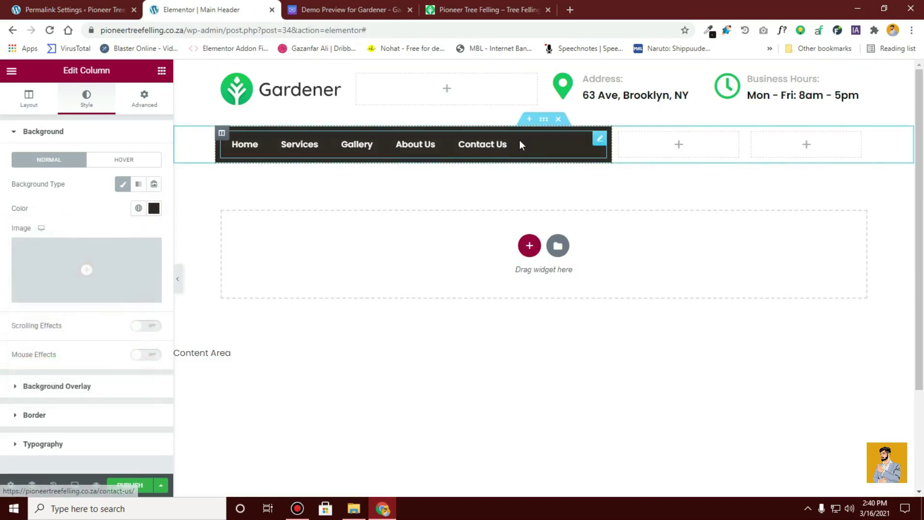
{"action": "left_click", "coordinate": [344, 10]}
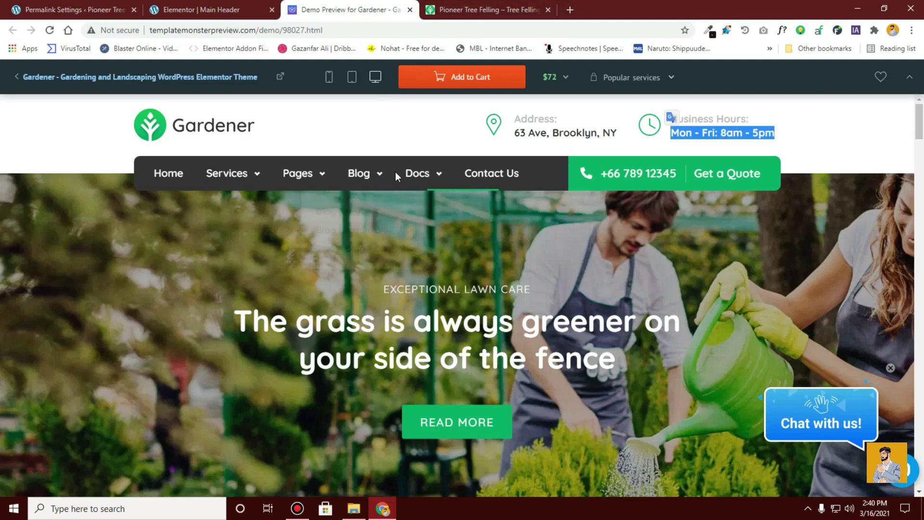
{"action": "left_click", "coordinate": [207, 10]}
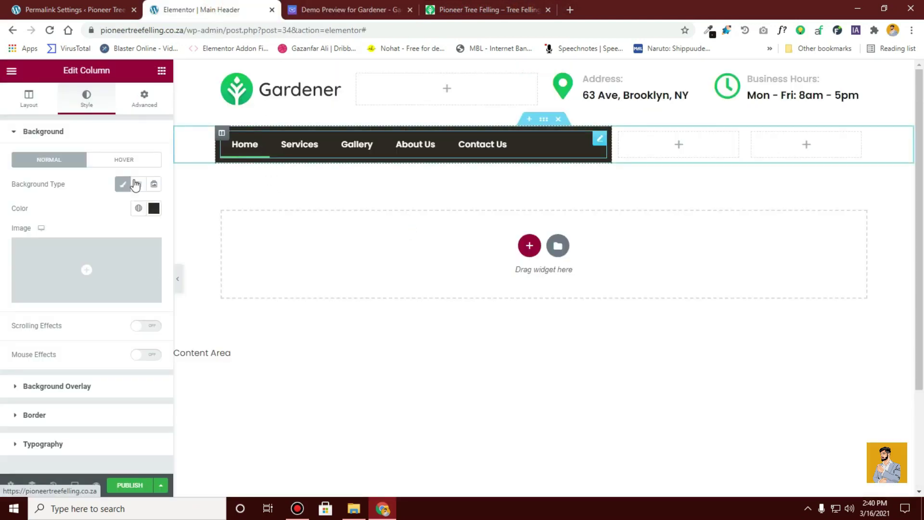
Try to copy the nav menu column's style onto the two empty columns beside it
{"action": "right_click", "coordinate": [222, 133]}
{"action": "left_click", "coordinate": [250, 205]}
{"action": "right_click", "coordinate": [618, 138]}
{"action": "left_click", "coordinate": [653, 223]}
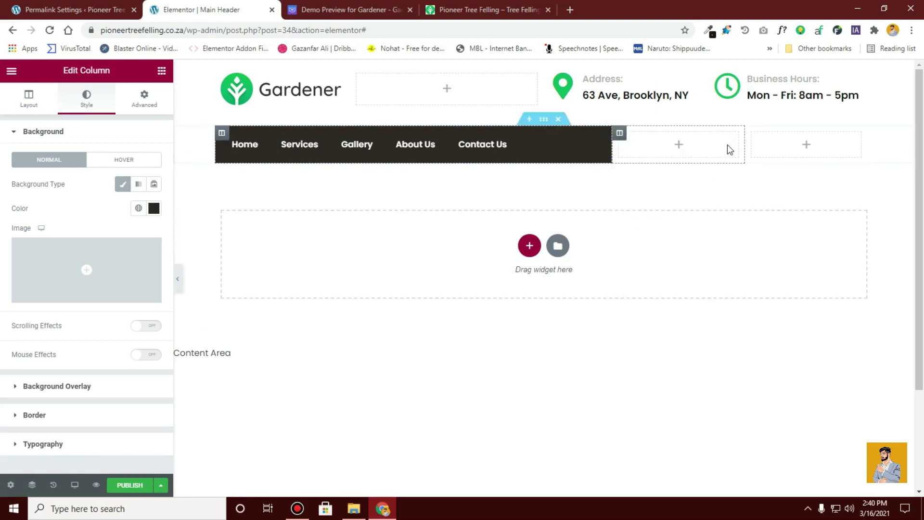
{"action": "right_click", "coordinate": [753, 139]}
{"action": "left_click", "coordinate": [786, 235]}
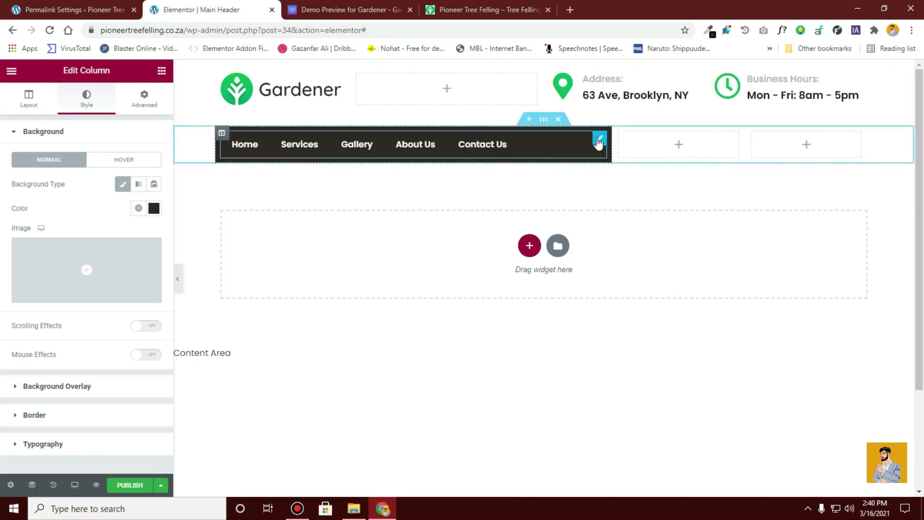
Check the demo's menu hover effect, then set the nav menu's hover text colour to the white global New Item #1
{"action": "left_click", "coordinate": [599, 140]}
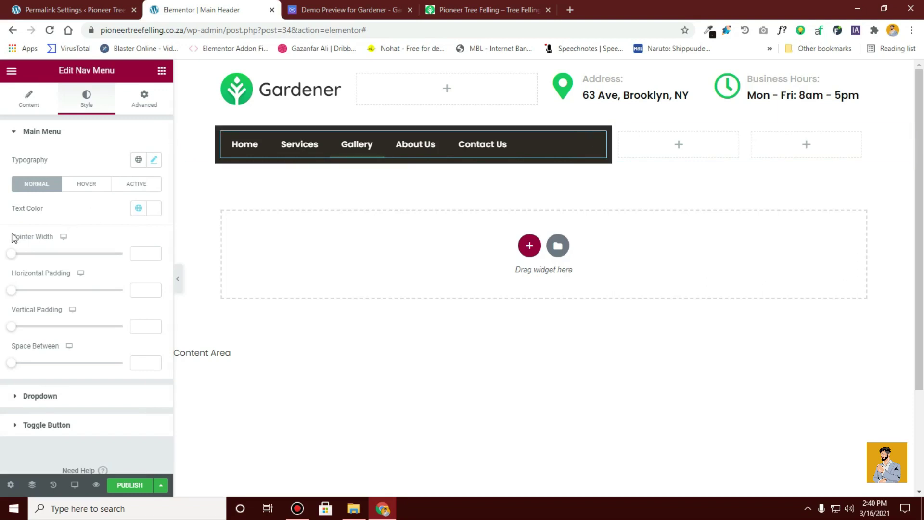
{"action": "scroll", "coordinate": [51, 306], "scroll_direction": "down", "scroll_amount": 1}
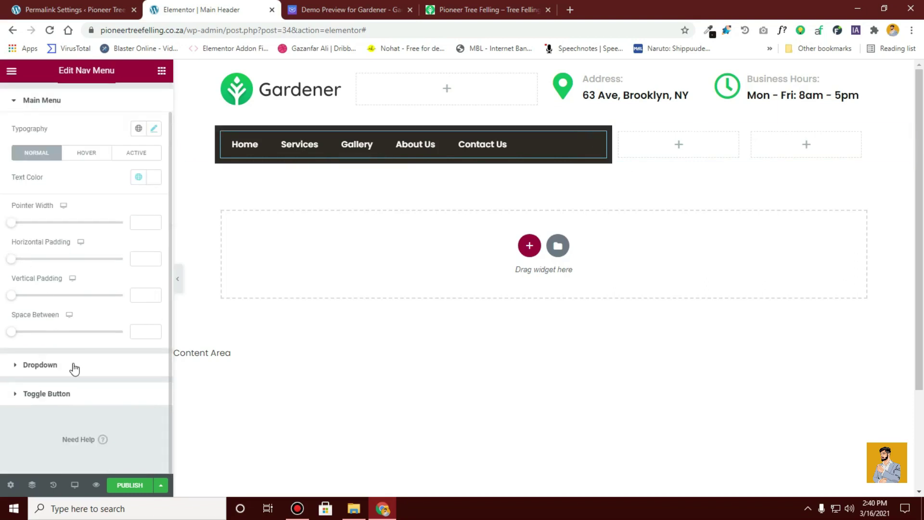
{"action": "left_click", "coordinate": [80, 154]}
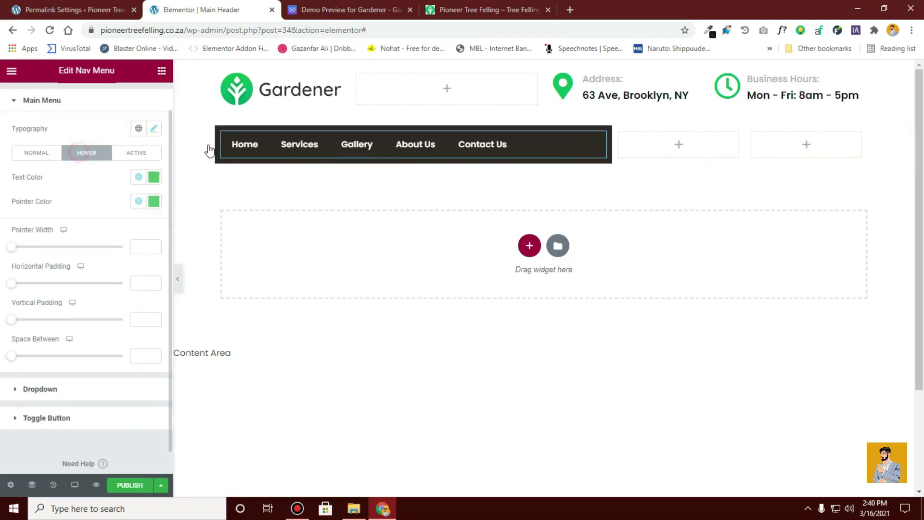
{"action": "left_click", "coordinate": [344, 9]}
{"action": "mouse_move", "coordinate": [306, 176]}
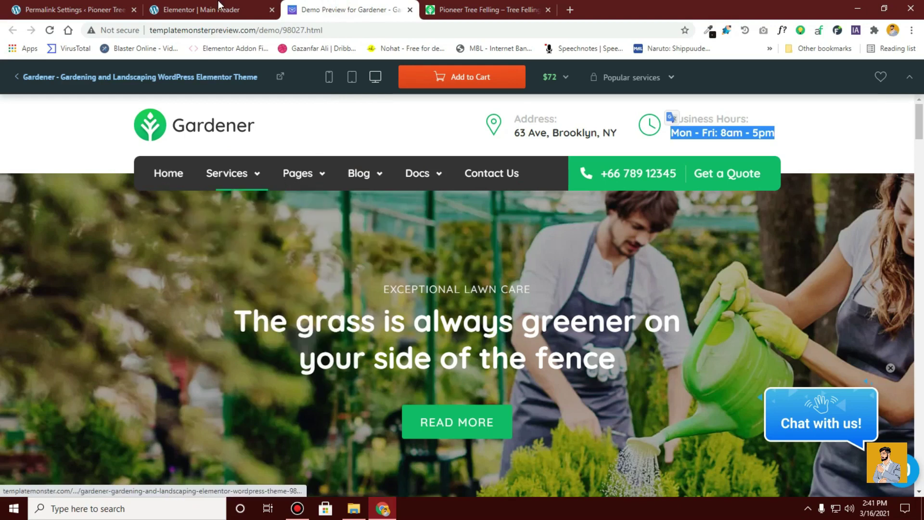
{"action": "left_click", "coordinate": [202, 10]}
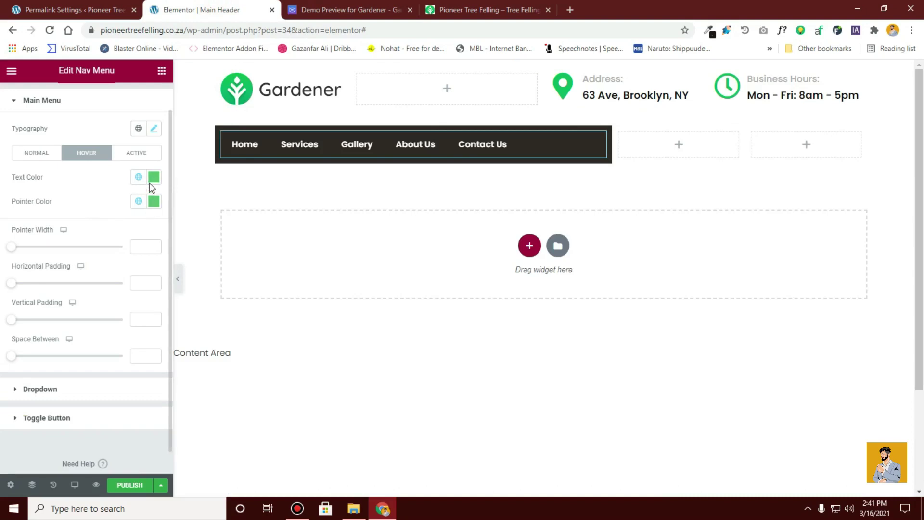
{"action": "left_click", "coordinate": [147, 182]}
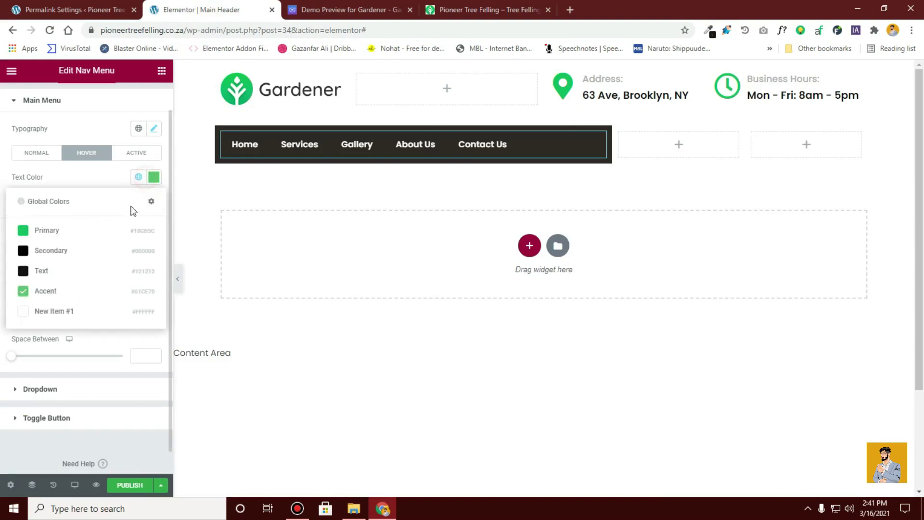
{"action": "left_click", "coordinate": [66, 310]}
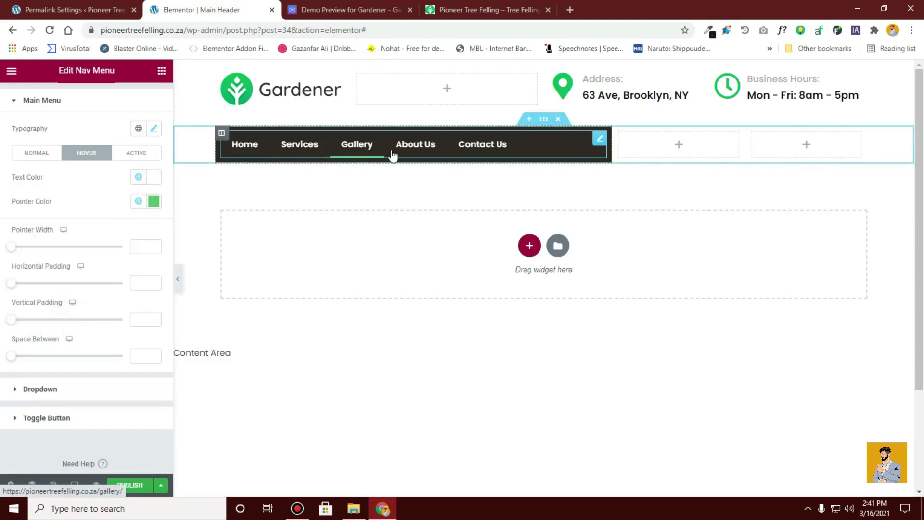
For the nav menu's active item, make the pointer colour fully transparent and set the text colour to global Primary
{"action": "left_click", "coordinate": [136, 152]}
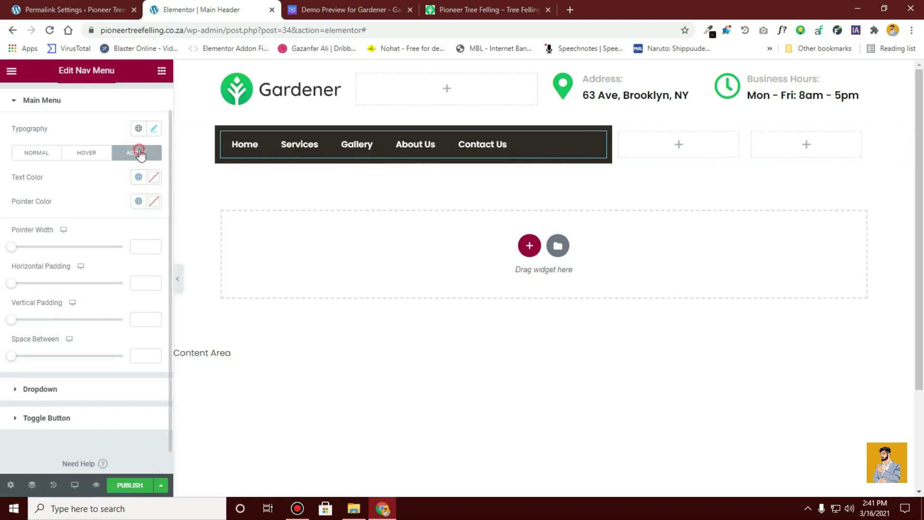
{"action": "left_click", "coordinate": [155, 206]}
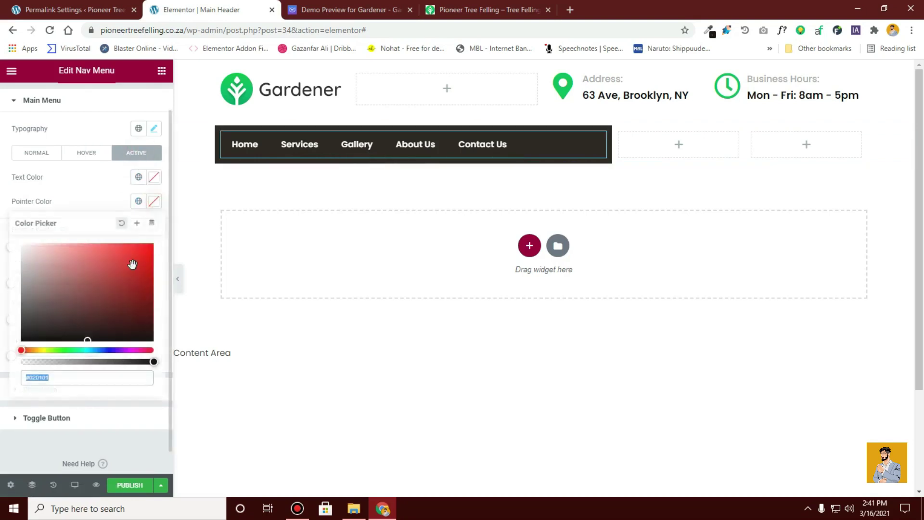
{"action": "left_click_drag", "start_coordinate": [61, 362], "coordinate": [3, 356]}
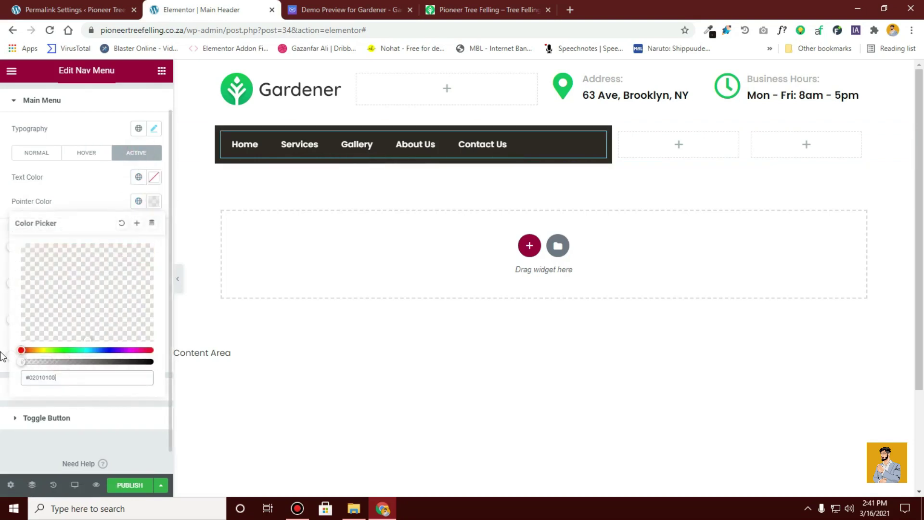
{"action": "left_click", "coordinate": [3, 253]}
{"action": "left_click", "coordinate": [153, 179]}
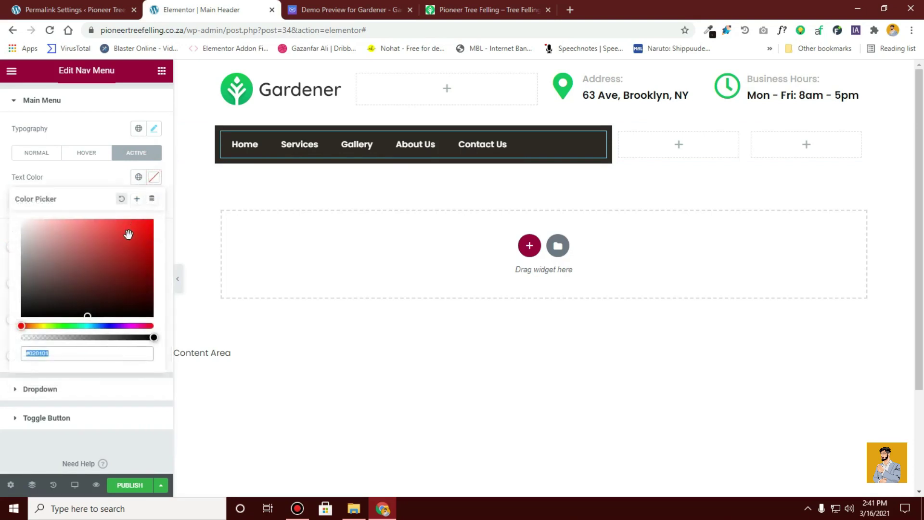
{"action": "left_click", "coordinate": [138, 176]}
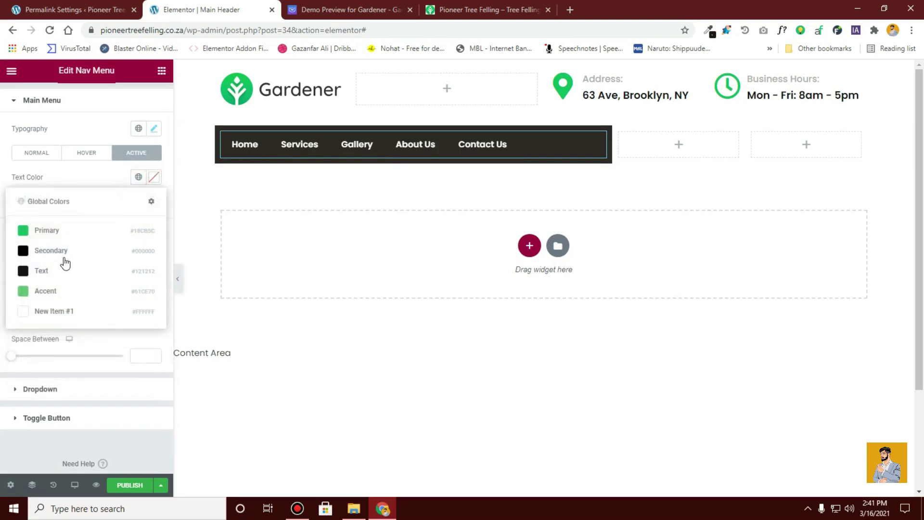
{"action": "left_click", "coordinate": [25, 226]}
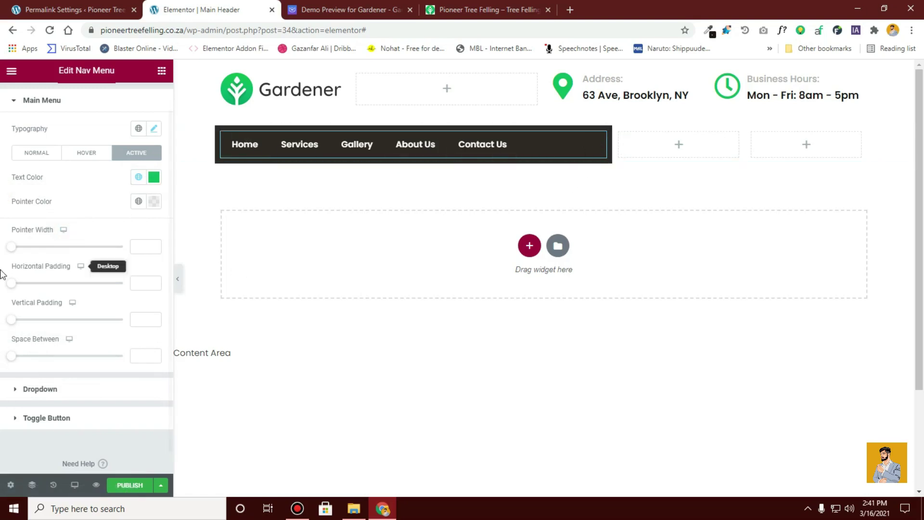
Switch the header to the mobile preview and expand the nav menu's dropdown there
{"action": "scroll", "coordinate": [7, 302], "scroll_direction": "down", "scroll_amount": 1}
{"action": "left_click", "coordinate": [58, 364]}
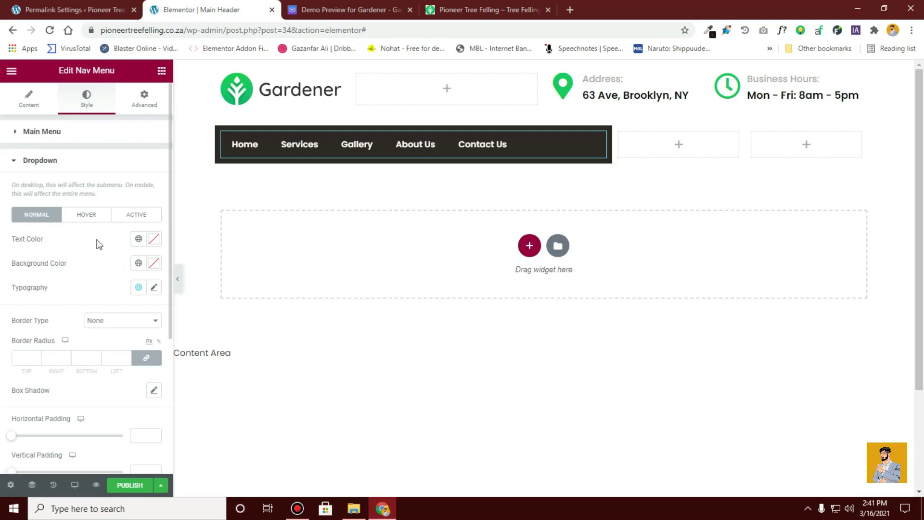
{"action": "left_click", "coordinate": [73, 486]}
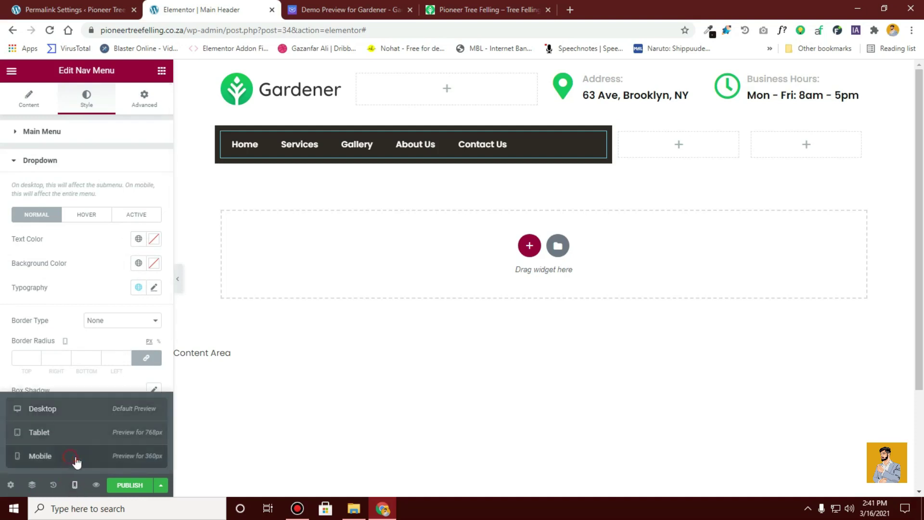
{"action": "left_click", "coordinate": [73, 455]}
{"action": "left_click", "coordinate": [542, 346]}
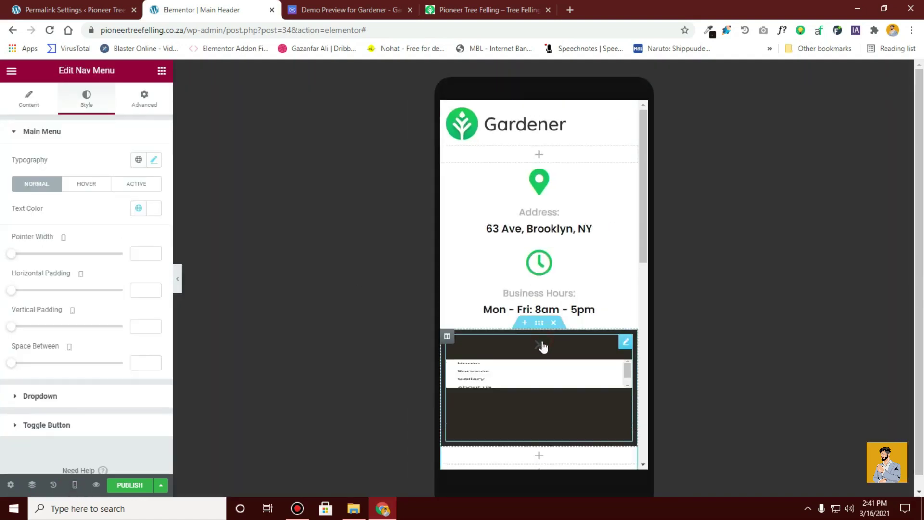
Set the nav menu dropdown's normal background to global Primary and its text colour to the white global New Item #1
{"action": "scroll", "coordinate": [516, 240], "scroll_direction": "down", "scroll_amount": 3}
{"action": "scroll", "coordinate": [51, 284], "scroll_direction": "down", "scroll_amount": 1}
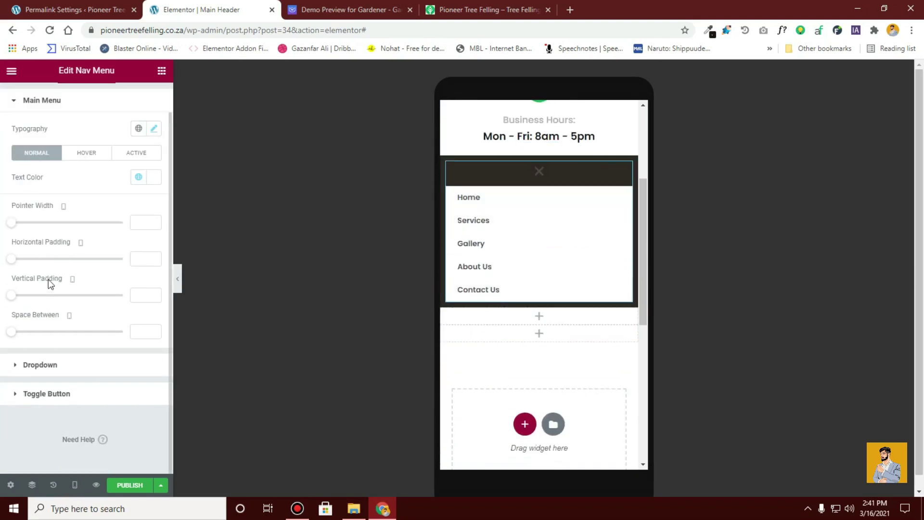
{"action": "left_click", "coordinate": [71, 375]}
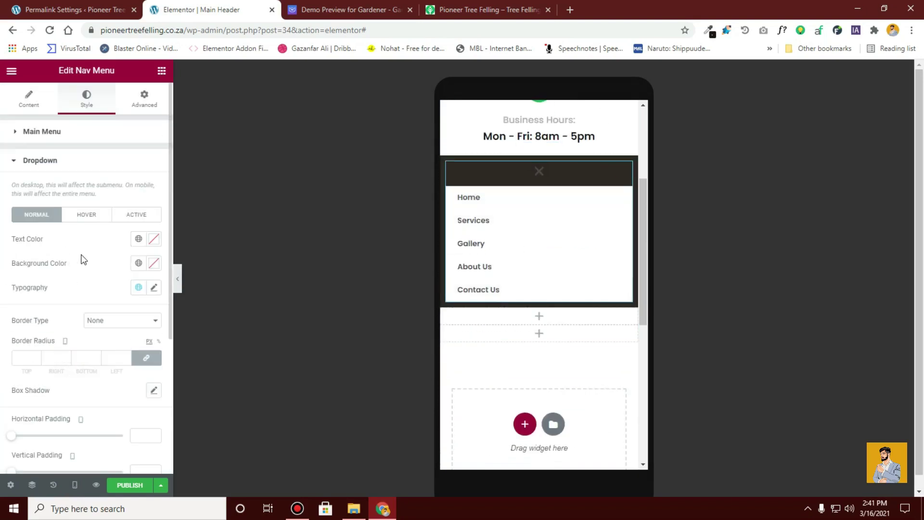
{"action": "left_click", "coordinate": [138, 263]}
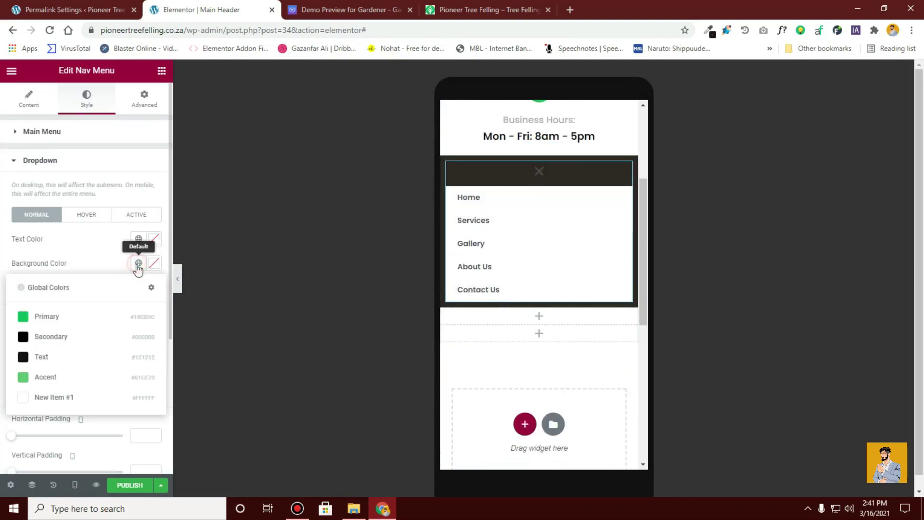
{"action": "left_click", "coordinate": [51, 325]}
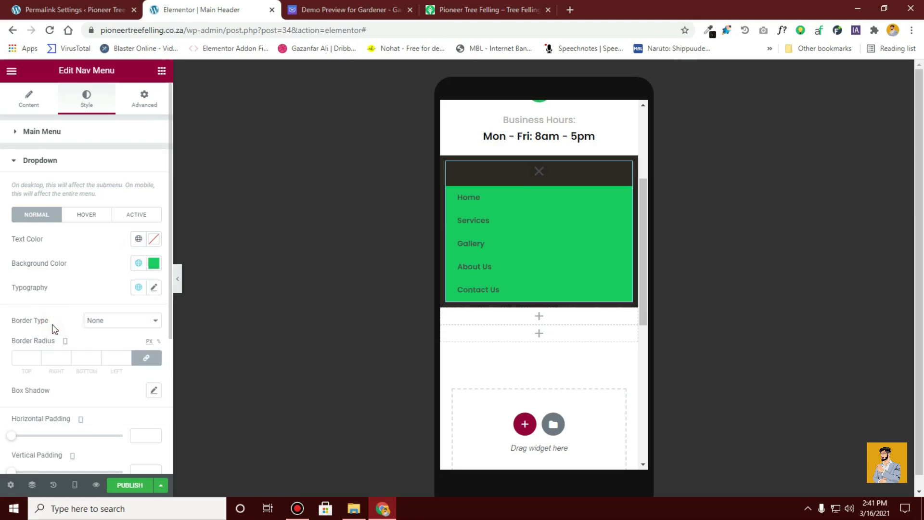
{"action": "left_click", "coordinate": [136, 240]}
{"action": "left_click", "coordinate": [84, 369]}
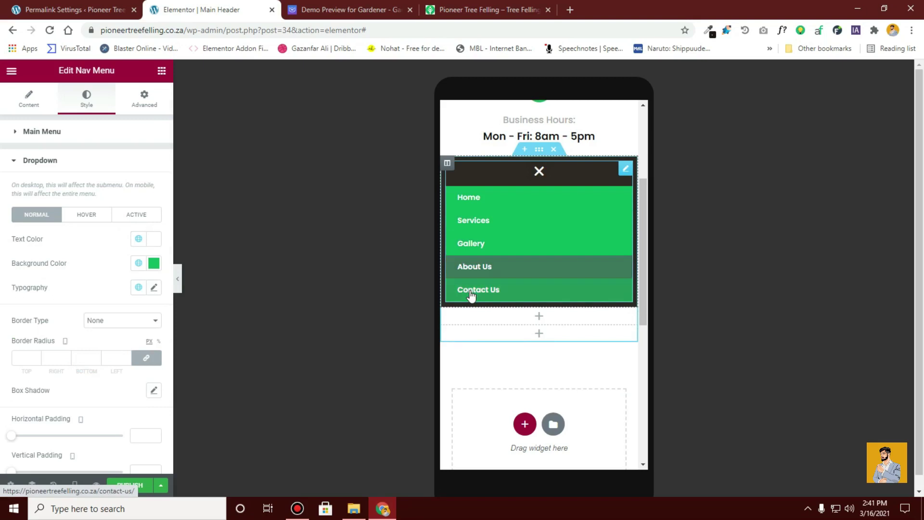
For the dropdown's active item, set the background to the white global New Item #1 and the text colour to global Primary
{"action": "left_click", "coordinate": [132, 215]}
{"action": "left_click", "coordinate": [138, 263]}
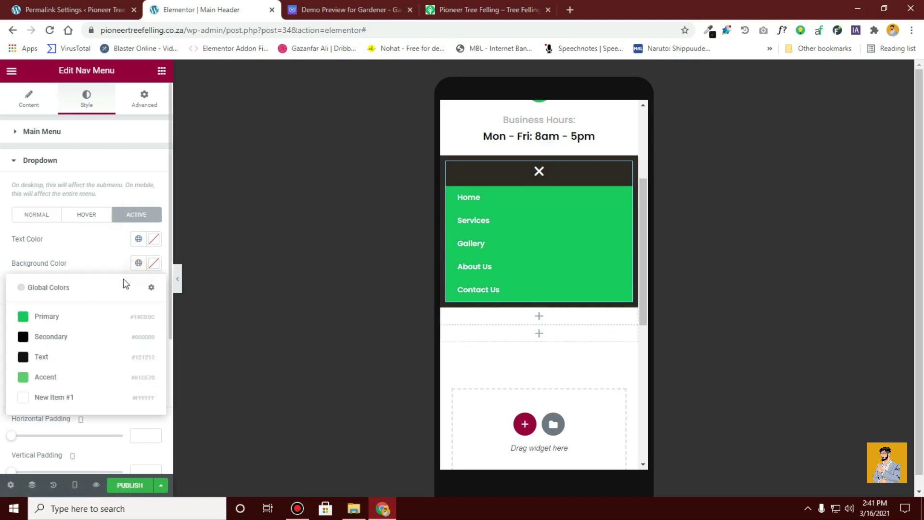
{"action": "left_click", "coordinate": [75, 396]}
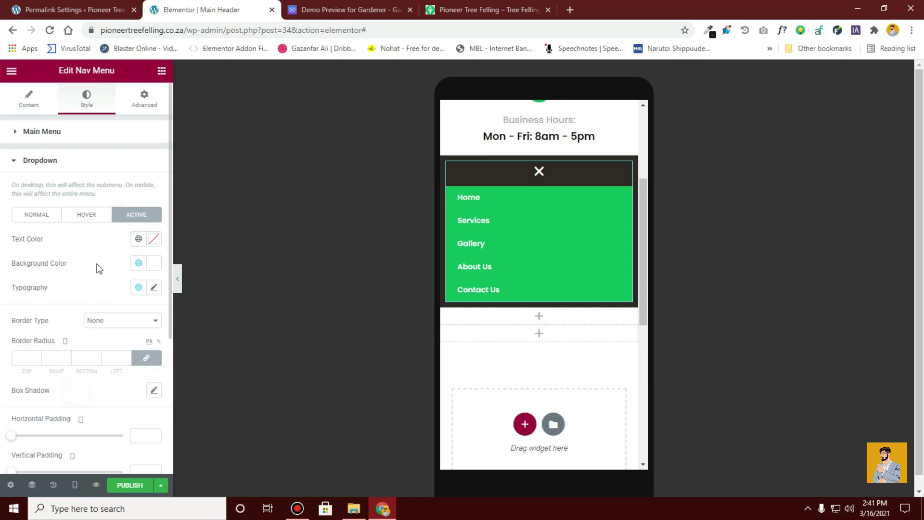
{"action": "left_click", "coordinate": [138, 238]}
{"action": "left_click", "coordinate": [81, 292]}
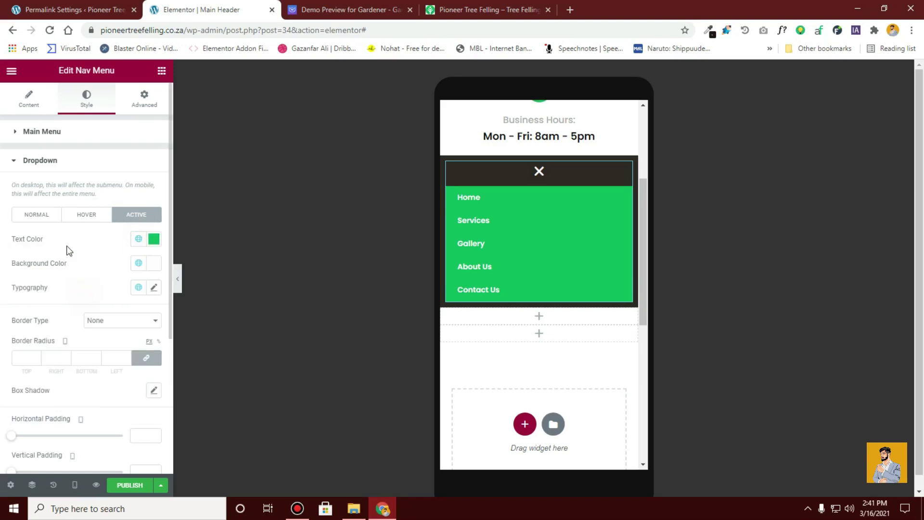
{"action": "left_click", "coordinate": [23, 220]}
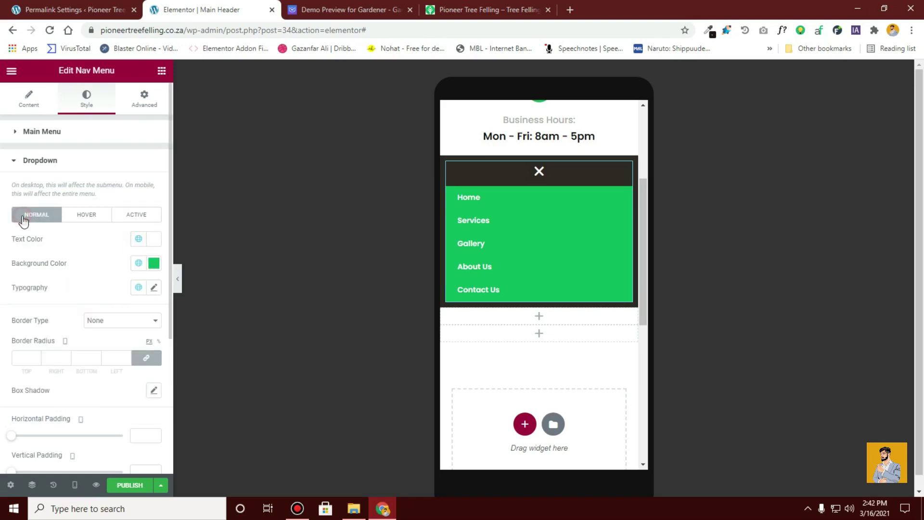
{"action": "left_click", "coordinate": [50, 166]}
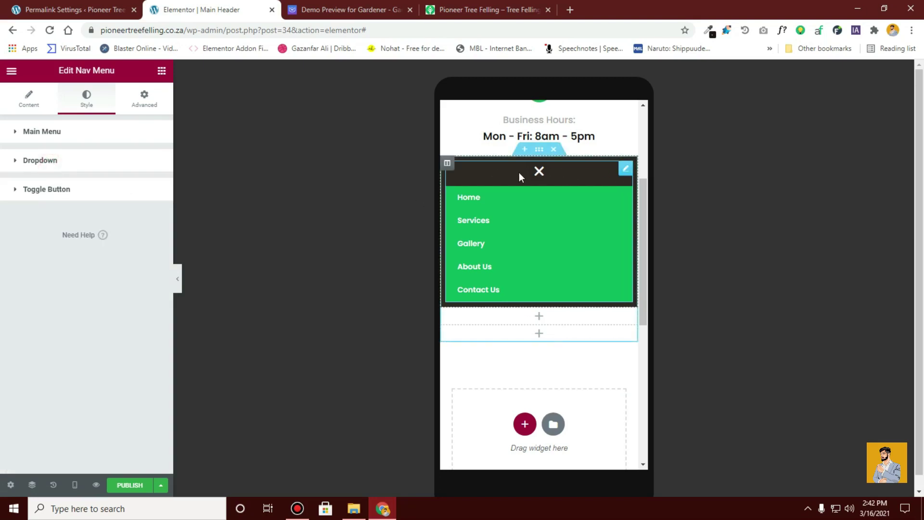
Collapse the mobile menu and set its toggle button's normal background colour to global Primary
{"action": "left_click", "coordinate": [537, 172]}
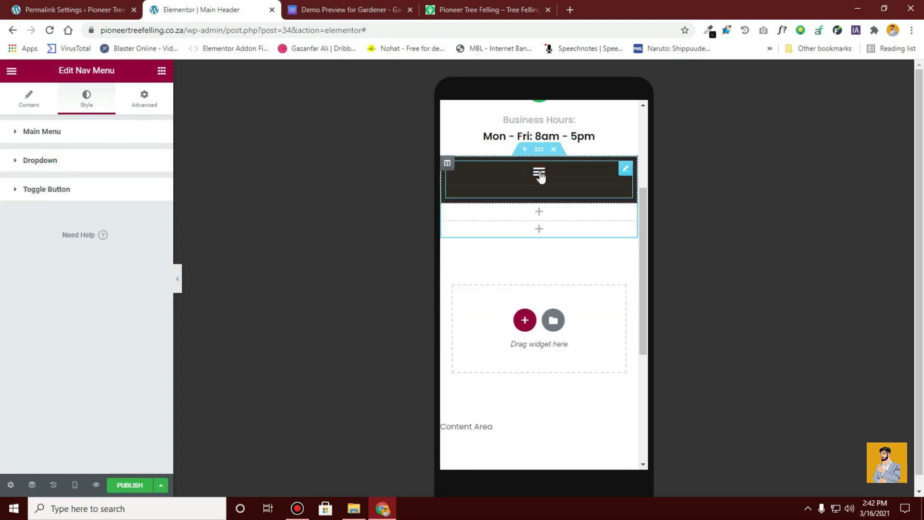
{"action": "left_click", "coordinate": [85, 192]}
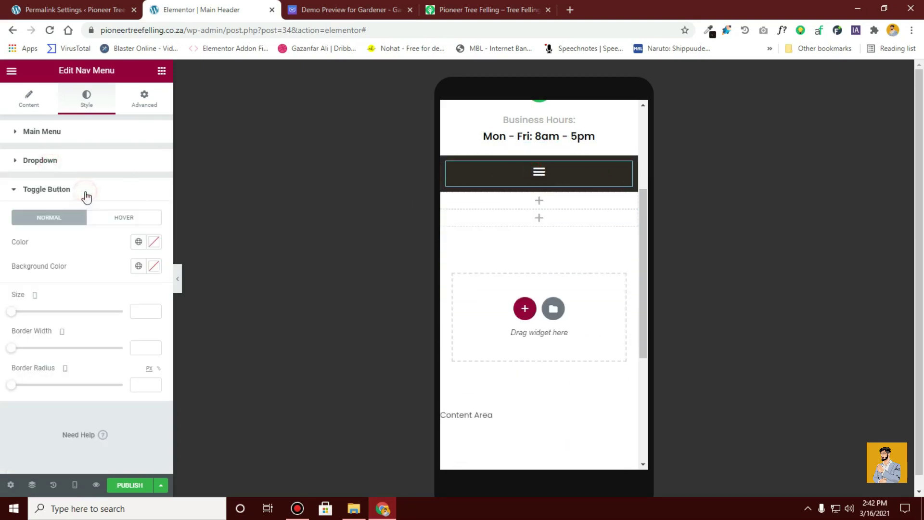
{"action": "left_click", "coordinate": [138, 266]}
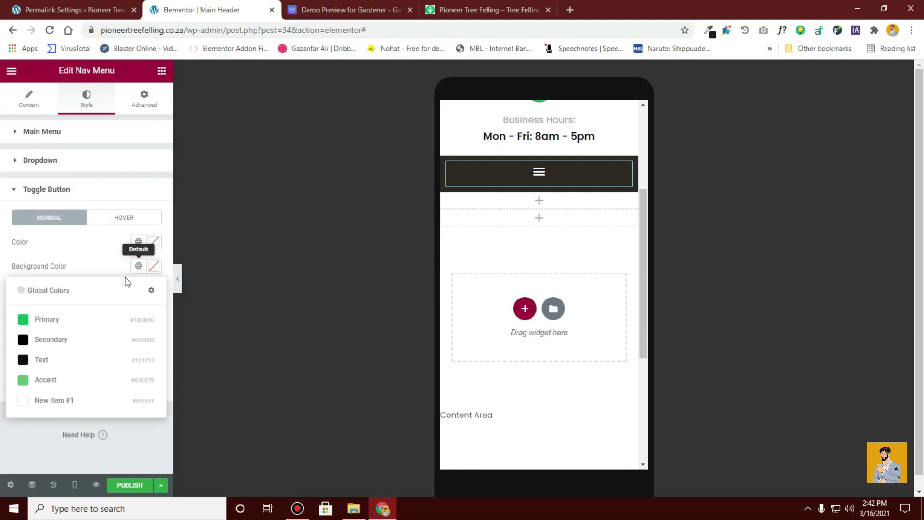
{"action": "left_click", "coordinate": [47, 320]}
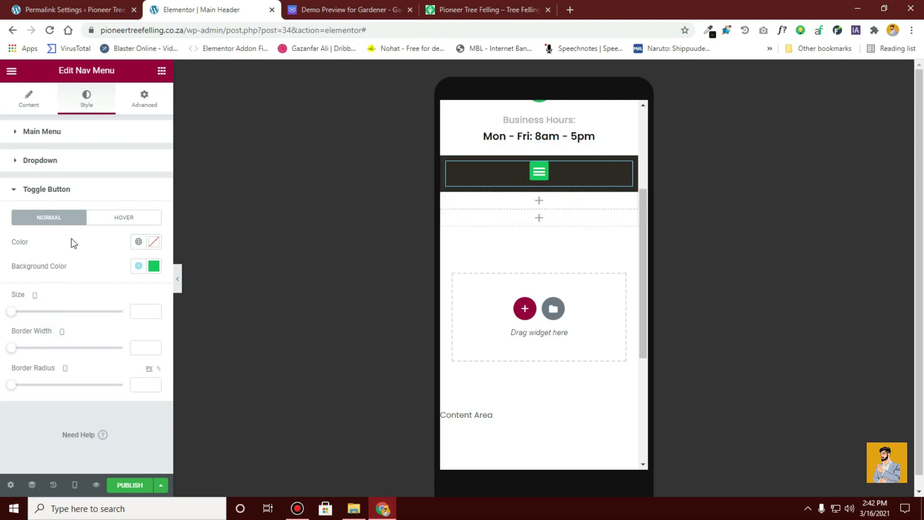
For the toggle button's hover state, set the background to global Accent and the icon colour to the white global New Item #1
{"action": "left_click", "coordinate": [121, 219]}
{"action": "left_click", "coordinate": [137, 267]}
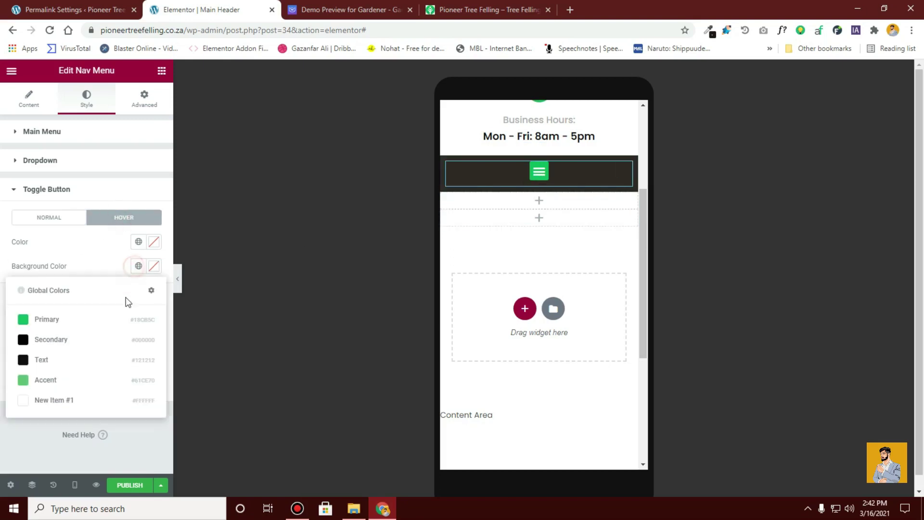
{"action": "left_click", "coordinate": [60, 379]}
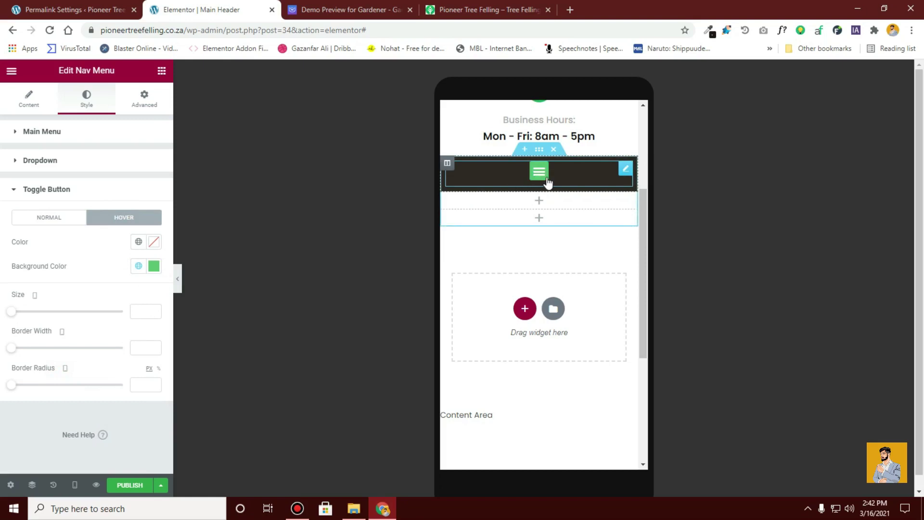
{"action": "left_click", "coordinate": [138, 242]}
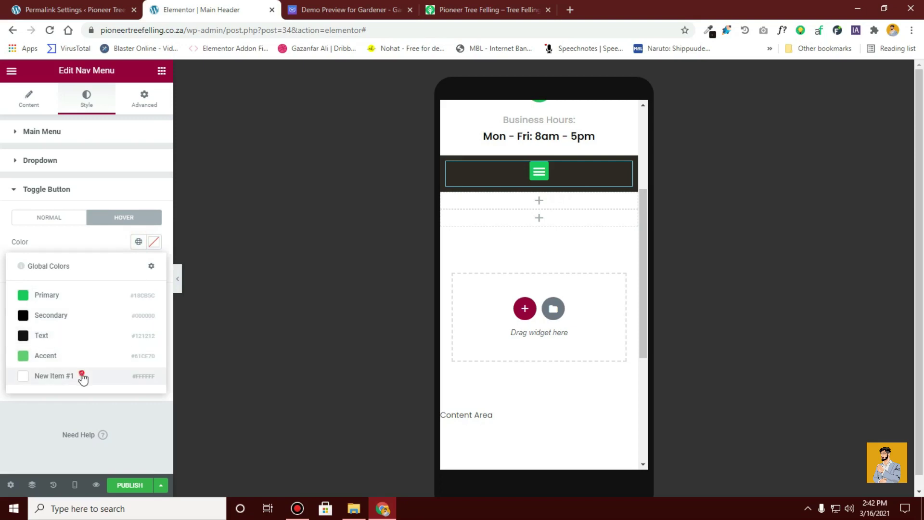
{"action": "left_click", "coordinate": [82, 375]}
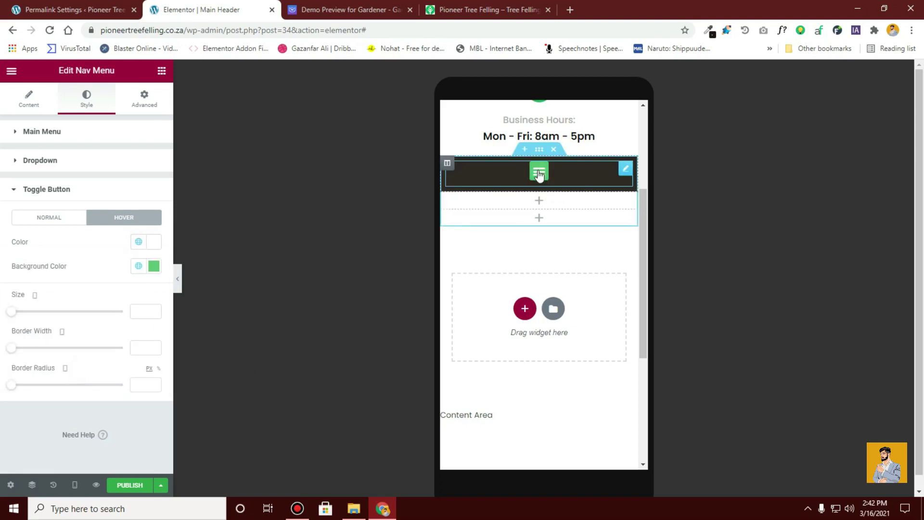
Return to the desktop preview and compare the header with the phone and quote area of the demo's navigation bar
{"action": "left_click", "coordinate": [74, 486]}
{"action": "left_click", "coordinate": [61, 409]}
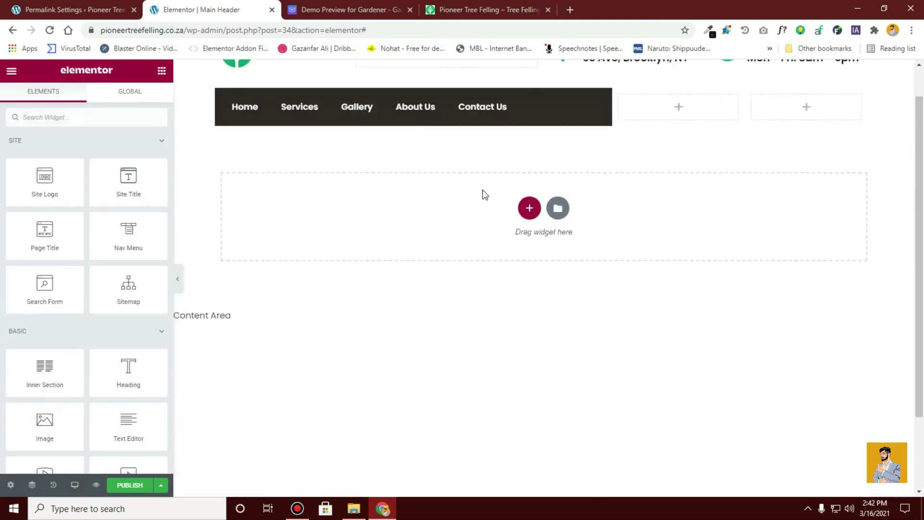
{"action": "left_click", "coordinate": [342, 9]}
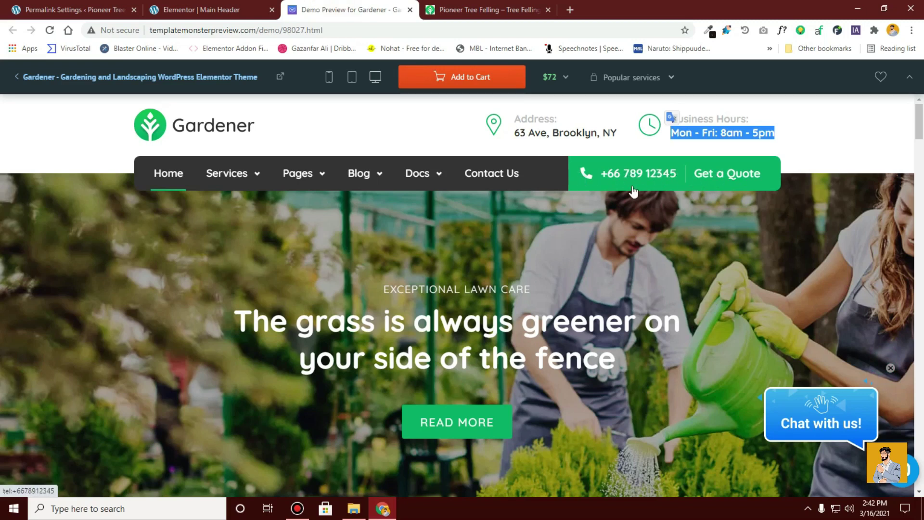
{"action": "left_click", "coordinate": [171, 8]}
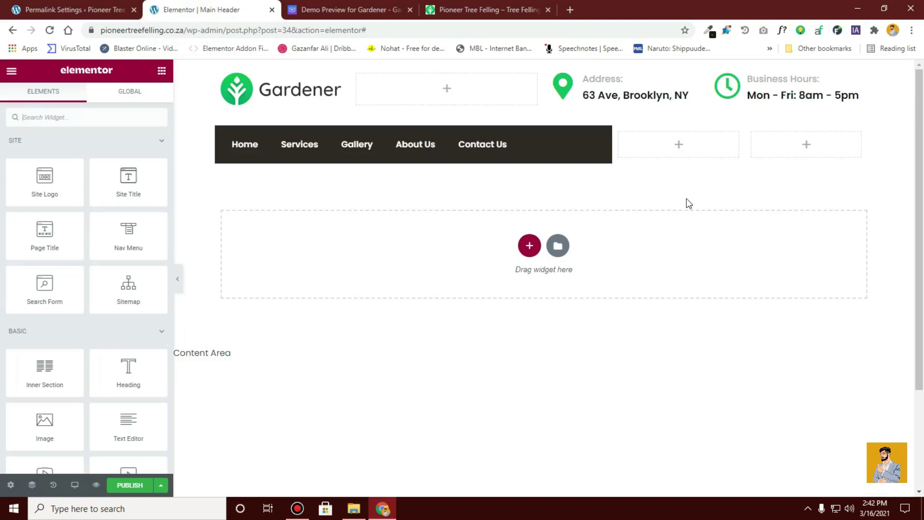
{"action": "left_click", "coordinate": [349, 8]}
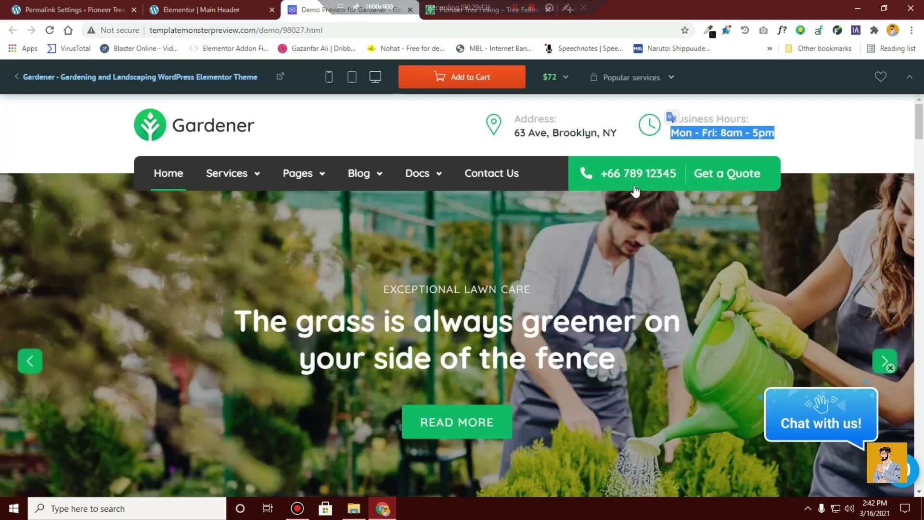
{"action": "left_click", "coordinate": [223, 5]}
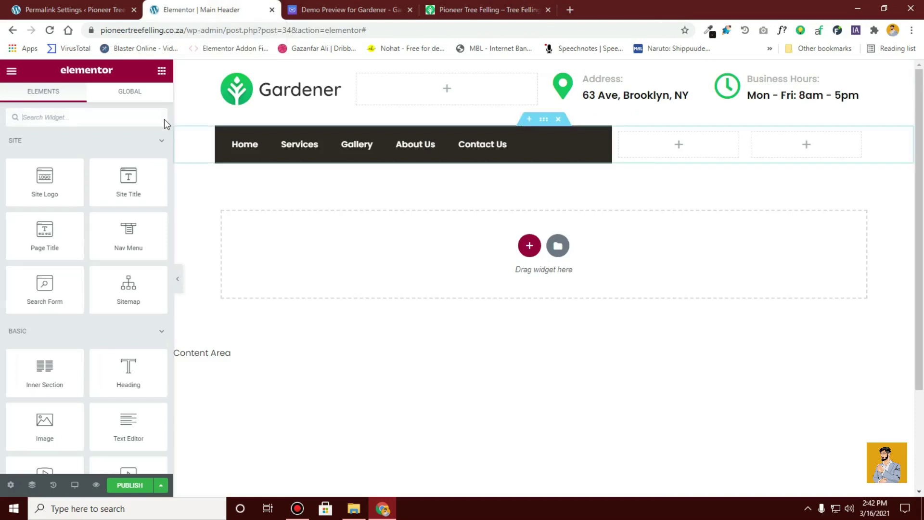
Add an Icon List widget to the empty column beside the nav menu, keeping only List Item #1 and the default layout
{"action": "left_click", "coordinate": [124, 114]}
{"action": "type", "text": "icon"}
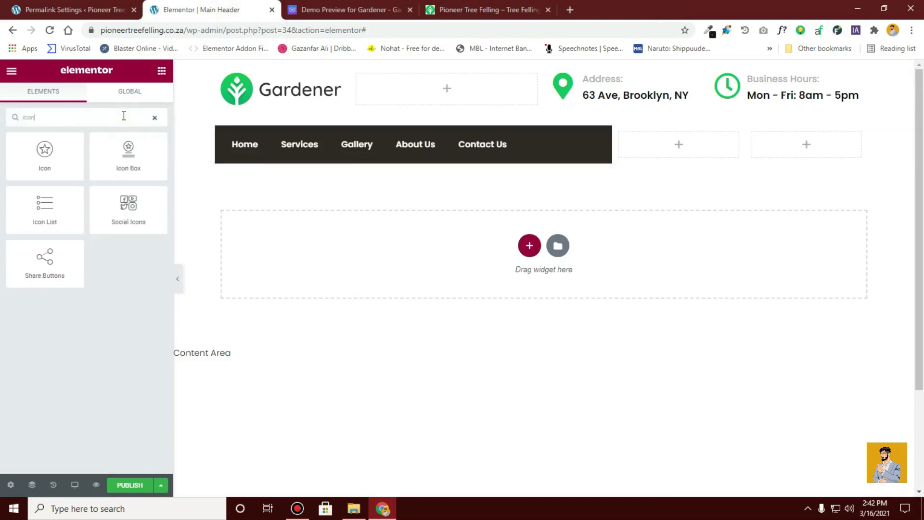
{"action": "left_click_drag", "start_coordinate": [45, 207], "coordinate": [698, 202]}
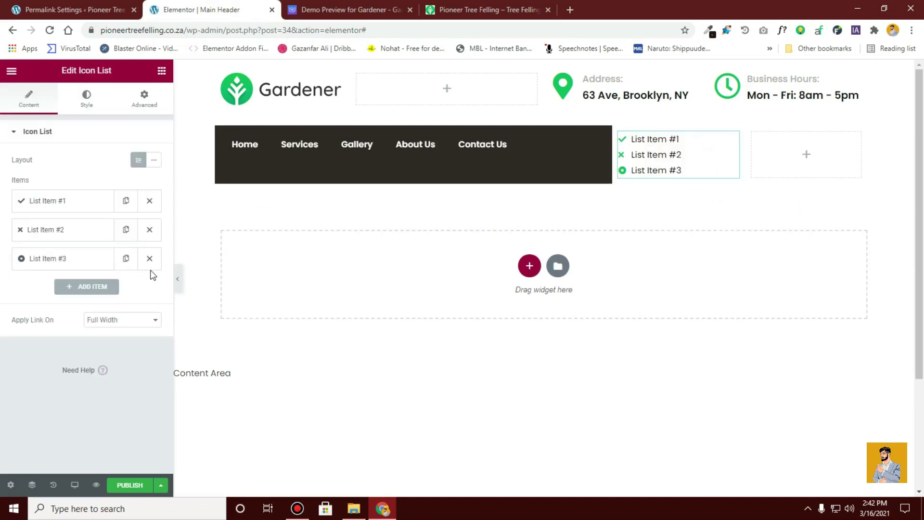
{"action": "left_click", "coordinate": [148, 230]}
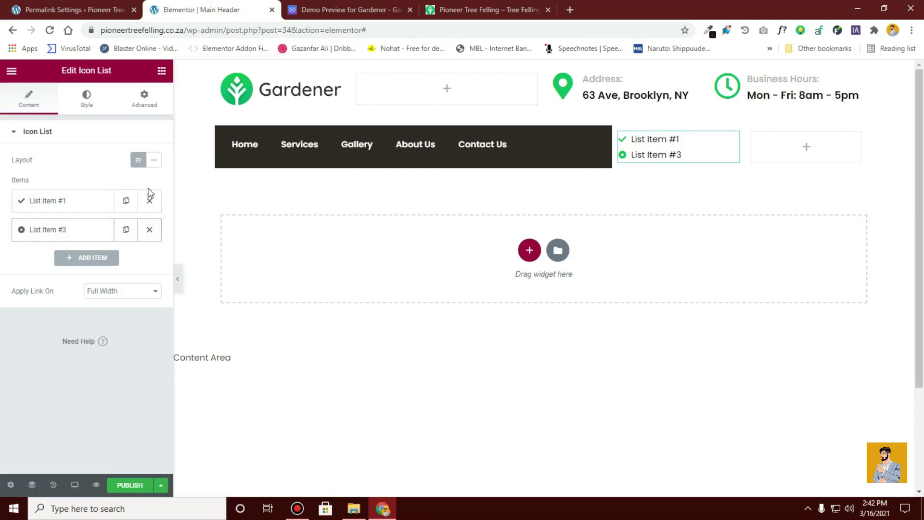
{"action": "left_click", "coordinate": [154, 160]}
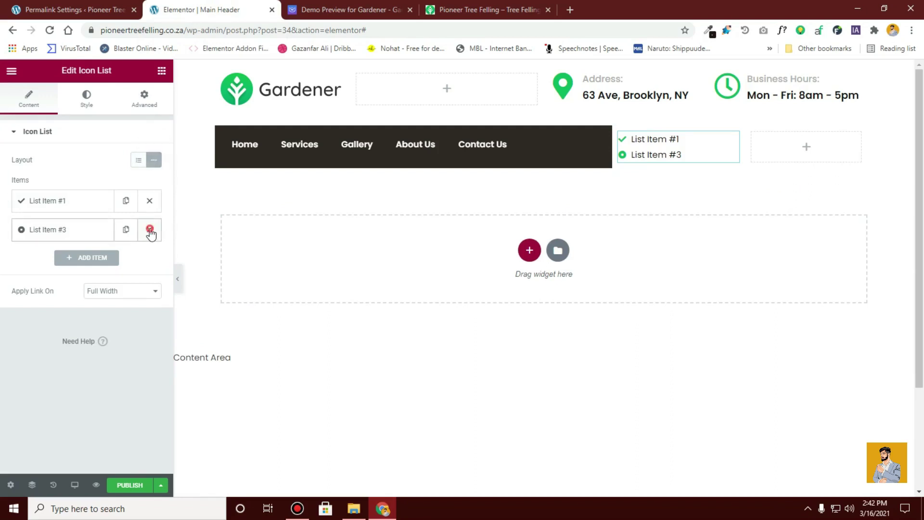
{"action": "left_click", "coordinate": [149, 230]}
{"action": "left_click", "coordinate": [138, 159]}
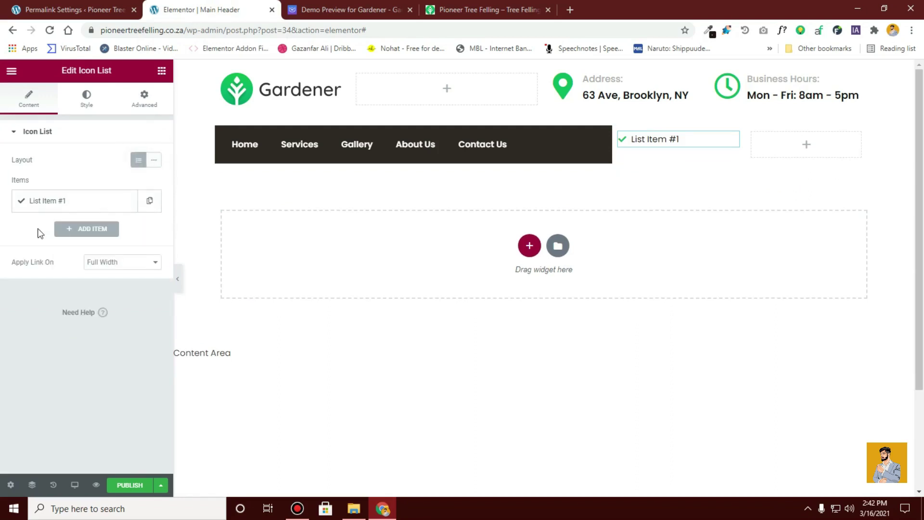
Replace List Item #1's check mark with the phone icon from the icon library
{"action": "left_click", "coordinate": [47, 201]}
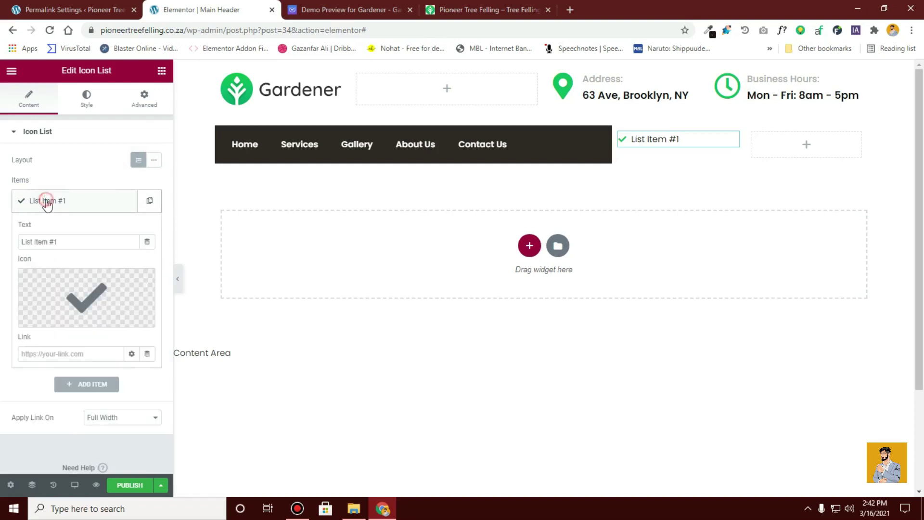
{"action": "left_click", "coordinate": [322, 4]}
{"action": "left_click", "coordinate": [231, 9]}
{"action": "left_click", "coordinate": [96, 301]}
{"action": "type", "text": "ph"}
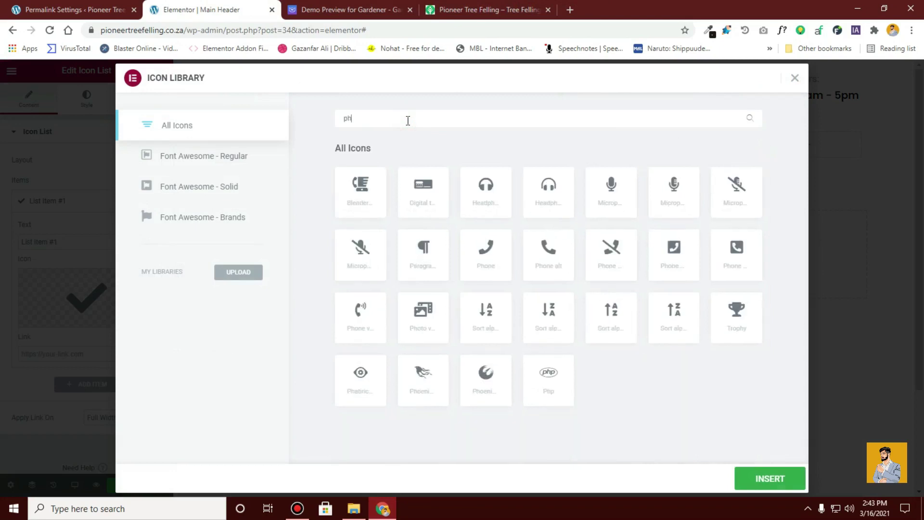
{"action": "type", "text": "one"}
{"action": "left_click", "coordinate": [407, 268]}
{"action": "left_click", "coordinate": [788, 489]}
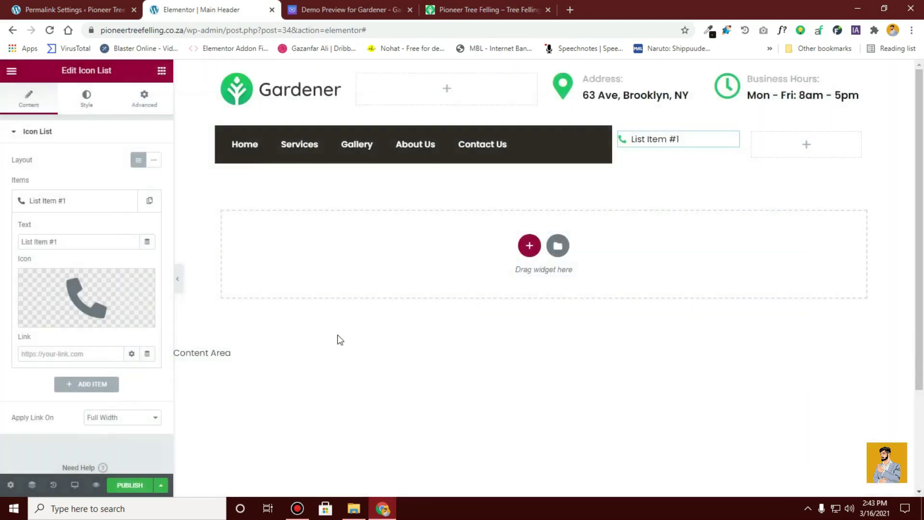
Check the demo's phone text and replace the icon list item's text with a placeholder phone number
{"action": "left_click", "coordinate": [361, 7]}
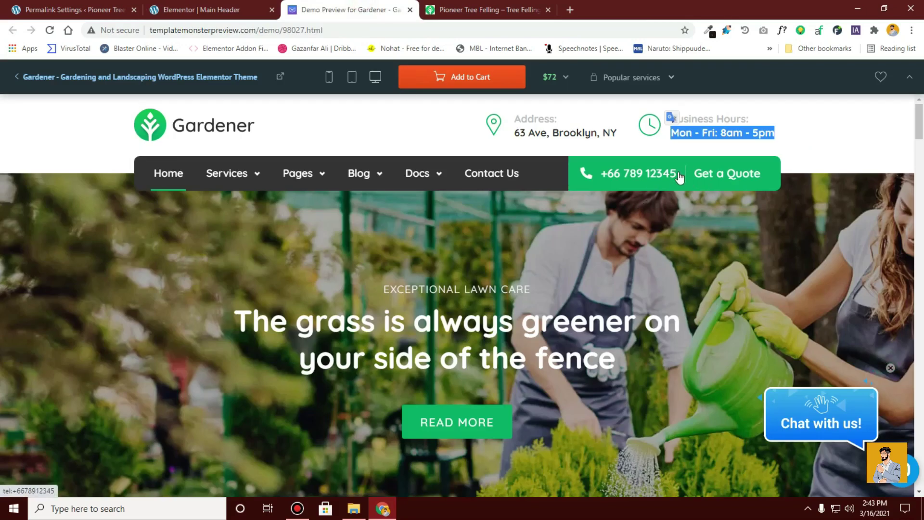
{"action": "triple_click", "coordinate": [76, 238]}
{"action": "type", "text": "+1 234 567 7890"}
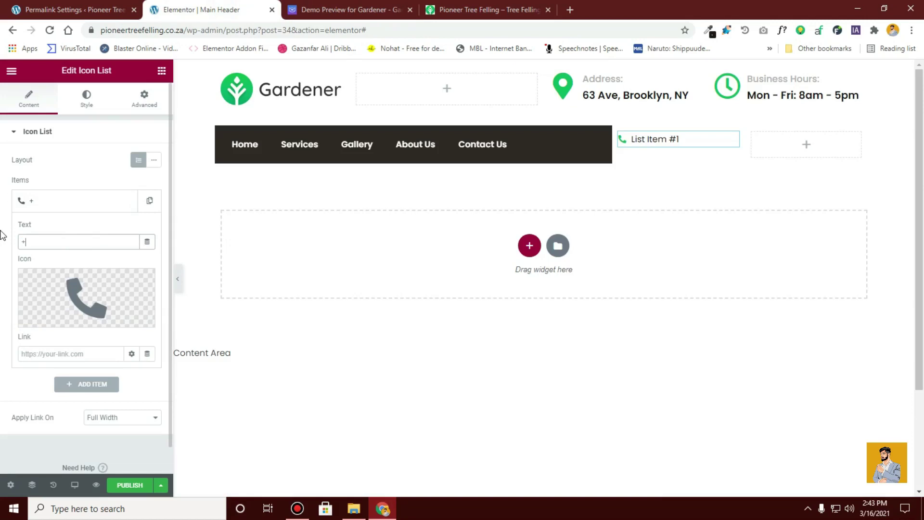
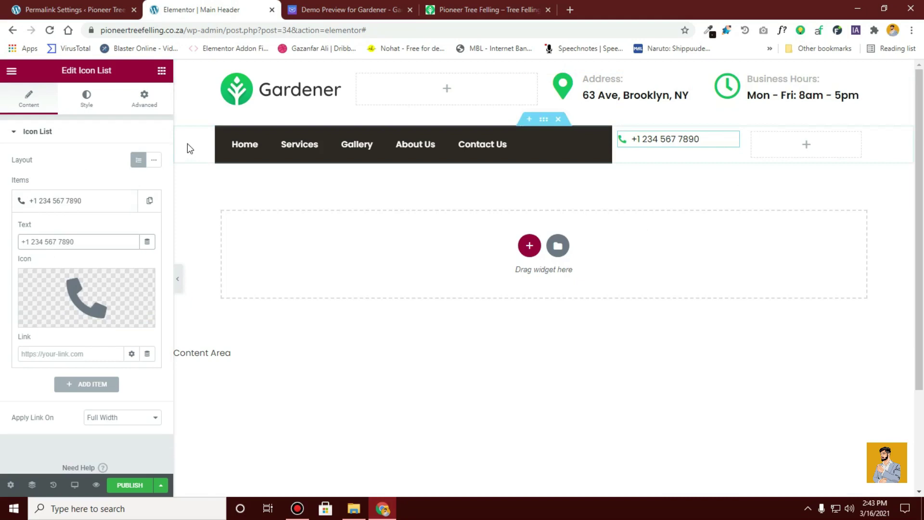
Set the icon size of the phone icon list to 30
{"action": "left_click", "coordinate": [87, 97]}
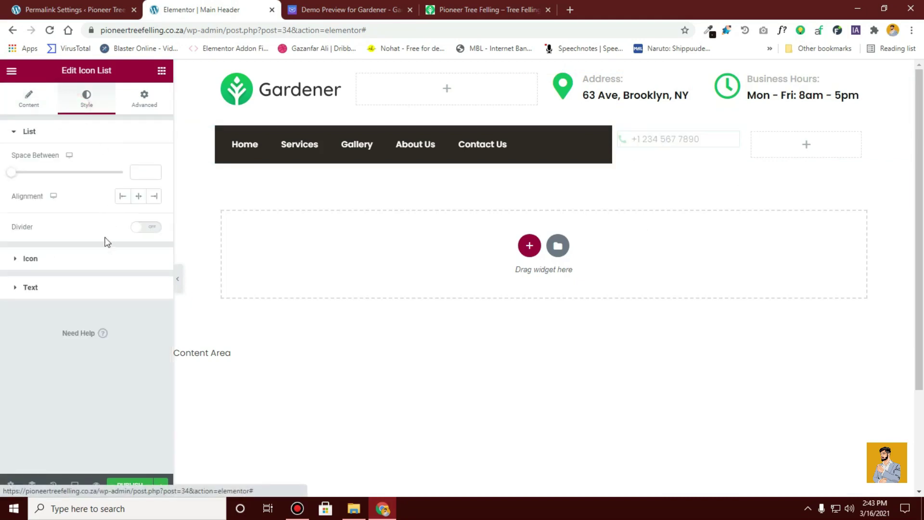
{"action": "left_click", "coordinate": [73, 259]}
{"action": "left_click_drag", "start_coordinate": [22, 255], "coordinate": [42, 258]}
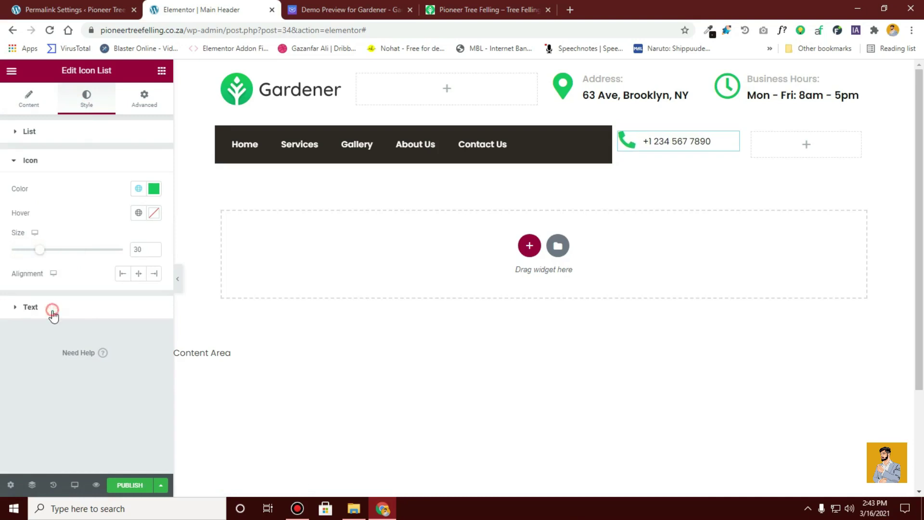
Set the phone number text's typography to 18 px size and 600 weight
{"action": "left_click", "coordinate": [53, 310]}
{"action": "left_click", "coordinate": [157, 303]}
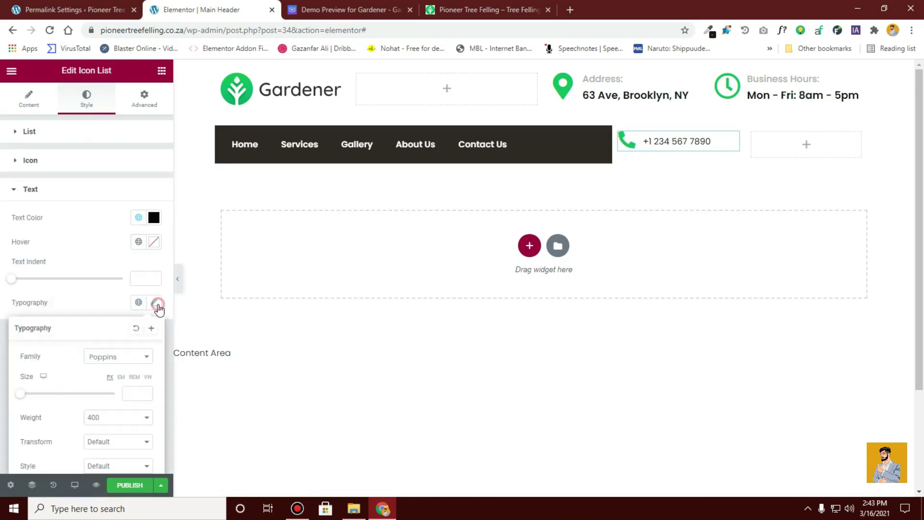
{"action": "scroll", "coordinate": [72, 337], "scroll_direction": "down", "scroll_amount": 1}
{"action": "left_click", "coordinate": [134, 333]}
{"action": "type", "text": "18"}
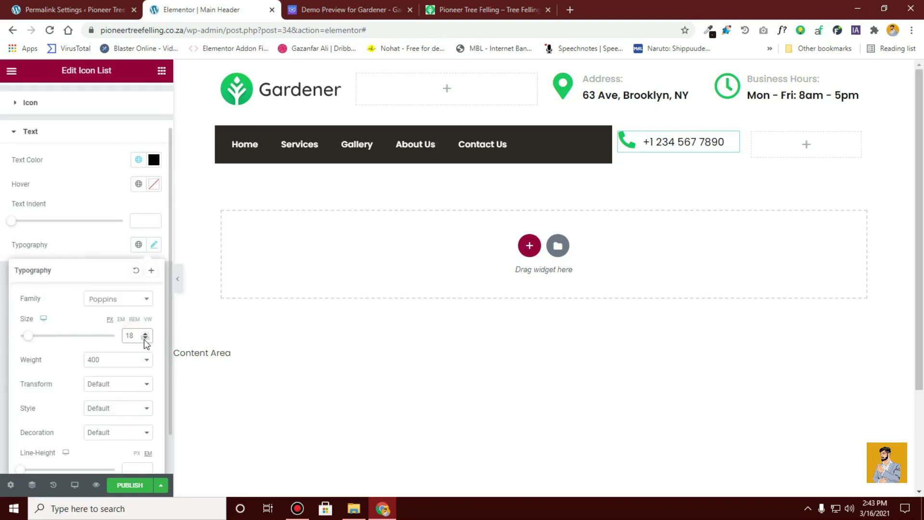
{"action": "left_click", "coordinate": [125, 360]}
{"action": "left_click", "coordinate": [124, 415]}
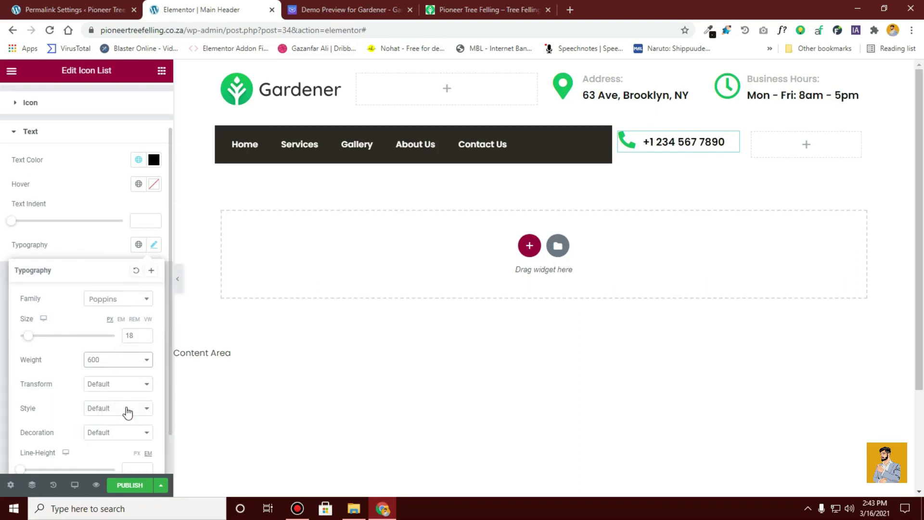
Try to copy the nav menu column's style onto the phone number column
{"action": "left_click", "coordinate": [349, 9]}
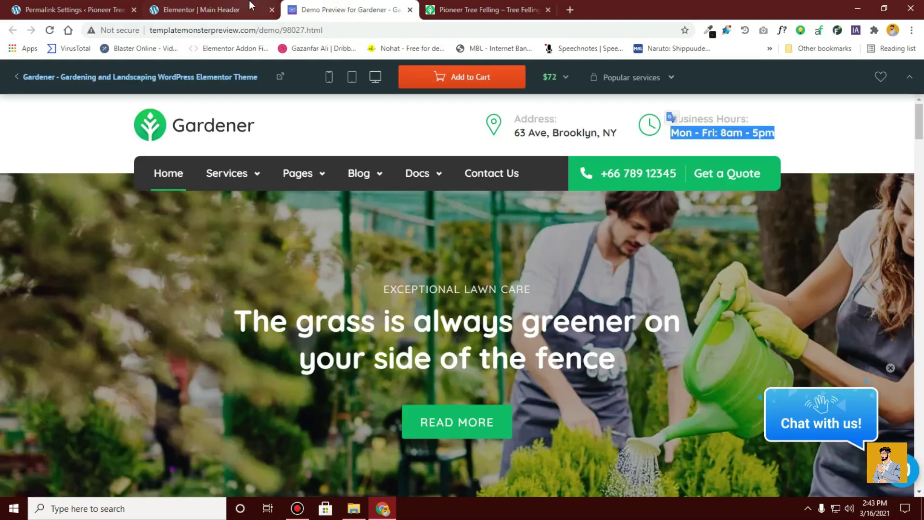
{"action": "left_click", "coordinate": [250, 5]}
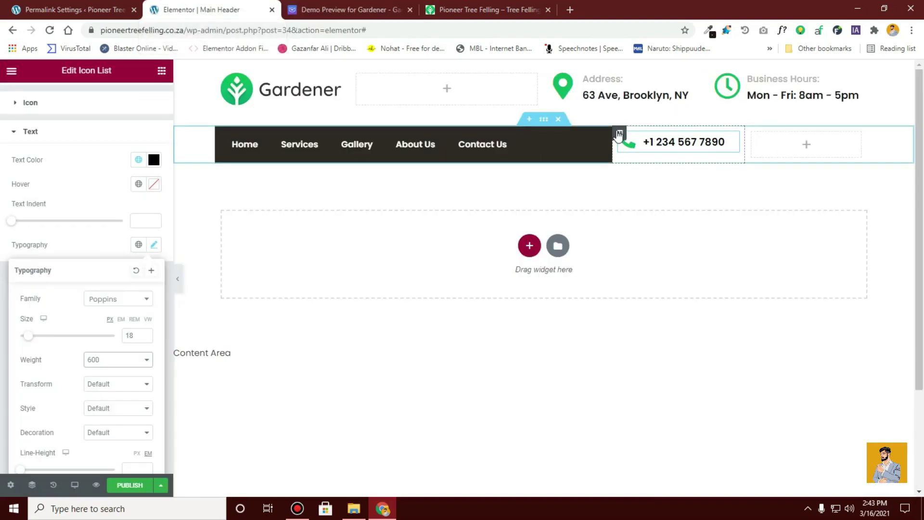
{"action": "left_click", "coordinate": [619, 134]}
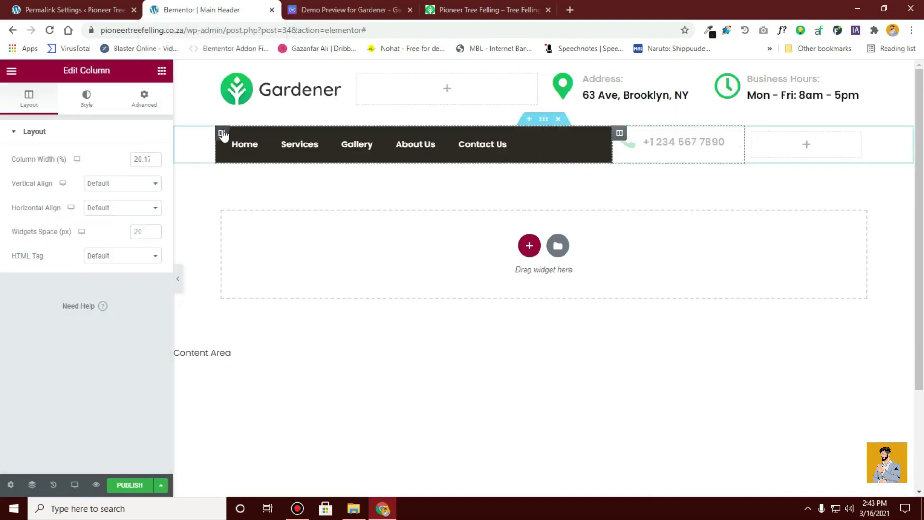
{"action": "right_click", "coordinate": [222, 129]}
{"action": "left_click", "coordinate": [279, 202]}
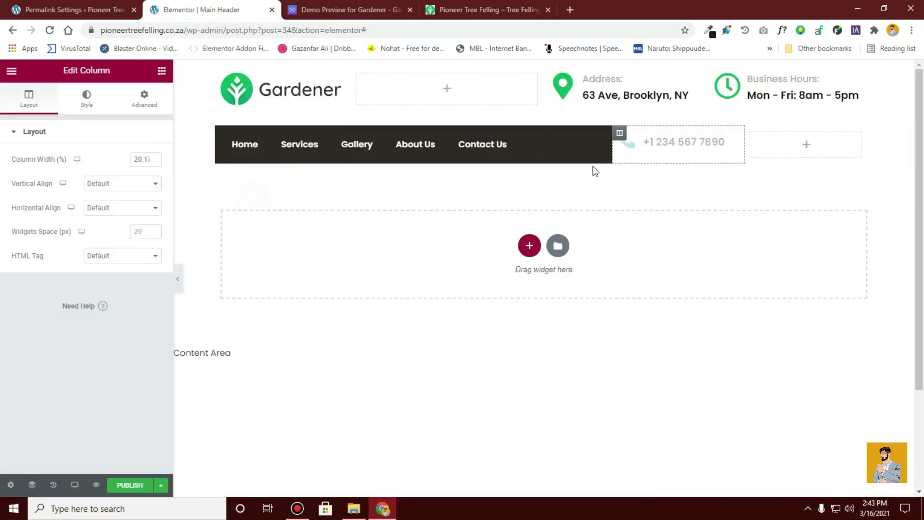
{"action": "right_click", "coordinate": [619, 133]}
{"action": "left_click", "coordinate": [669, 230]}
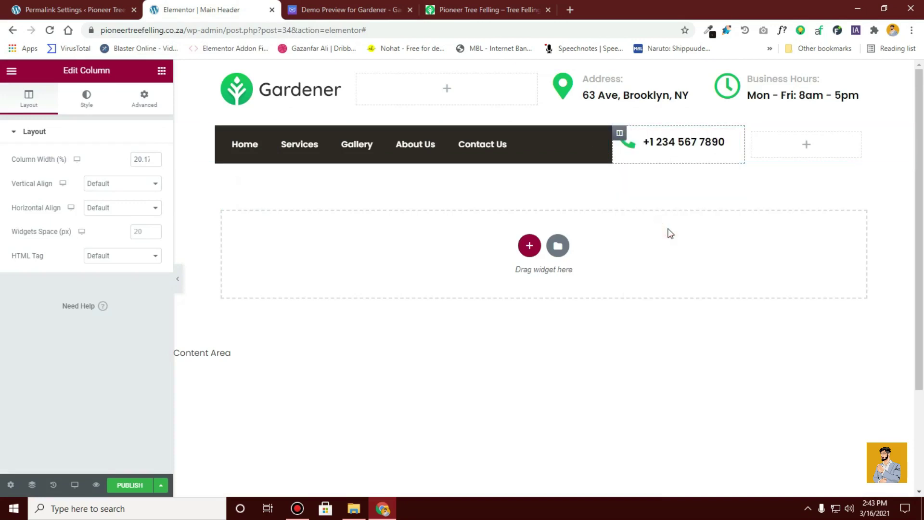
Copy the nav menu column's background colour #1E1713EB and apply it as a classic background to the phone number column
{"action": "left_click", "coordinate": [223, 132]}
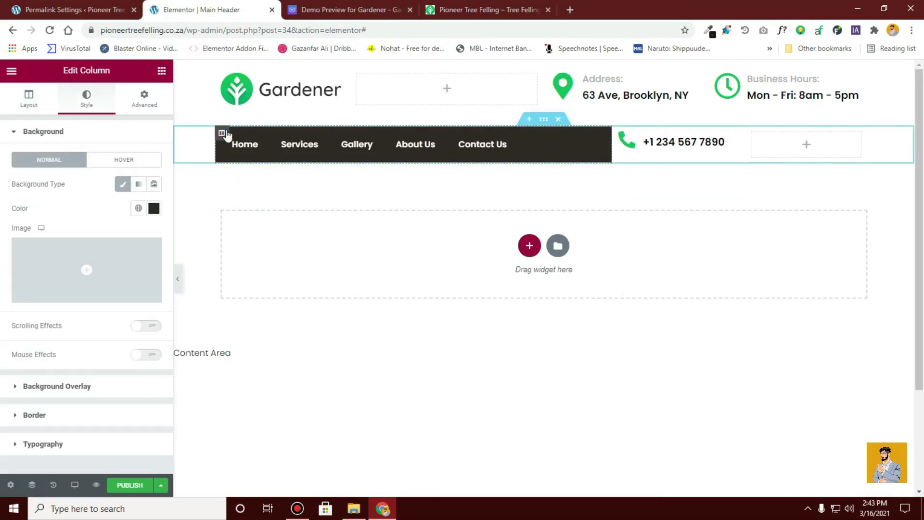
{"action": "left_click", "coordinate": [154, 208]}
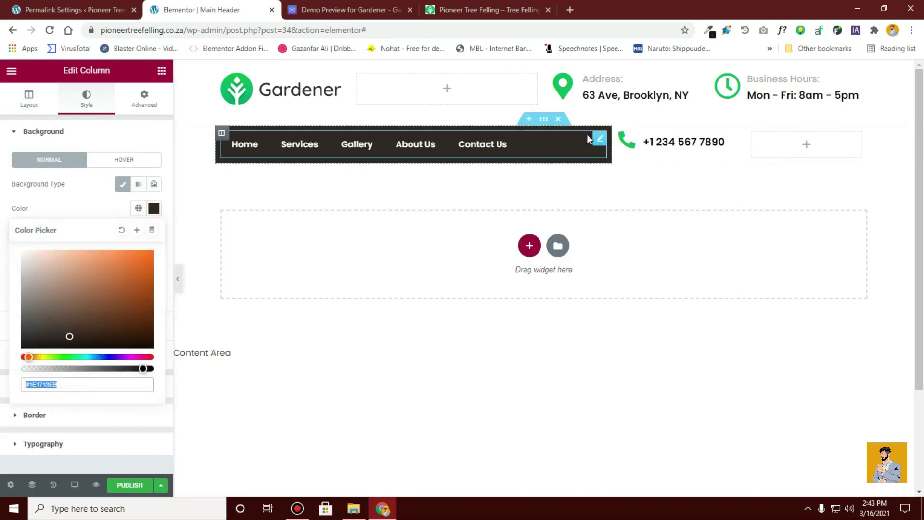
{"action": "left_click", "coordinate": [619, 134]}
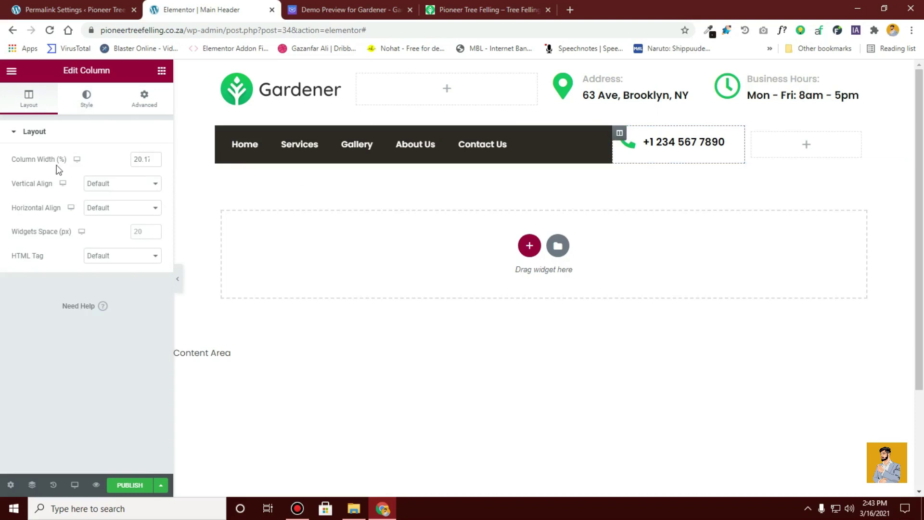
{"action": "left_click", "coordinate": [92, 107]}
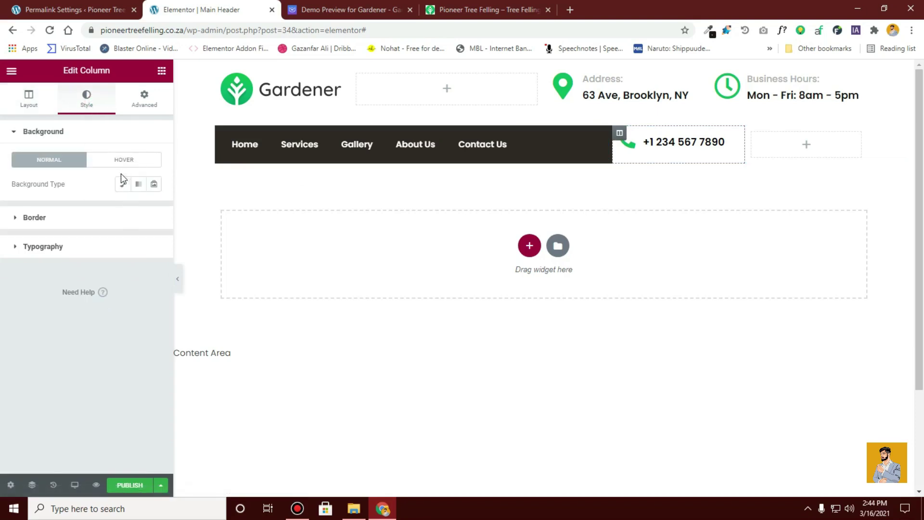
{"action": "left_click", "coordinate": [120, 185]}
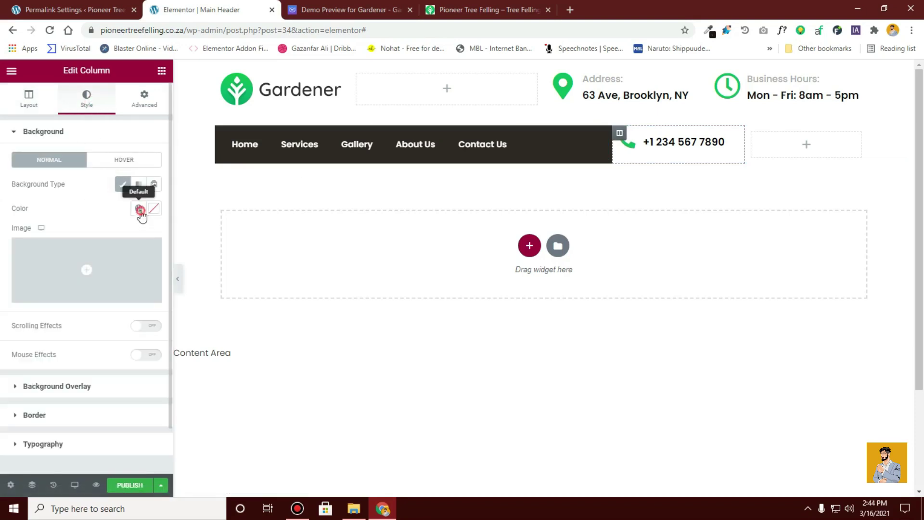
{"action": "left_click", "coordinate": [139, 209]}
{"action": "left_click", "coordinate": [153, 208]}
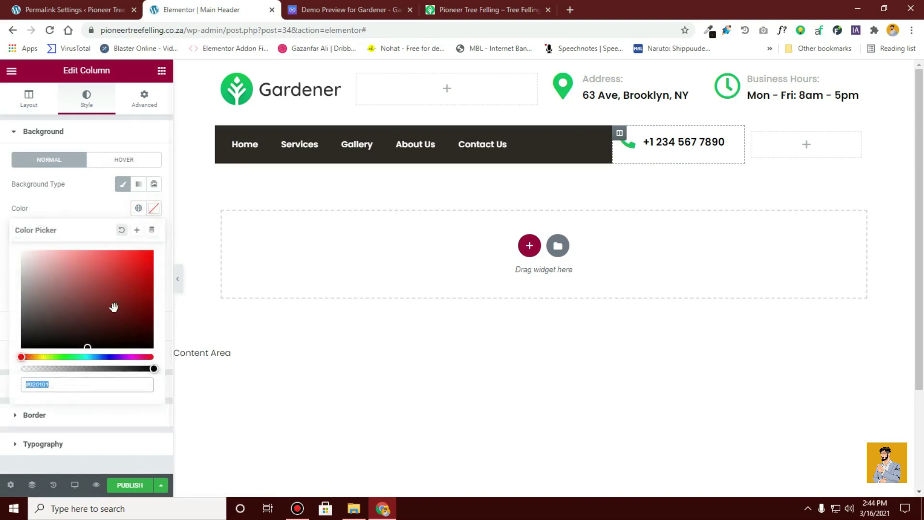
{"action": "key", "text": "ctrl+v"}
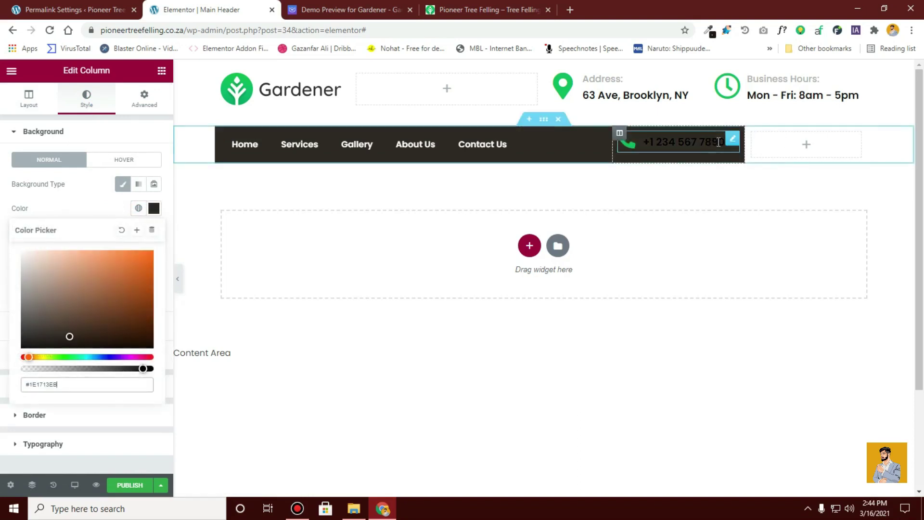
Set the phone number's text colour to the white global New Item #1
{"action": "left_click", "coordinate": [733, 140]}
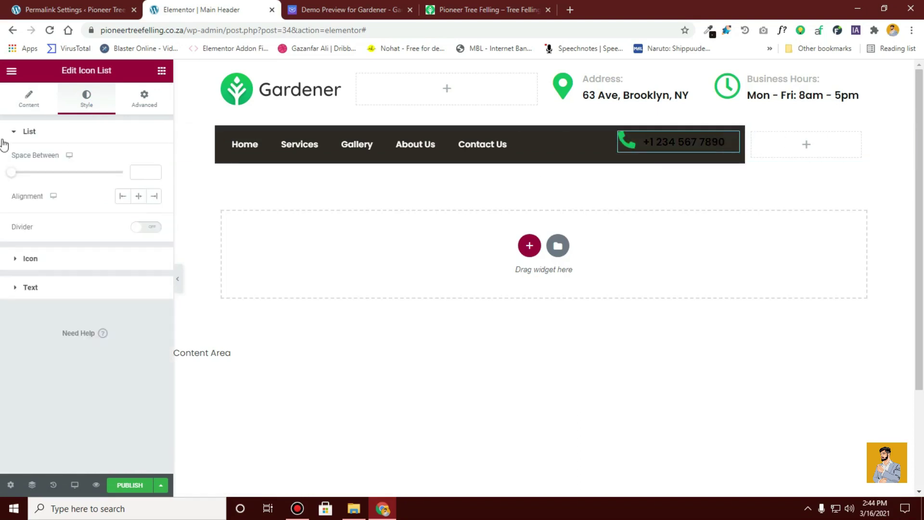
{"action": "left_click", "coordinate": [61, 287]}
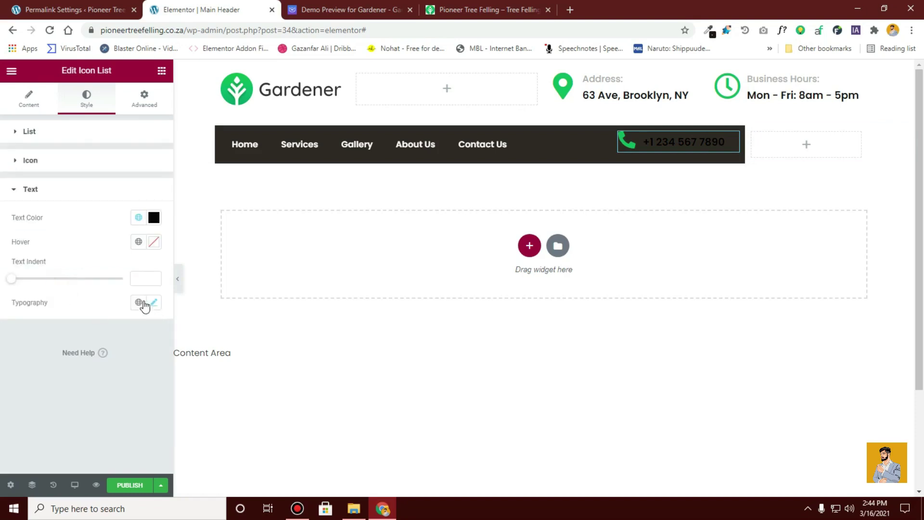
{"action": "left_click", "coordinate": [136, 219]}
{"action": "left_click", "coordinate": [103, 353]}
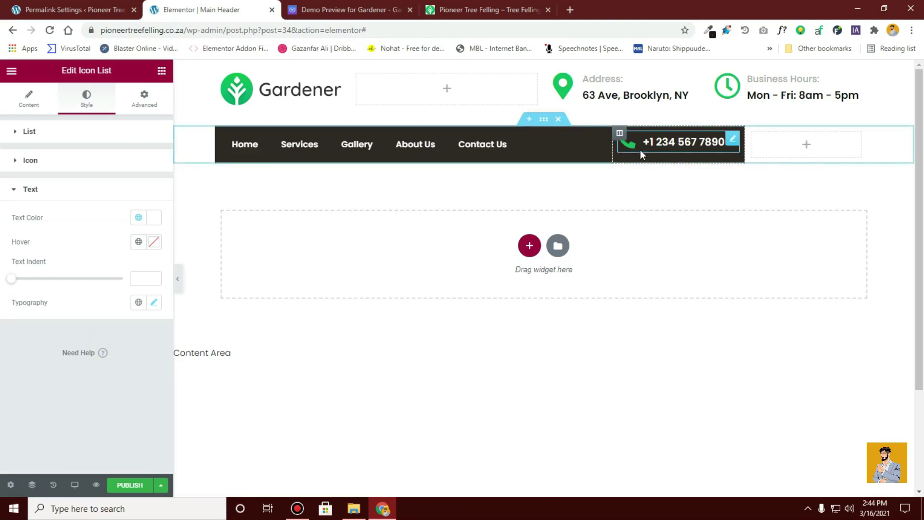
Set the vertical alignment of the phone number column and the nav menu column to Middle
{"action": "left_click", "coordinate": [191, 200]}
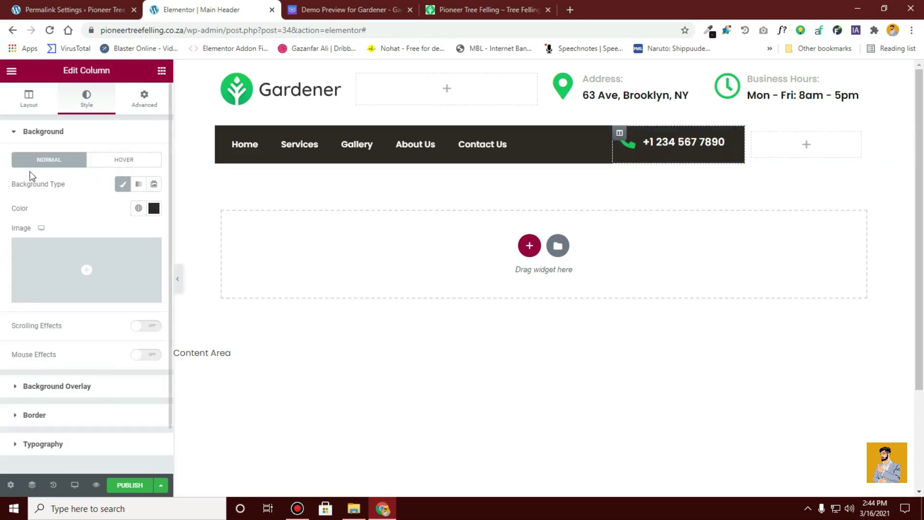
{"action": "left_click", "coordinate": [6, 112]}
{"action": "left_click", "coordinate": [107, 186]}
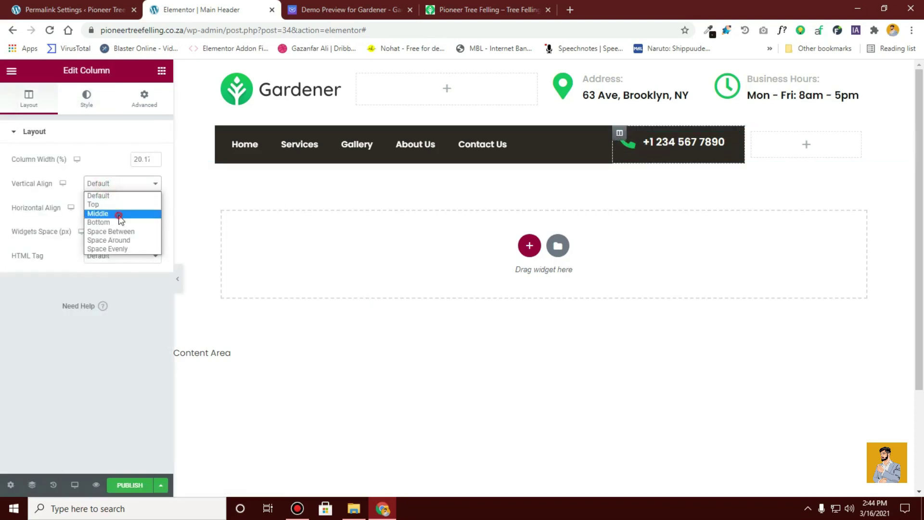
{"action": "left_click", "coordinate": [115, 211]}
{"action": "left_click", "coordinate": [116, 184]}
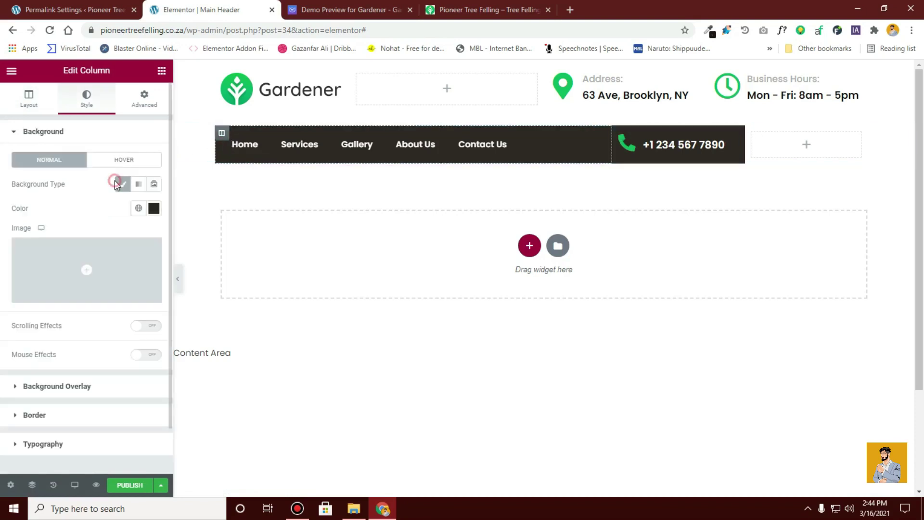
{"action": "left_click", "coordinate": [15, 106]}
{"action": "left_click", "coordinate": [130, 185]}
{"action": "left_click", "coordinate": [136, 212]}
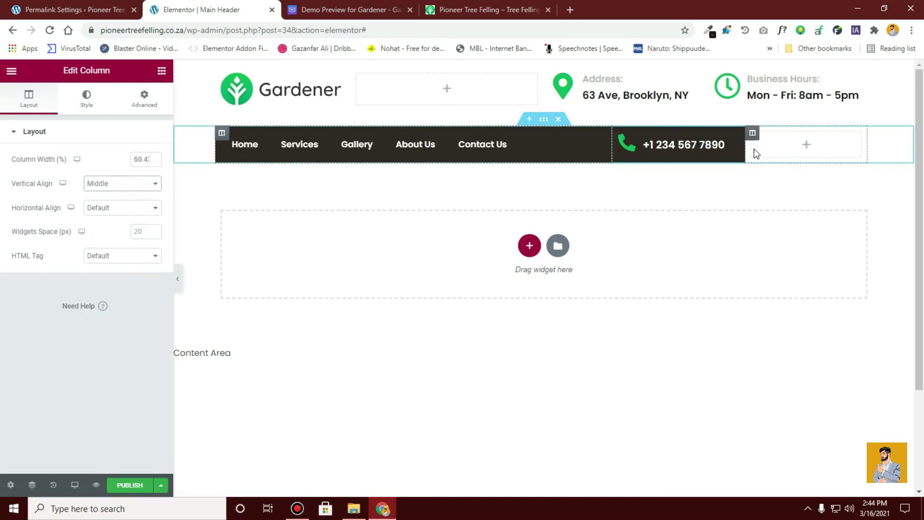
Replace the empty column with a duplicate of the phone number column, and narrow both phone columns to just under 20% width each
{"action": "right_click", "coordinate": [620, 135]}
{"action": "left_click", "coordinate": [667, 156]}
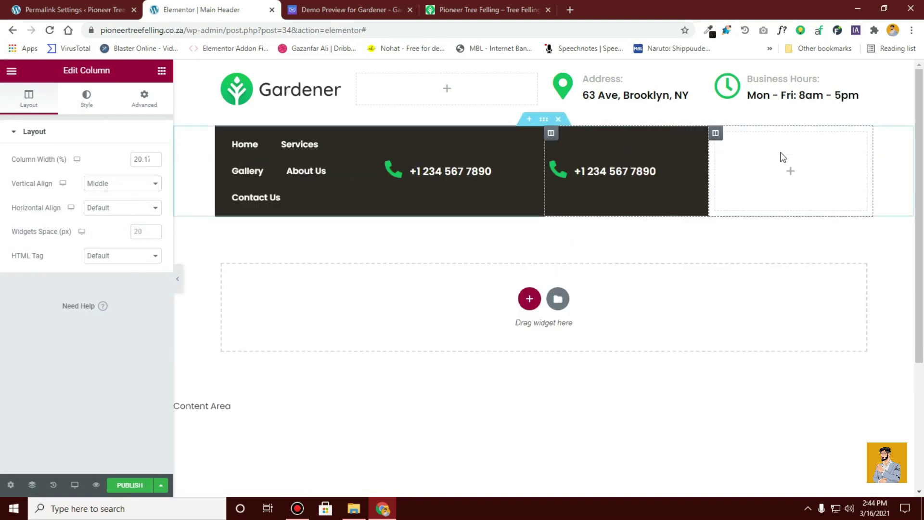
{"action": "right_click", "coordinate": [715, 134]}
{"action": "left_click", "coordinate": [765, 296]}
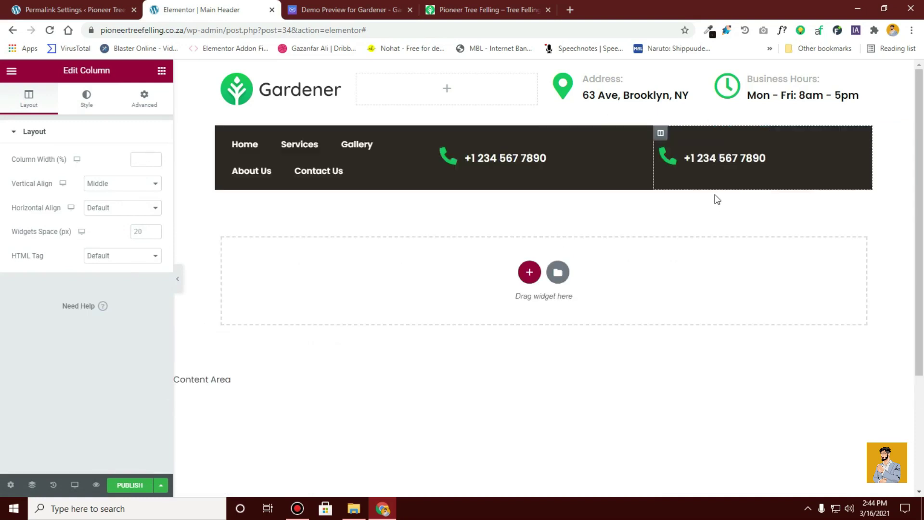
{"action": "left_click_drag", "start_coordinate": [654, 164], "coordinate": [741, 155]}
{"action": "left_click_drag", "start_coordinate": [435, 172], "coordinate": [611, 154]}
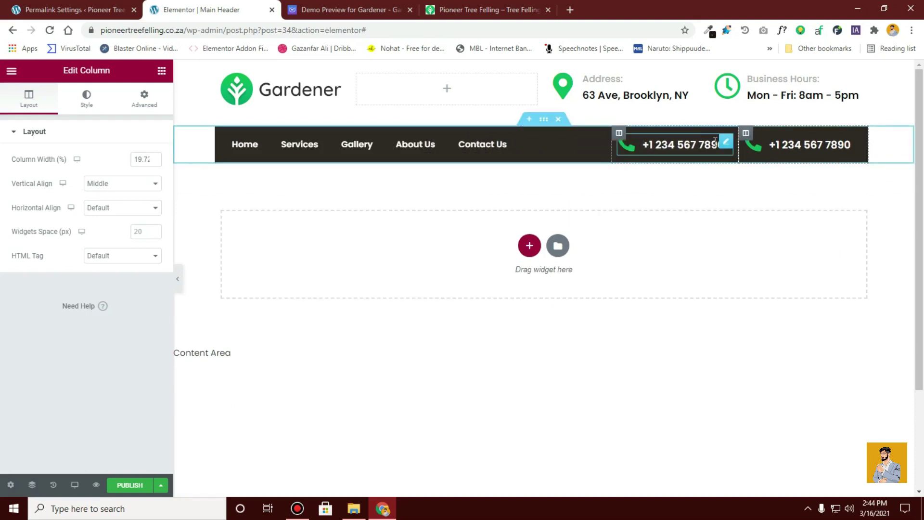
Compare with the demo's green phone area and set the first phone number column's background to global Primary
{"action": "left_click", "coordinate": [398, 9]}
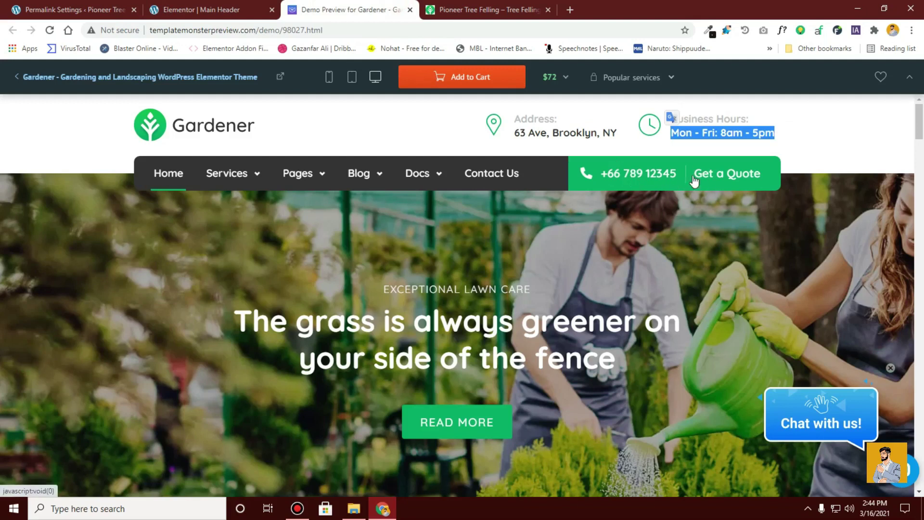
{"action": "left_click", "coordinate": [192, 10]}
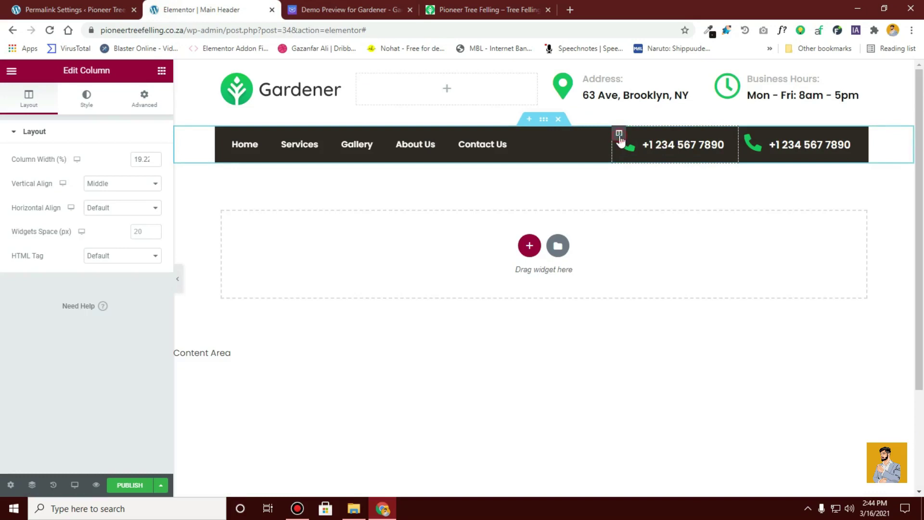
{"action": "left_click", "coordinate": [82, 96]}
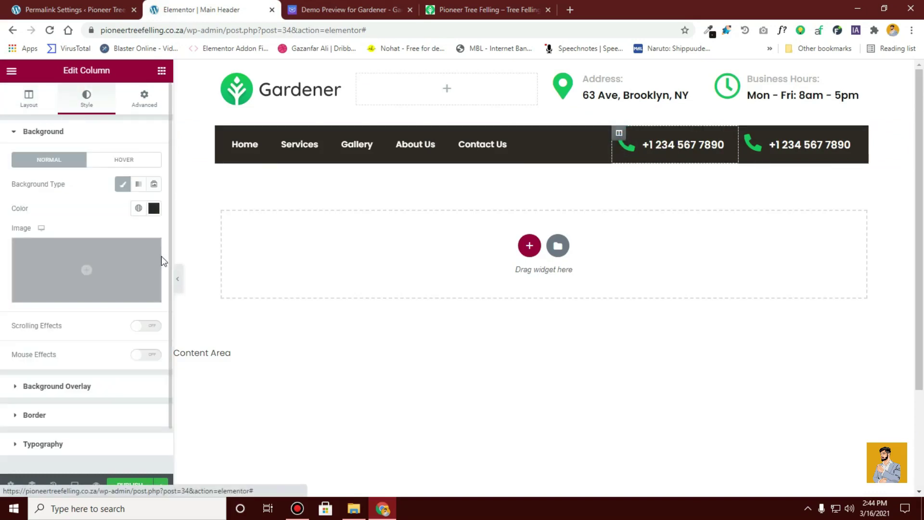
{"action": "left_click", "coordinate": [138, 209]}
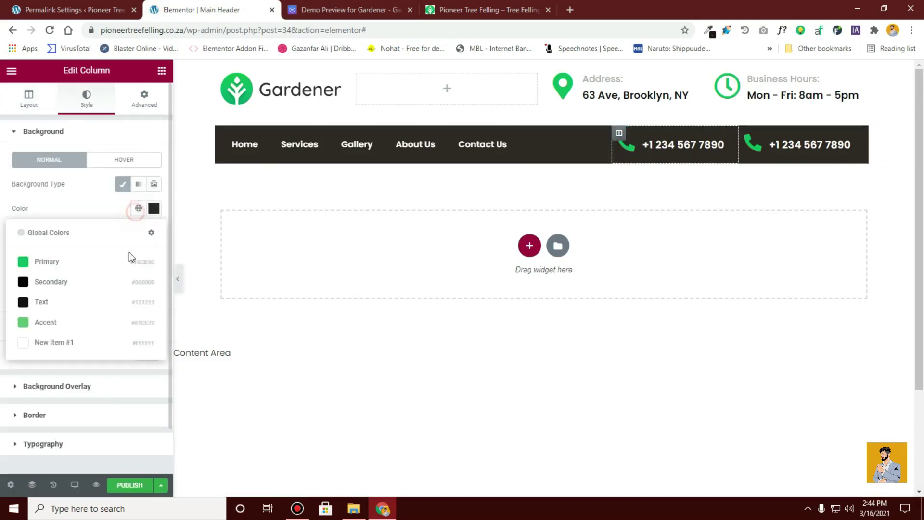
{"action": "left_click", "coordinate": [87, 268]}
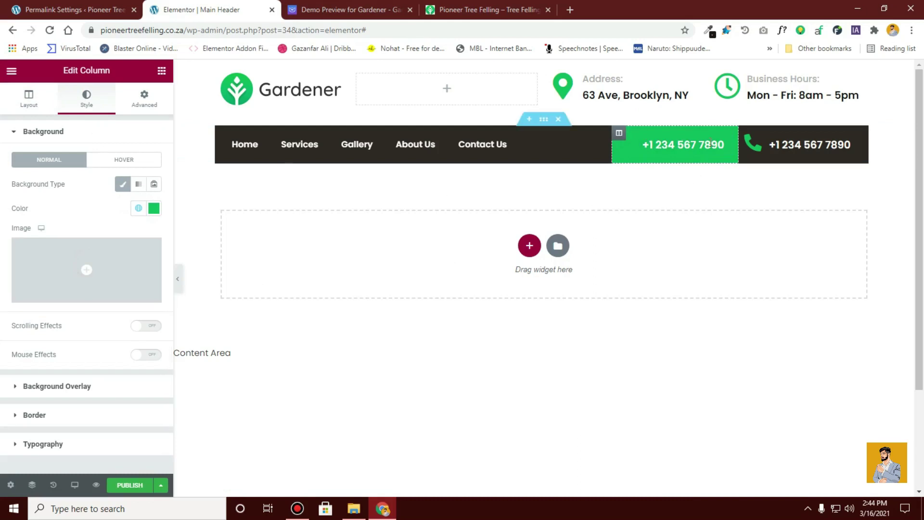
Set the icon colour of the first phone number to the white global New Item #1
{"action": "left_click", "coordinate": [722, 144]}
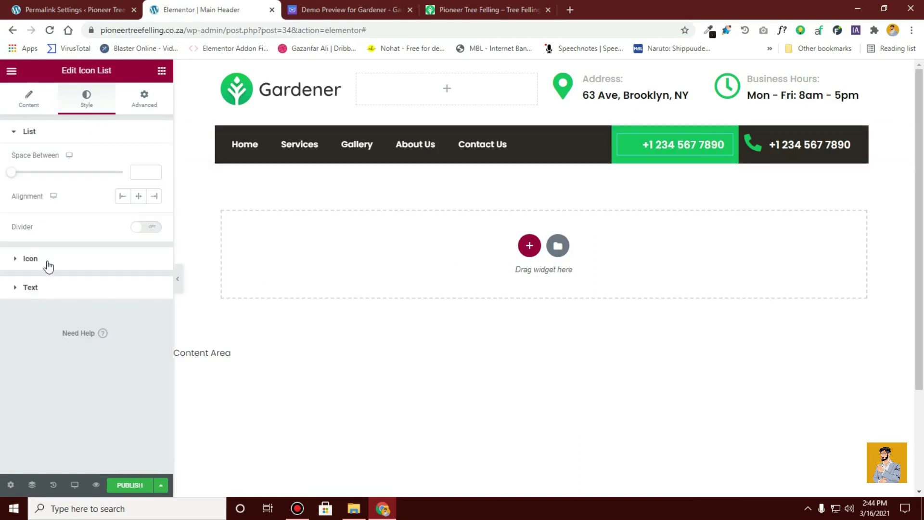
{"action": "left_click", "coordinate": [30, 258]}
{"action": "left_click", "coordinate": [138, 188]}
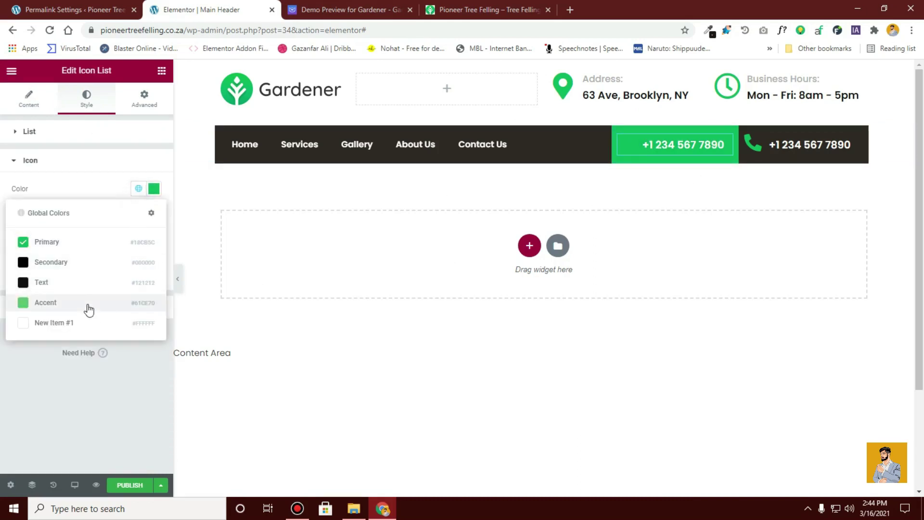
{"action": "left_click", "coordinate": [91, 322]}
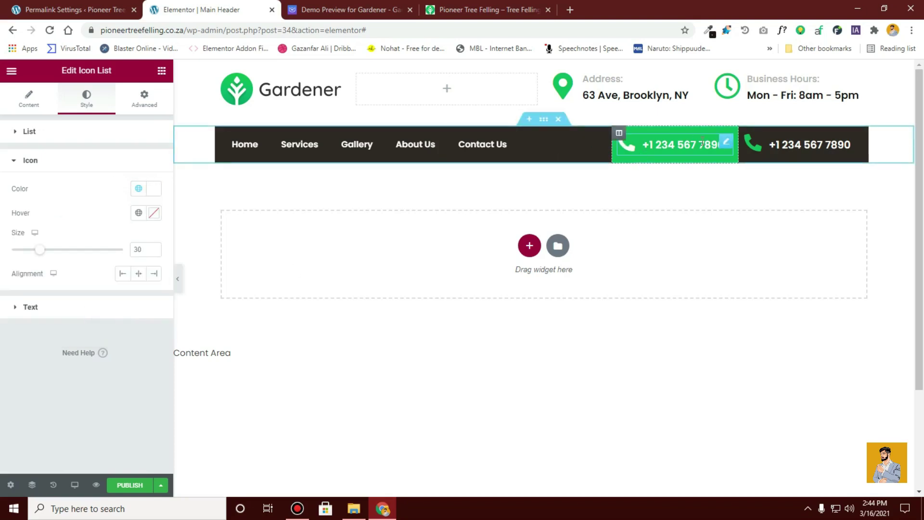
Set the second phone number column's background colour to global Primary
{"action": "right_click", "coordinate": [625, 131]}
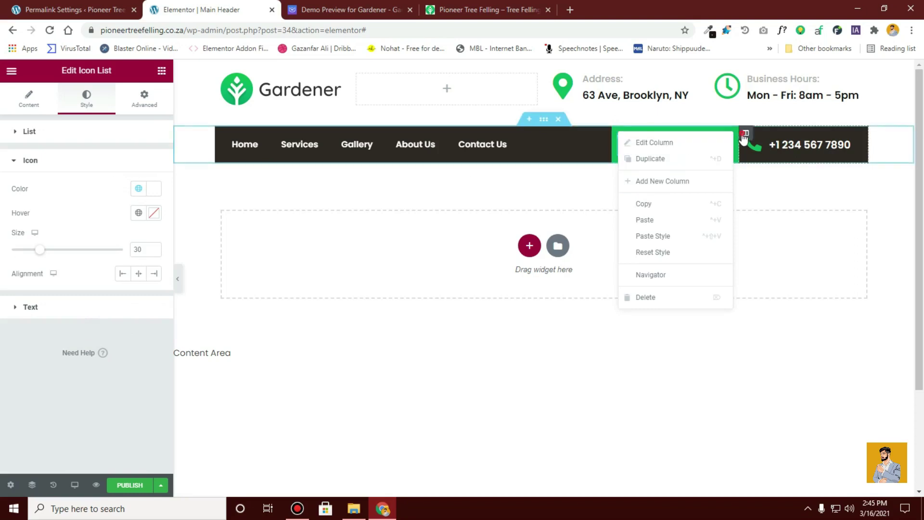
{"action": "left_click", "coordinate": [745, 134]}
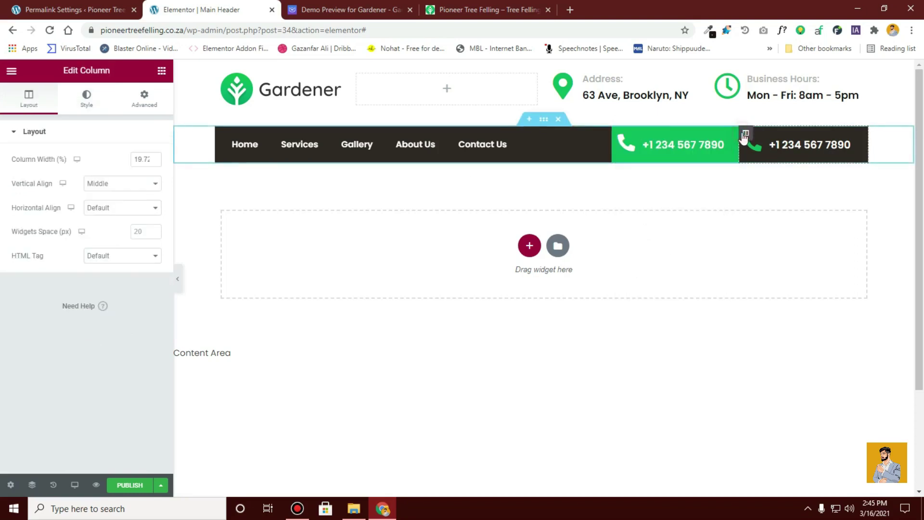
{"action": "left_click", "coordinate": [87, 98]}
{"action": "left_click", "coordinate": [138, 209]}
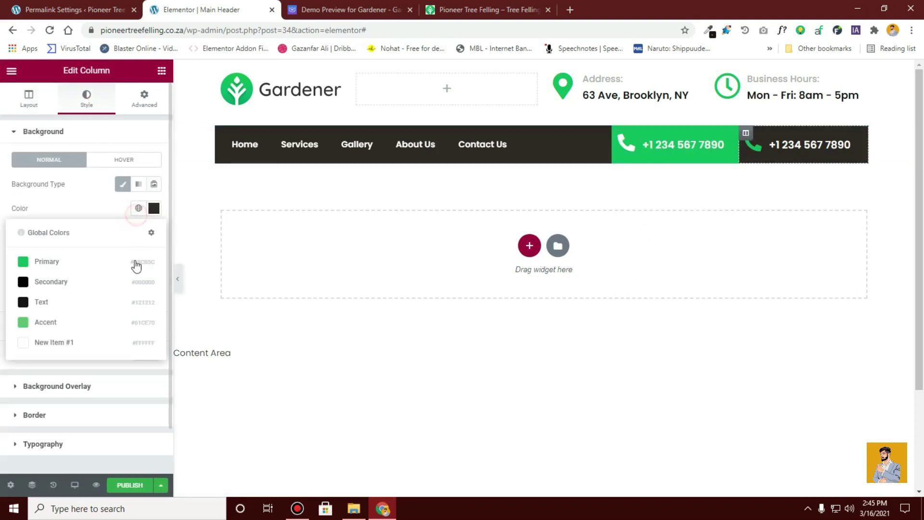
{"action": "left_click", "coordinate": [105, 263]}
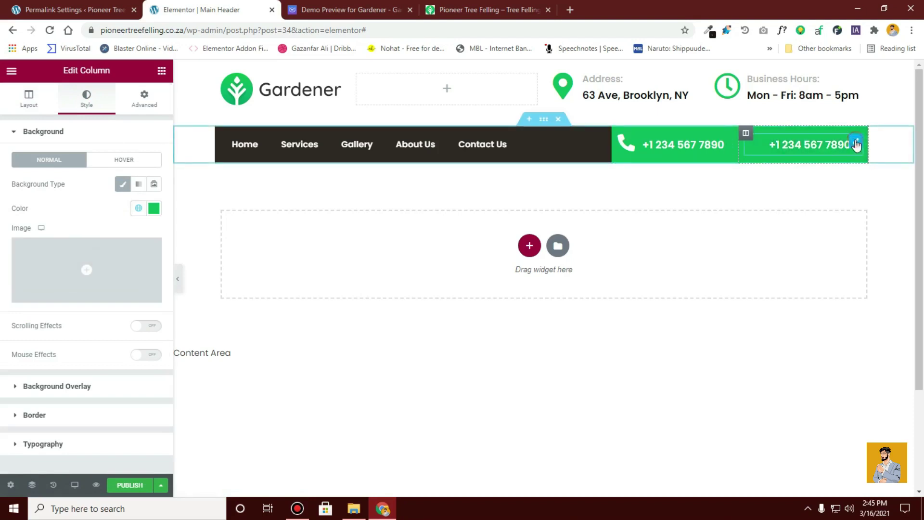
Set the icon colour of the second phone number to the white global New Item #1
{"action": "left_click", "coordinate": [856, 144]}
{"action": "left_click", "coordinate": [79, 102]}
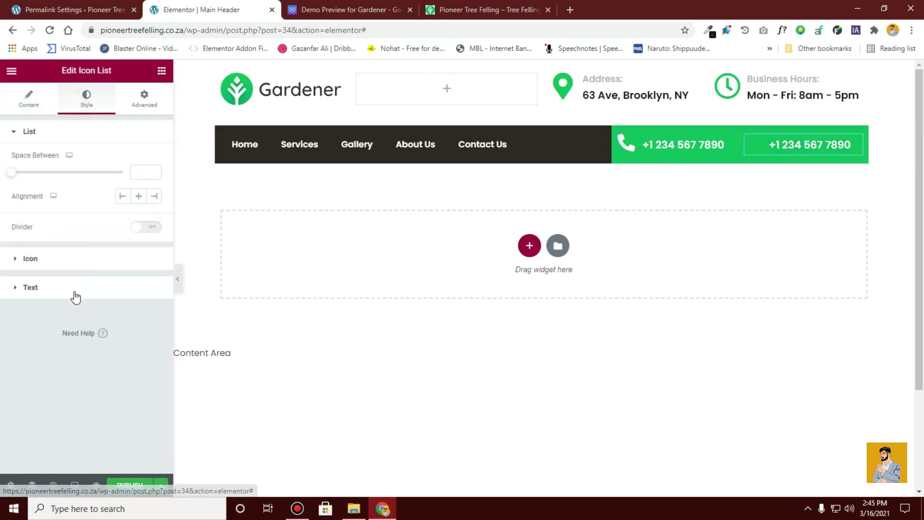
{"action": "left_click", "coordinate": [72, 258]}
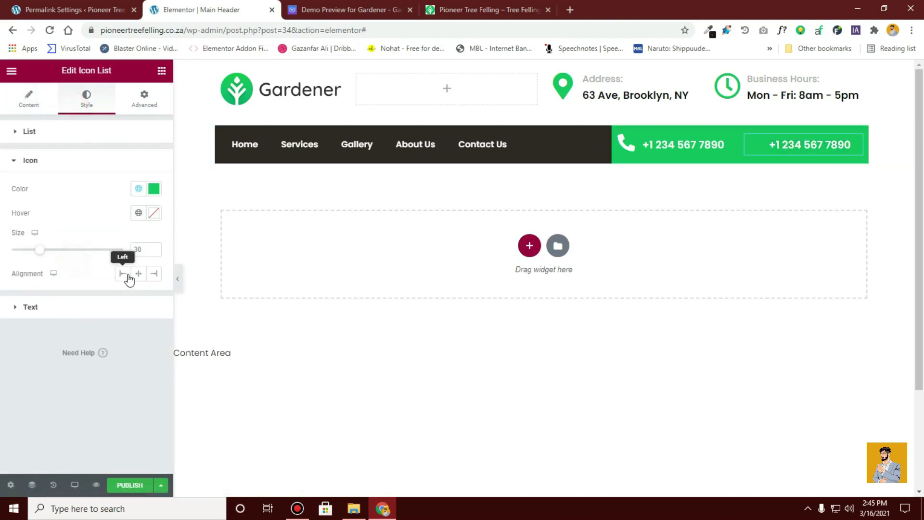
{"action": "left_click", "coordinate": [139, 199]}
{"action": "left_click", "coordinate": [76, 322]}
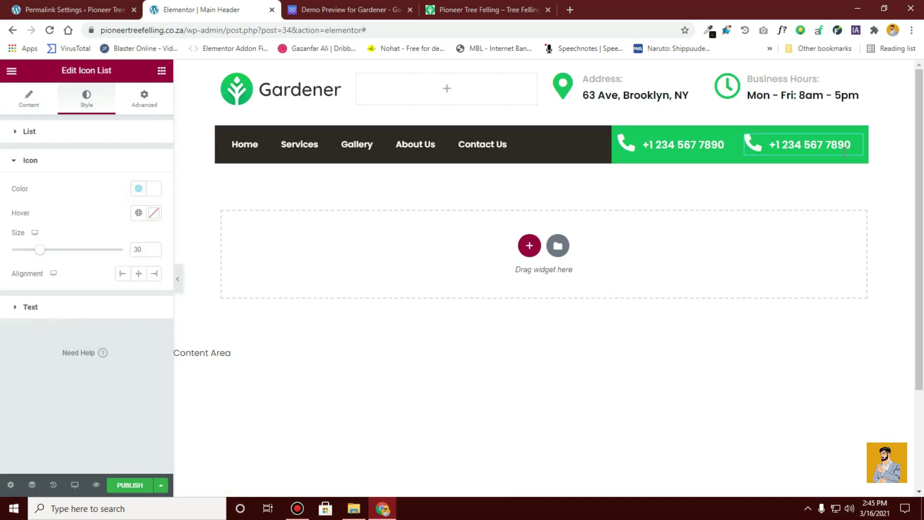
Check the demo's green area, then remove the second phone item's icon and replace its text with "Get a Qoute"
{"action": "left_click", "coordinate": [329, 6]}
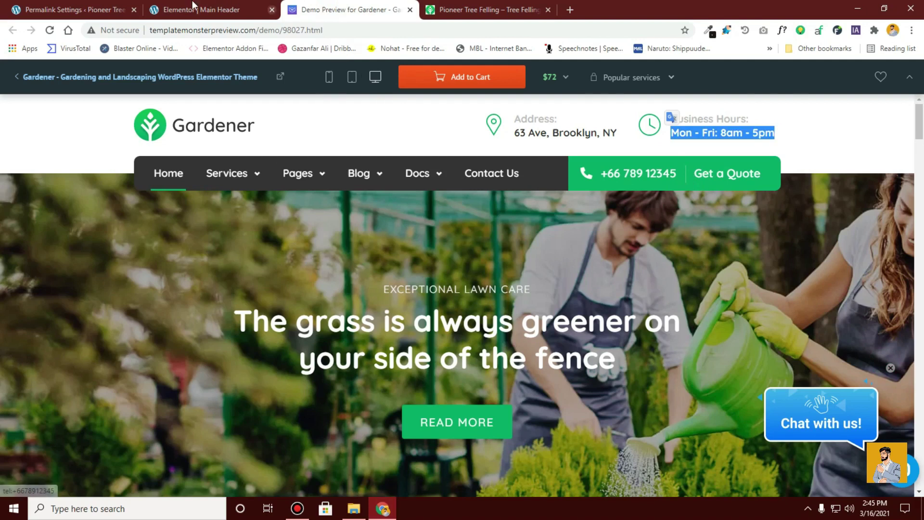
{"action": "left_click", "coordinate": [192, 8]}
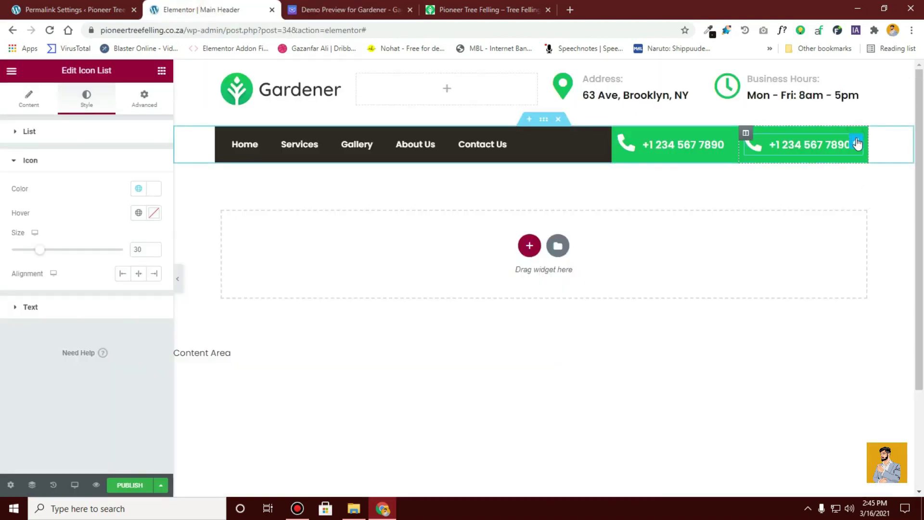
{"action": "left_click", "coordinate": [17, 103]}
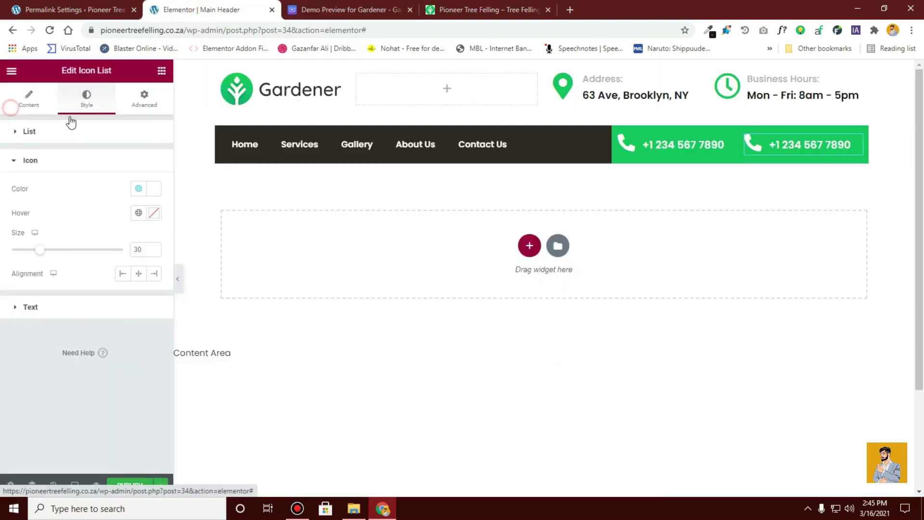
{"action": "left_click", "coordinate": [40, 208]}
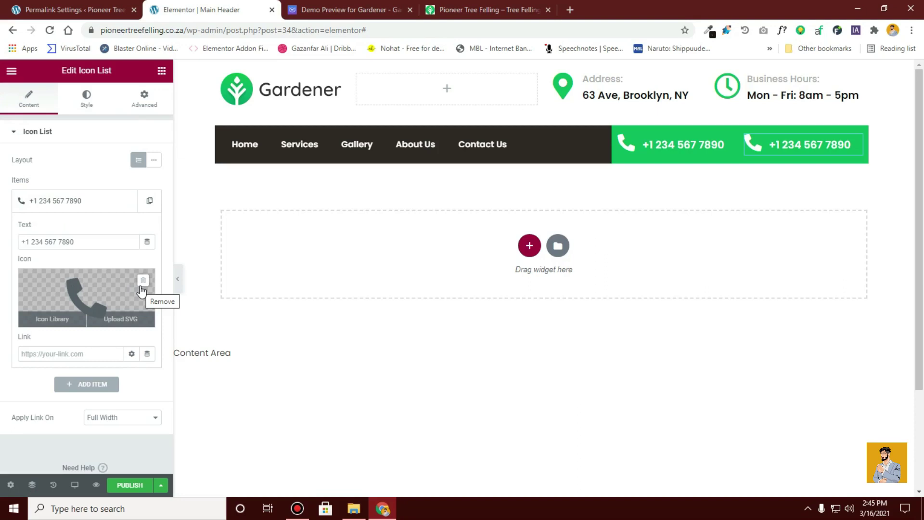
{"action": "left_click", "coordinate": [142, 281]}
{"action": "left_click", "coordinate": [109, 237]}
{"action": "key", "text": "ctrl+a"}
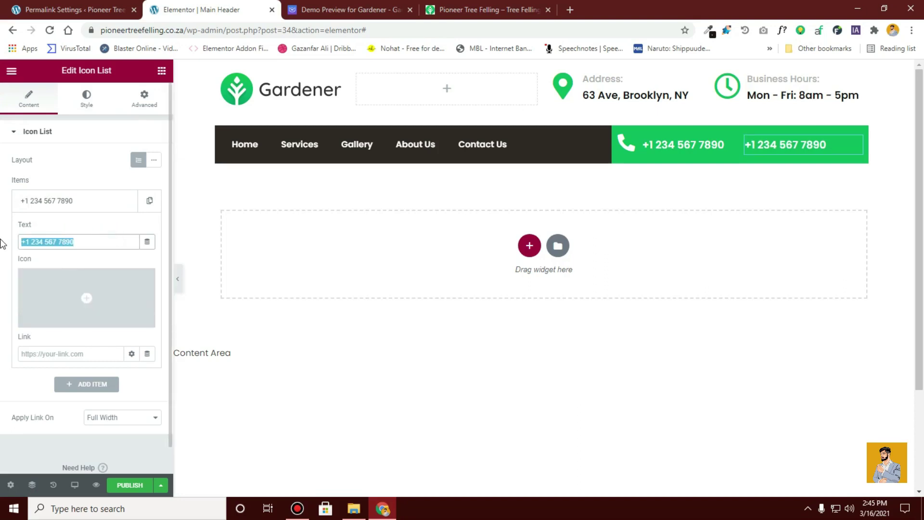
{"action": "type", "text": "Get a Qoute"}
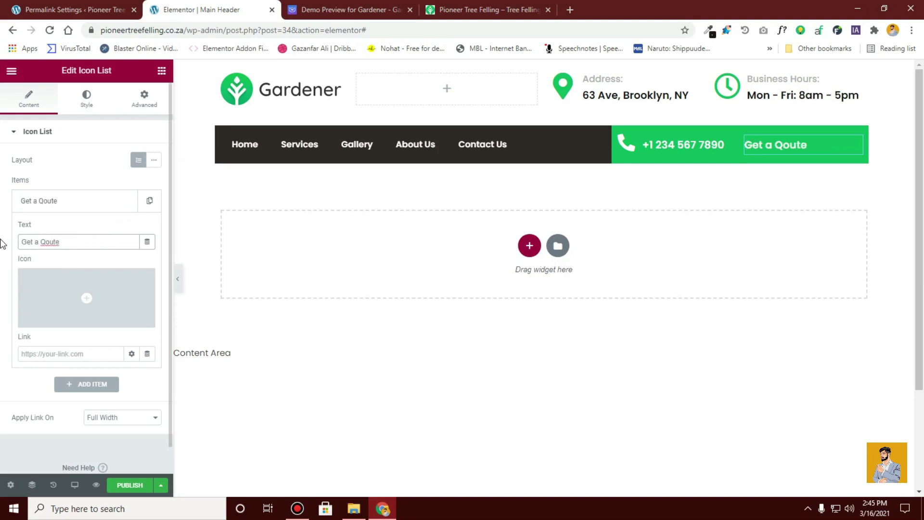
Check the font of the demo's Get a Quote button with WhatFont and close the quote form
{"action": "left_click", "coordinate": [388, 14]}
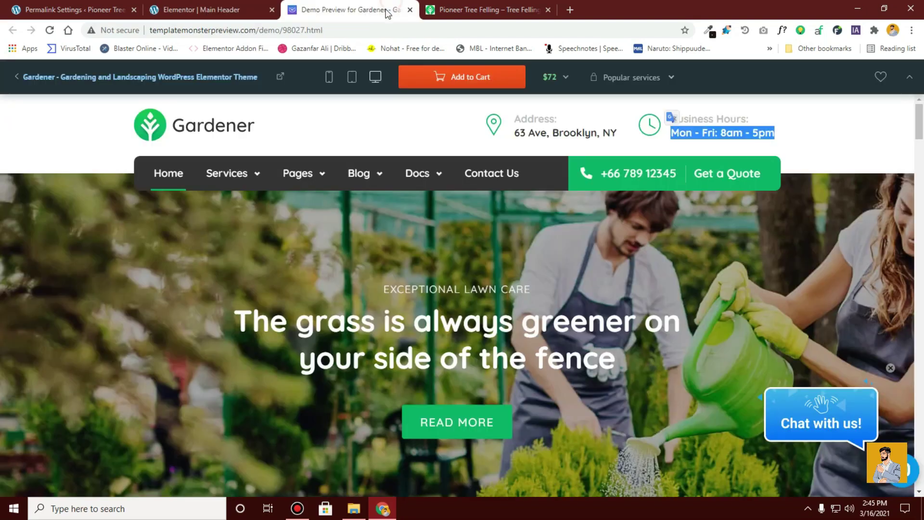
{"action": "left_click", "coordinate": [183, 7]}
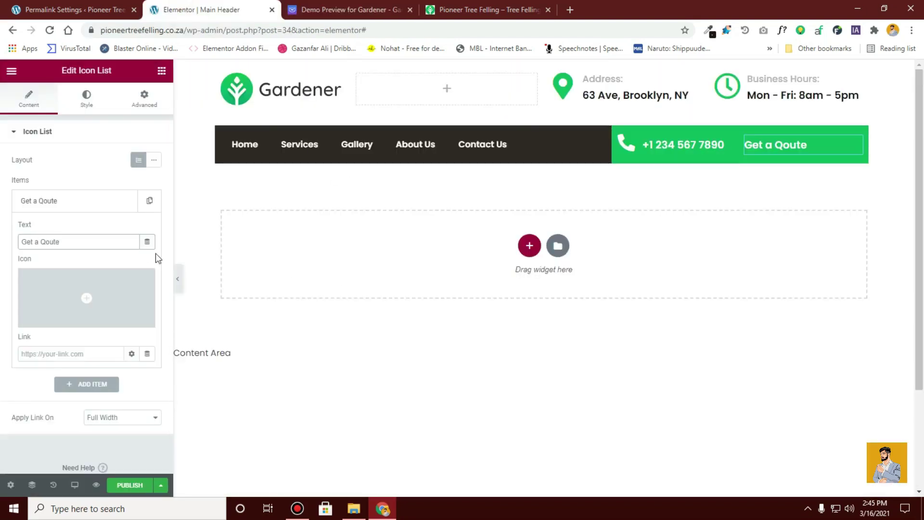
{"action": "left_click", "coordinate": [351, 10]}
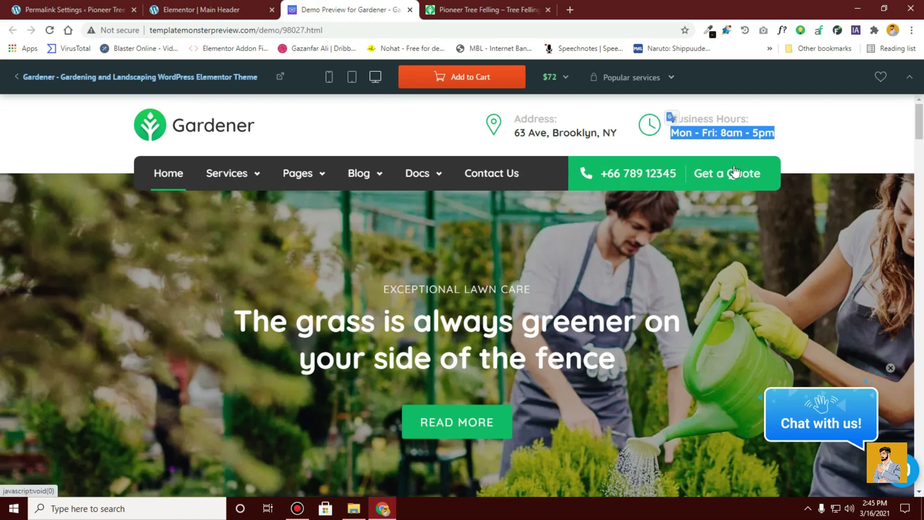
{"action": "left_click", "coordinate": [782, 30]}
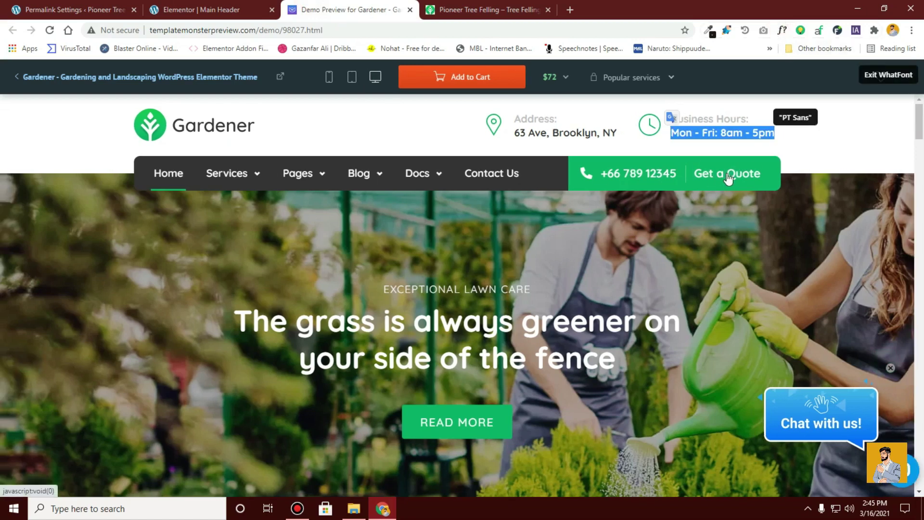
{"action": "left_click", "coordinate": [728, 178]}
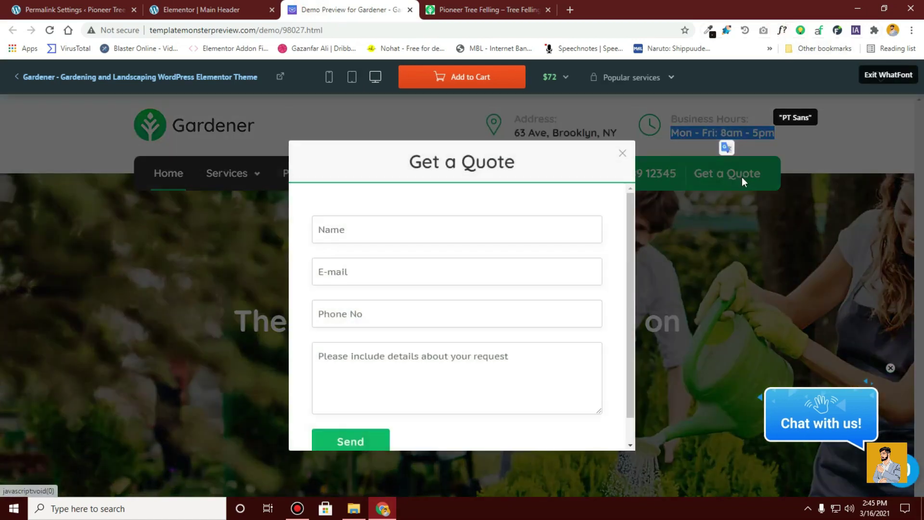
{"action": "left_click", "coordinate": [622, 153]}
{"action": "left_click", "coordinate": [888, 76]}
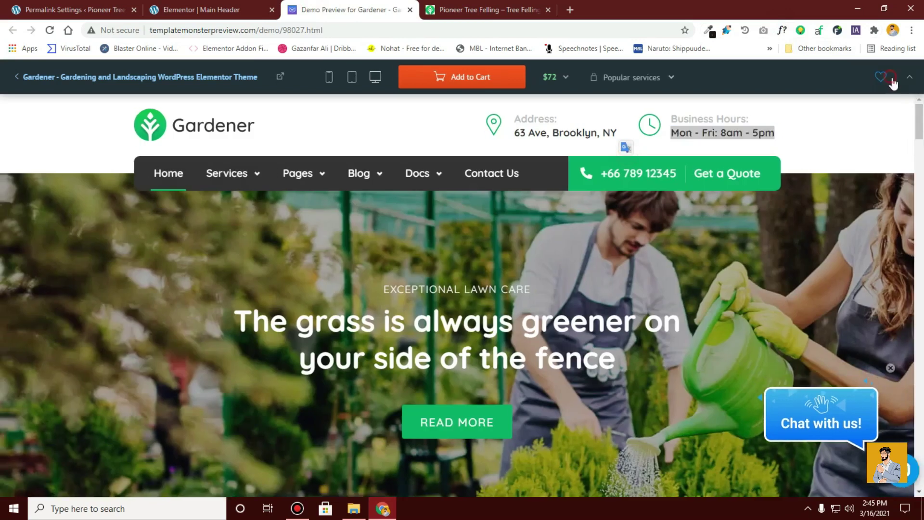
Inspect the CSS of the demo's Get a Quote button for its desktop font size and weight
{"action": "right_click", "coordinate": [716, 186]}
{"action": "left_click", "coordinate": [741, 327]}
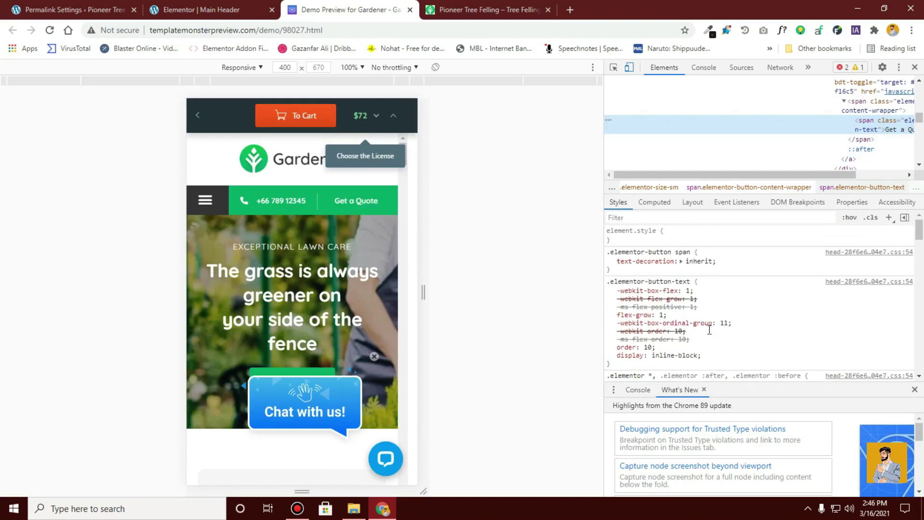
{"action": "scroll", "coordinate": [711, 334], "scroll_direction": "down", "scroll_amount": 3}
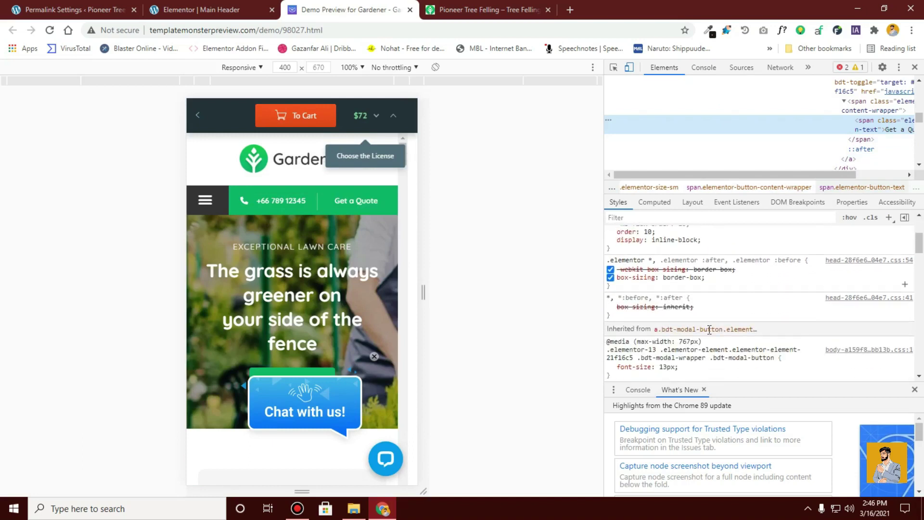
{"action": "scroll", "coordinate": [709, 333], "scroll_direction": "down", "scroll_amount": 2}
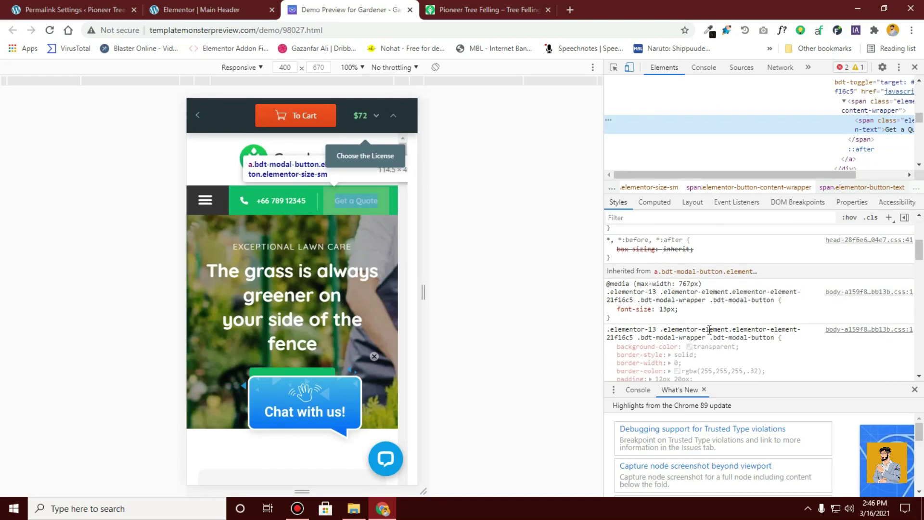
{"action": "scroll", "coordinate": [709, 330], "scroll_direction": "down", "scroll_amount": 2}
{"action": "scroll", "coordinate": [709, 330], "scroll_direction": "down", "scroll_amount": 2}
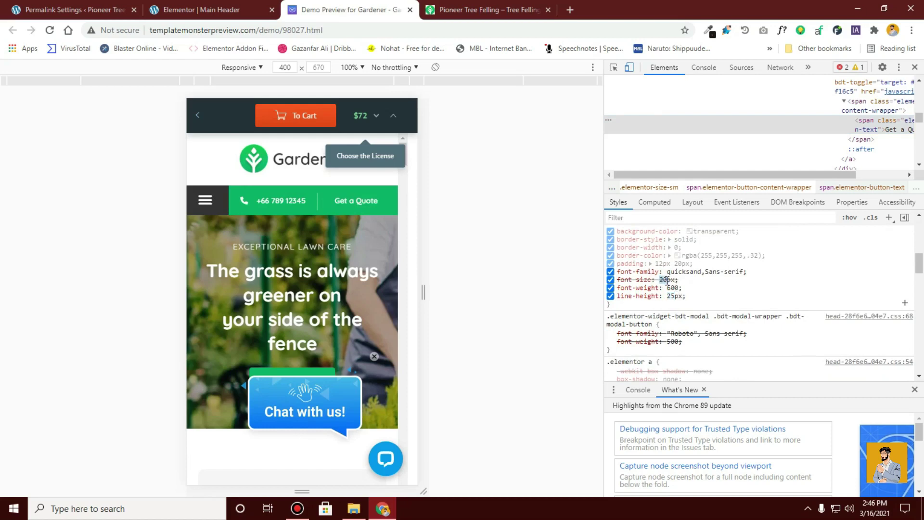
{"action": "left_click", "coordinate": [914, 67]}
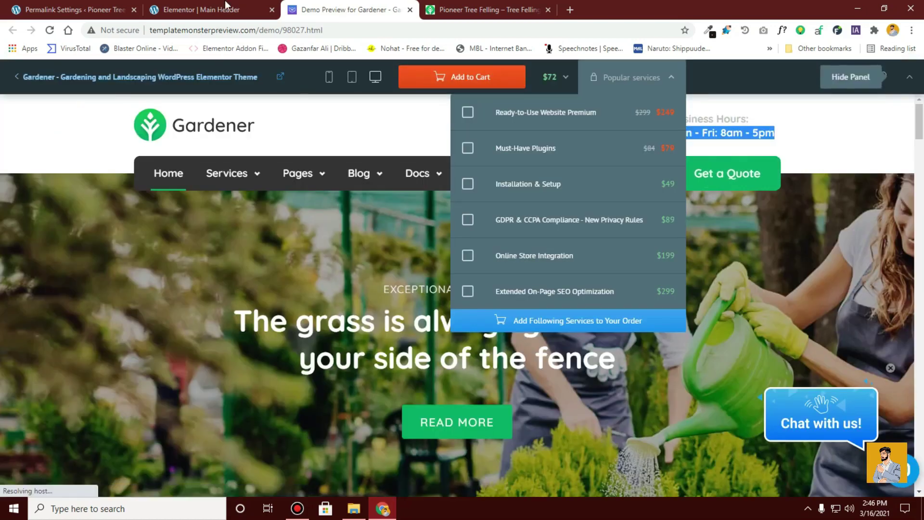
Return to the header editor and set the quote item's text size to 20 px
{"action": "left_click", "coordinate": [225, 6]}
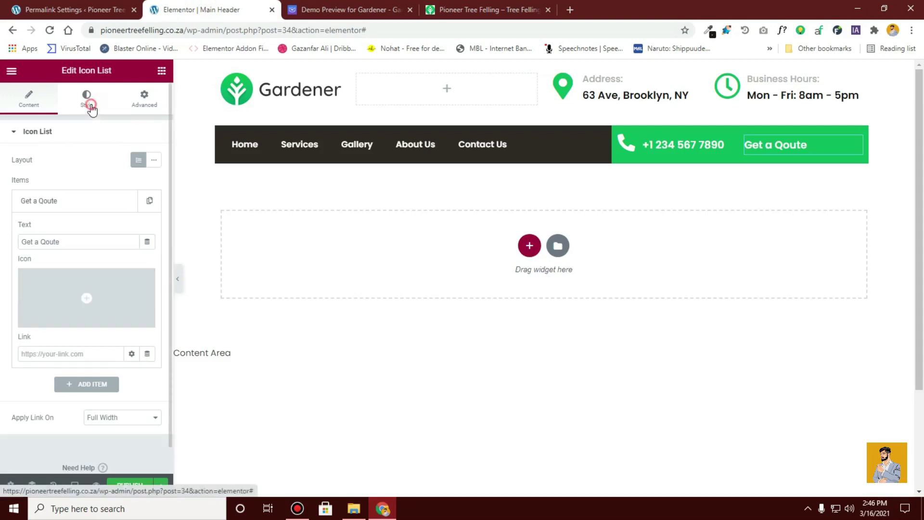
{"action": "left_click", "coordinate": [88, 100]}
{"action": "left_click", "coordinate": [95, 287]}
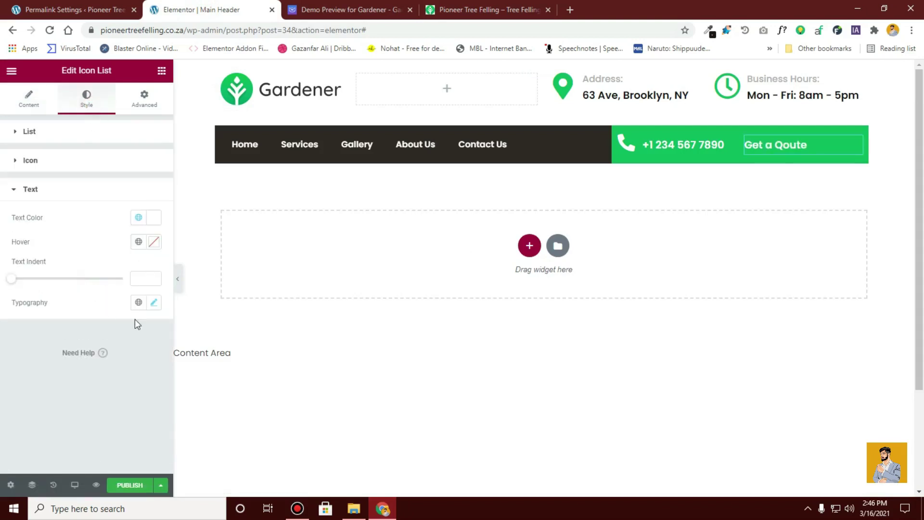
{"action": "left_click", "coordinate": [155, 309]}
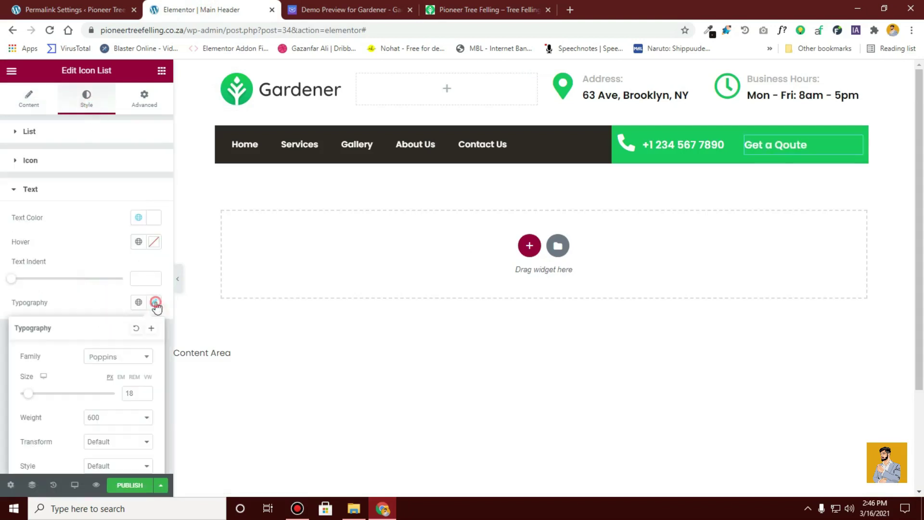
{"action": "left_click", "coordinate": [146, 393]}
{"action": "left_click", "coordinate": [146, 393]}
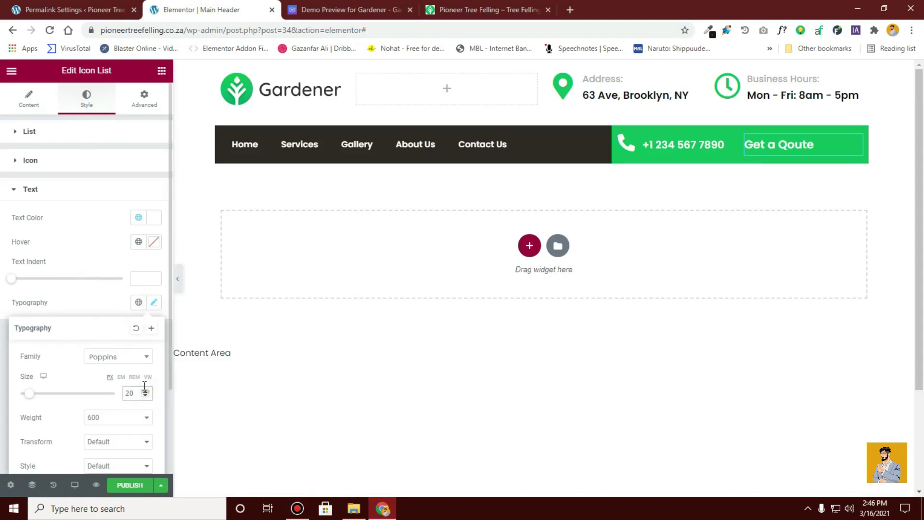
{"action": "left_click", "coordinate": [153, 302]}
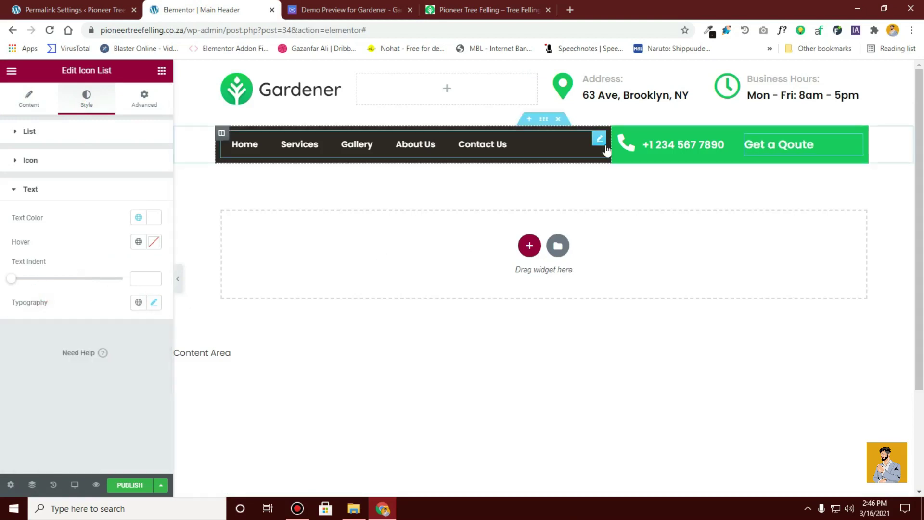
Set the text size of the phone number item in the green area to 20 px
{"action": "left_click", "coordinate": [728, 140]}
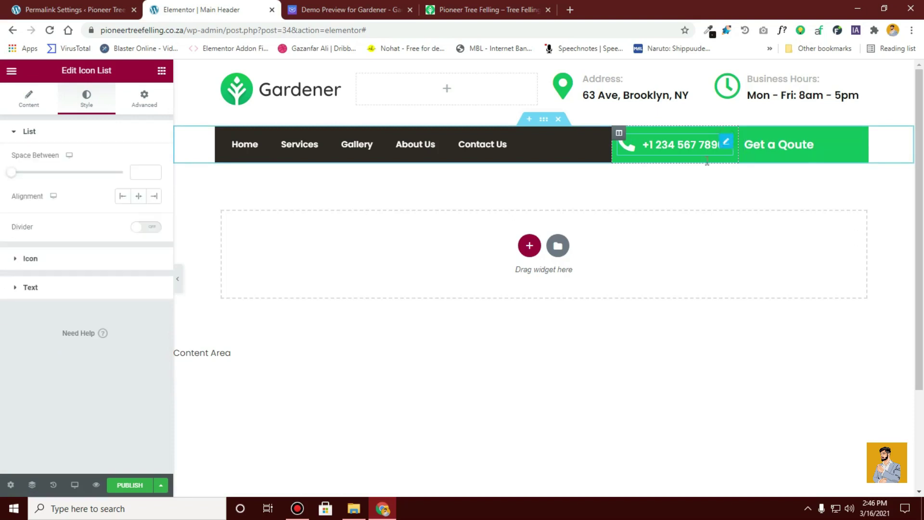
{"action": "left_click", "coordinate": [43, 288]}
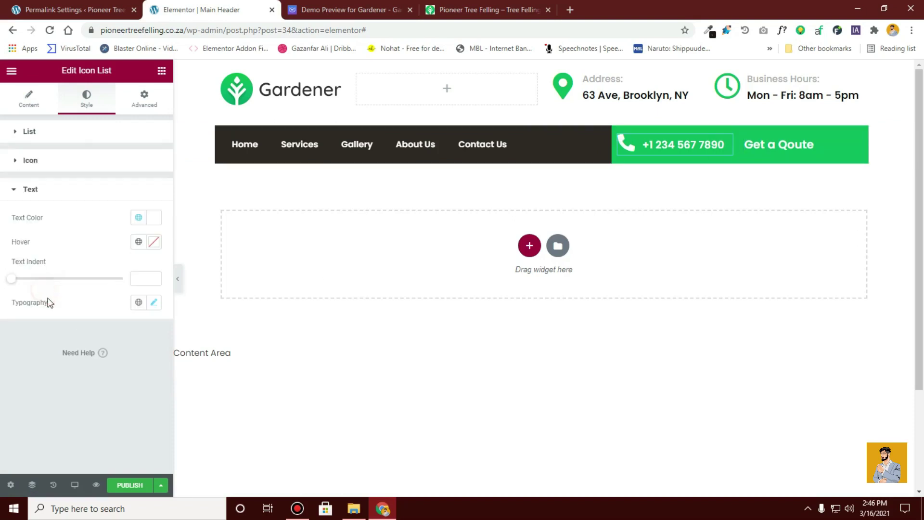
{"action": "left_click", "coordinate": [153, 303]}
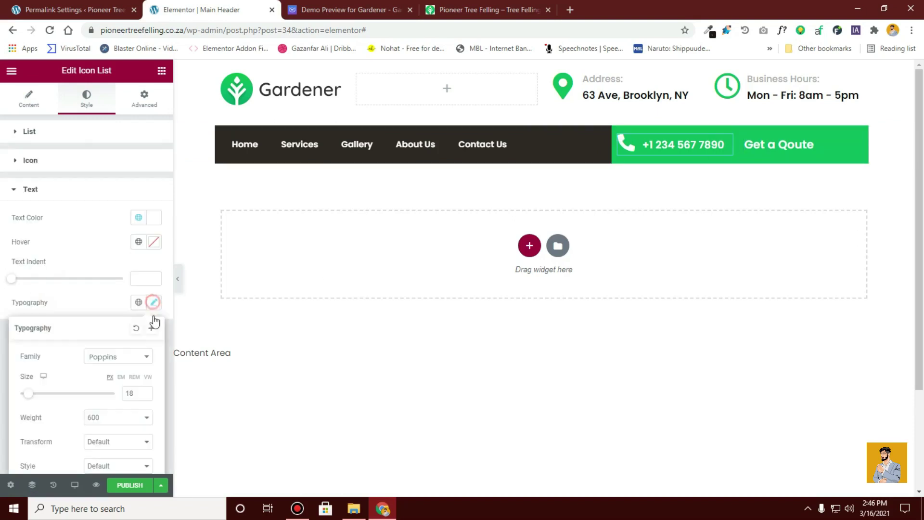
{"action": "left_click", "coordinate": [145, 391]}
{"action": "left_click", "coordinate": [145, 392]}
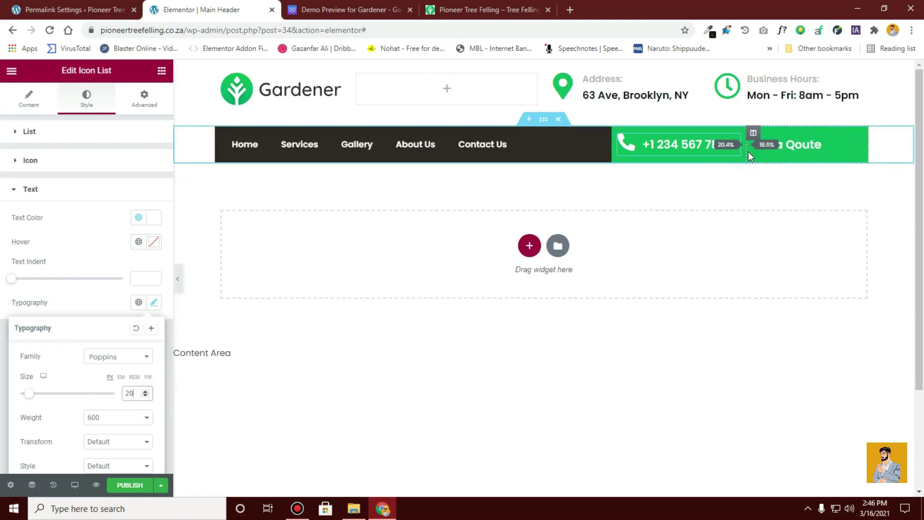
{"action": "left_click", "coordinate": [748, 152]}
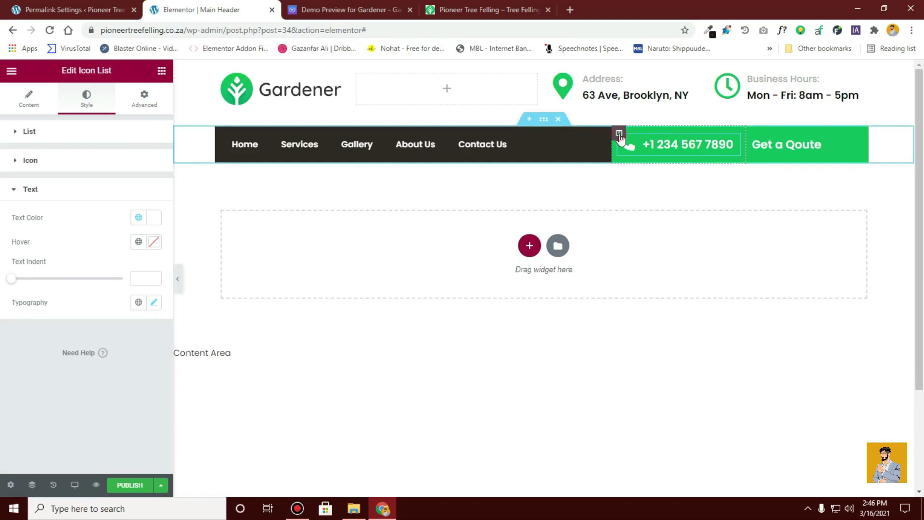
Give the phone number column a solid white border with a right width of 2 and zero on the other sides, and preview it
{"action": "left_click", "coordinate": [619, 132]}
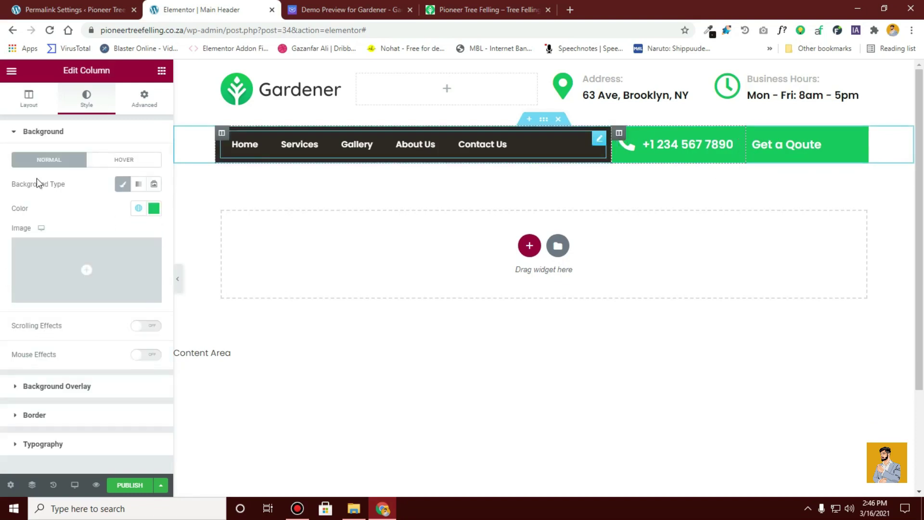
{"action": "left_click", "coordinate": [29, 98]}
{"action": "left_click", "coordinate": [86, 111]}
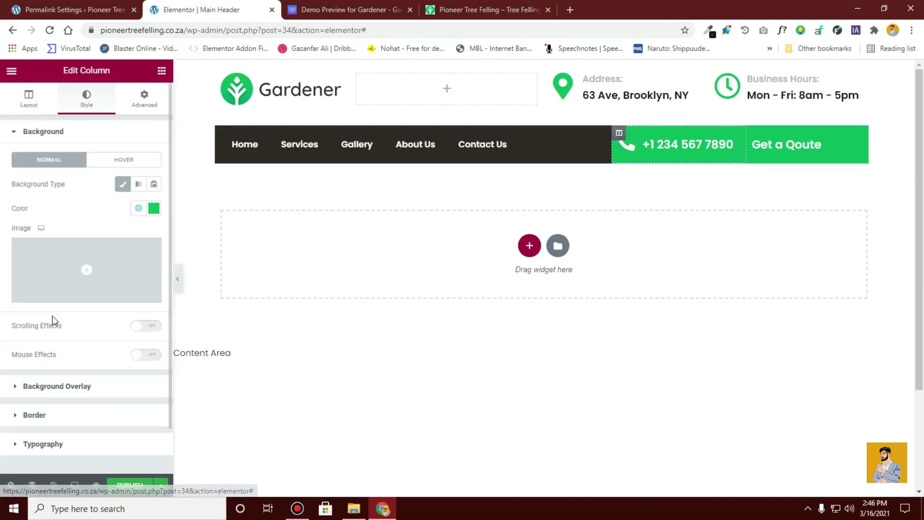
{"action": "scroll", "coordinate": [33, 366], "scroll_direction": "down", "scroll_amount": 1}
{"action": "left_click", "coordinate": [23, 376]}
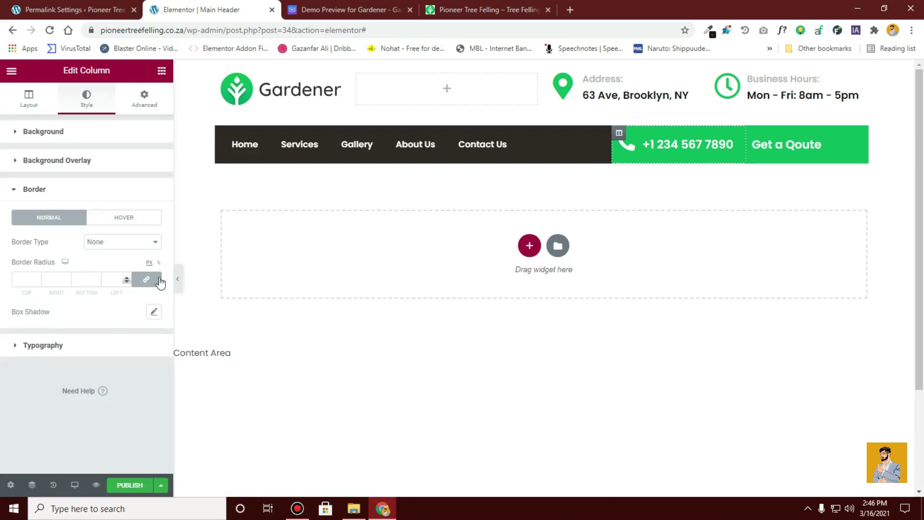
{"action": "left_click", "coordinate": [158, 239]}
{"action": "left_click", "coordinate": [138, 264]}
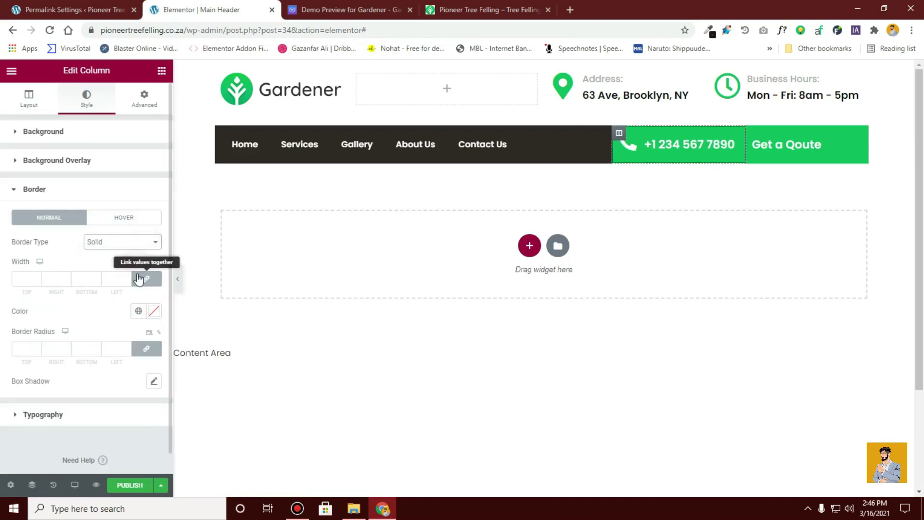
{"action": "left_click", "coordinate": [143, 280]}
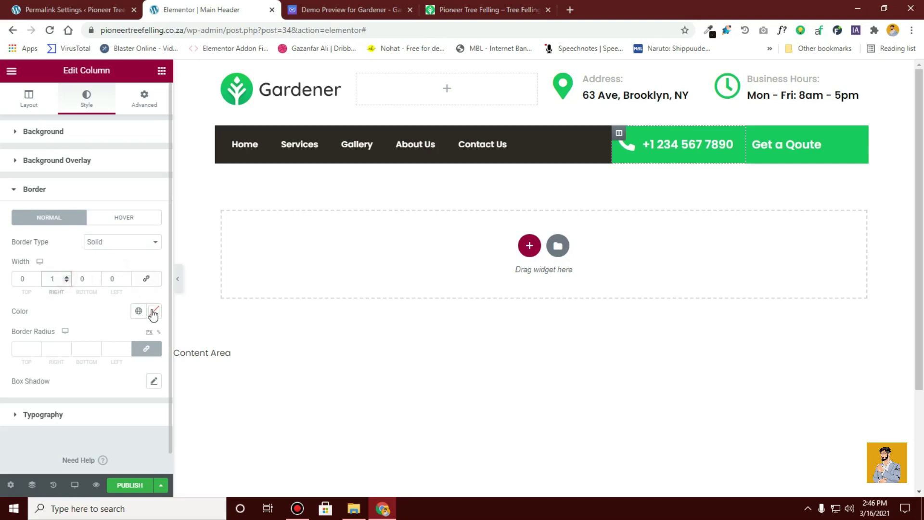
{"action": "left_click", "coordinate": [138, 310]}
{"action": "left_click", "coordinate": [89, 444]}
{"action": "left_click", "coordinate": [178, 279]}
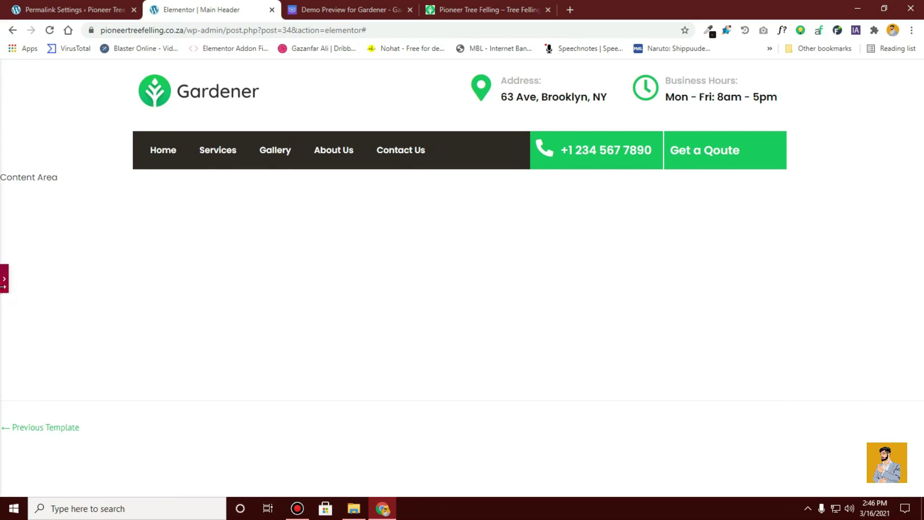
Reduce the phone column's right border width to 1 and preview the header without the editing panel
{"action": "left_click", "coordinate": [4, 279]}
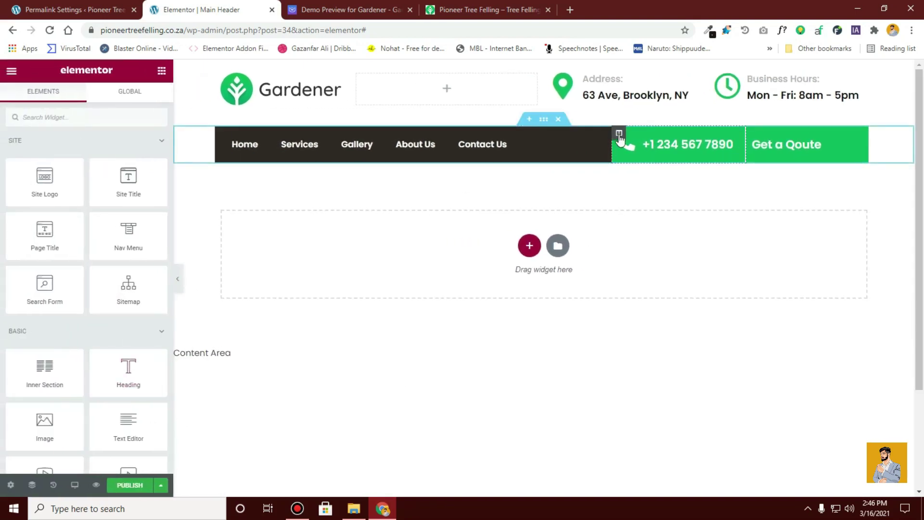
{"action": "left_click", "coordinate": [619, 133]}
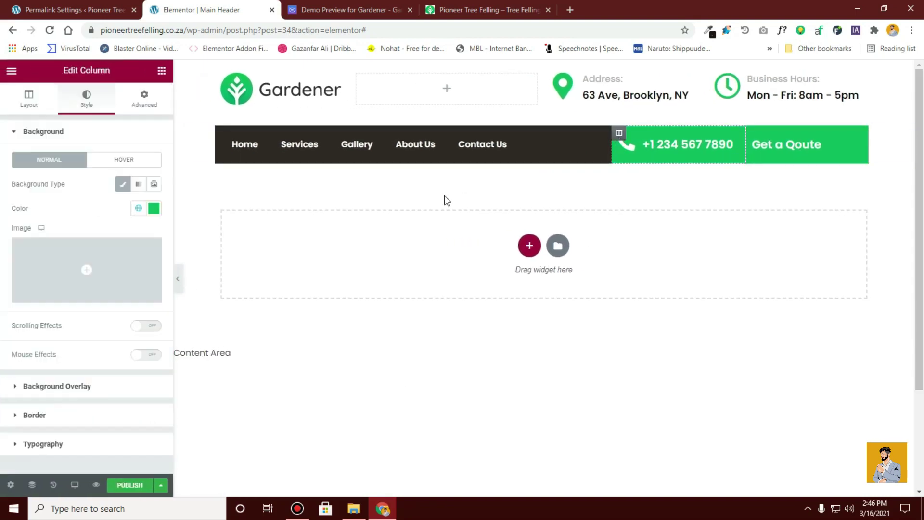
{"action": "left_click", "coordinate": [60, 413]}
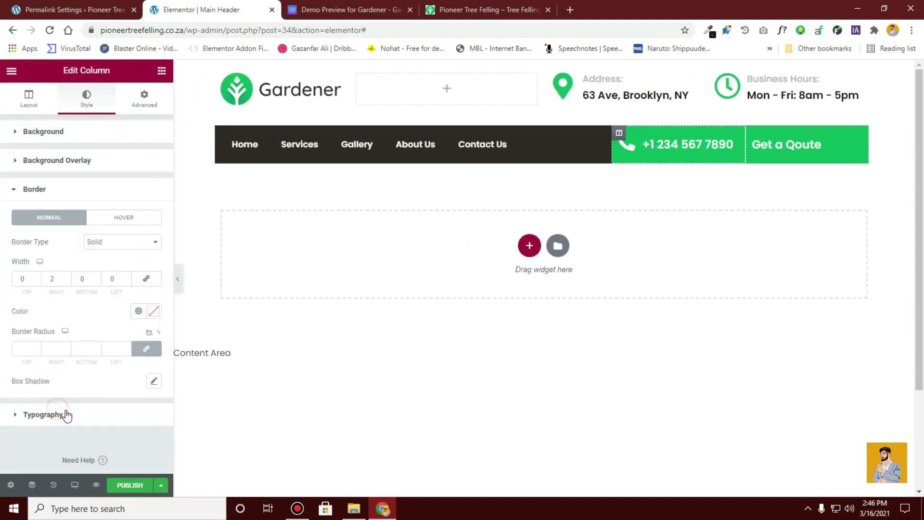
{"action": "left_click", "coordinate": [68, 281]}
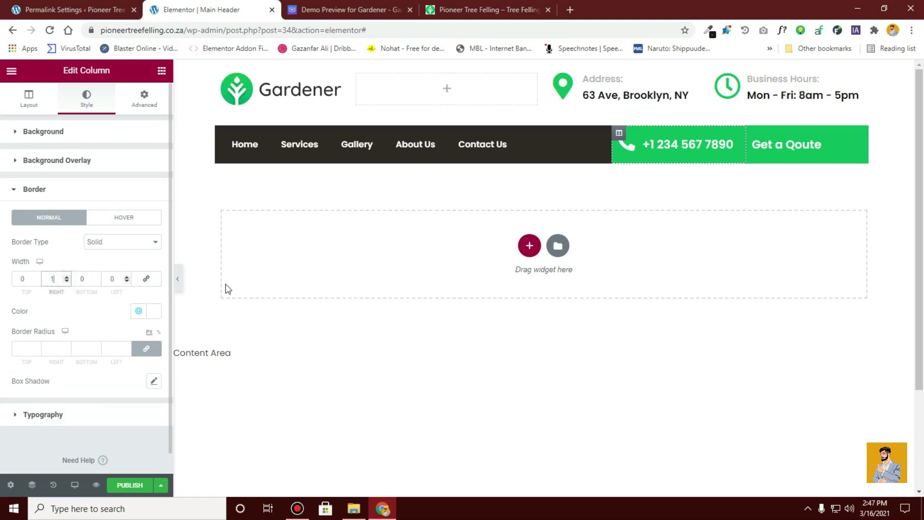
{"action": "left_click", "coordinate": [178, 279]}
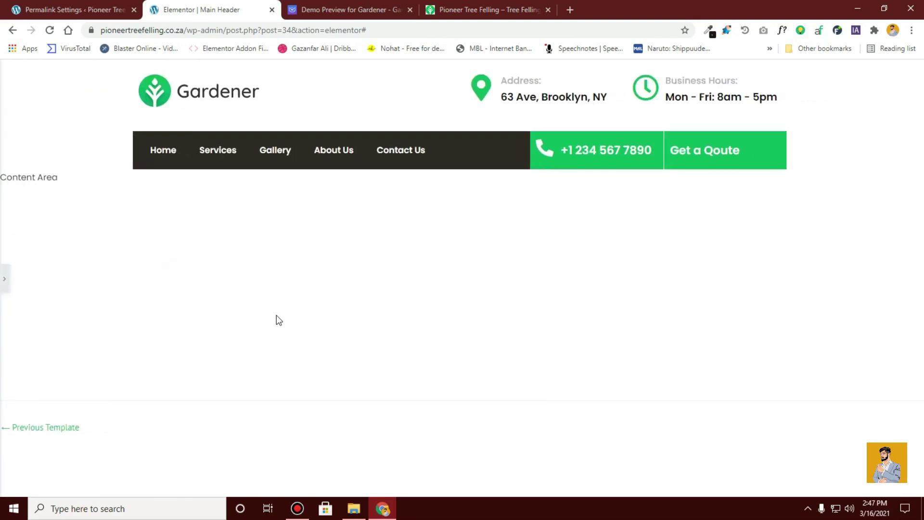
{"action": "left_click", "coordinate": [3, 278]}
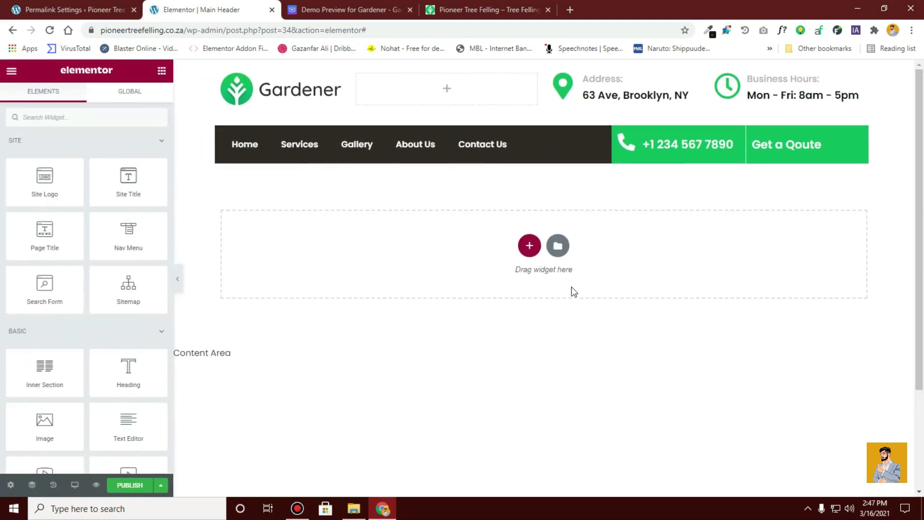
Try a 2 px margin on all sides of the phone column and bring it back to 0
{"action": "left_click", "coordinate": [619, 134]}
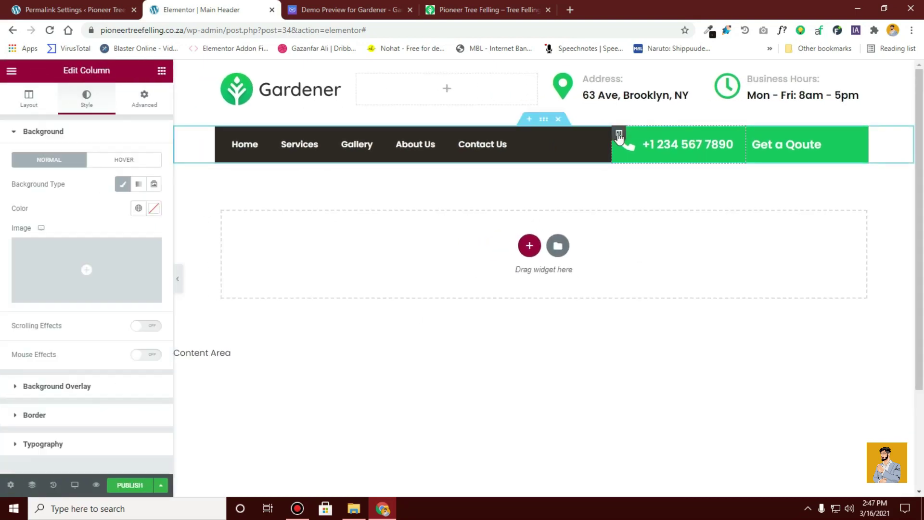
{"action": "left_click", "coordinate": [162, 105]}
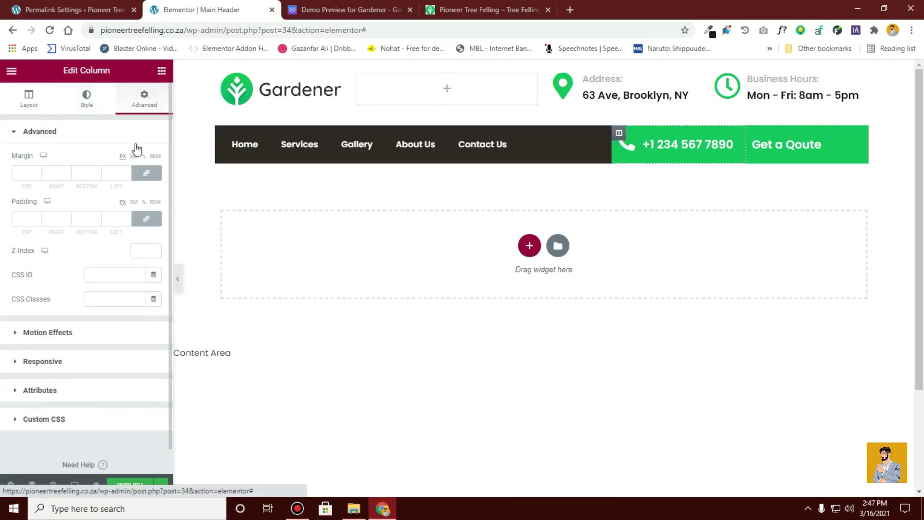
{"action": "left_click", "coordinate": [37, 173]}
{"action": "left_click", "coordinate": [36, 172]}
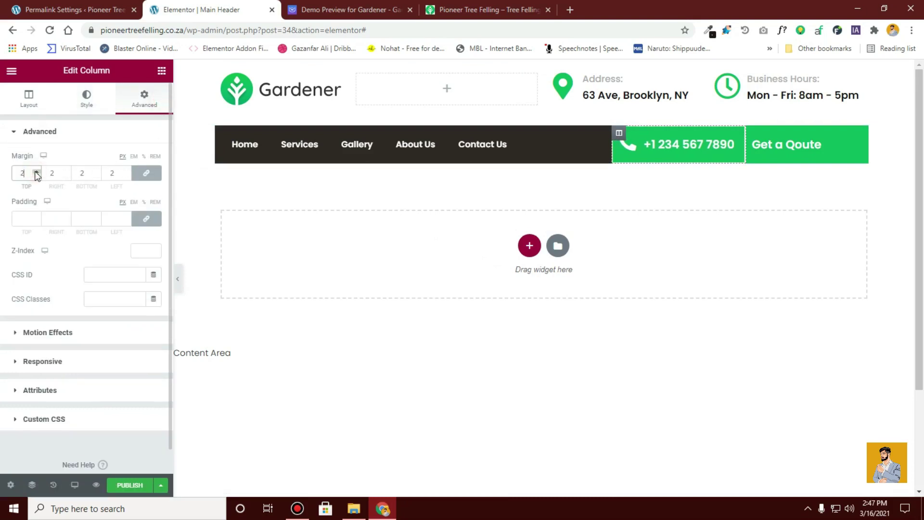
{"action": "left_click", "coordinate": [36, 175]}
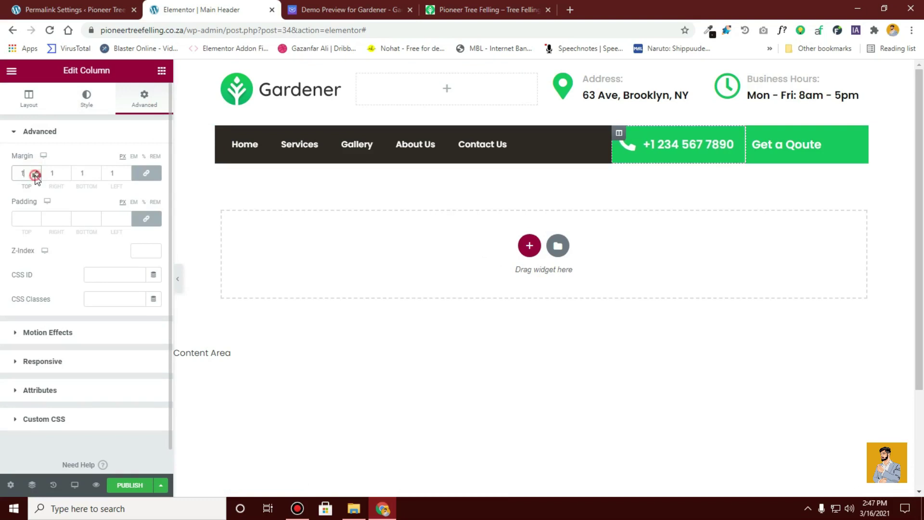
{"action": "left_click", "coordinate": [36, 175]}
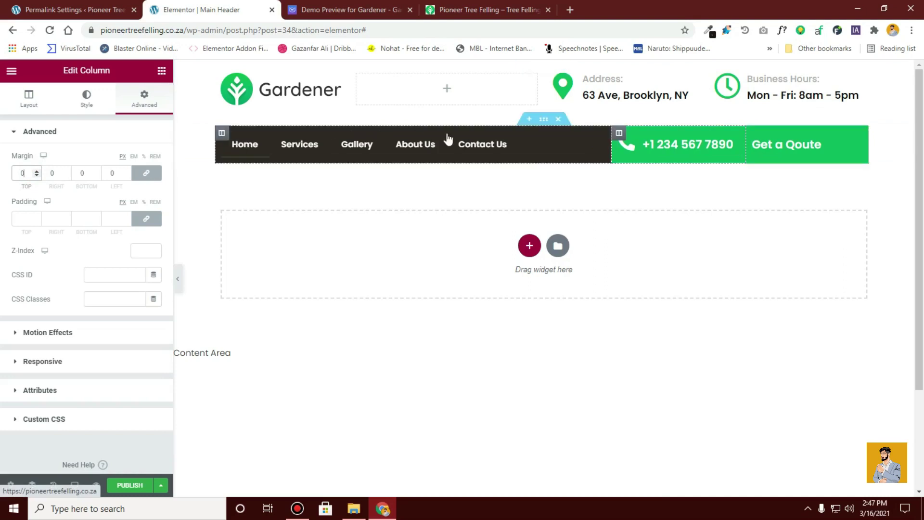
Set the navigation section's top margin to -1%, compare it with the Gardener demo and preview the header
{"action": "left_click", "coordinate": [544, 120]}
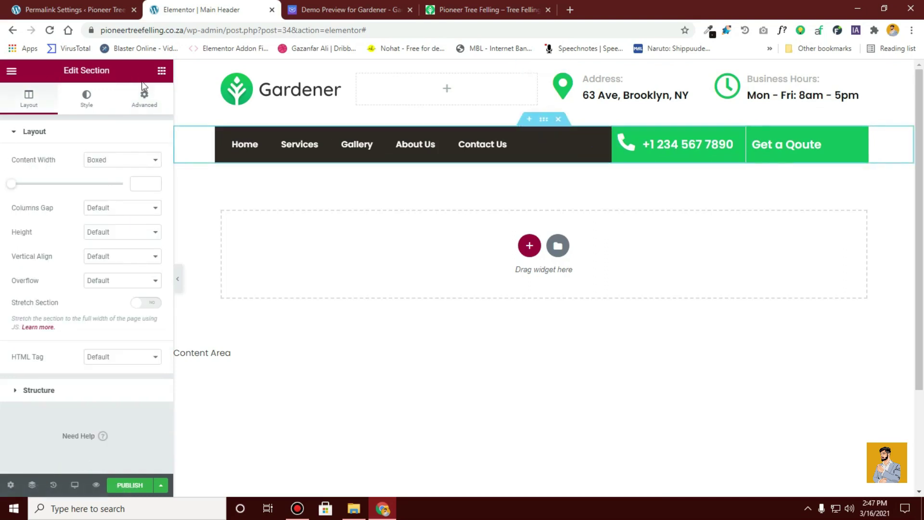
{"action": "left_click", "coordinate": [143, 100]}
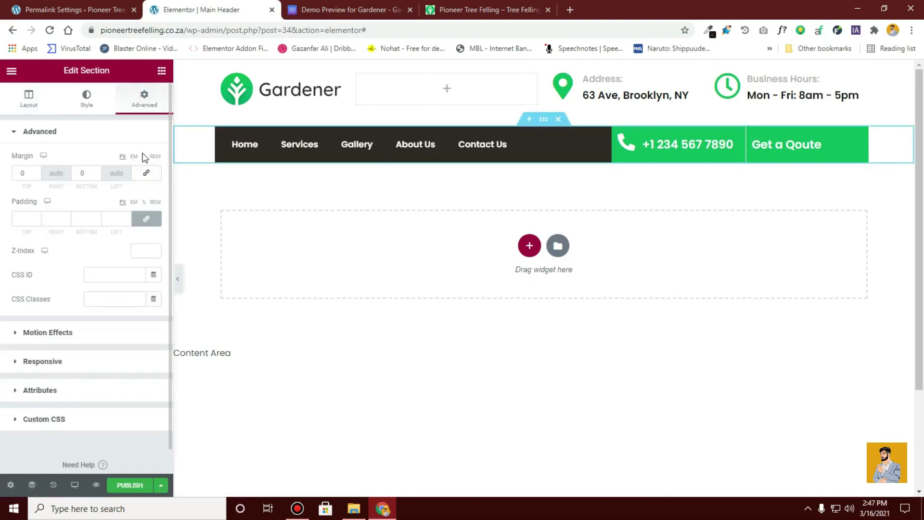
{"action": "left_click", "coordinate": [37, 177]}
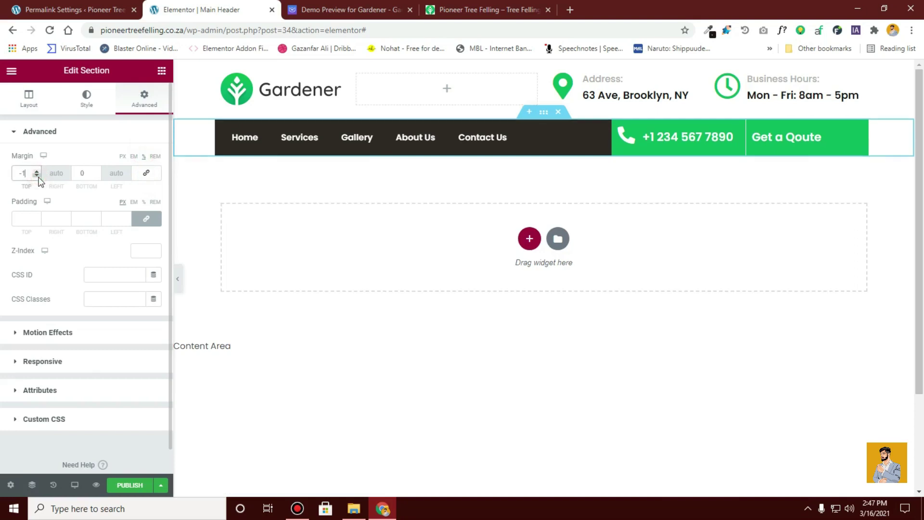
{"action": "left_click", "coordinate": [325, 14]}
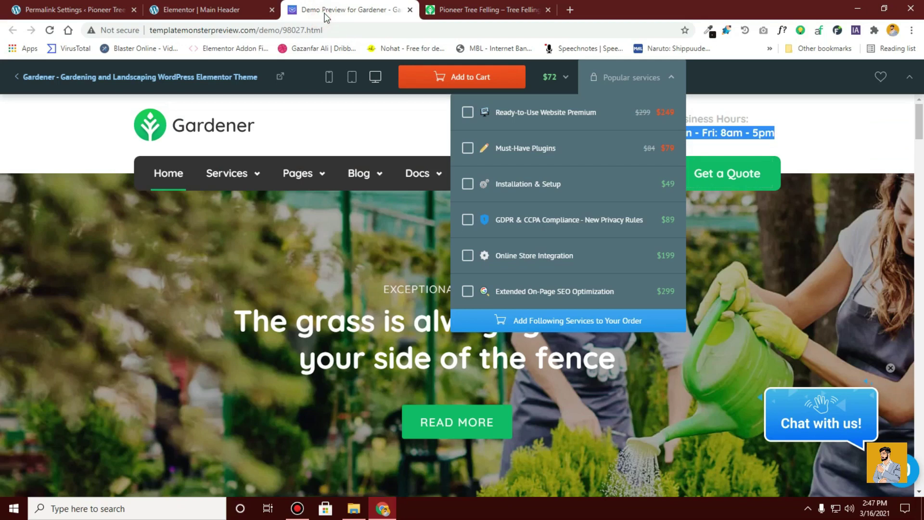
{"action": "left_click", "coordinate": [260, 7]}
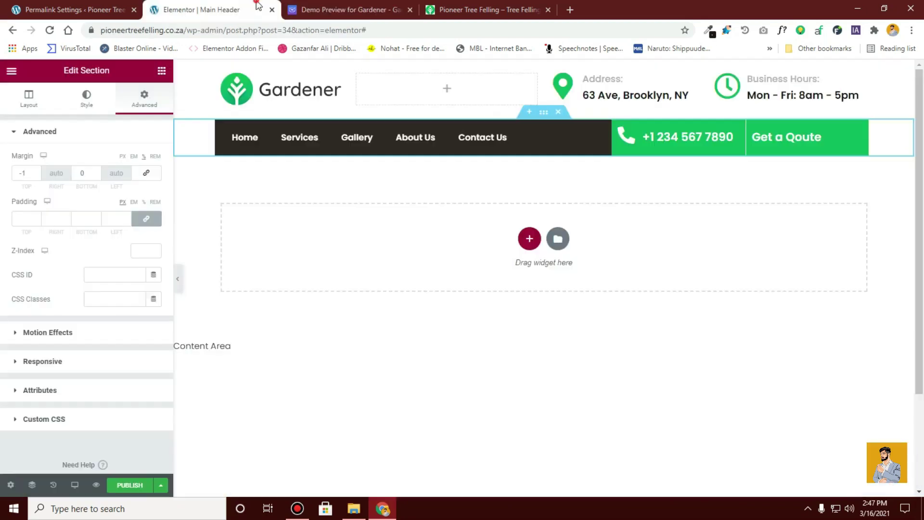
{"action": "left_click", "coordinate": [179, 274]}
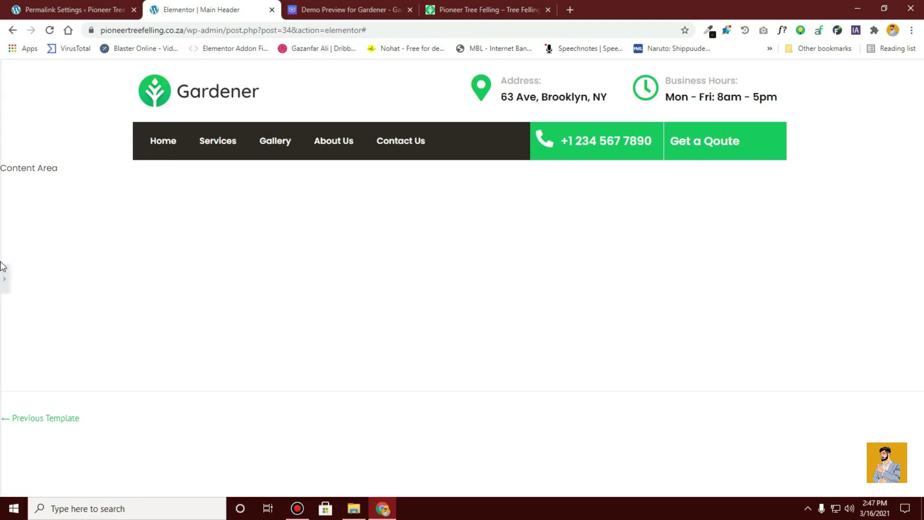
{"action": "left_click", "coordinate": [3, 279]}
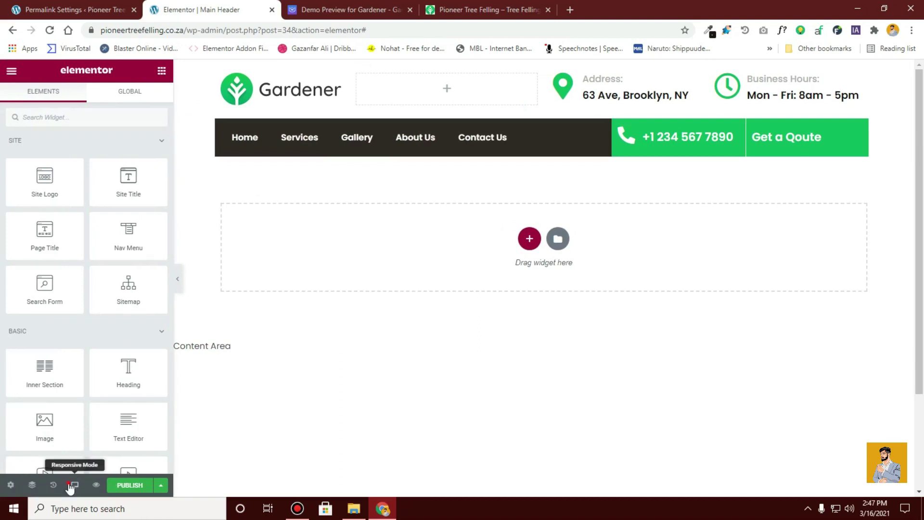
Examine the whole header in the mobile responsive preview and return to the desktop view
{"action": "left_click", "coordinate": [67, 462]}
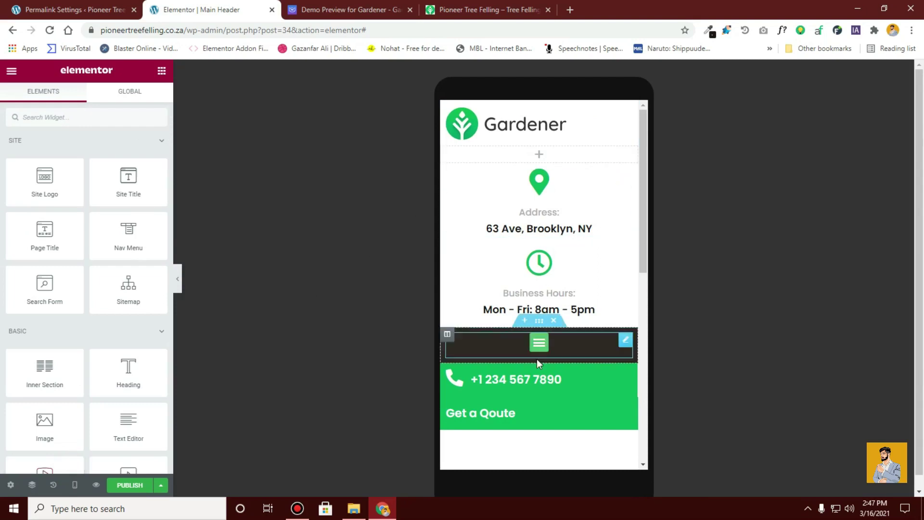
{"action": "scroll", "coordinate": [539, 364], "scroll_direction": "down", "scroll_amount": 1}
{"action": "scroll", "coordinate": [536, 363], "scroll_direction": "down", "scroll_amount": 2}
{"action": "scroll", "coordinate": [536, 361], "scroll_direction": "up", "scroll_amount": 3}
{"action": "scroll", "coordinate": [534, 362], "scroll_direction": "down", "scroll_amount": 1}
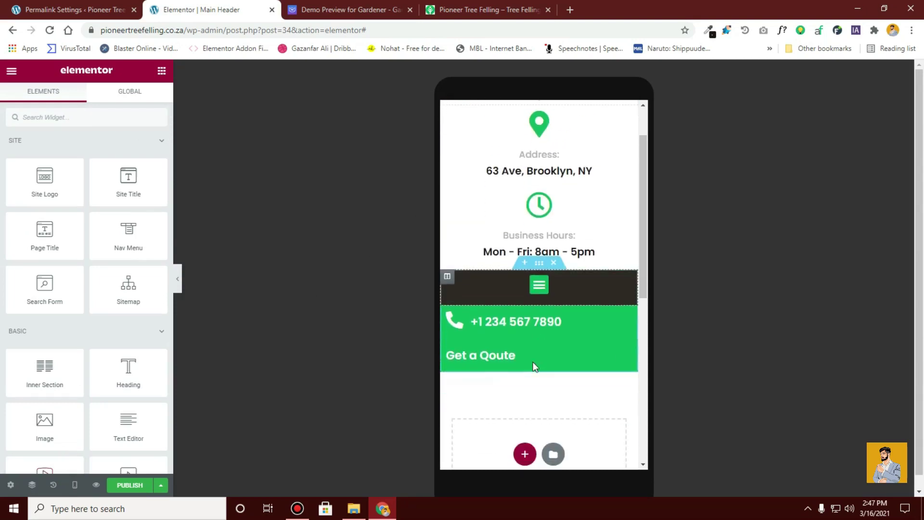
{"action": "scroll", "coordinate": [498, 330], "scroll_direction": "up", "scroll_amount": 1}
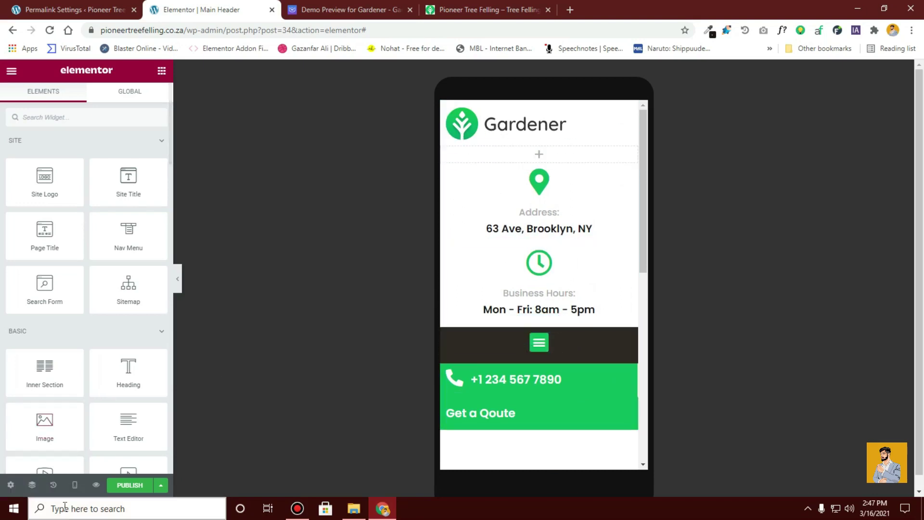
{"action": "left_click", "coordinate": [77, 485]}
{"action": "left_click", "coordinate": [65, 410]}
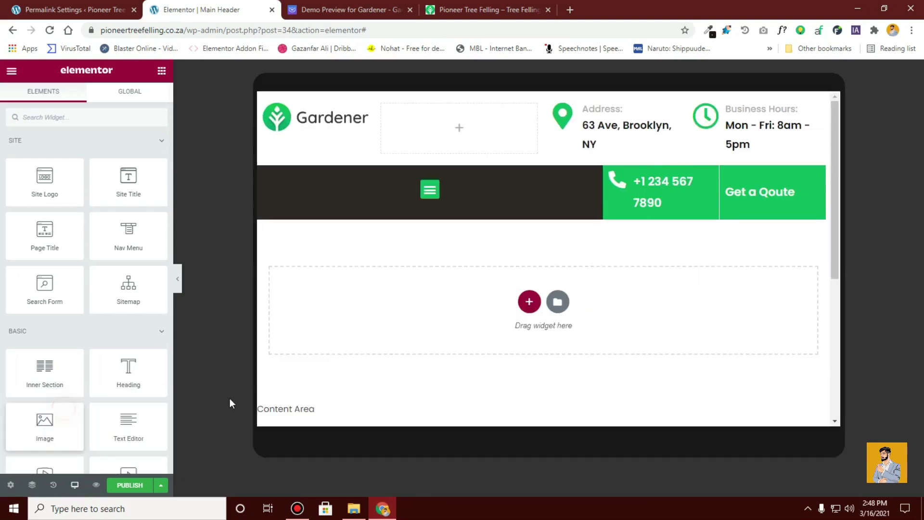
Copy the nav menu widget and paste it into the empty column beside the Gardener logo
{"action": "right_click", "coordinate": [601, 137]}
{"action": "left_click", "coordinate": [491, 119]}
{"action": "right_click", "coordinate": [463, 97]}
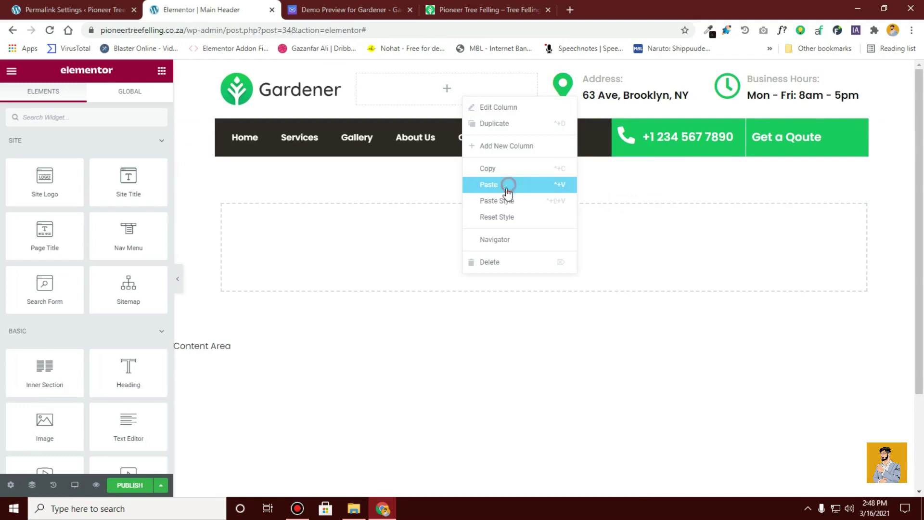
{"action": "left_click", "coordinate": [507, 192]}
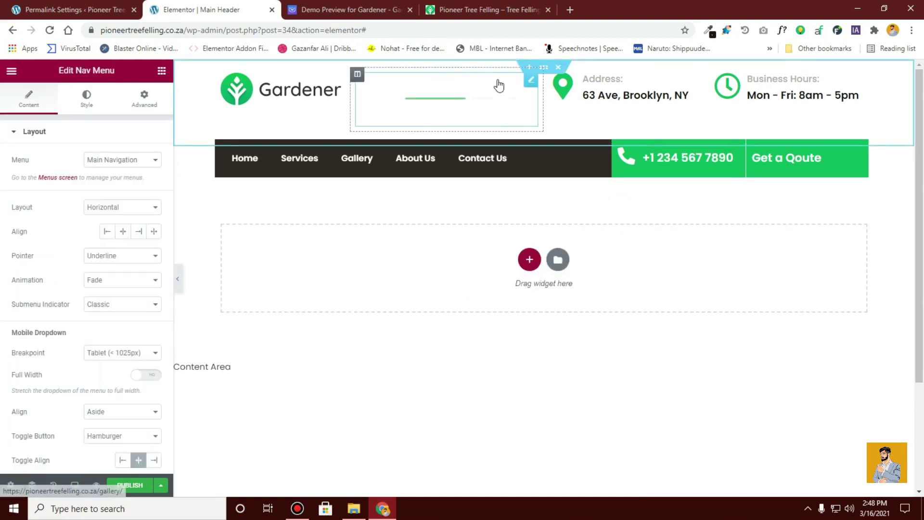
Hide the pasted nav menu widget beside the Gardener logo on desktop and tablet
{"action": "left_click", "coordinate": [144, 98]}
{"action": "scroll", "coordinate": [111, 241], "scroll_direction": "down", "scroll_amount": 2}
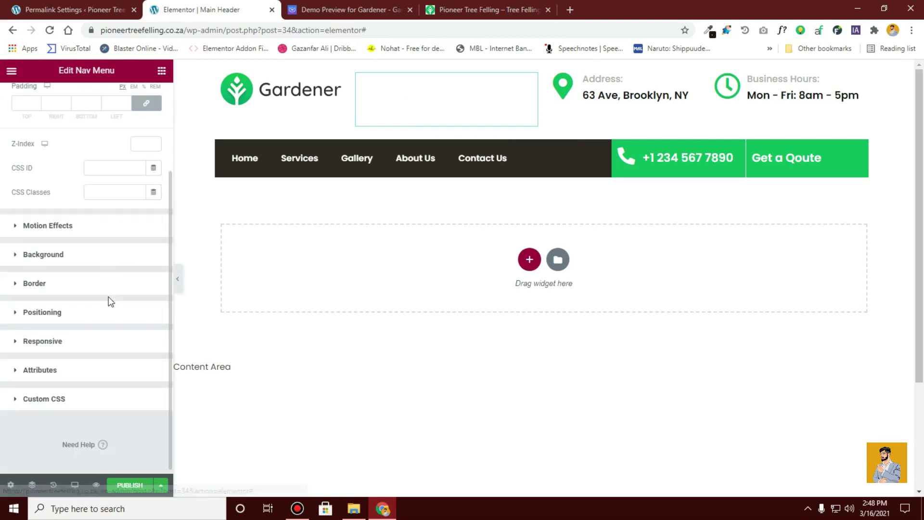
{"action": "left_click", "coordinate": [64, 342]}
{"action": "left_click", "coordinate": [155, 293]}
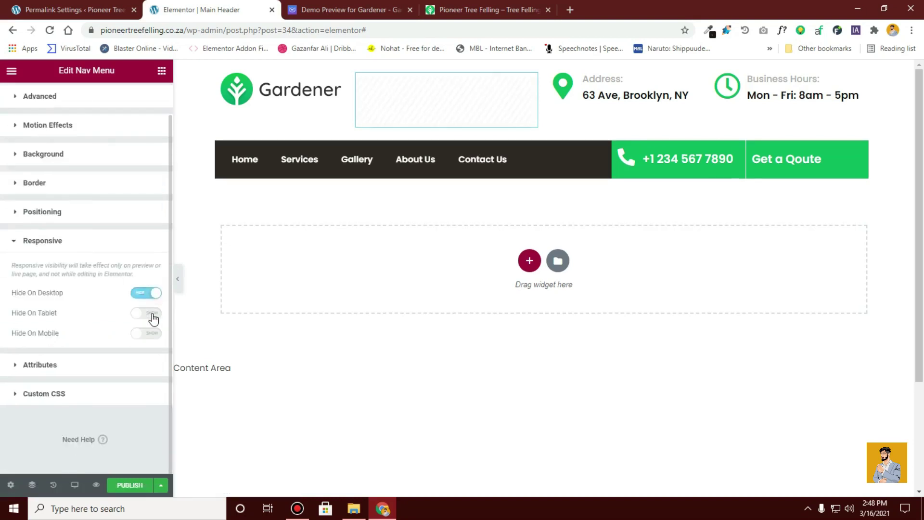
{"action": "left_click", "coordinate": [153, 315]}
Check the pasted nav menu in the mobile responsive preview and return to the desktop view
{"action": "left_click", "coordinate": [75, 484]}
{"action": "left_click", "coordinate": [72, 460]}
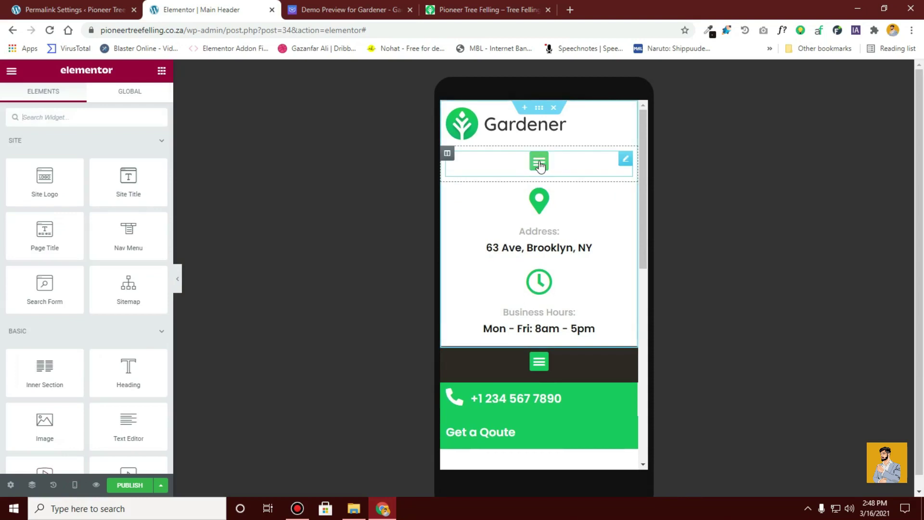
{"action": "left_click", "coordinate": [74, 485]}
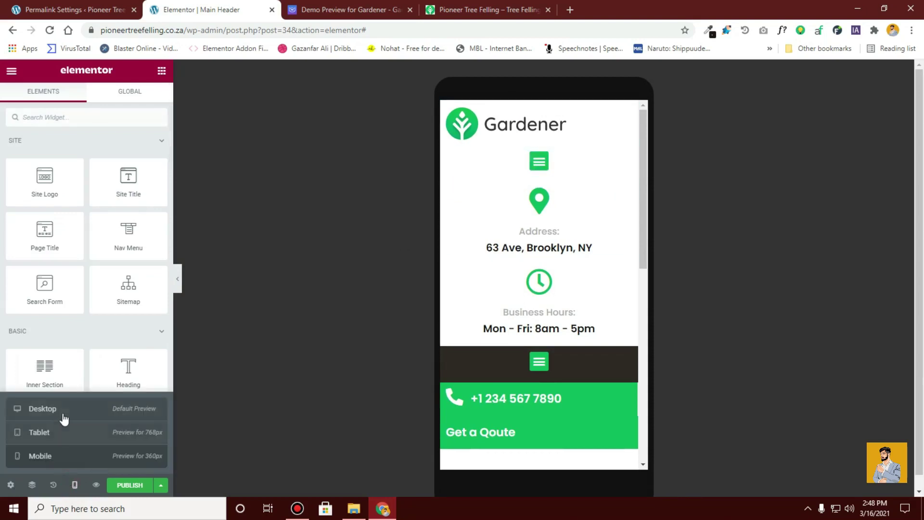
{"action": "left_click", "coordinate": [60, 412]}
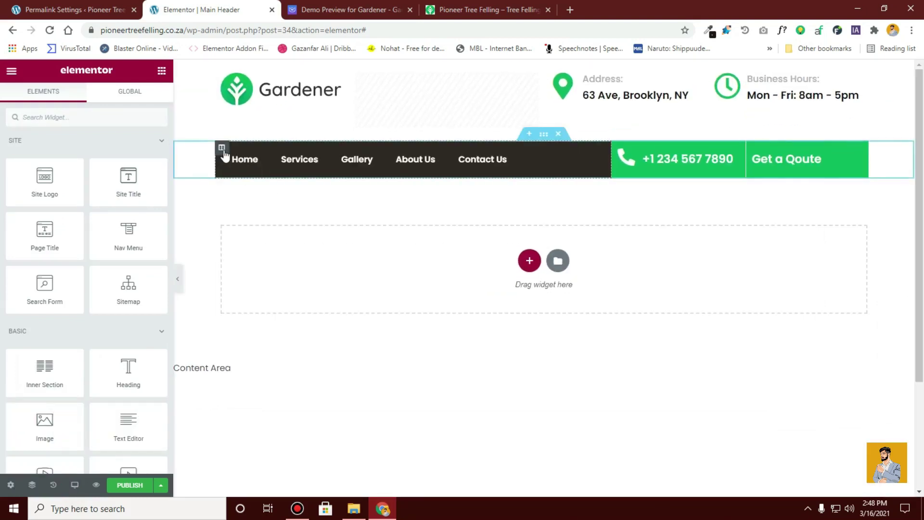
Hide the dark navigation section with the phone and quote area on mobile and tablet
{"action": "left_click", "coordinate": [543, 134]}
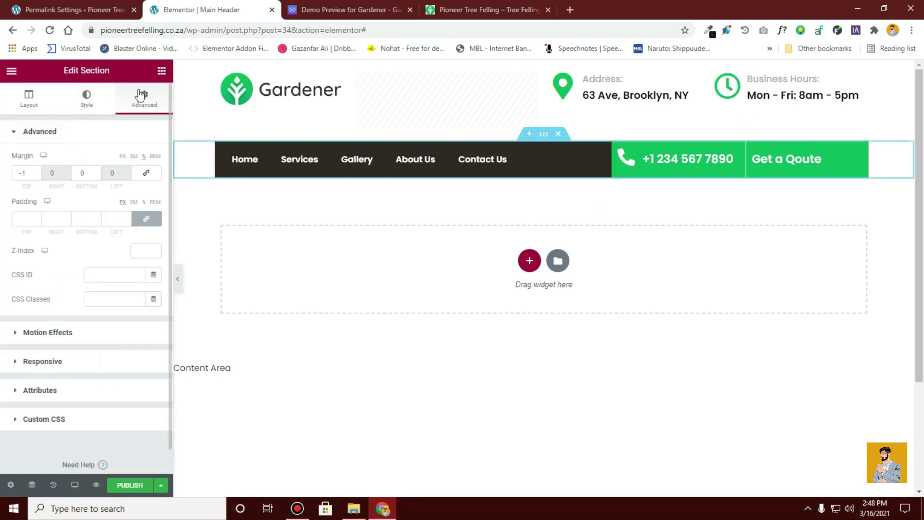
{"action": "left_click", "coordinate": [76, 335]}
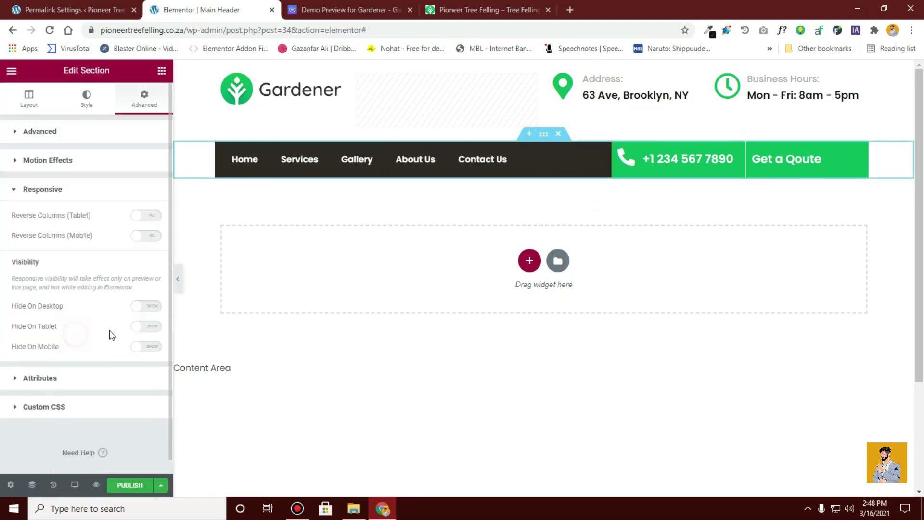
{"action": "left_click", "coordinate": [158, 346]}
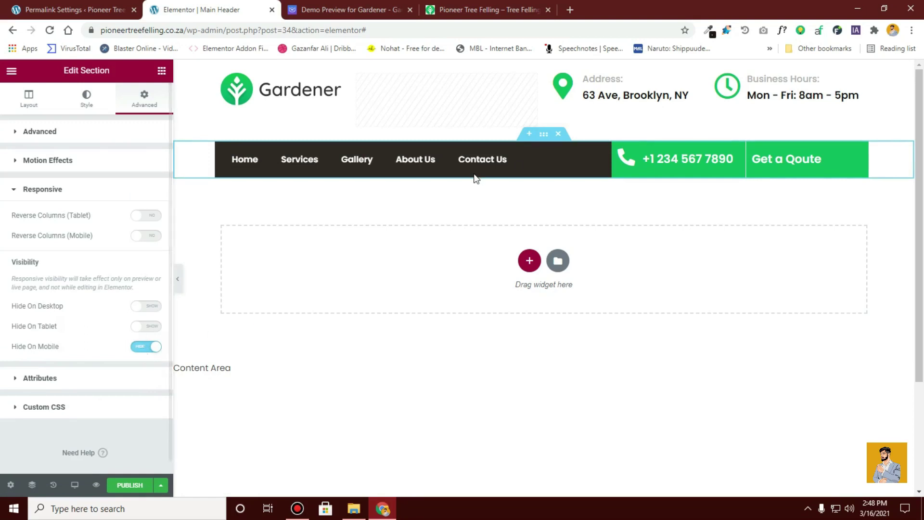
{"action": "left_click", "coordinate": [153, 328]}
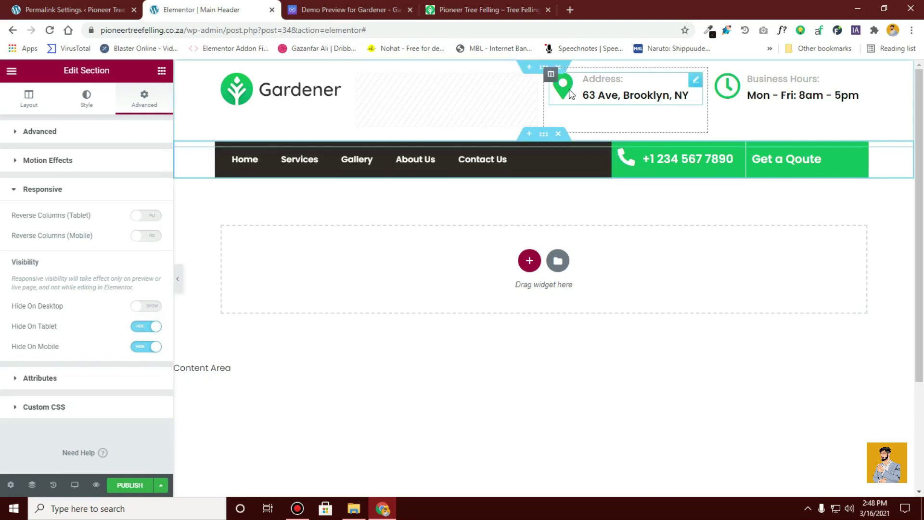
Hide the address column of the top header section on mobile and tablet
{"action": "left_click", "coordinate": [550, 76]}
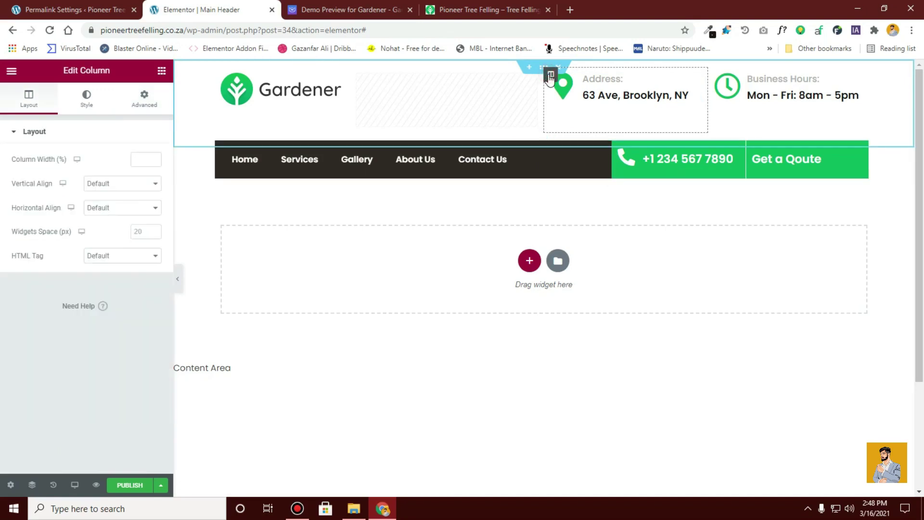
{"action": "left_click", "coordinate": [154, 108]}
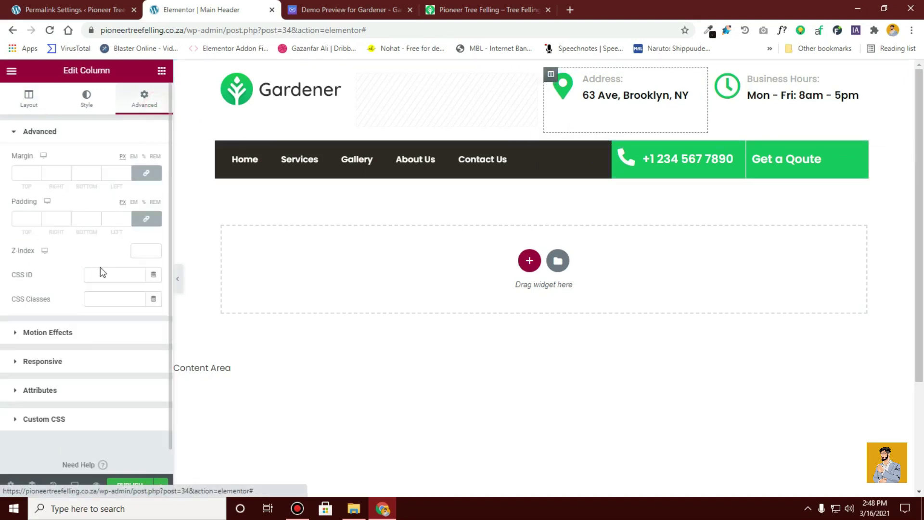
{"action": "left_click", "coordinate": [71, 340]}
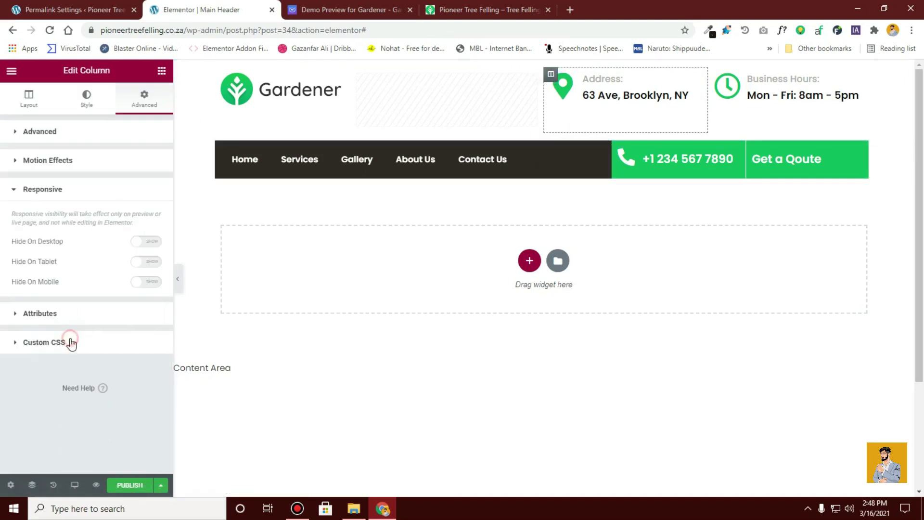
{"action": "left_click", "coordinate": [155, 283]}
{"action": "left_click", "coordinate": [147, 264]}
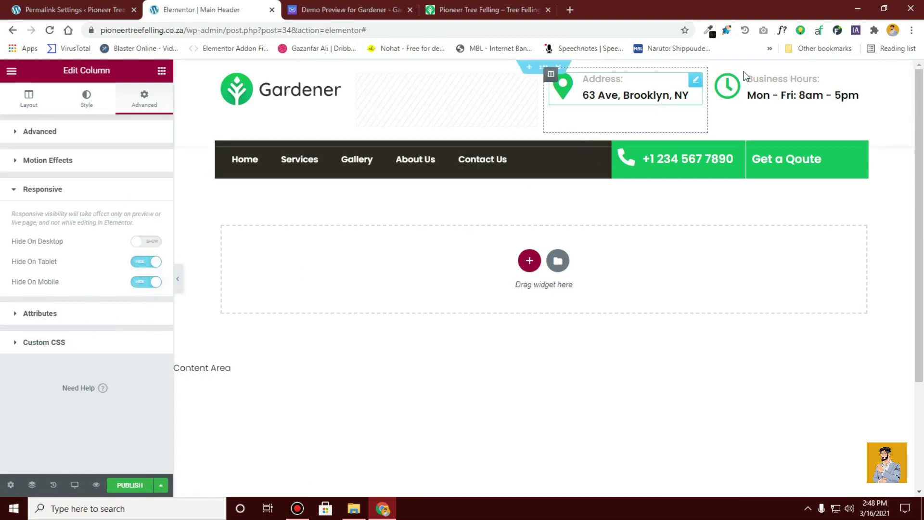
Hide the business hours column of the top header section on mobile and tablet
{"action": "left_click", "coordinate": [715, 75]}
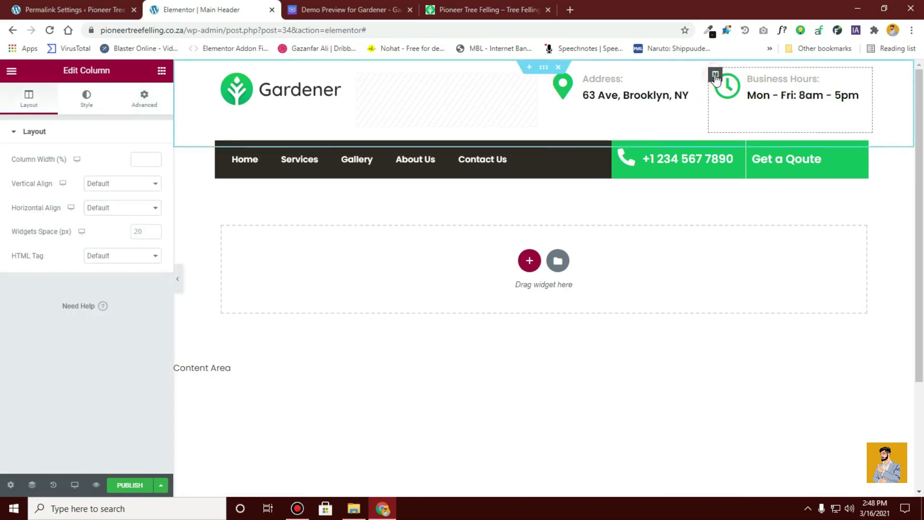
{"action": "left_click", "coordinate": [145, 96]}
{"action": "left_click", "coordinate": [69, 336]}
{"action": "left_click", "coordinate": [155, 283]}
{"action": "left_click", "coordinate": [151, 261]}
Preview the header without the editing controls on desktop and mobile, trying the mobile hamburger menu
{"action": "left_click", "coordinate": [177, 279]}
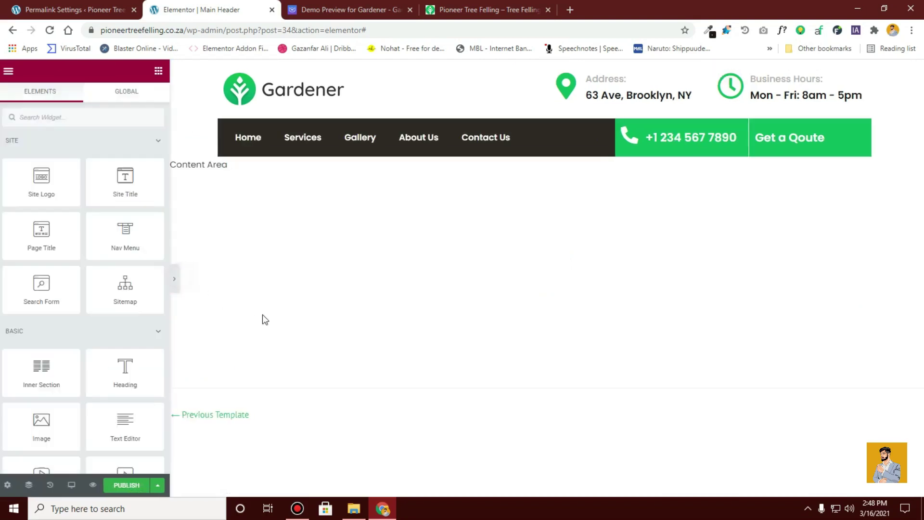
{"action": "left_click", "coordinate": [2, 275]}
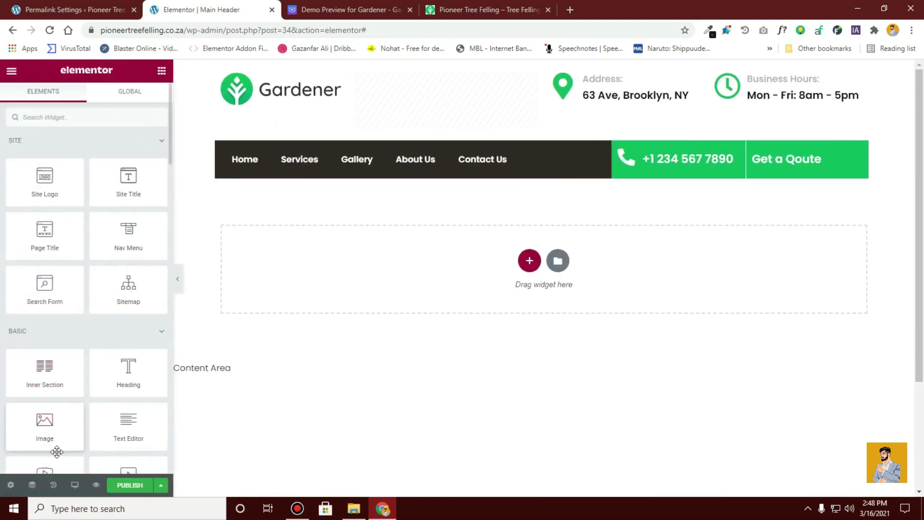
{"action": "left_click", "coordinate": [74, 485]}
{"action": "left_click", "coordinate": [75, 456]}
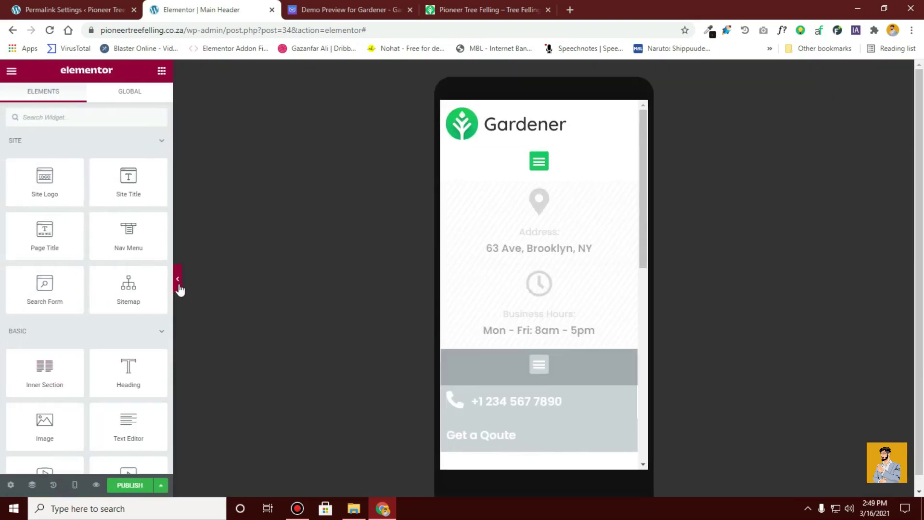
{"action": "left_click", "coordinate": [178, 279]}
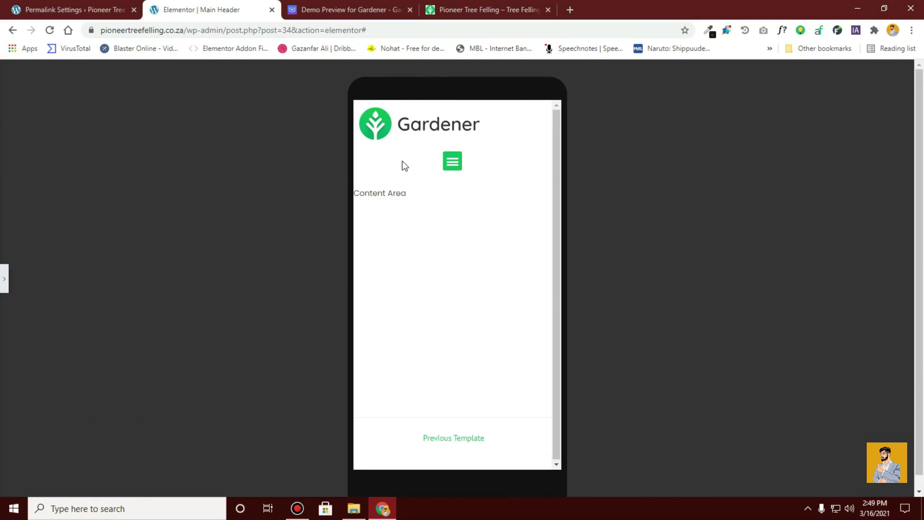
{"action": "left_click", "coordinate": [451, 169]}
{"action": "left_click", "coordinate": [4, 278]}
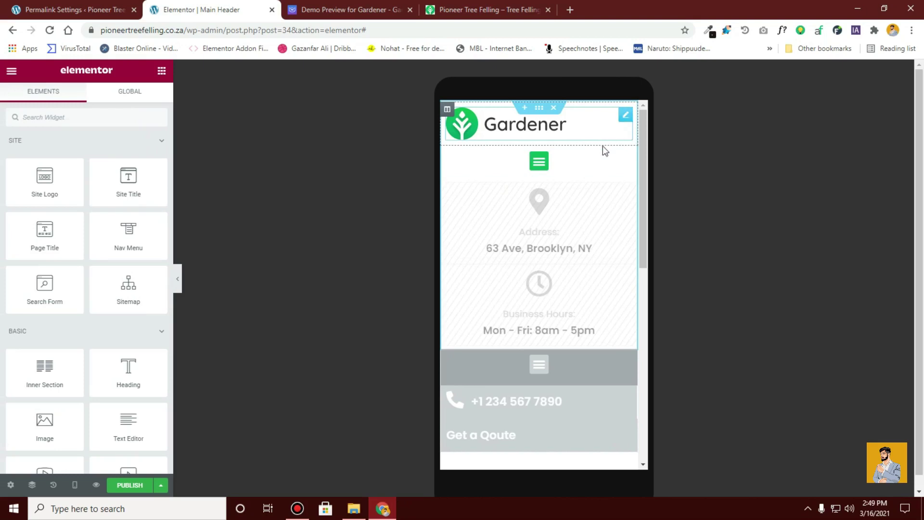
Set the mobile column width to 50% for both the logo column and the nav menu column
{"action": "left_click", "coordinate": [448, 109]}
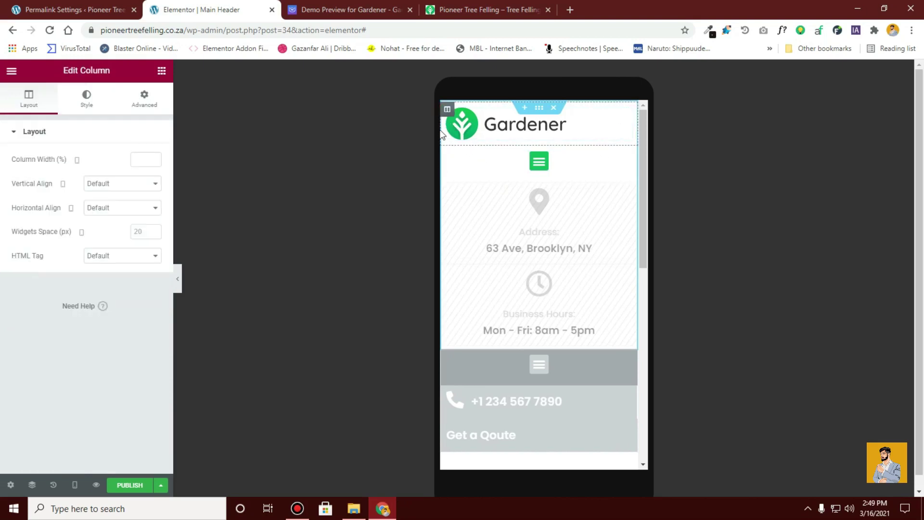
{"action": "left_click", "coordinate": [135, 159]}
{"action": "type", "text": "50"}
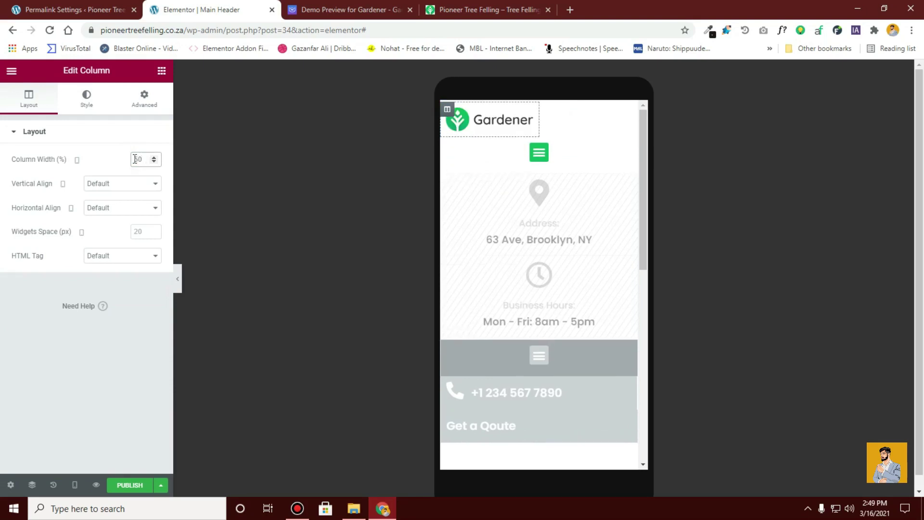
{"action": "left_click", "coordinate": [447, 144]}
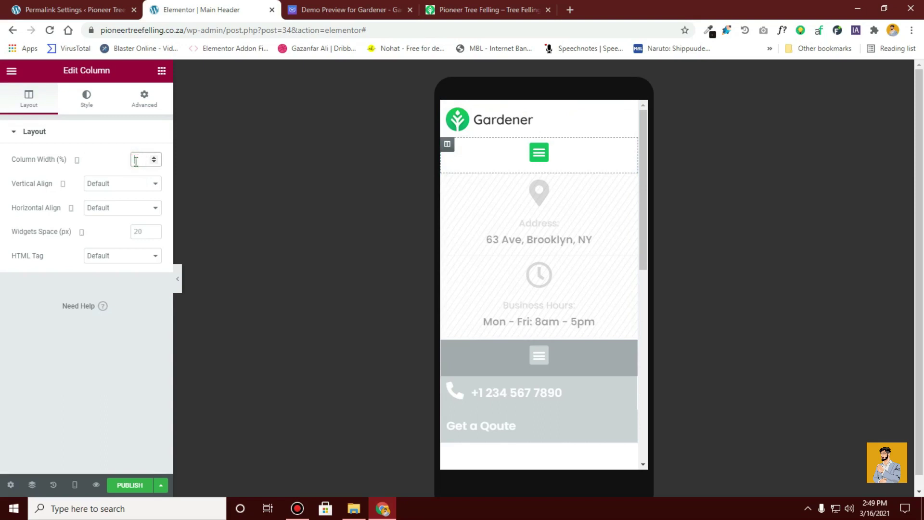
{"action": "type", "text": "50"}
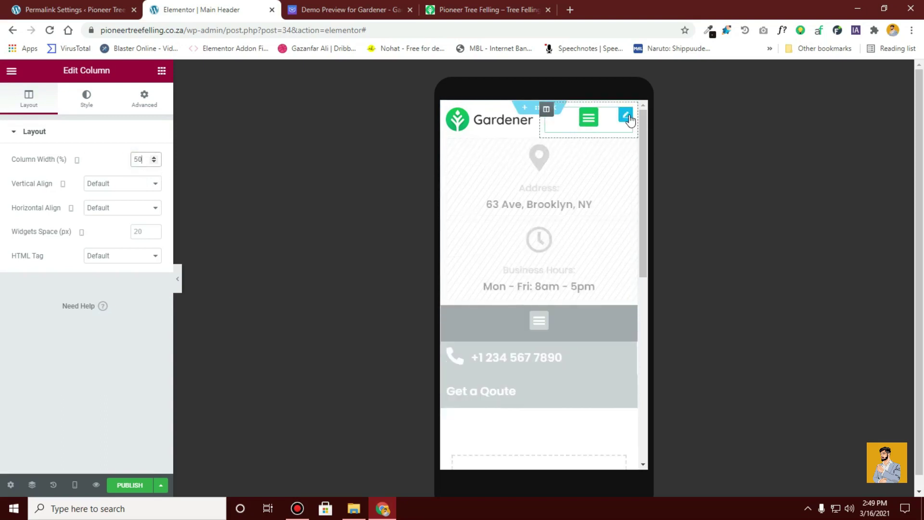
Align the nav menu's hamburger toggle to the right and turn on the full-width mobile dropdown
{"action": "left_click", "coordinate": [627, 120]}
{"action": "scroll", "coordinate": [4, 200], "scroll_direction": "down", "scroll_amount": 2}
{"action": "scroll", "coordinate": [8, 164], "scroll_direction": "up", "scroll_amount": 2}
{"action": "left_click", "coordinate": [9, 103]}
{"action": "scroll", "coordinate": [128, 373], "scroll_direction": "down", "scroll_amount": 2}
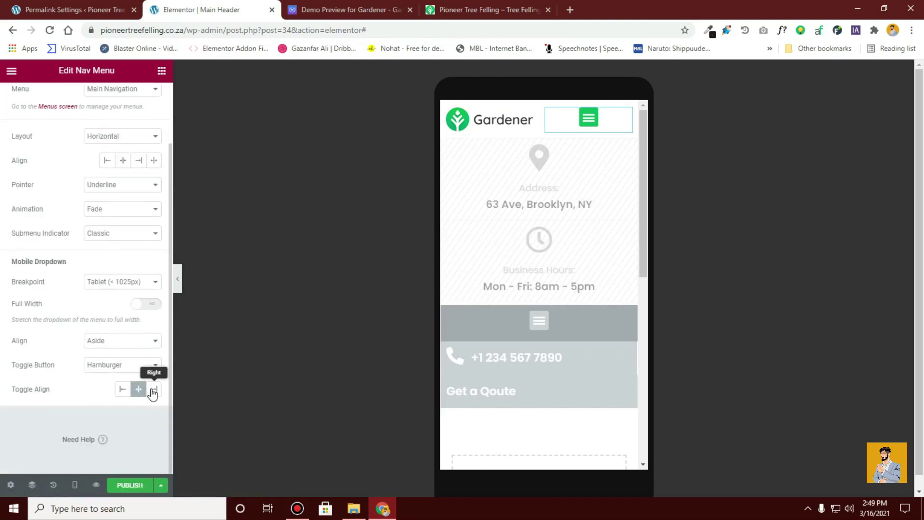
{"action": "left_click", "coordinate": [154, 389]}
{"action": "left_click", "coordinate": [148, 305]}
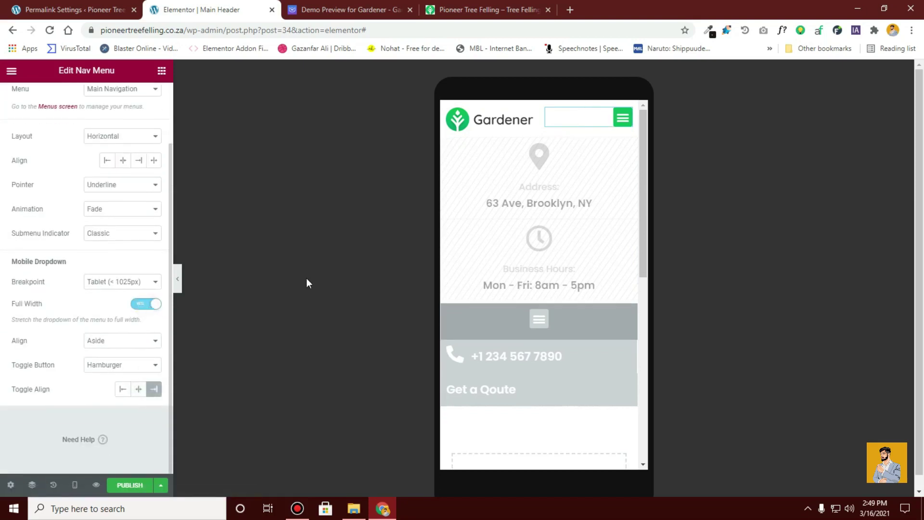
Preview the clean mobile header, expanding and collapsing its hamburger menu
{"action": "left_click", "coordinate": [178, 282]}
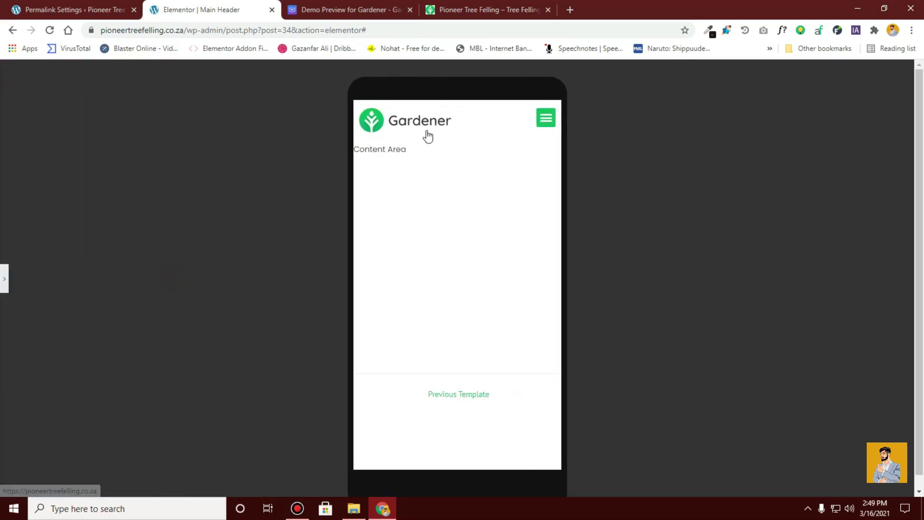
{"action": "left_click", "coordinate": [544, 120]}
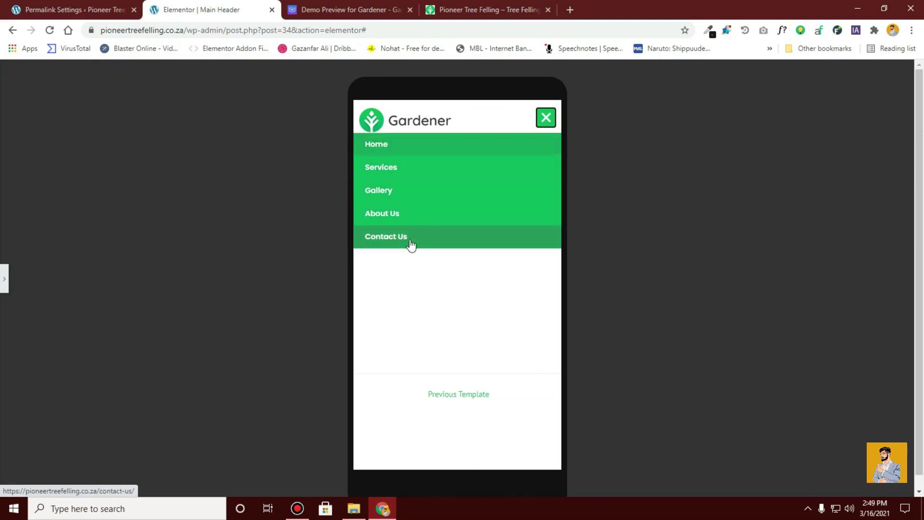
{"action": "left_click", "coordinate": [544, 123]}
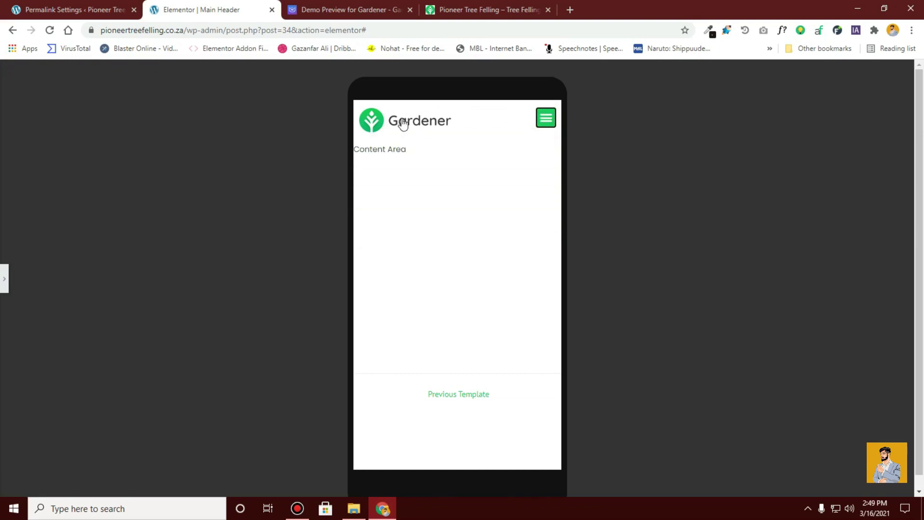
{"action": "left_click", "coordinate": [4, 278]}
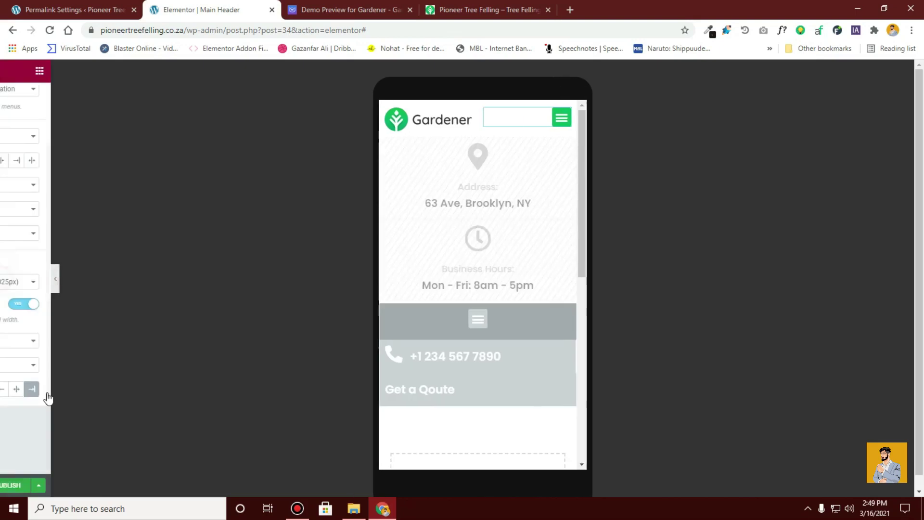
Switch to the tablet responsive view and preview the header without the editing controls
{"action": "mouse_move", "coordinate": [76, 484]}
{"action": "left_click", "coordinate": [59, 432]}
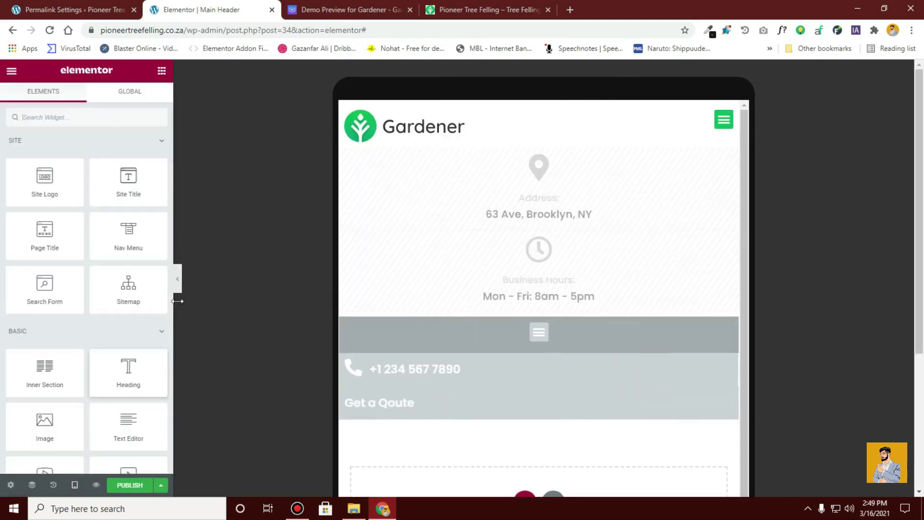
{"action": "left_click", "coordinate": [178, 284]}
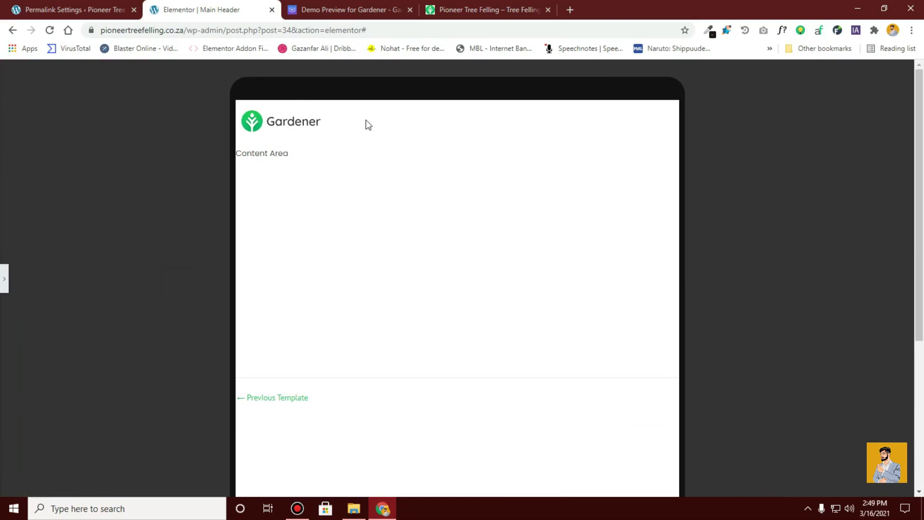
{"action": "left_click", "coordinate": [2, 292]}
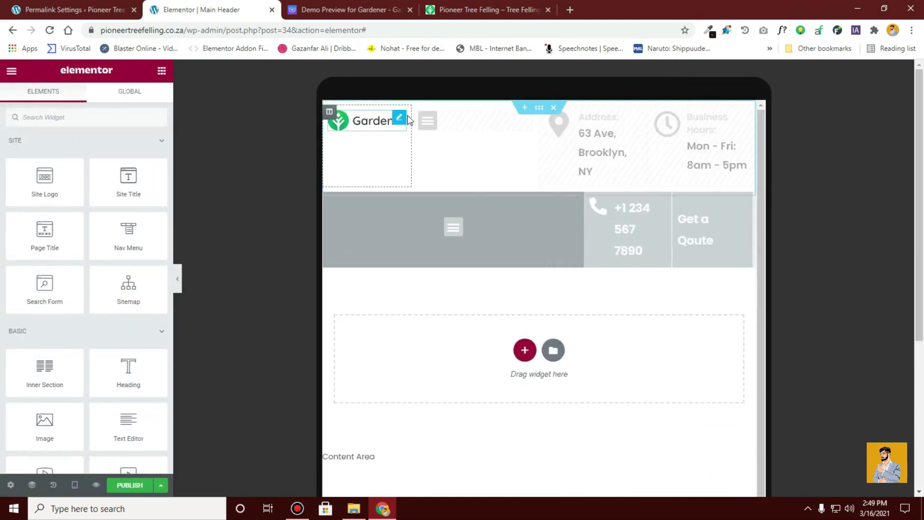
{"action": "left_click", "coordinate": [419, 112]}
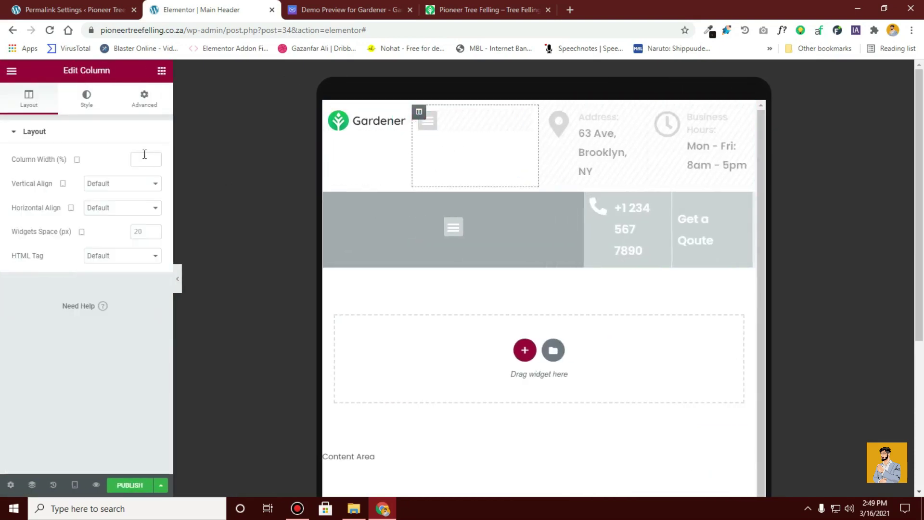
{"action": "left_click", "coordinate": [143, 109]}
{"action": "left_click", "coordinate": [58, 335]}
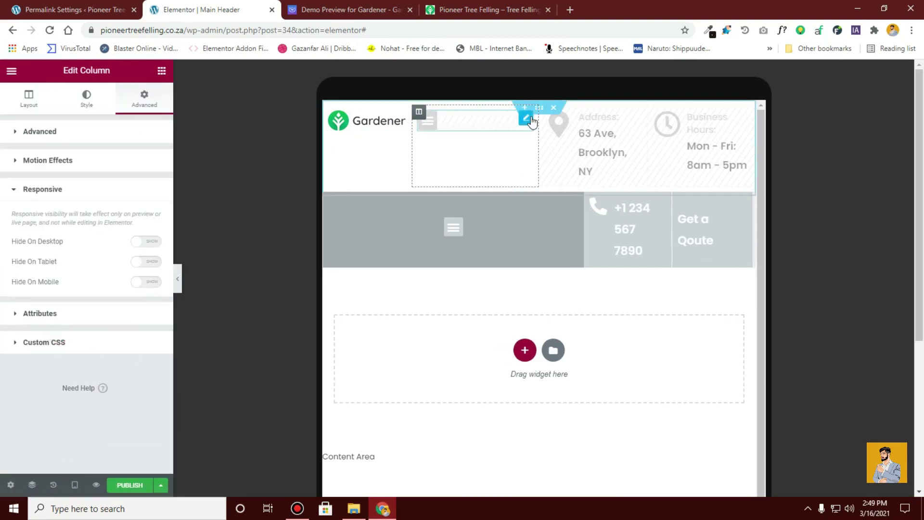
{"action": "left_click", "coordinate": [528, 120]}
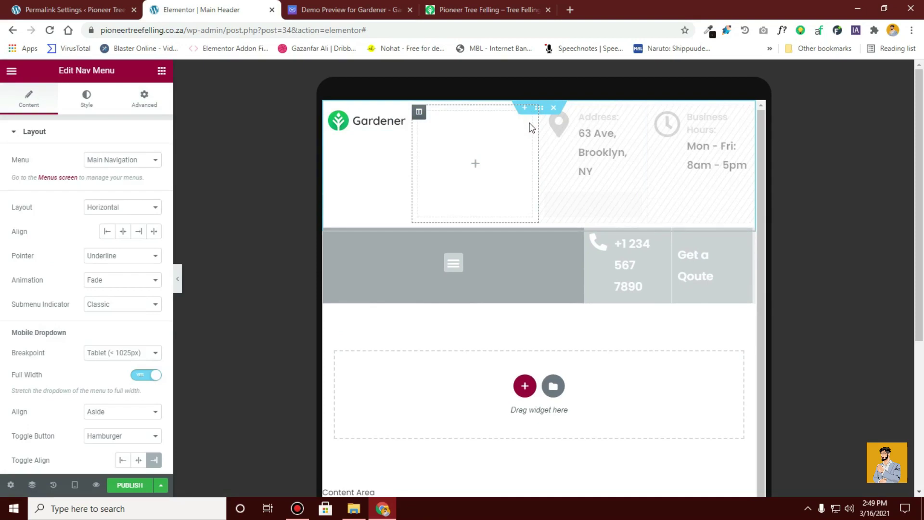
{"action": "key", "text": "Delete"}
{"action": "key", "text": "ctrl+z"}
Turn off Hide On Tablet for the top nav menu widget and preview the tablet header
{"action": "left_click", "coordinate": [466, 123]}
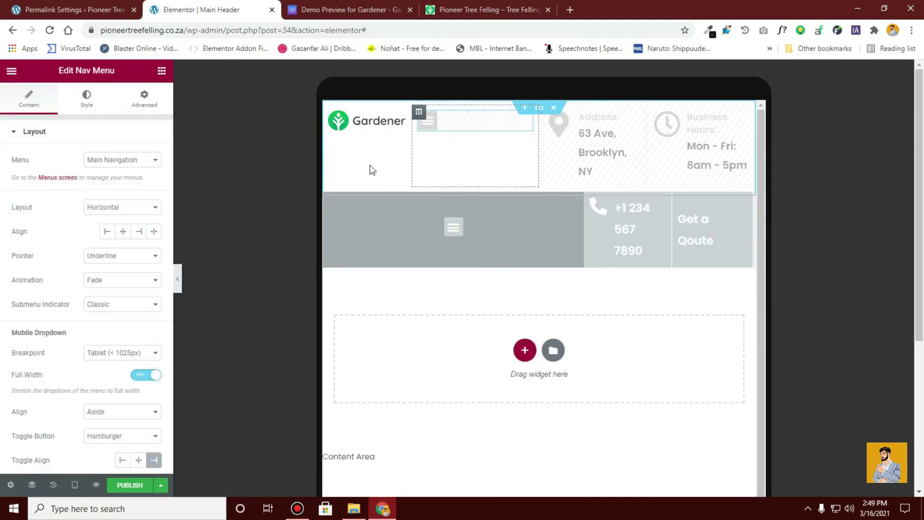
{"action": "left_click", "coordinate": [142, 99]}
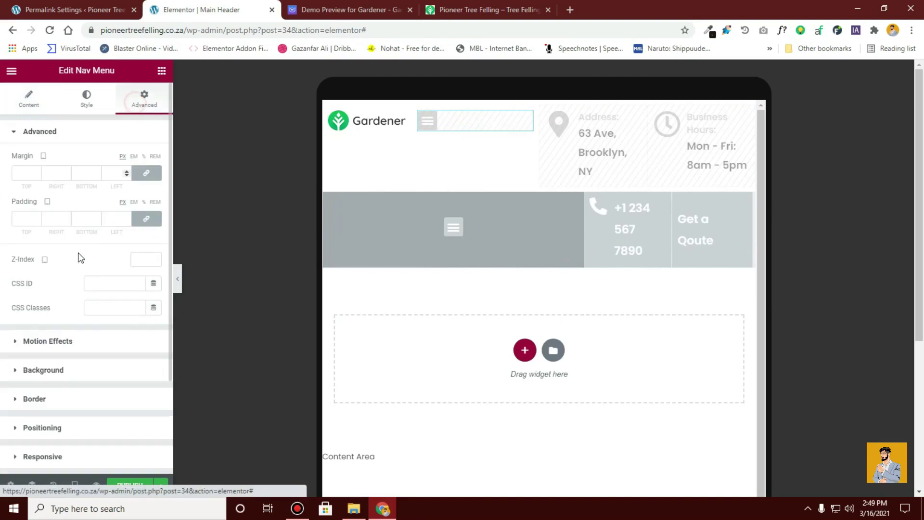
{"action": "left_click", "coordinate": [78, 455]}
{"action": "left_click", "coordinate": [152, 350]}
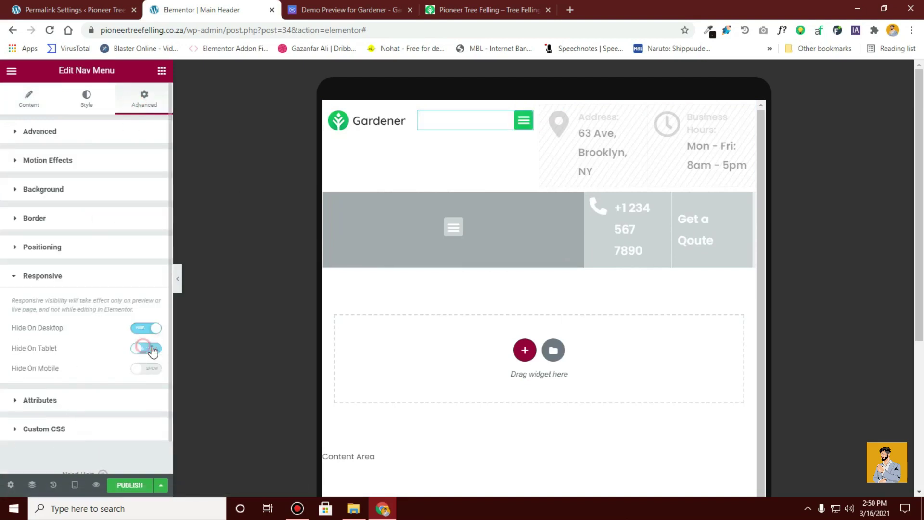
{"action": "left_click", "coordinate": [178, 279]}
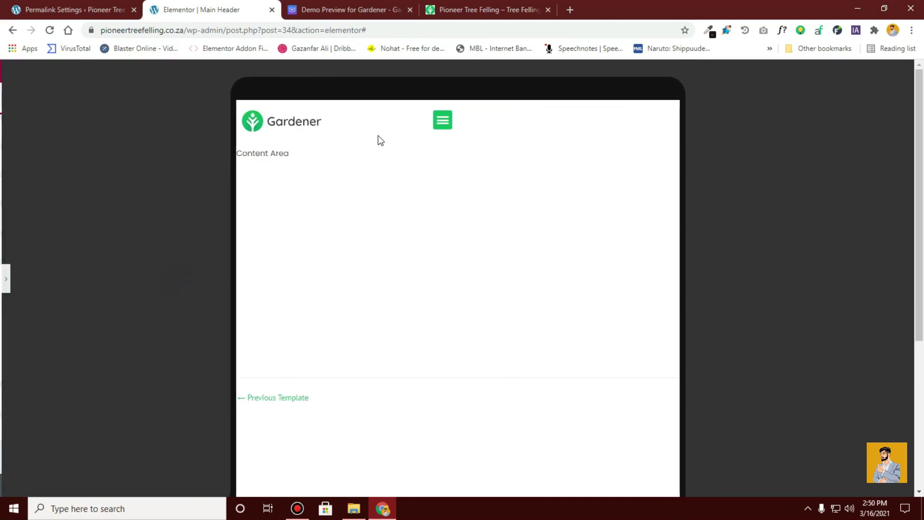
{"action": "left_click", "coordinate": [5, 278]}
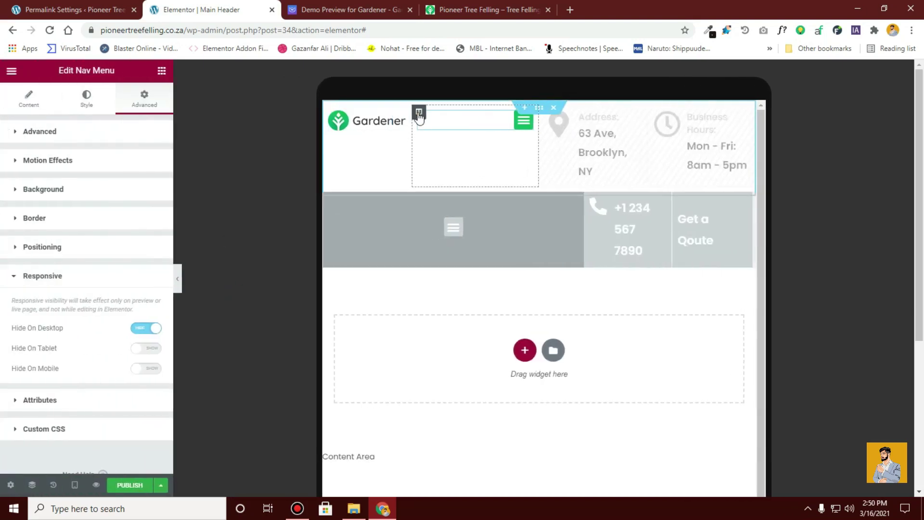
Set the tablet column width to 70% for the nav menu column and 30% for the logo column
{"action": "left_click", "coordinate": [419, 114]}
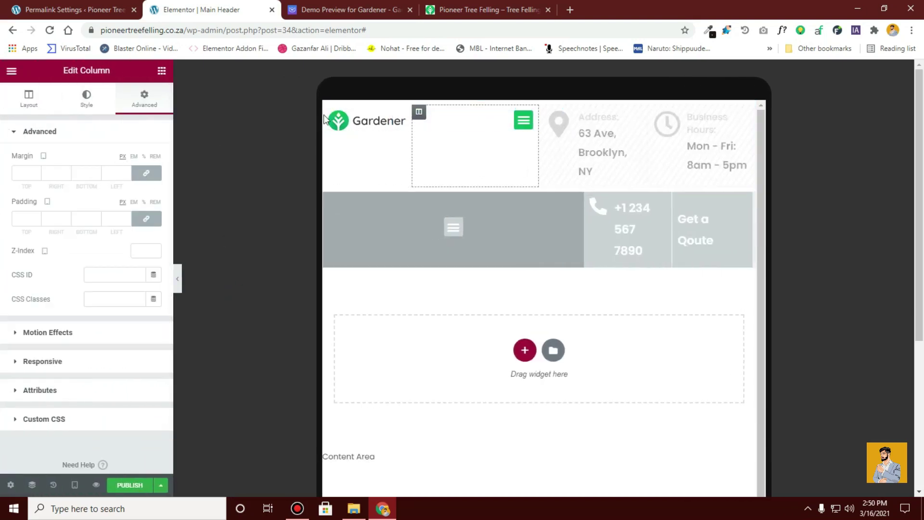
{"action": "left_click", "coordinate": [22, 103]}
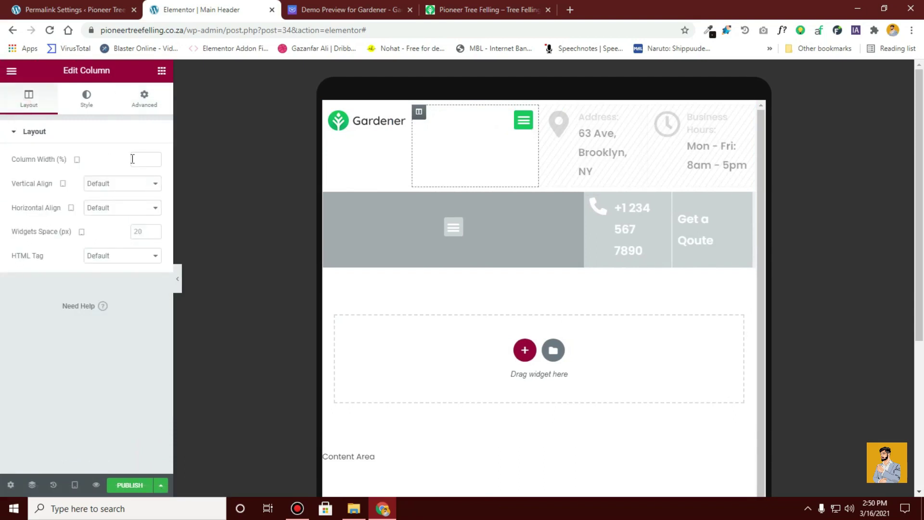
{"action": "left_click", "coordinate": [143, 159]}
{"action": "type", "text": "70"}
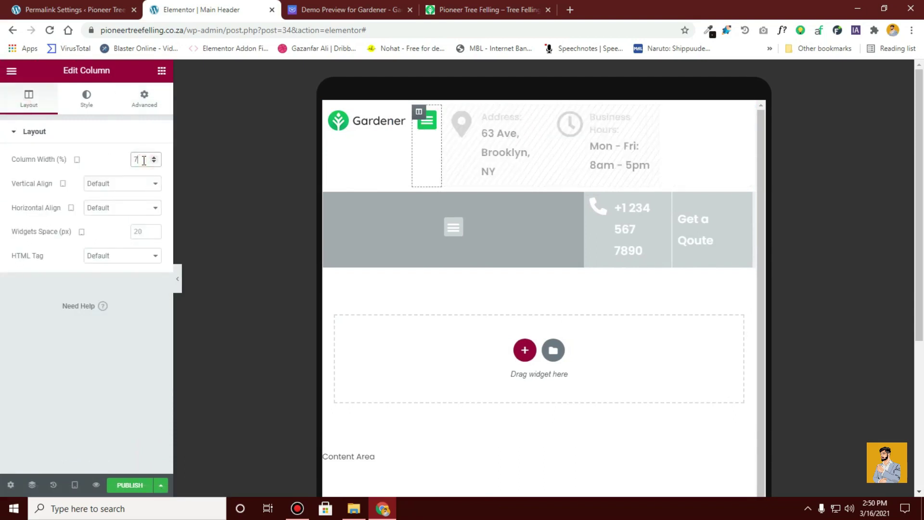
{"action": "key", "text": "BackSpace"}
{"action": "key", "text": "BackSpace"}
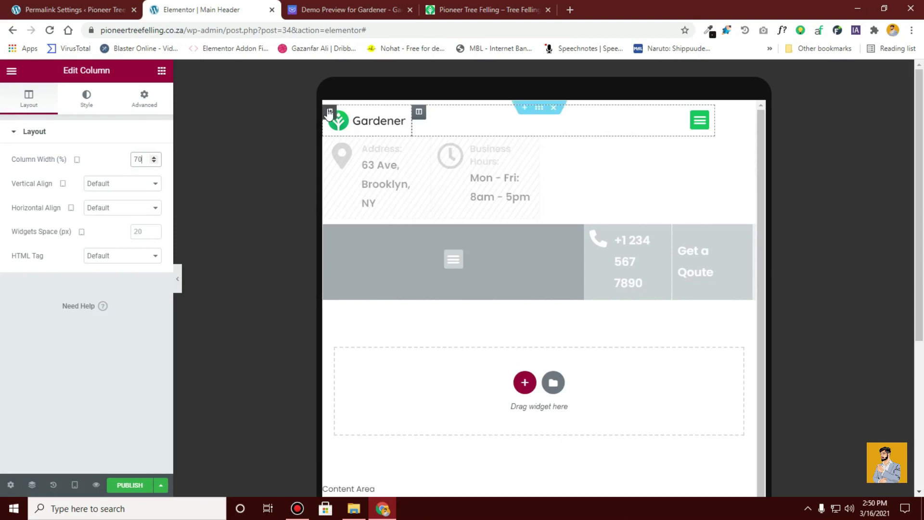
{"action": "left_click", "coordinate": [141, 159]}
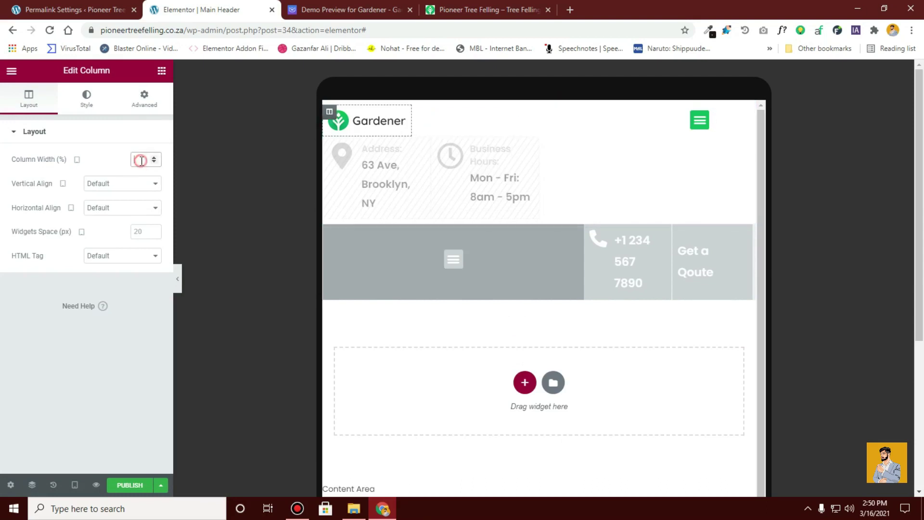
{"action": "type", "text": "30"}
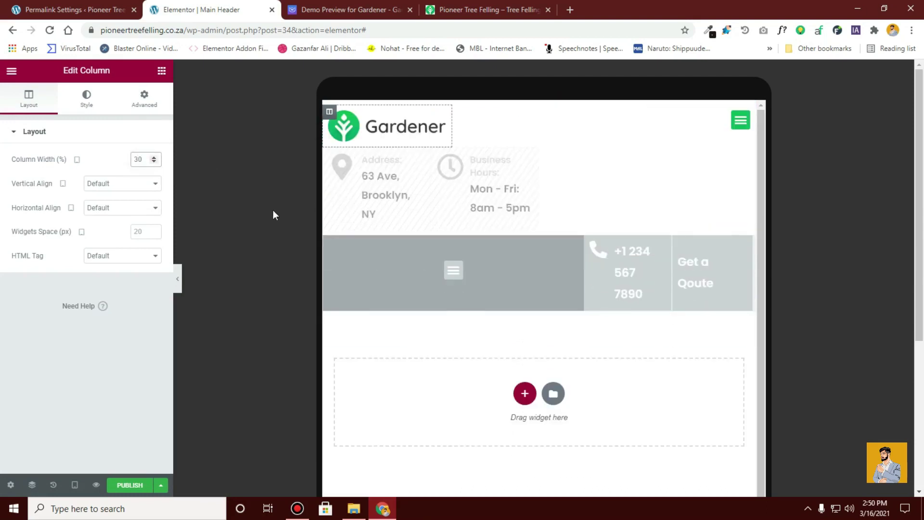
Preview the clean tablet header, expanding and collapsing its hamburger menu
{"action": "left_click", "coordinate": [178, 278]}
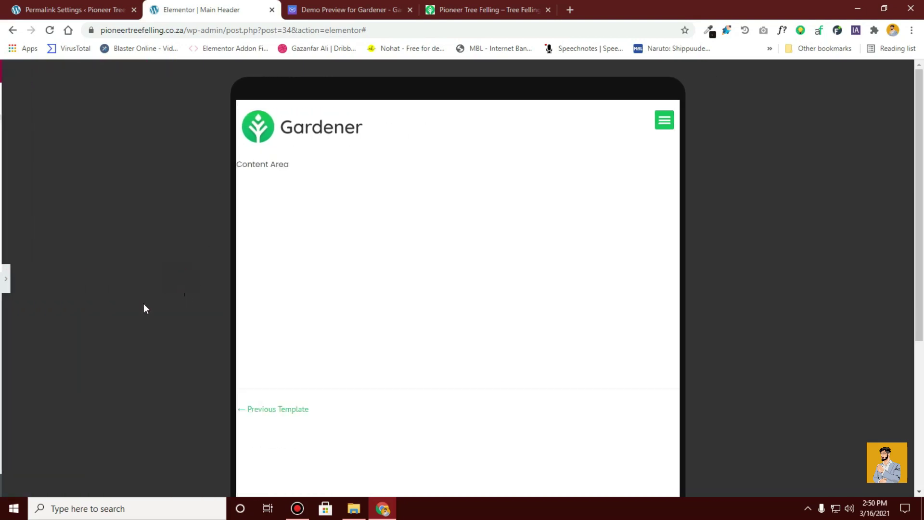
{"action": "left_click", "coordinate": [663, 120]}
{"action": "left_click", "coordinate": [663, 120]}
{"action": "left_click", "coordinate": [4, 278]}
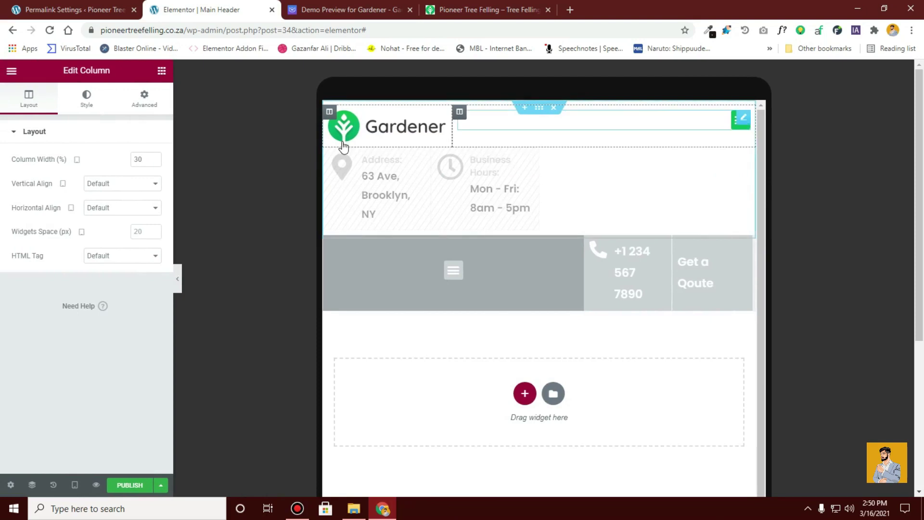
Set the nav menu column's vertical alignment to Middle and preview the tablet header
{"action": "left_click", "coordinate": [459, 111]}
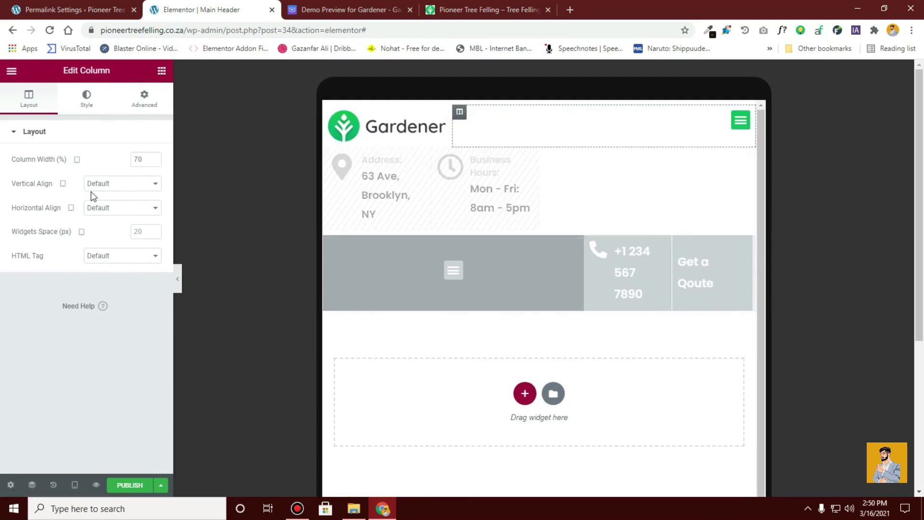
{"action": "left_click", "coordinate": [109, 190]}
{"action": "left_click", "coordinate": [120, 213]}
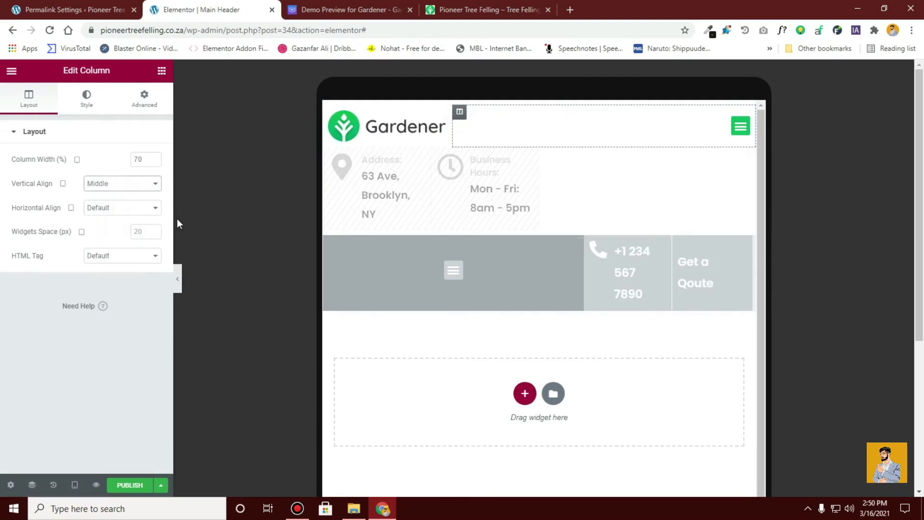
{"action": "left_click", "coordinate": [178, 279]}
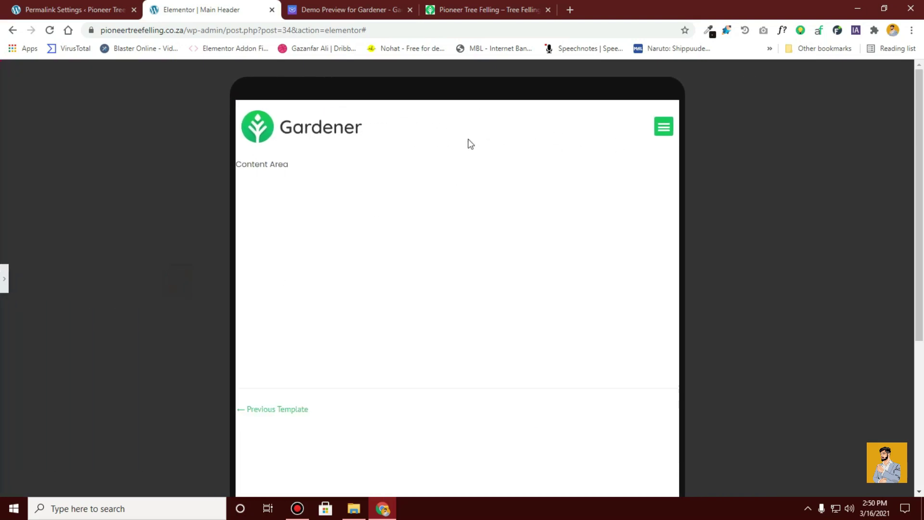
{"action": "left_click", "coordinate": [4, 279]}
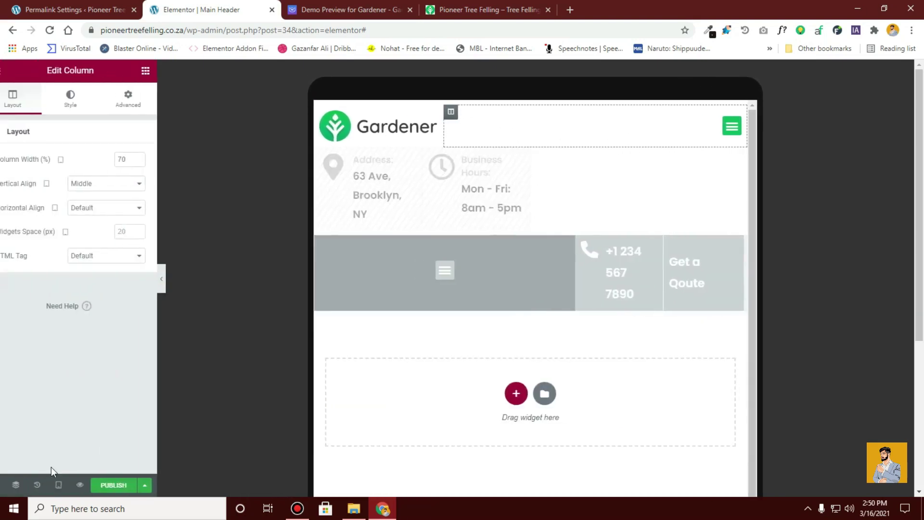
Switch back to the desktop responsive view and preview the header without the editing controls
{"action": "left_click", "coordinate": [75, 485]}
{"action": "left_click", "coordinate": [53, 410]}
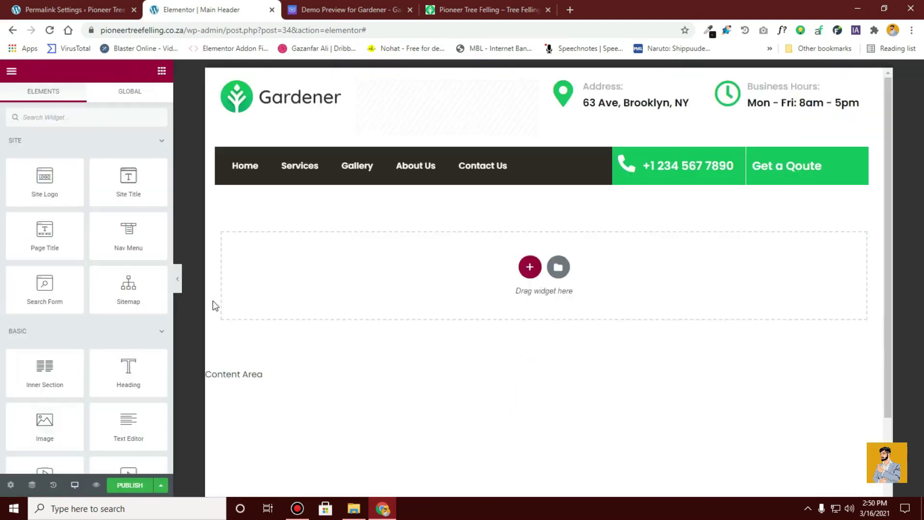
{"action": "left_click", "coordinate": [177, 284]}
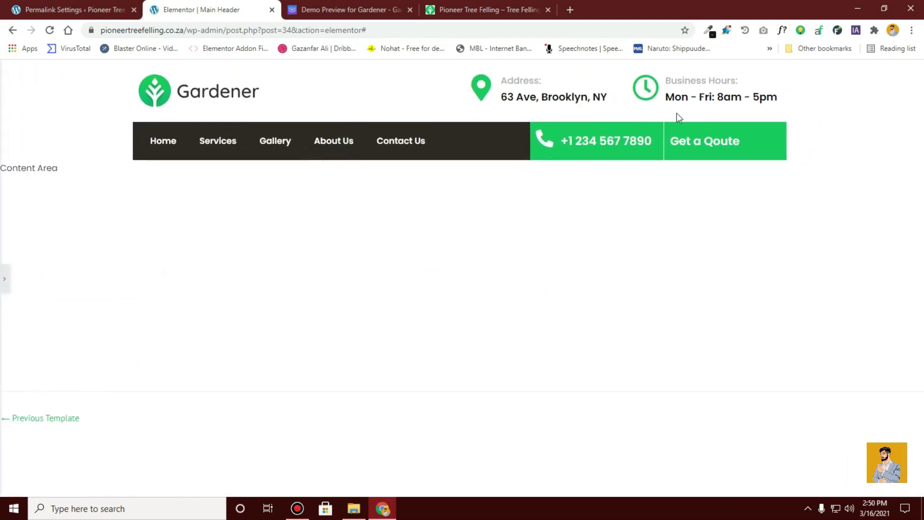
{"action": "left_click", "coordinate": [4, 279]}
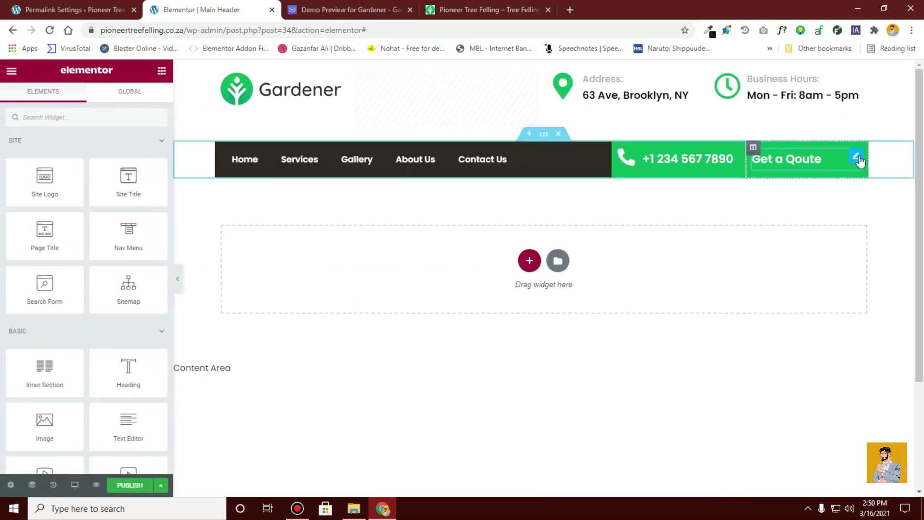
Add an outlined envelope icon from the icon library to the "Get a Qoute" list item
{"action": "left_click", "coordinate": [858, 157]}
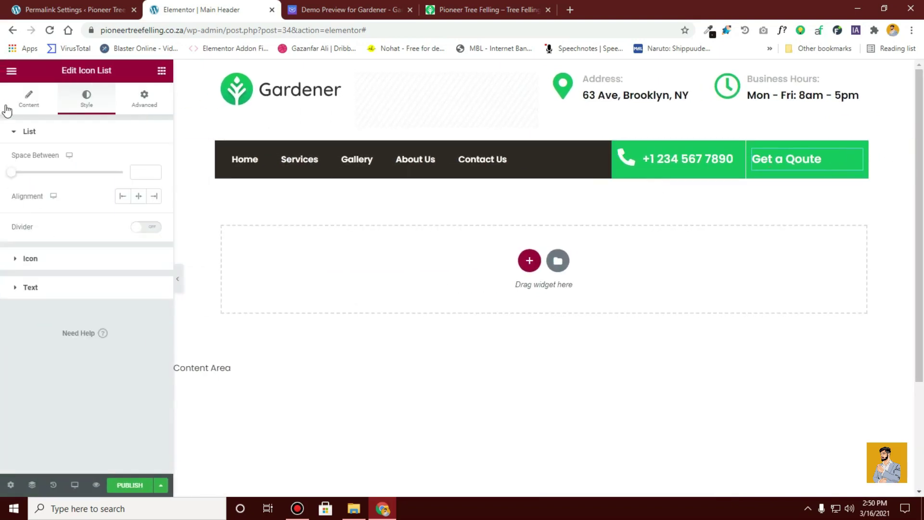
{"action": "left_click", "coordinate": [74, 200]}
{"action": "left_click", "coordinate": [68, 282]}
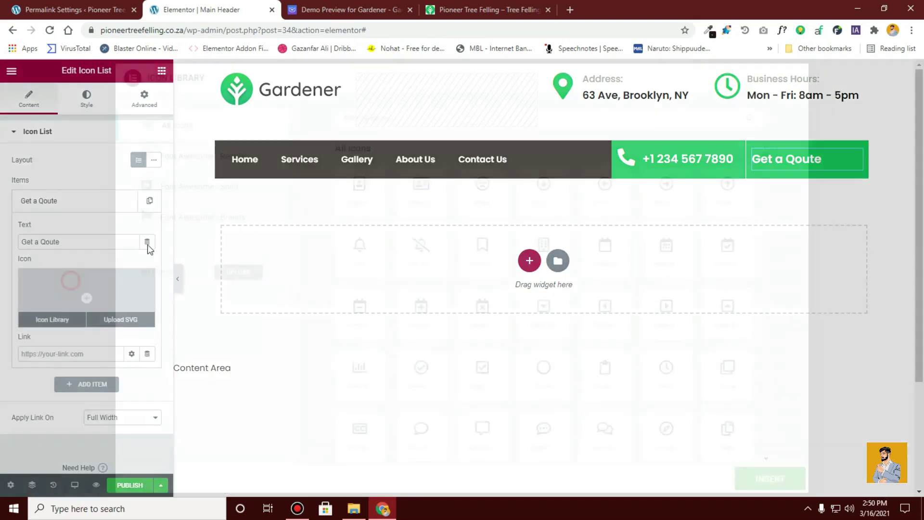
{"action": "left_click", "coordinate": [383, 124]}
{"action": "type", "text": "enve"}
{"action": "left_click", "coordinate": [360, 210]}
{"action": "left_click", "coordinate": [753, 478]}
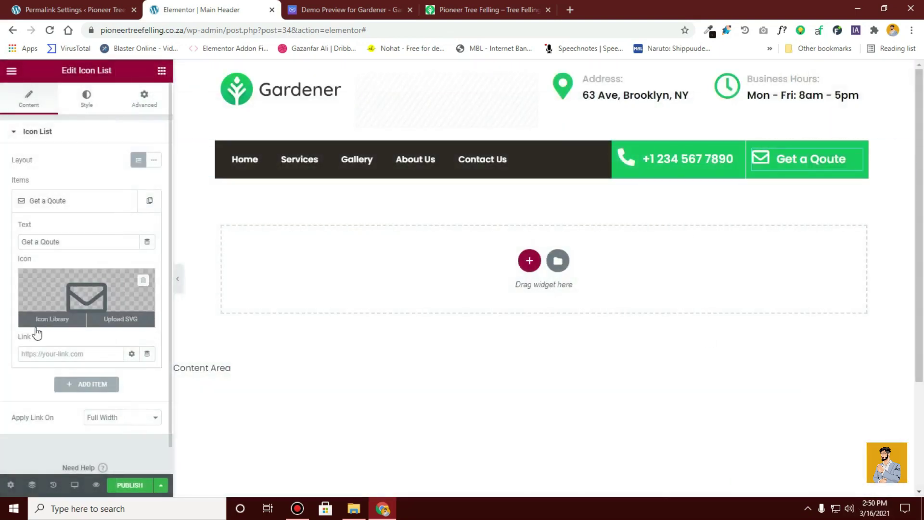
Align the "Get a Qoute" icon to the left and adjust the item's text indent slightly
{"action": "left_click", "coordinate": [83, 95]}
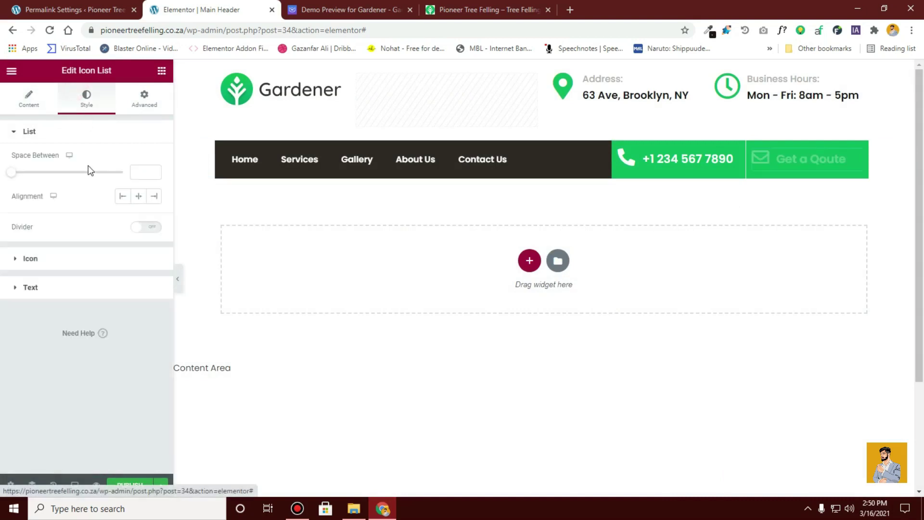
{"action": "left_click", "coordinate": [27, 287]}
{"action": "left_click", "coordinate": [47, 168]}
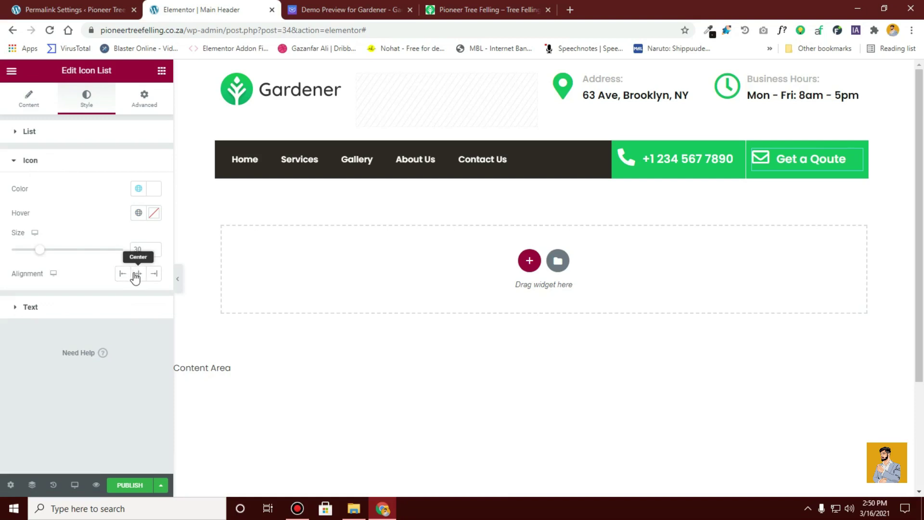
{"action": "left_click", "coordinate": [138, 275]}
{"action": "left_click", "coordinate": [123, 274]}
{"action": "left_click", "coordinate": [76, 141]}
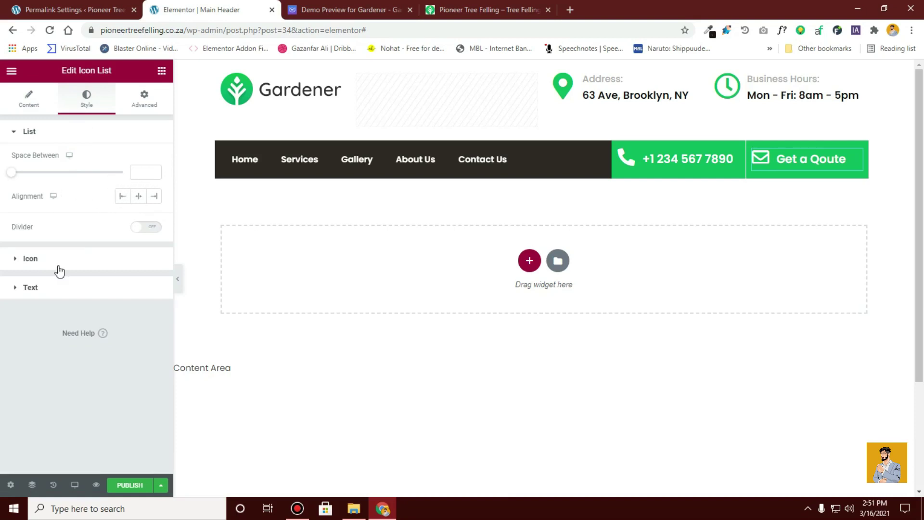
{"action": "left_click", "coordinate": [60, 289]}
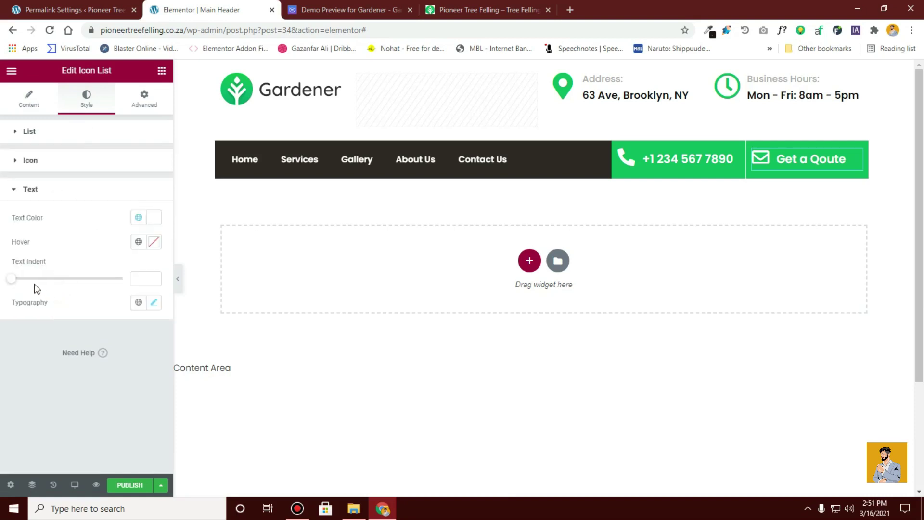
{"action": "left_click_drag", "start_coordinate": [11, 279], "coordinate": [21, 284]}
Increase the "Get a Qoute" envelope icon size to 37
{"action": "left_click", "coordinate": [54, 162]}
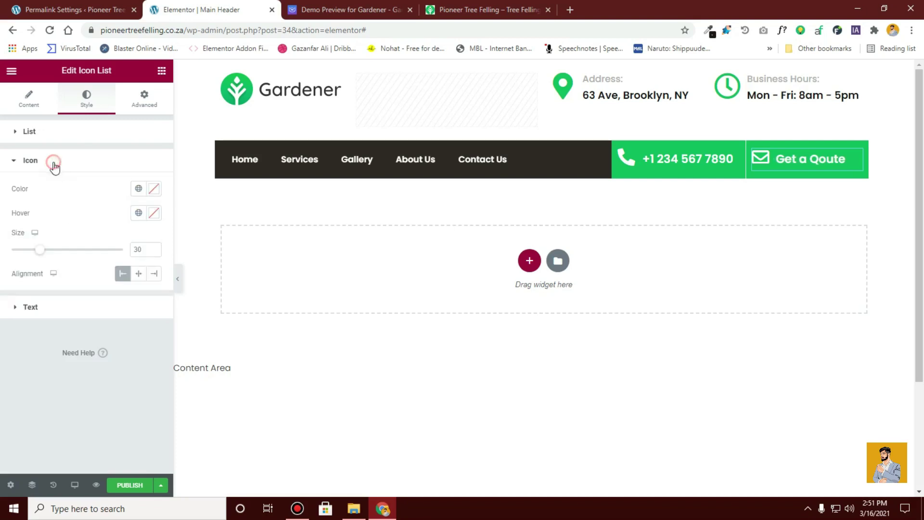
{"action": "left_click", "coordinate": [154, 251]}
{"action": "left_click", "coordinate": [153, 248]}
{"action": "left_click", "coordinate": [153, 248]}
{"action": "left_click", "coordinate": [153, 248]}
{"action": "left_click", "coordinate": [154, 248]}
{"action": "left_click", "coordinate": [153, 248]}
{"action": "left_click", "coordinate": [153, 248]}
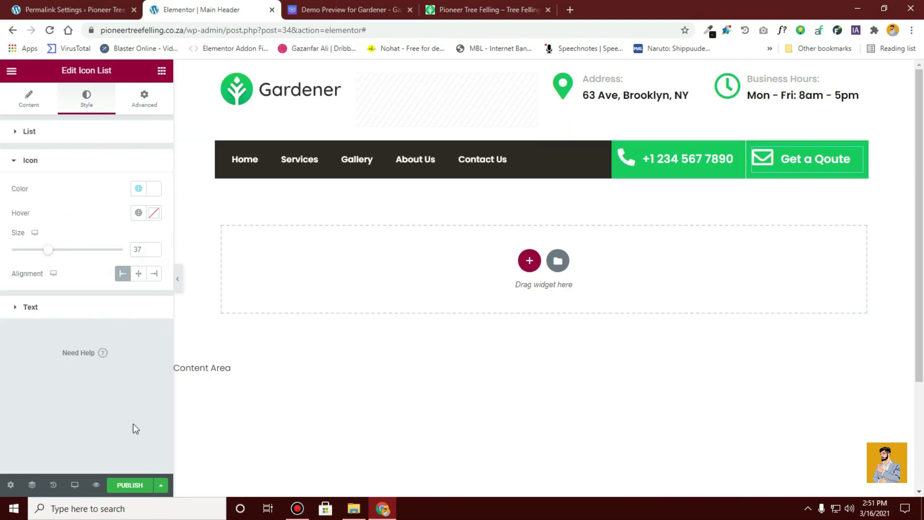
Publish the header template with a display condition added
{"action": "left_click", "coordinate": [138, 480]}
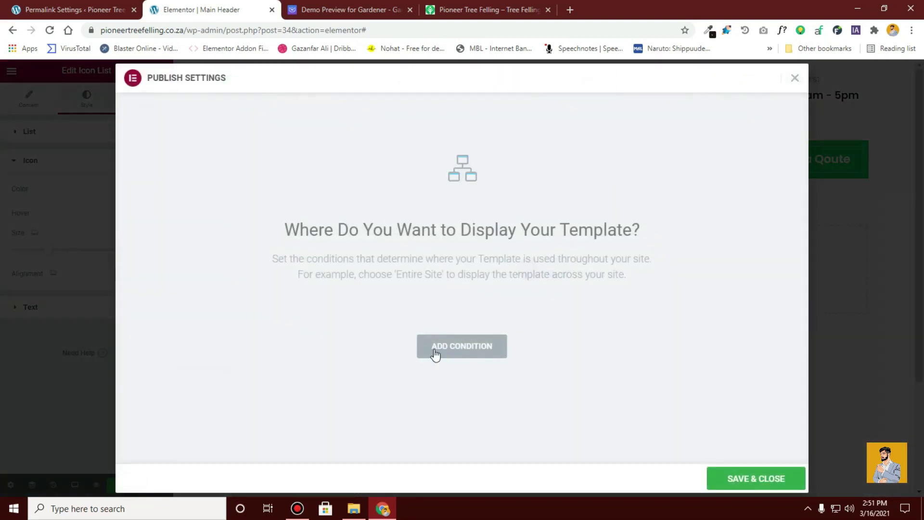
{"action": "left_click", "coordinate": [462, 346]}
{"action": "left_click", "coordinate": [795, 478]}
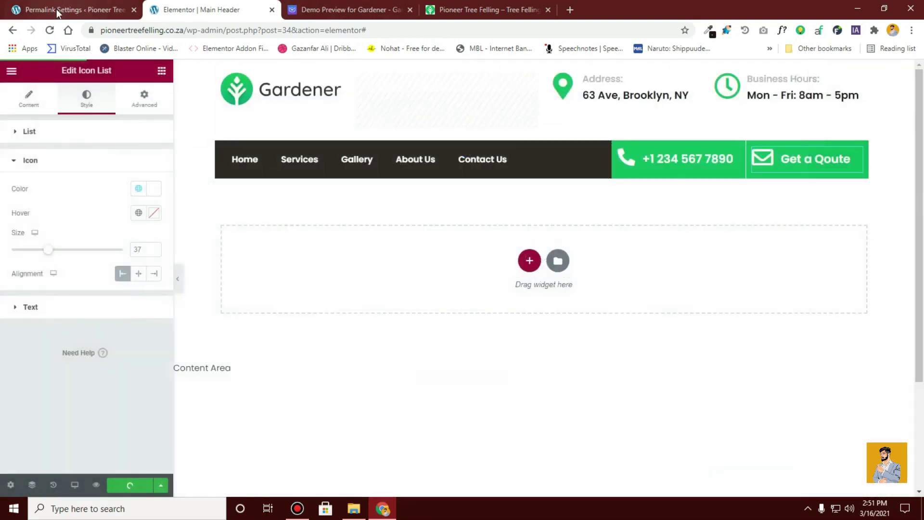
Visit the live site from the WordPress dashboard and reload its home page to check the published header
{"action": "left_click", "coordinate": [56, 8]}
{"action": "mouse_move", "coordinate": [65, 69]}
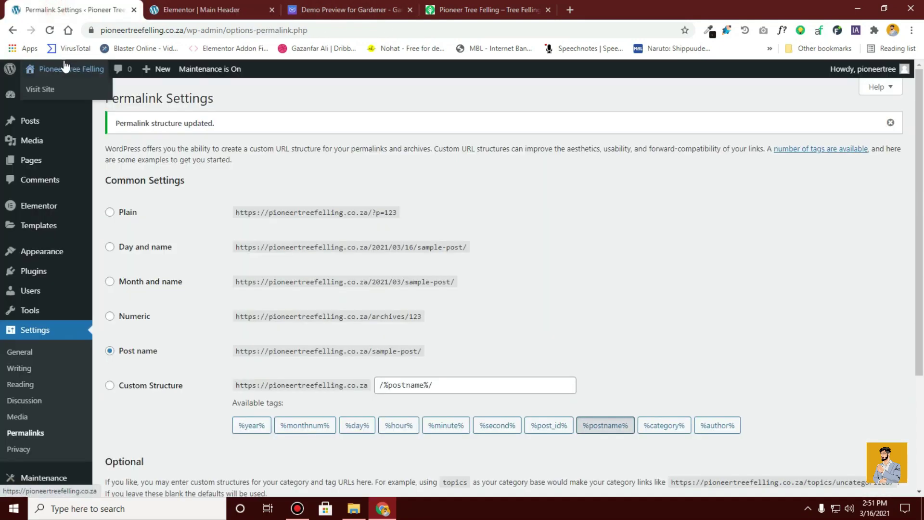
{"action": "left_click", "coordinate": [62, 96]}
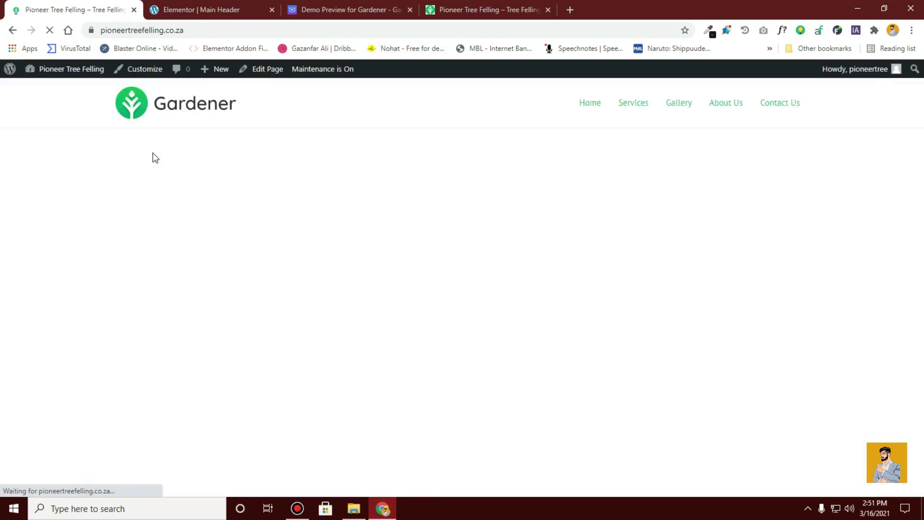
{"action": "left_click", "coordinate": [224, 12]}
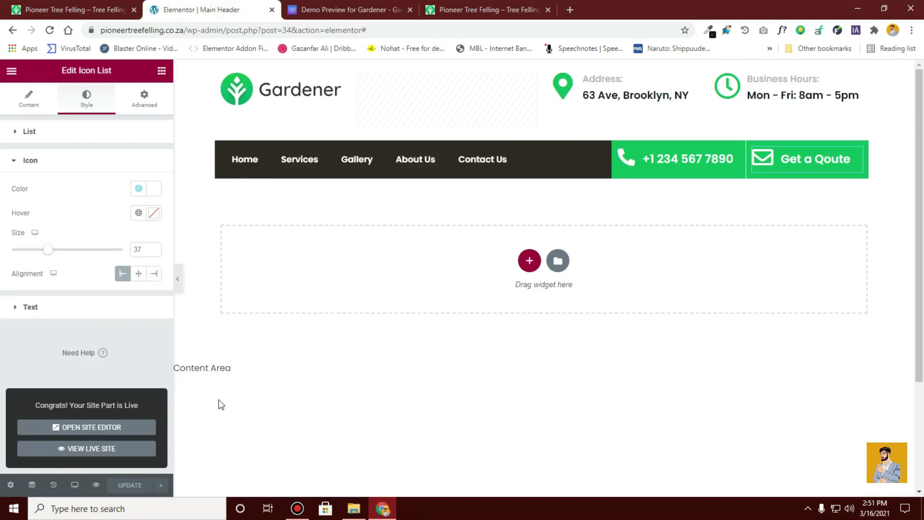
{"action": "left_click", "coordinate": [67, 4]}
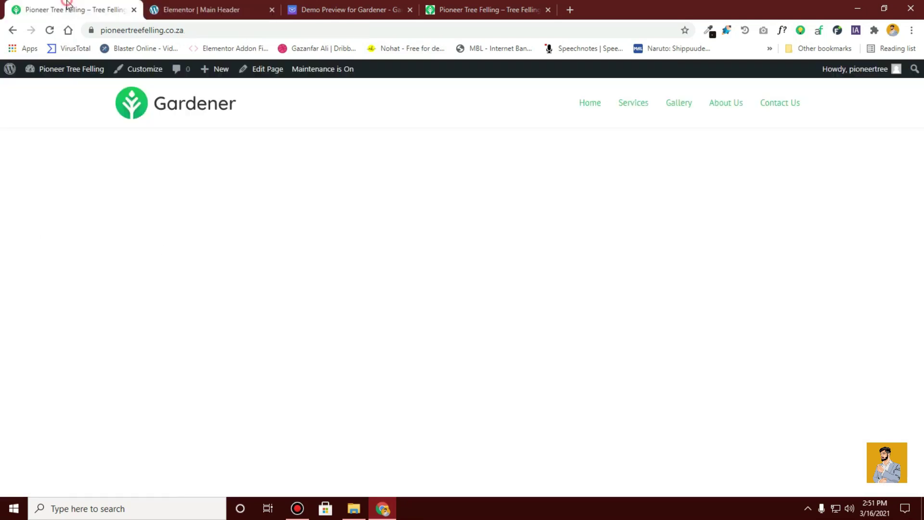
{"action": "left_click", "coordinate": [49, 32]}
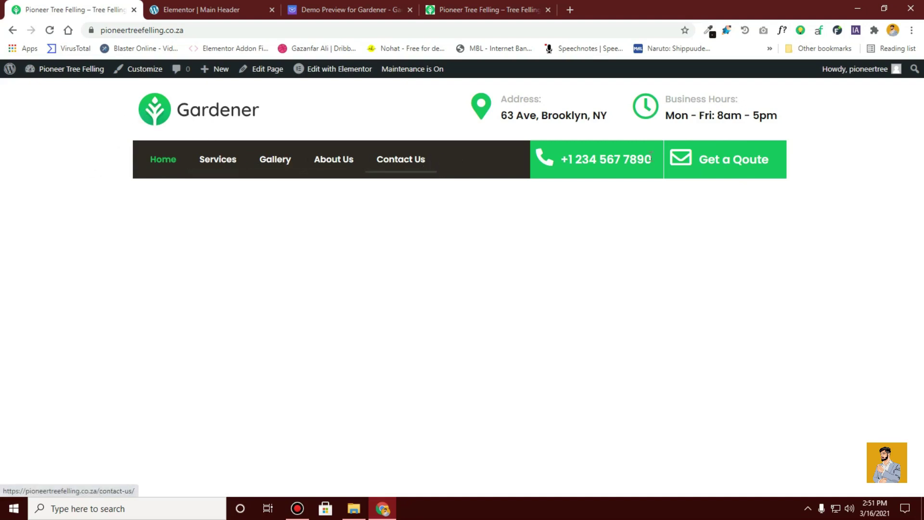
Test the live header's Services, Gallery and Home navigation links, and return to the Main Header template in Elementor
{"action": "left_click", "coordinate": [217, 165]}
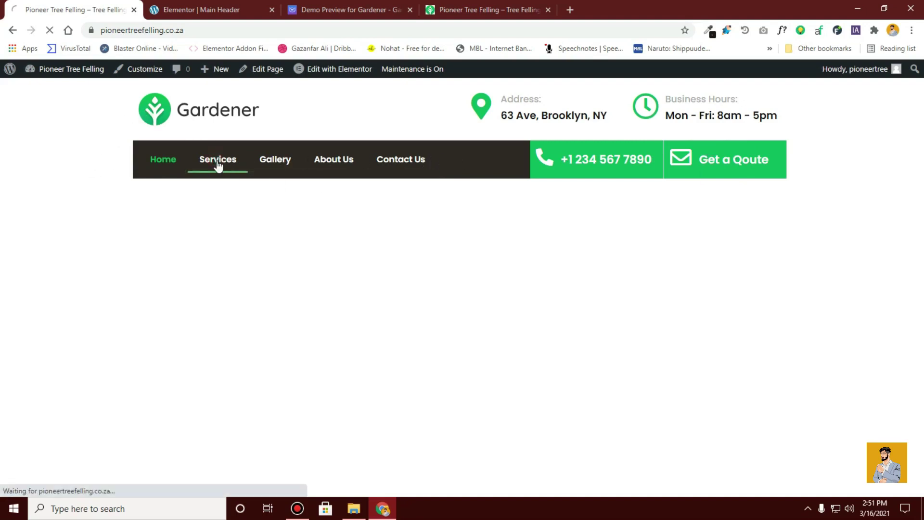
{"action": "left_click", "coordinate": [268, 165]}
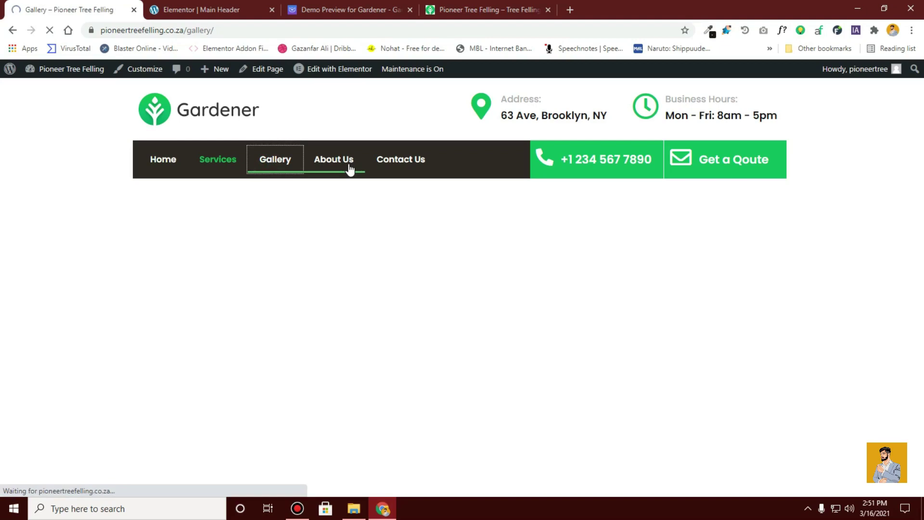
{"action": "left_click", "coordinate": [160, 166]}
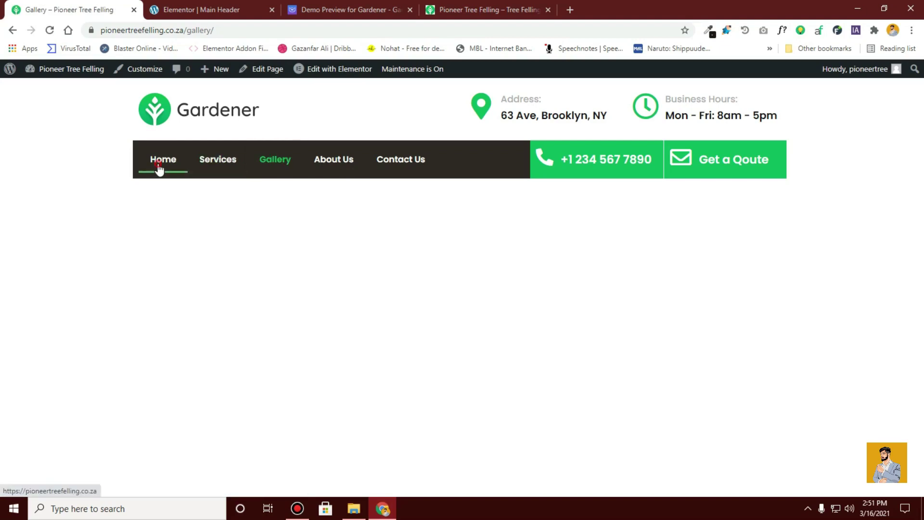
{"action": "left_click", "coordinate": [253, 4]}
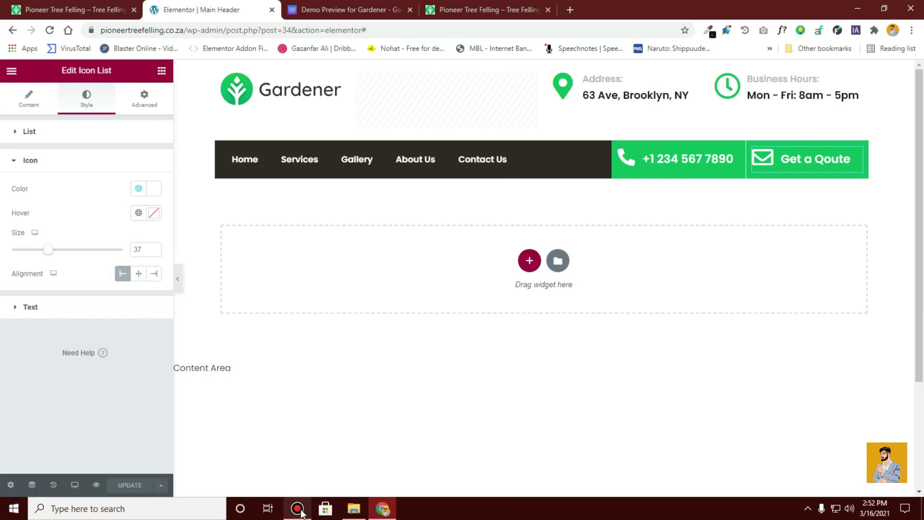
{"action": "mouse_move", "coordinate": [301, 513]}
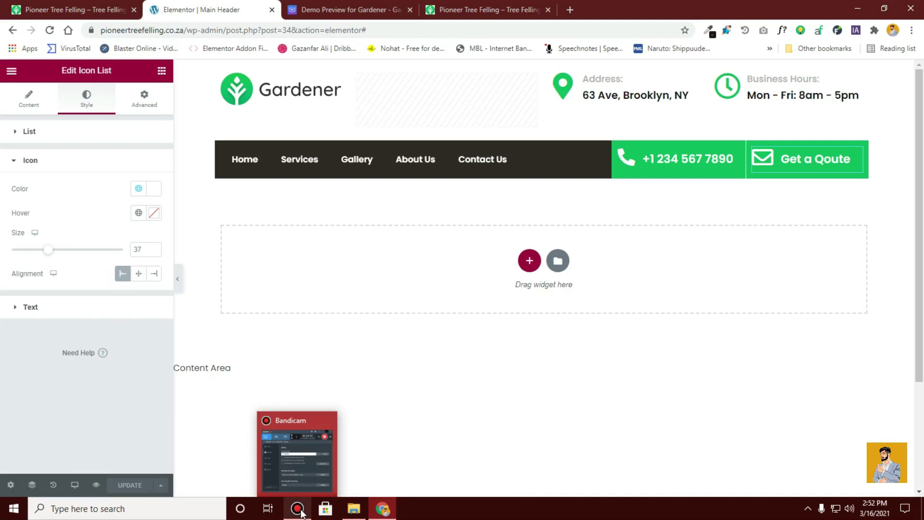
{"action": "left_click", "coordinate": [301, 513]}
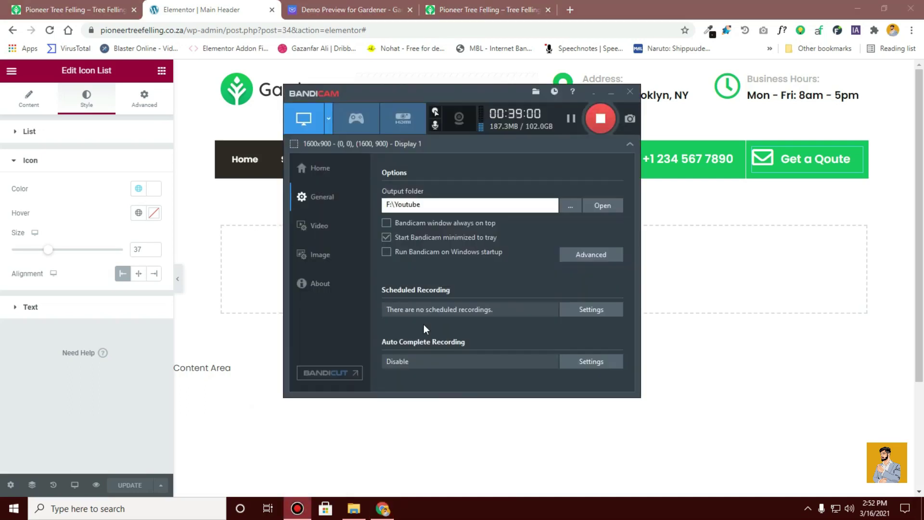